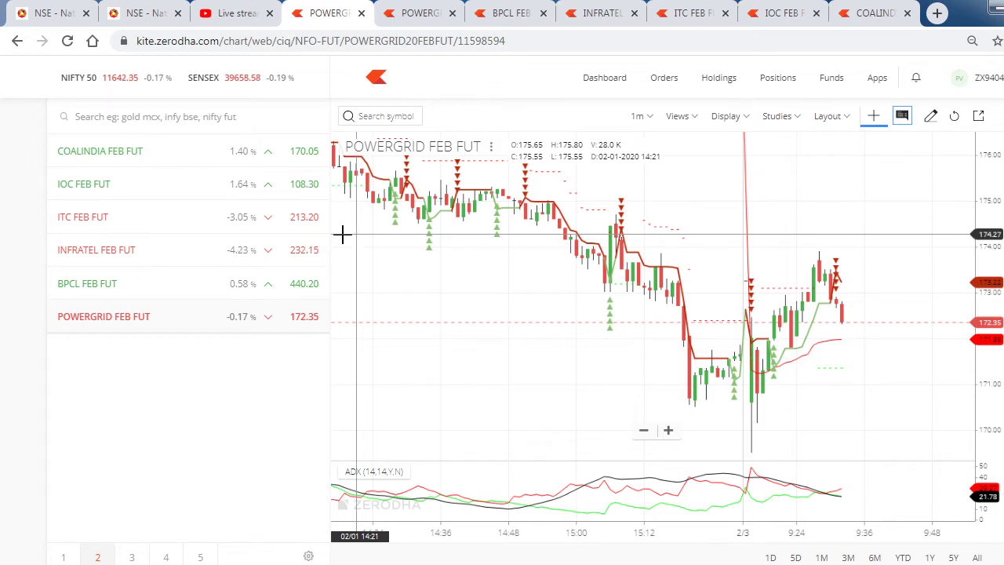
Compare the POWERGRID and BPCL February futures charts with the buy and sell calls listed in the Excel trade sheet
mouse_move(145, 247)
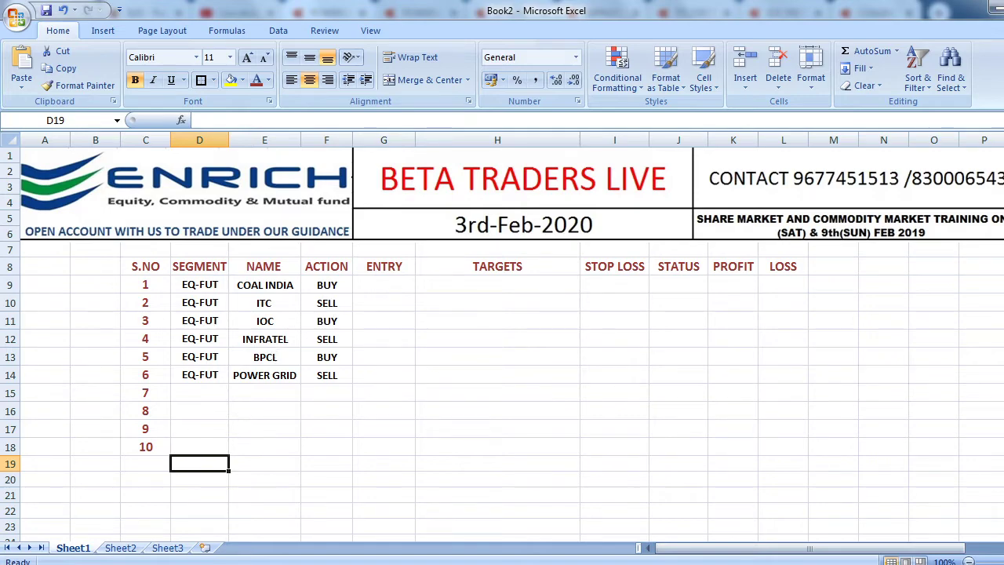
key(alt+Tab)
key(alt+Tab)
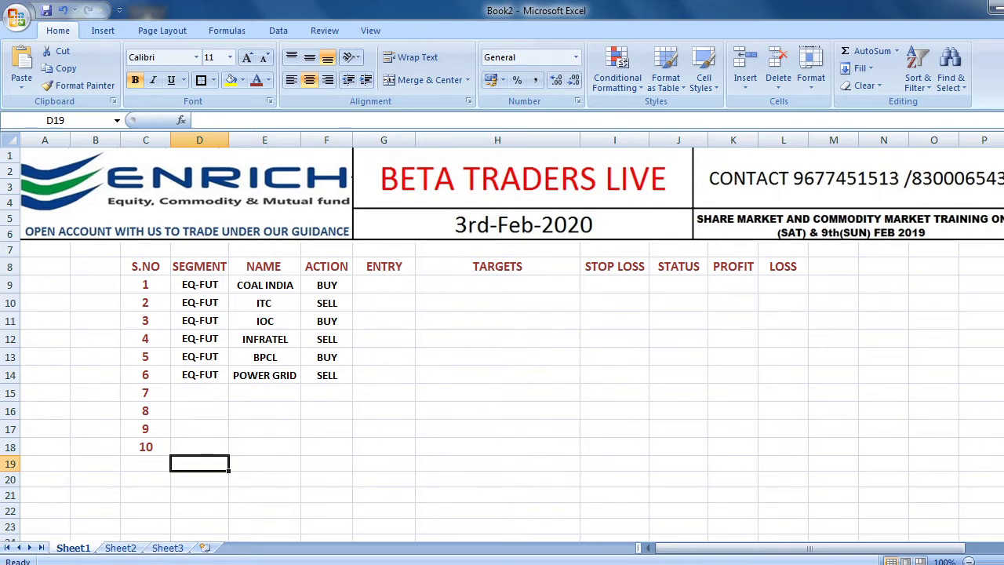
key(alt+Tab)
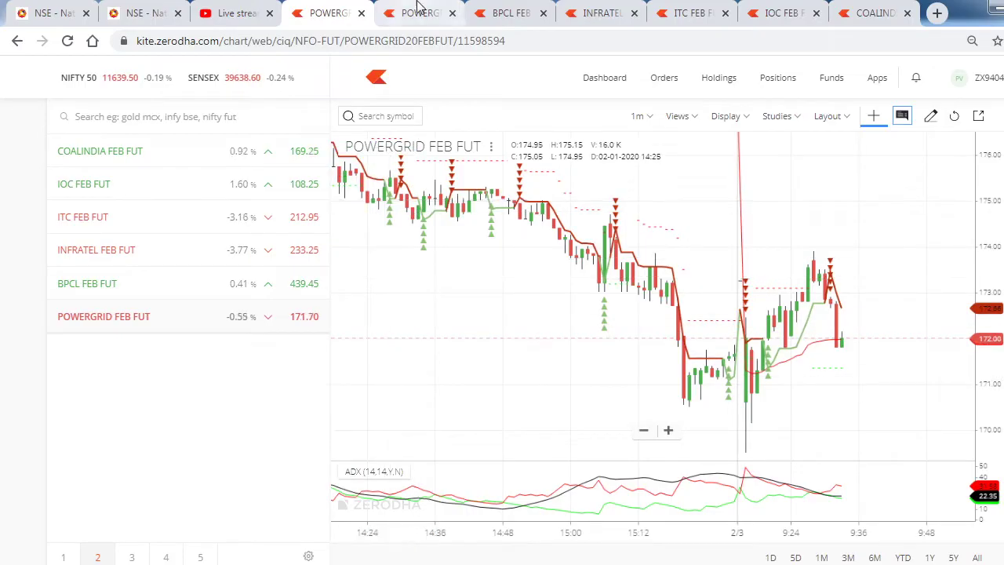
click(421, 13)
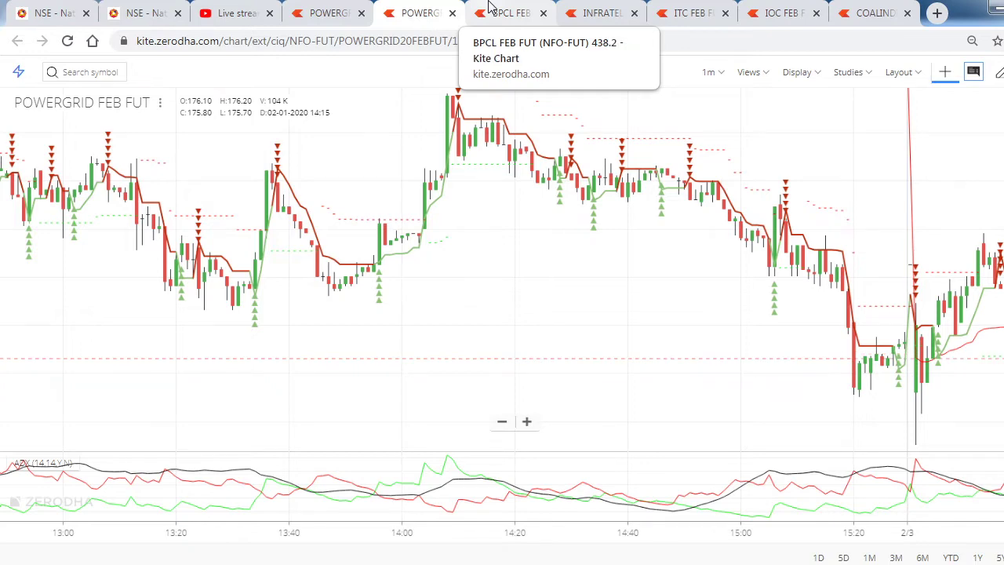
click(507, 10)
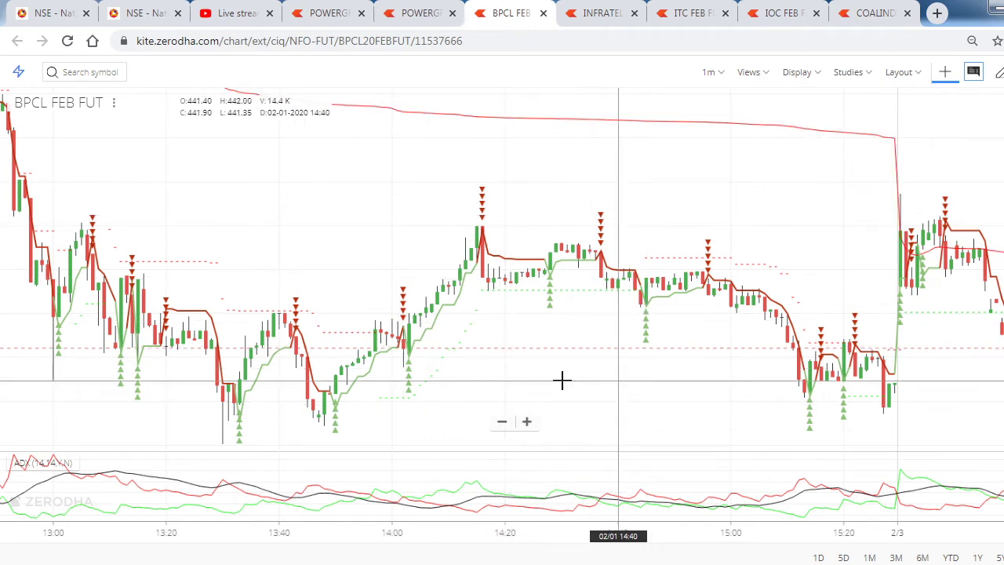
drag(560, 381, 554, 384)
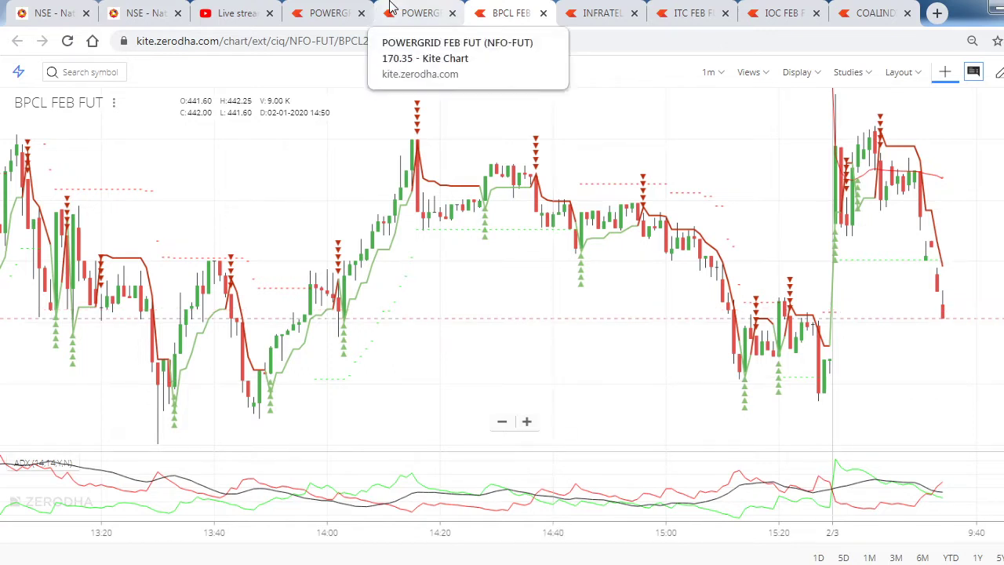
key(alt+Tab)
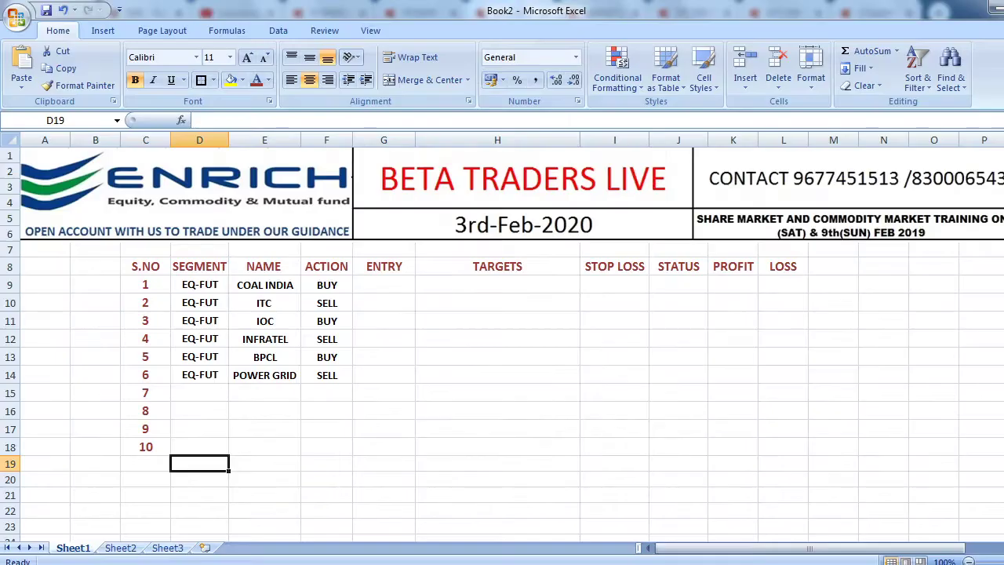
key(alt+Tab)
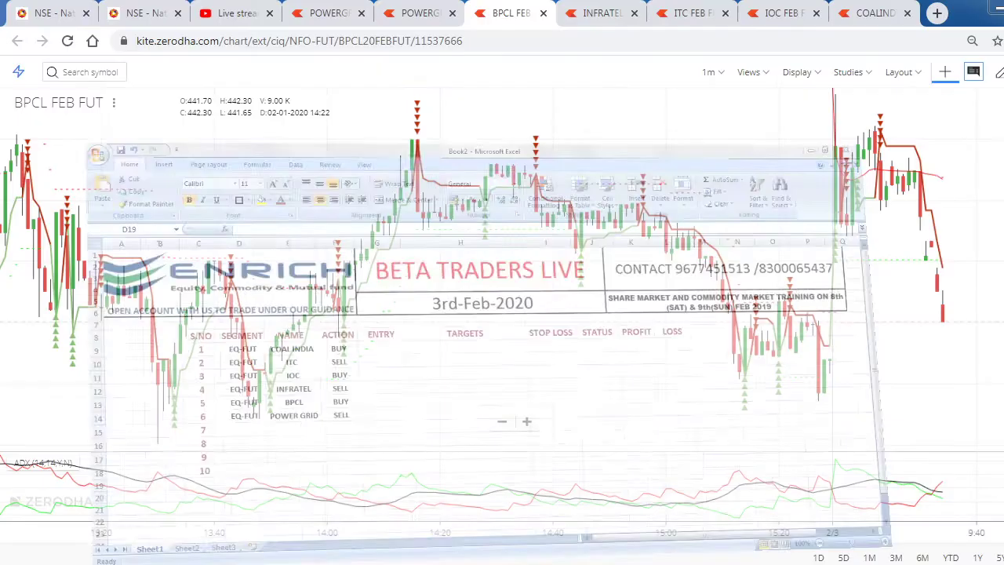
Examine the latest one-minute candles and indicator signals on the ITC February futures chart
click(692, 9)
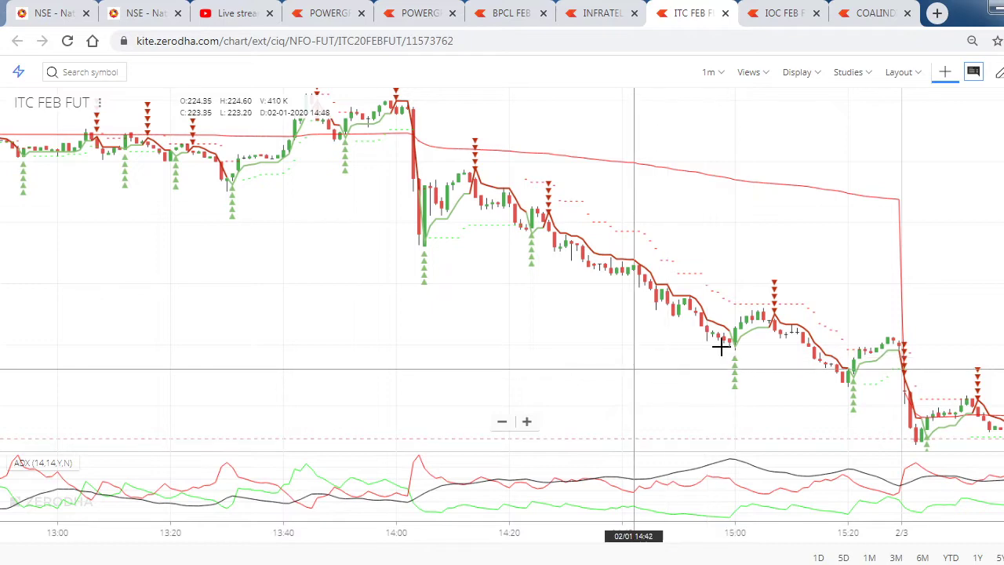
drag(822, 416, 739, 414)
scroll(918, 414, down, 3)
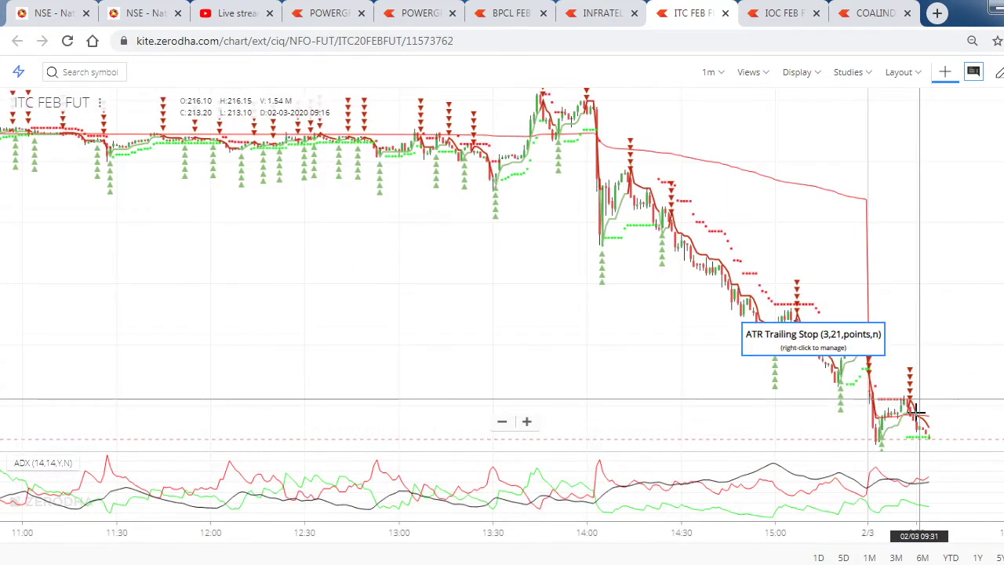
scroll(764, 413, up, 5)
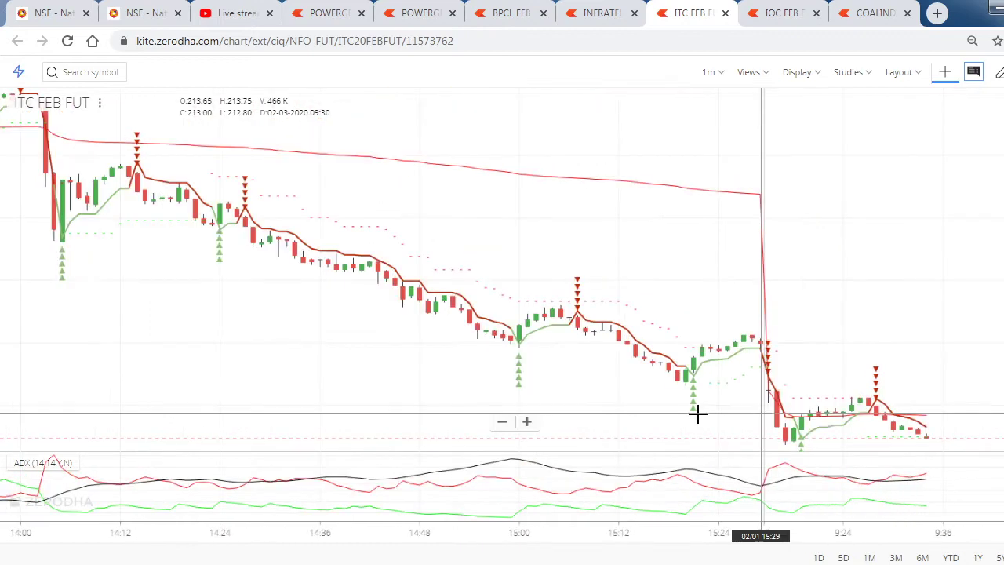
scroll(695, 414, up, 3)
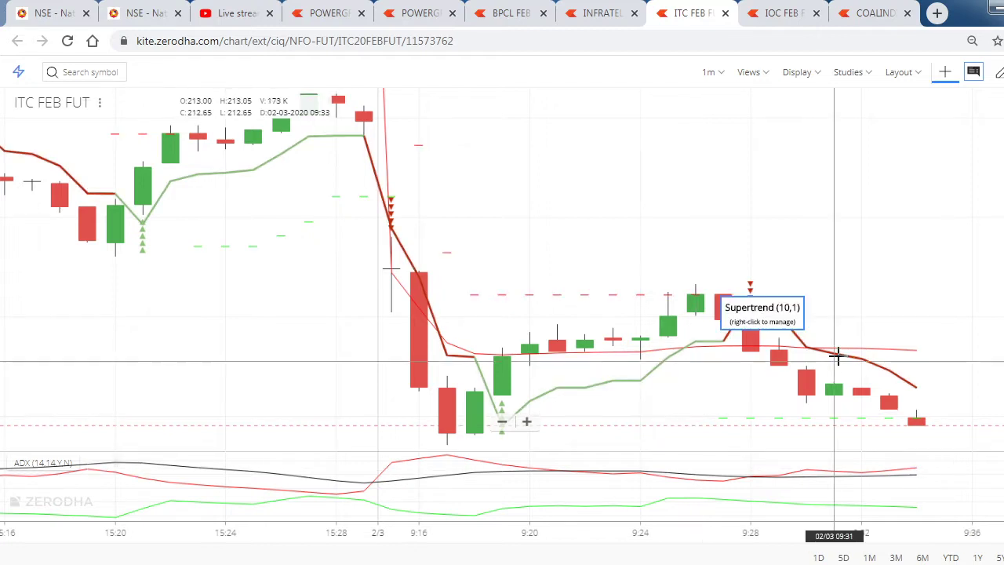
Review the opening candles on the IOC February futures chart and enter 109.2 as IOC's entry price in the Excel trade sheet
click(774, 9)
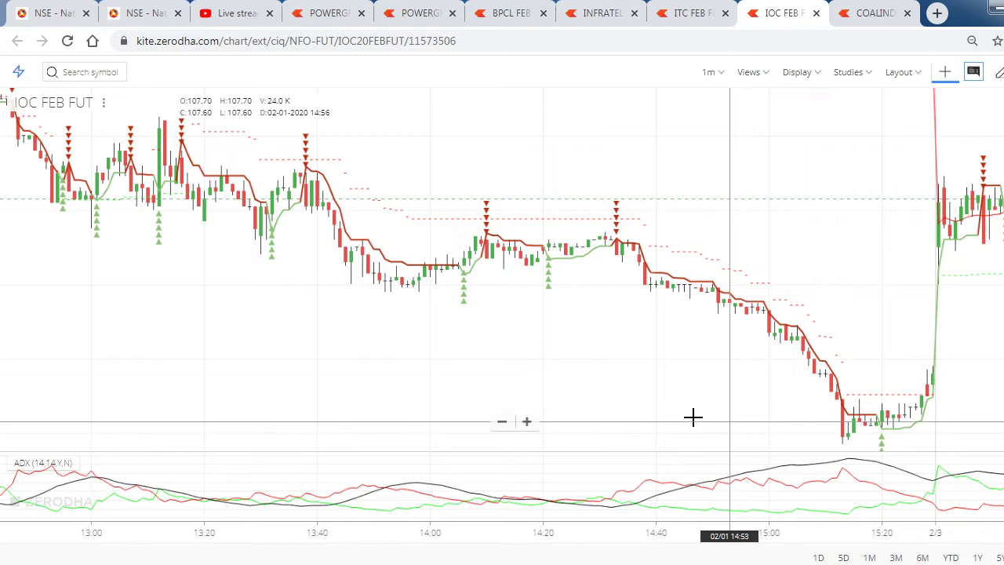
scroll(986, 361, up, 2)
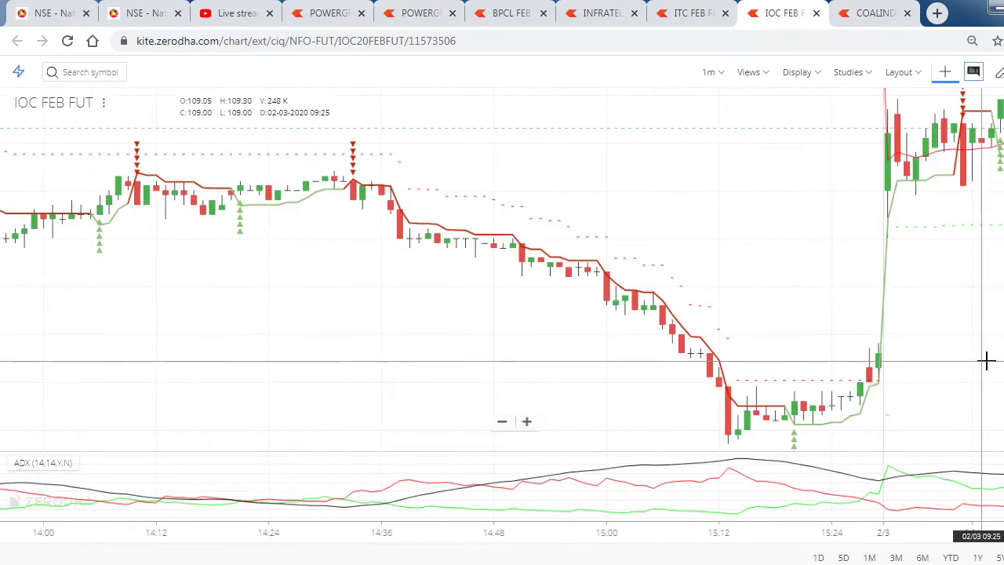
drag(971, 263, 821, 366)
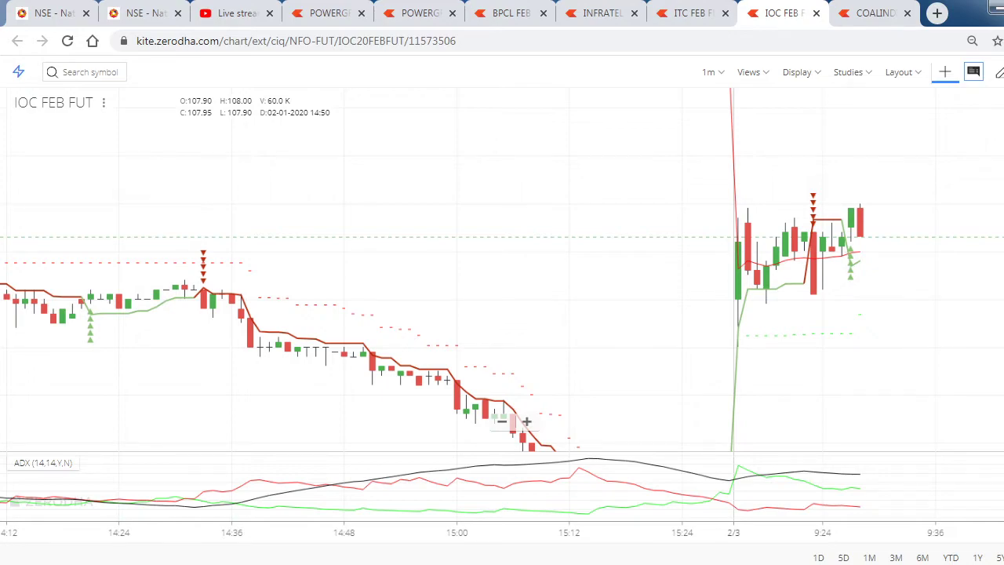
key(alt+Tab)
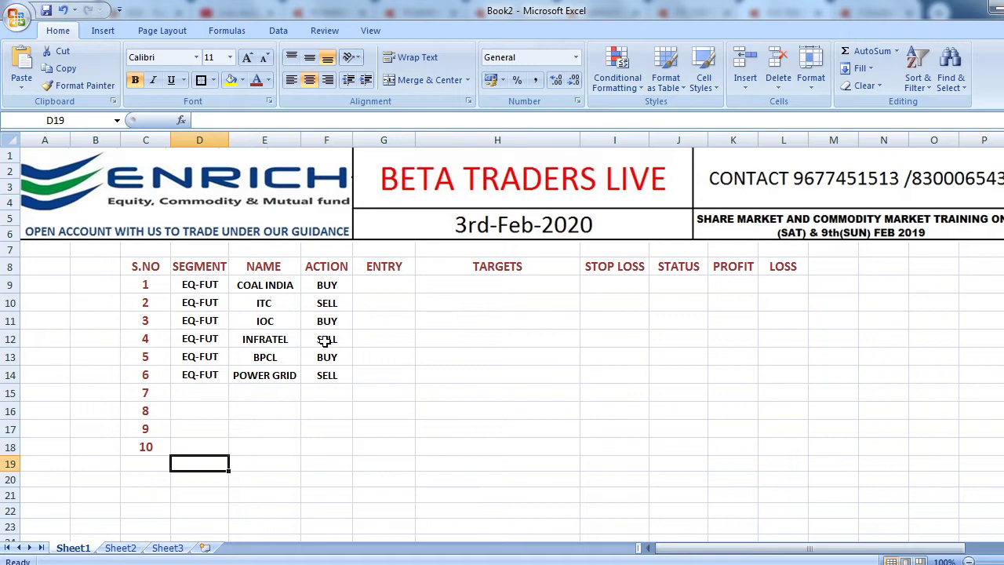
click(362, 322)
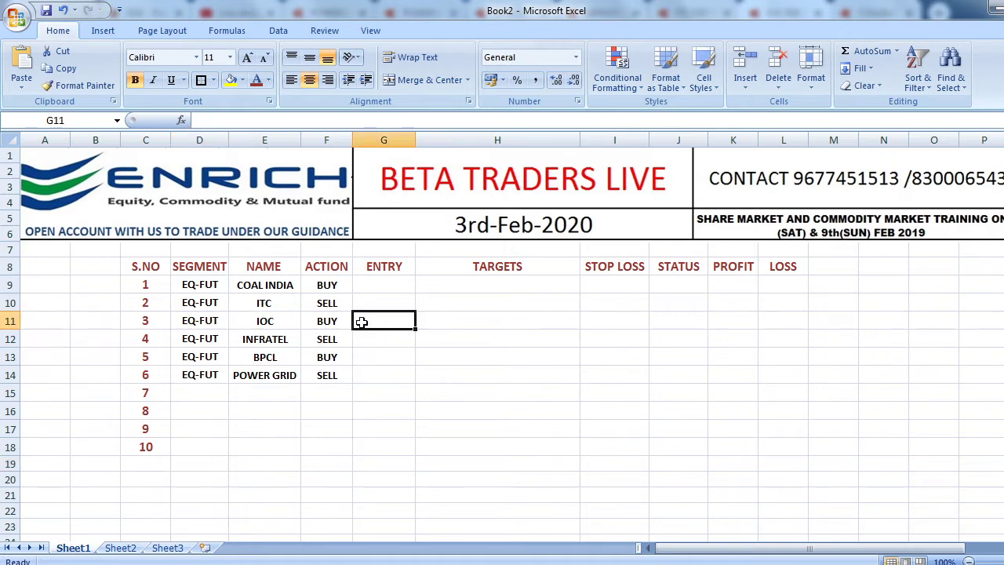
text(109.2)
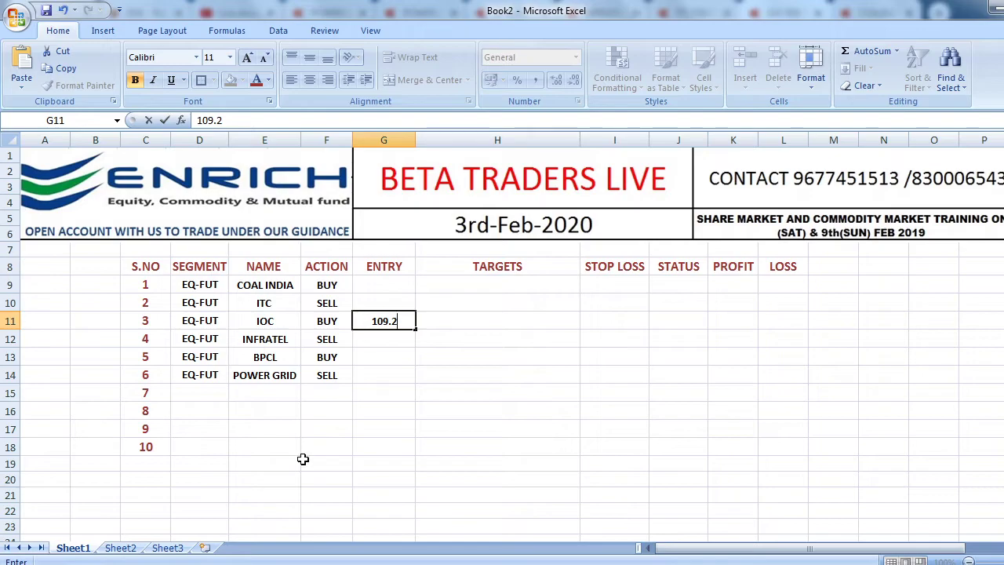
Recheck the IOC chart and fill in IOC's targets as 110.2/111.5 in the Excel trade sheet
key(alt+Tab)
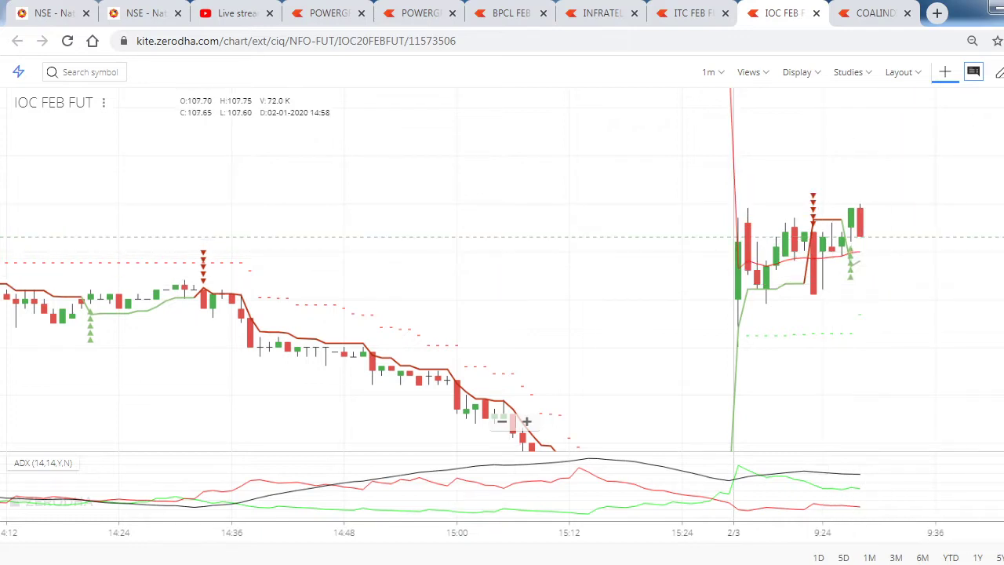
mouse_move(410, 563)
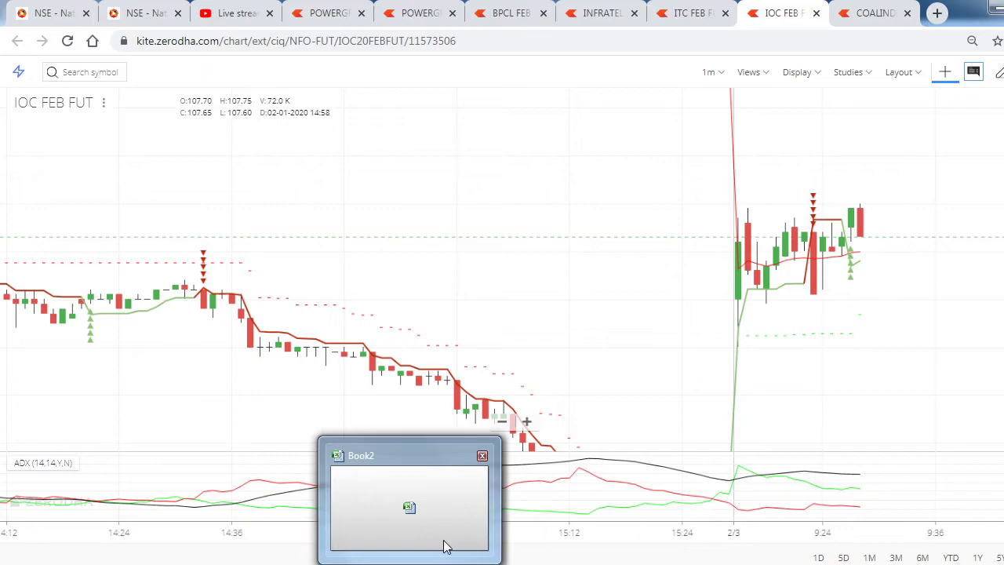
click(443, 544)
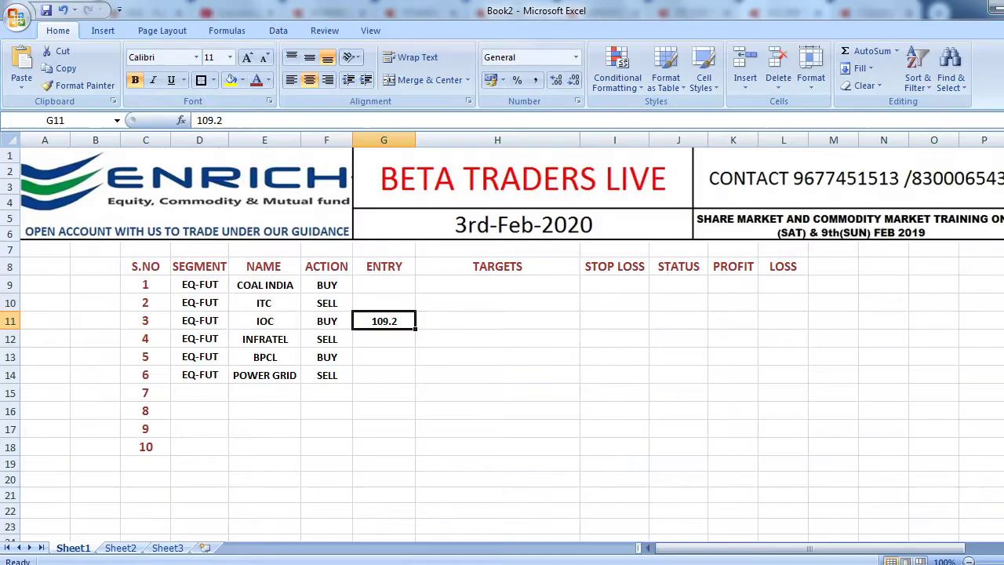
click(523, 320)
text(11)
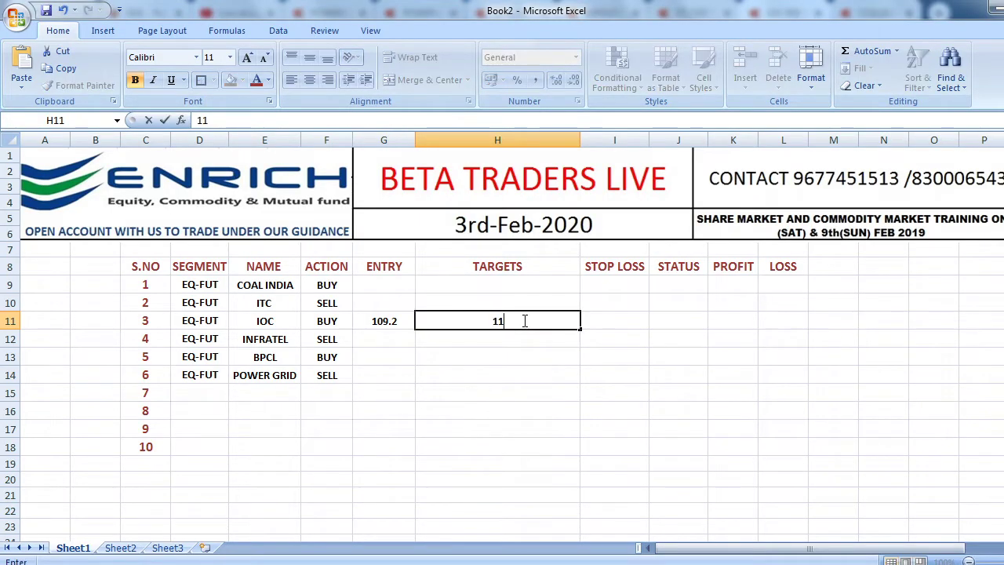
text(0.2/)
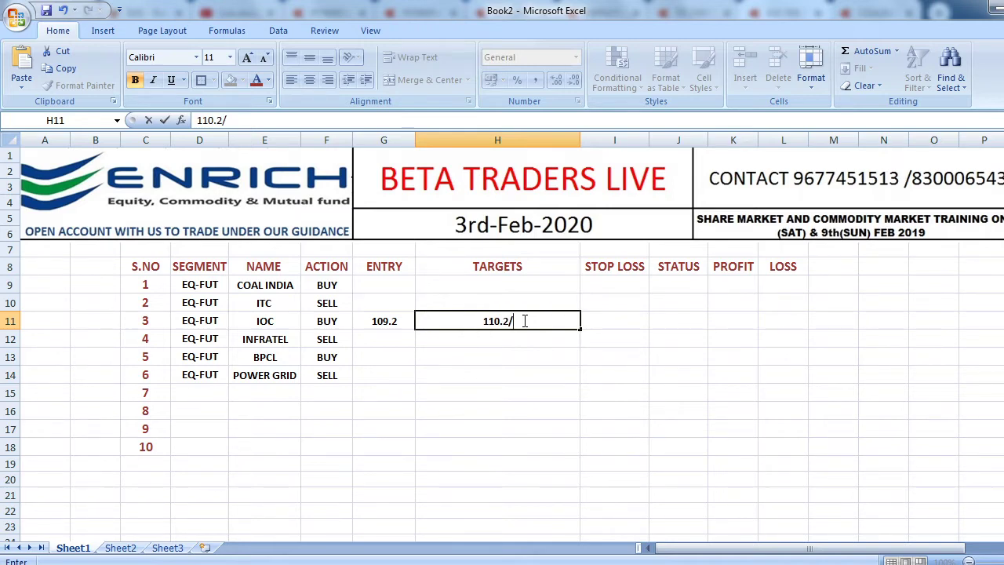
text(111.5)
Check the recent lows on the IOC chart and set IOC's stop loss to 108.55 in the Excel trade sheet
key(alt+Tab)
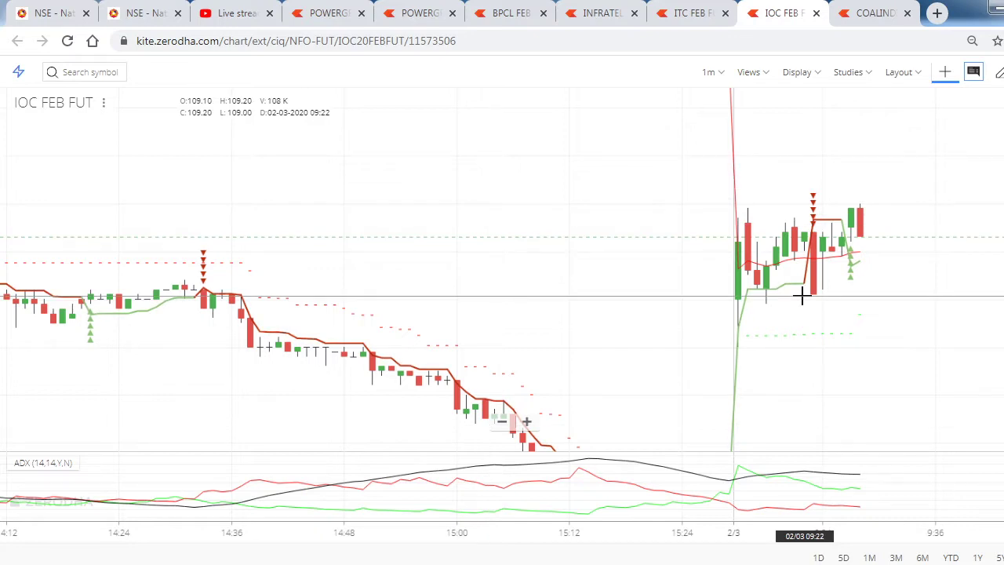
key(alt+Tab)
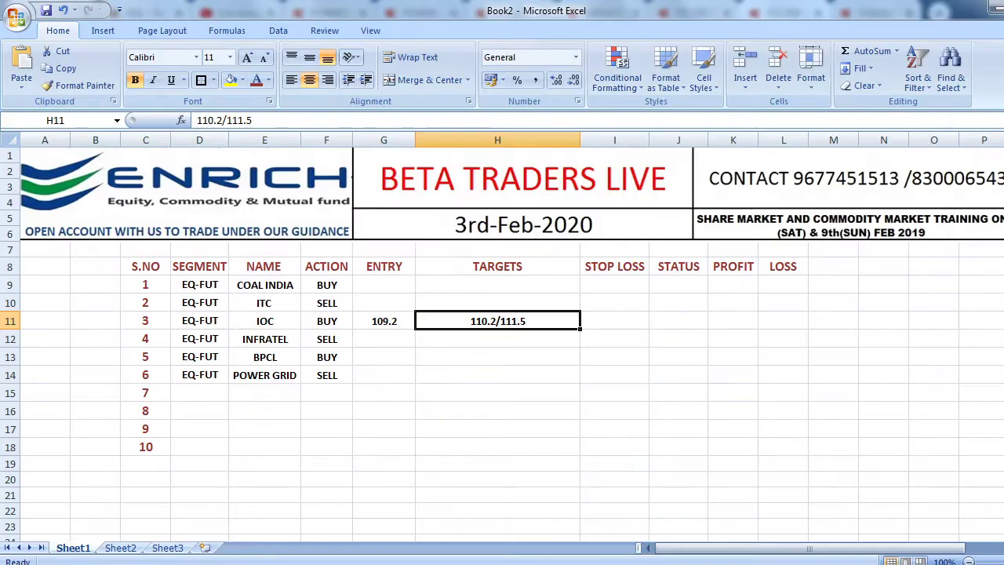
click(602, 325)
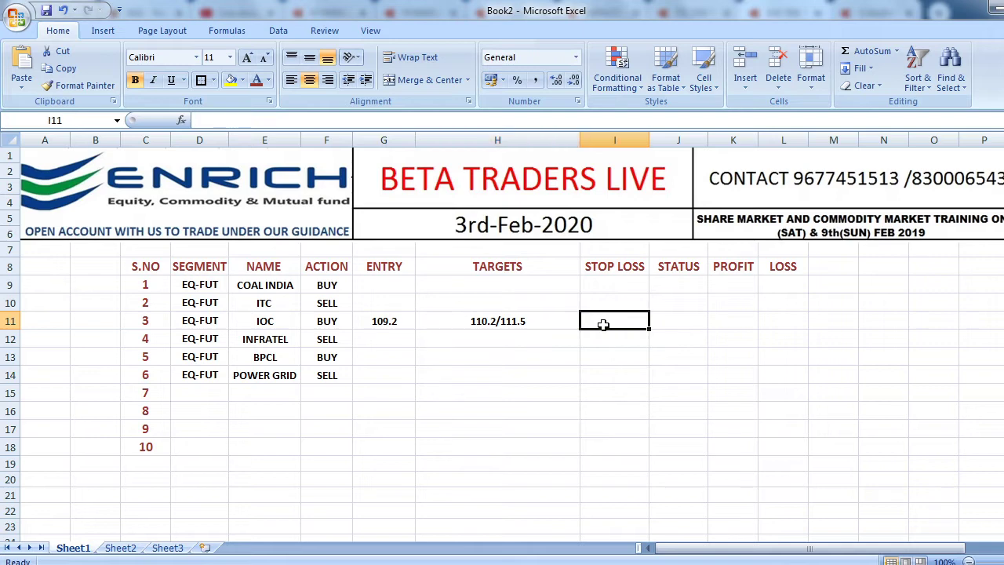
text(108.55)
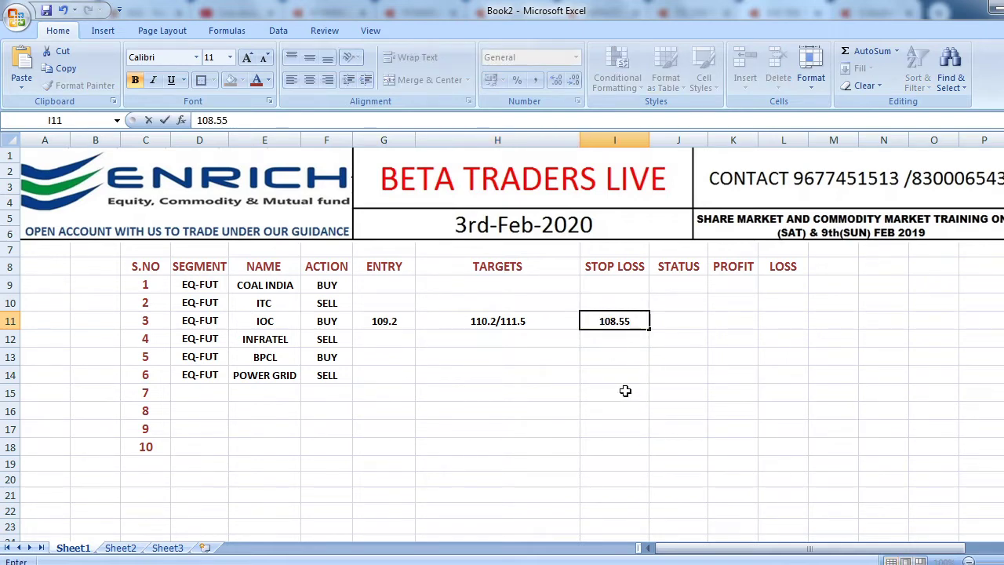
click(617, 345)
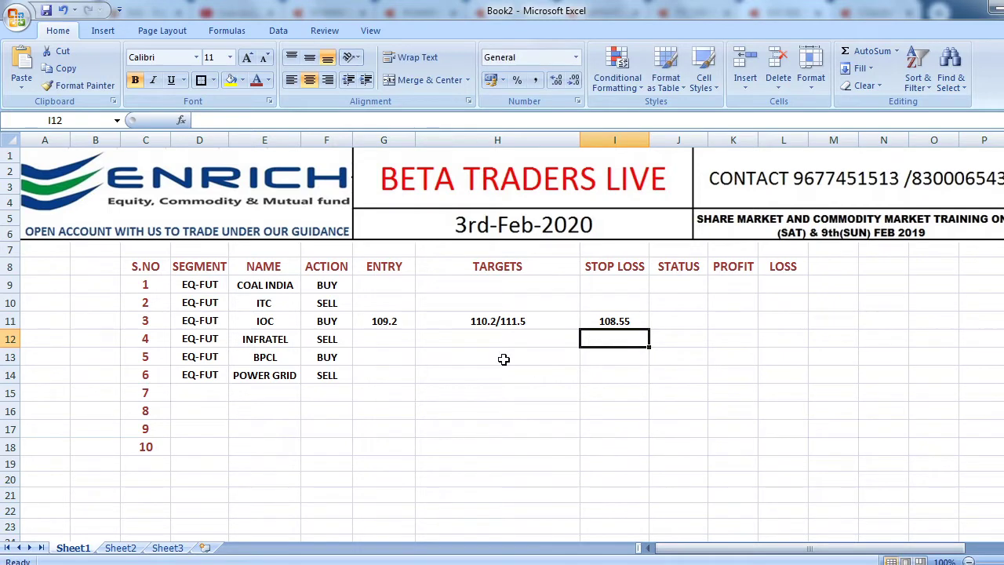
Switch to the Coal India February futures chart and examine the 3 February candles against the previous session's lows
click(394, 343)
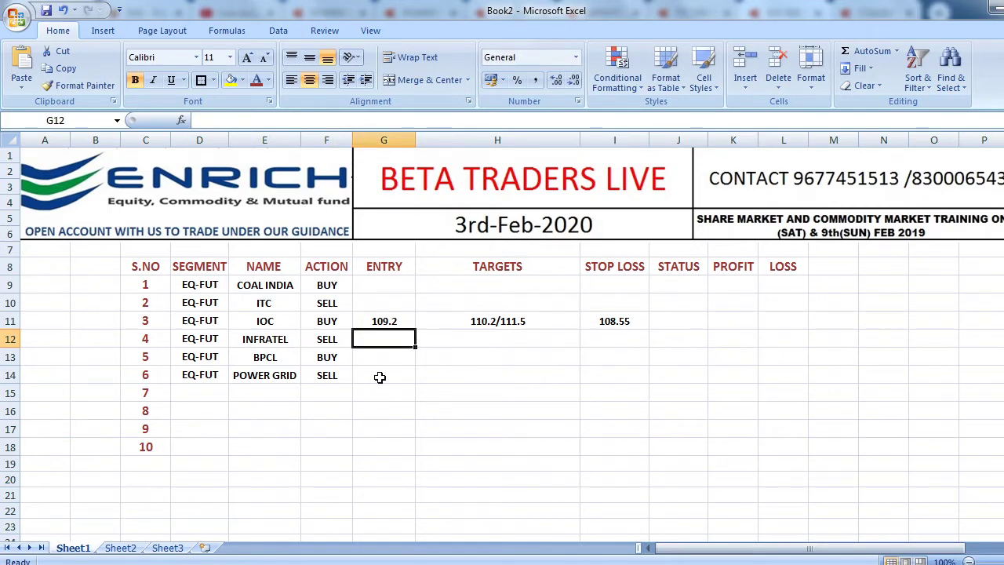
mouse_move(264, 564)
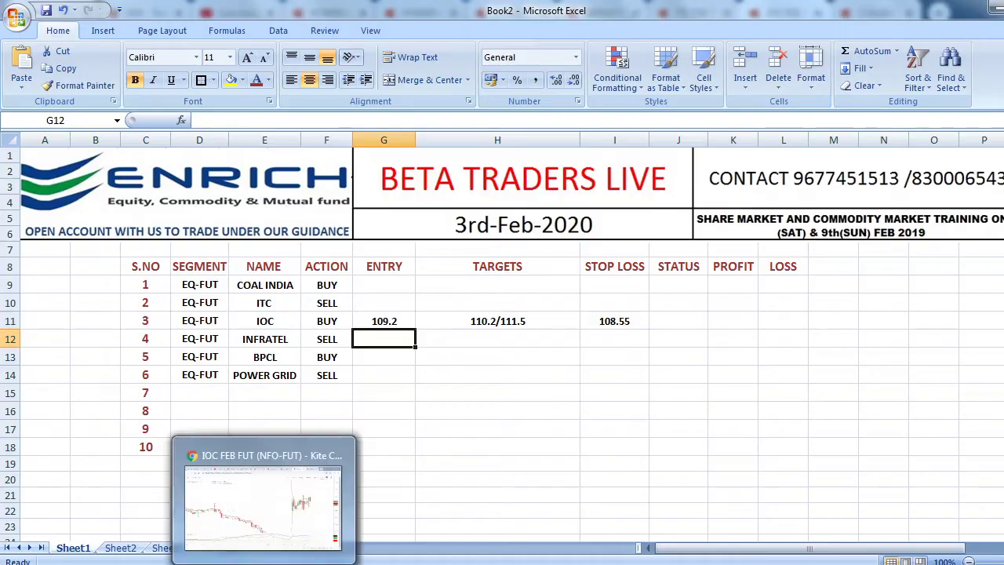
click(264, 506)
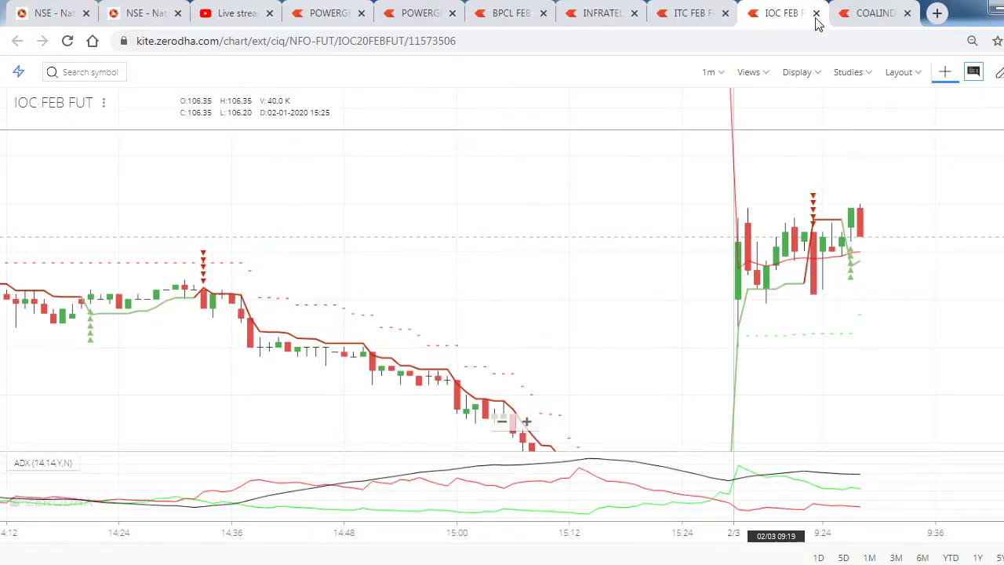
click(865, 9)
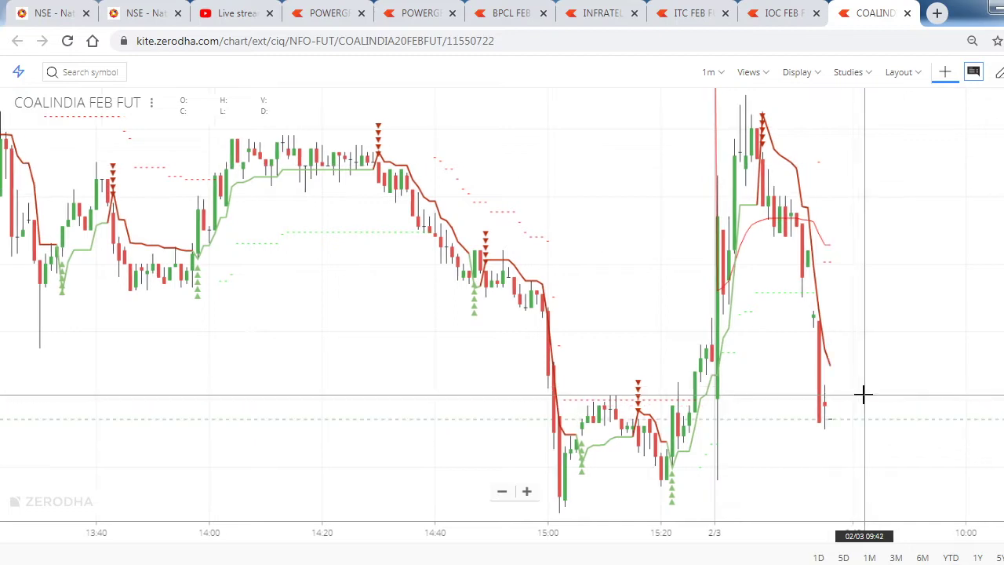
key(alt+Tab)
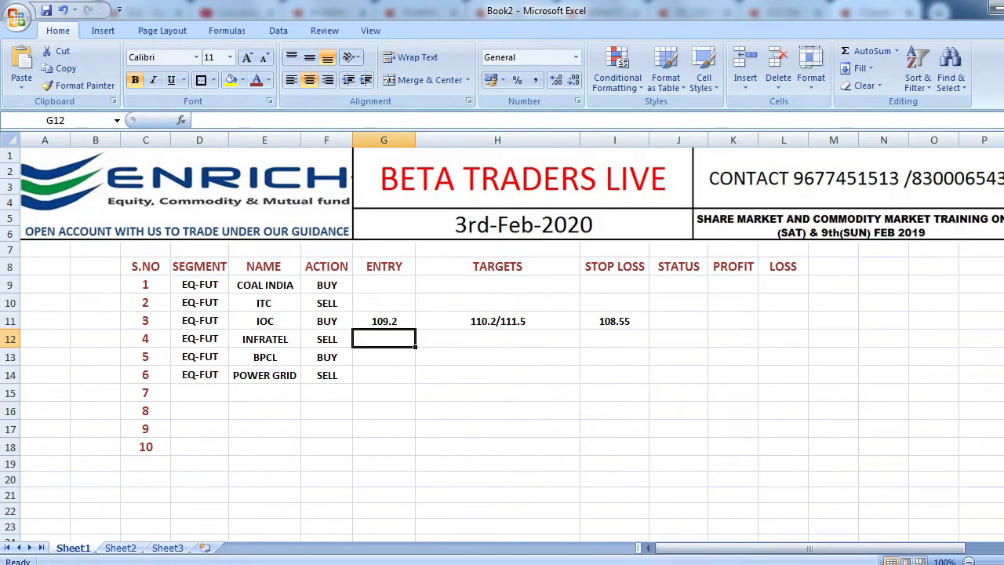
key(alt+Tab)
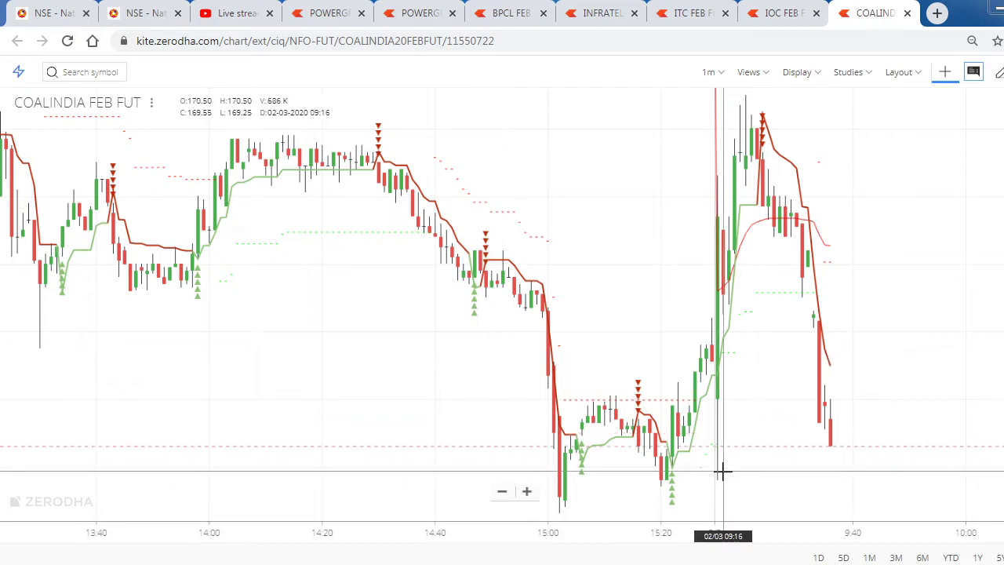
drag(721, 471, 704, 420)
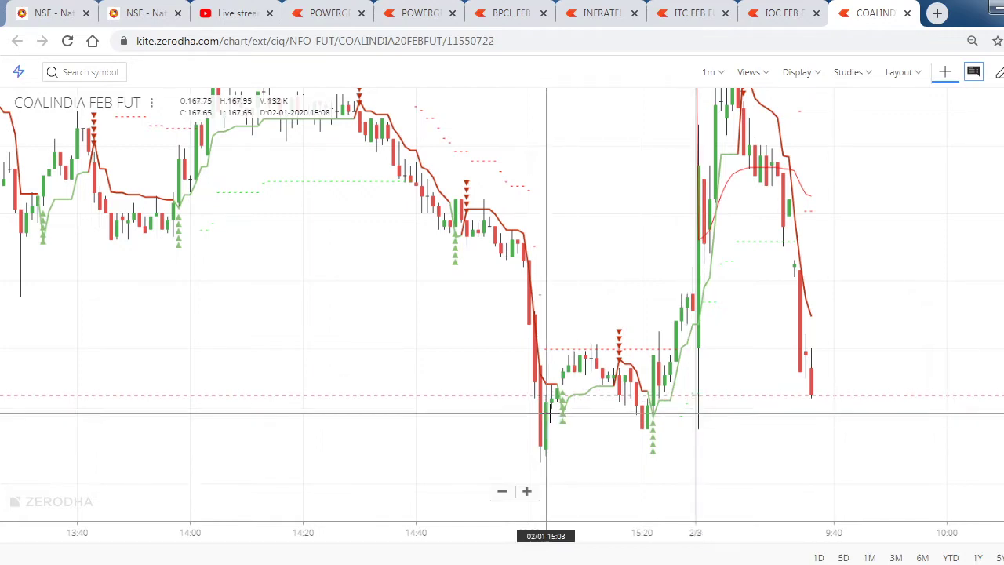
drag(544, 415, 719, 358)
scroll(699, 363, down, 5)
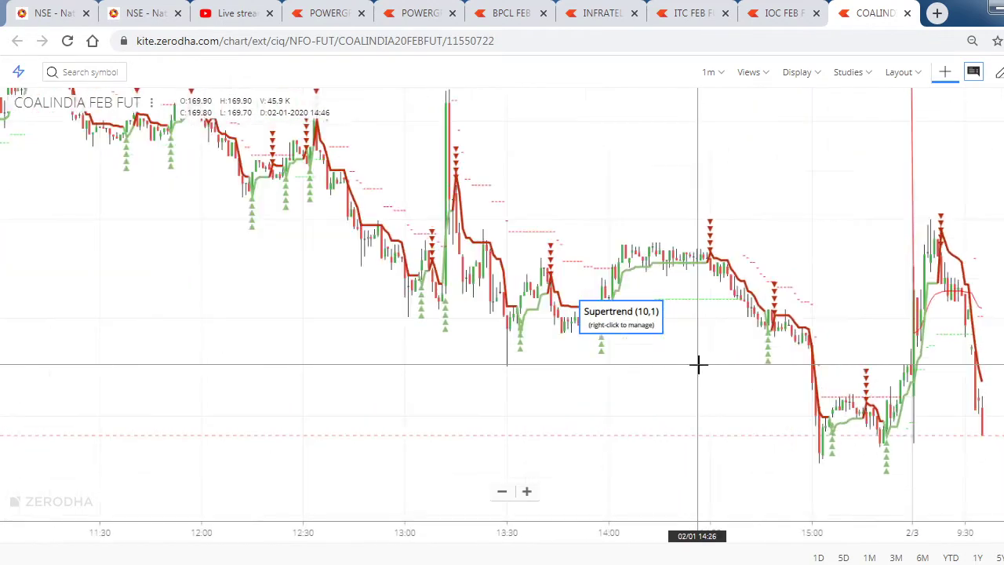
scroll(616, 463, down, 3)
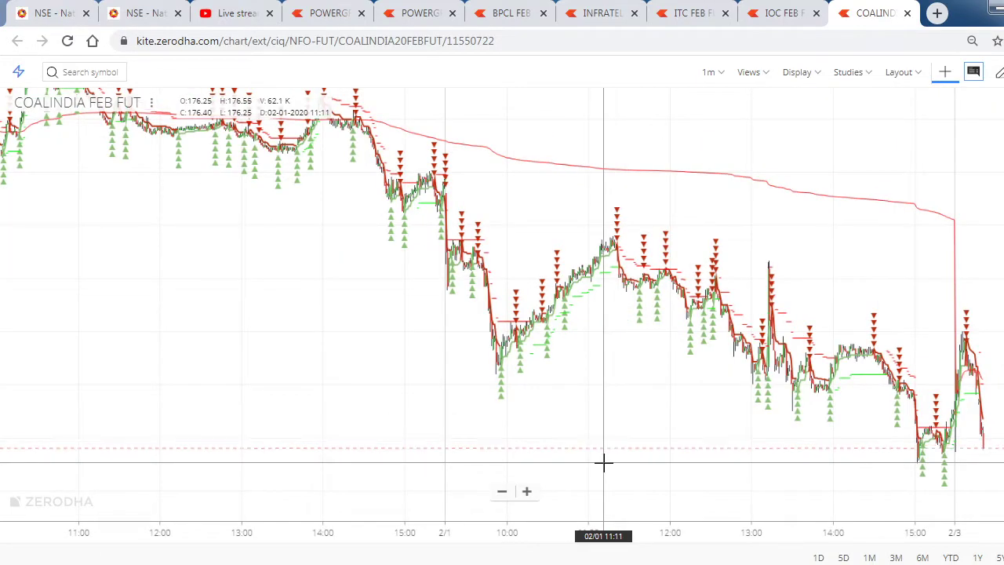
Examine Coal India's price action back through the late-January sessions and return to the latest one-minute candles
drag(522, 372, 497, 367)
scroll(881, 345, up, 5)
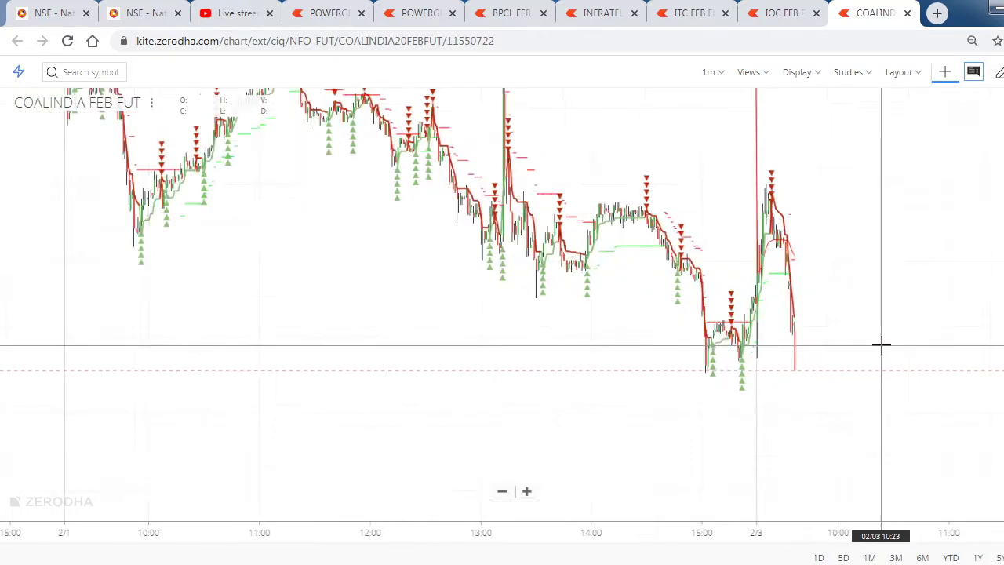
scroll(880, 345, down, 6)
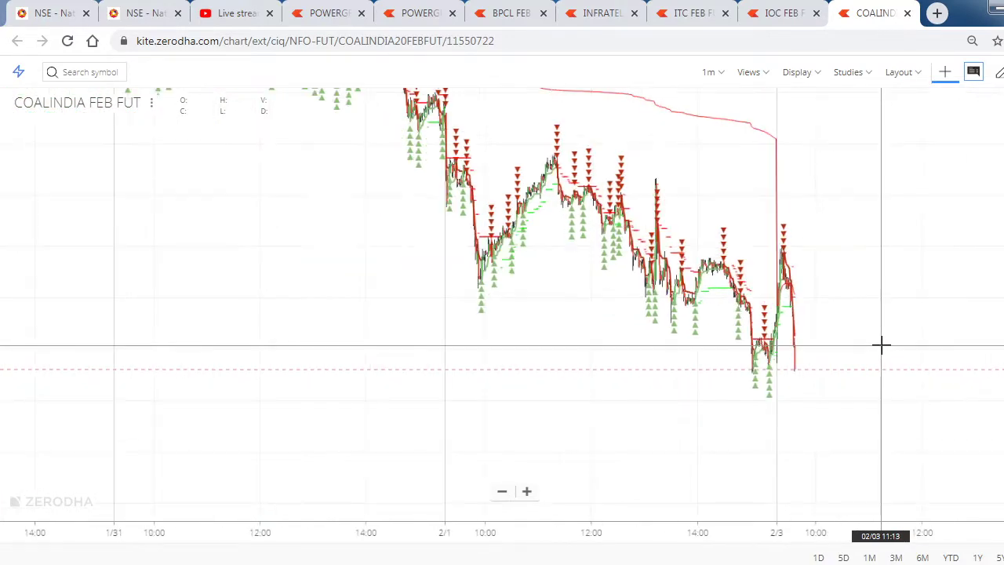
drag(608, 338, 708, 329)
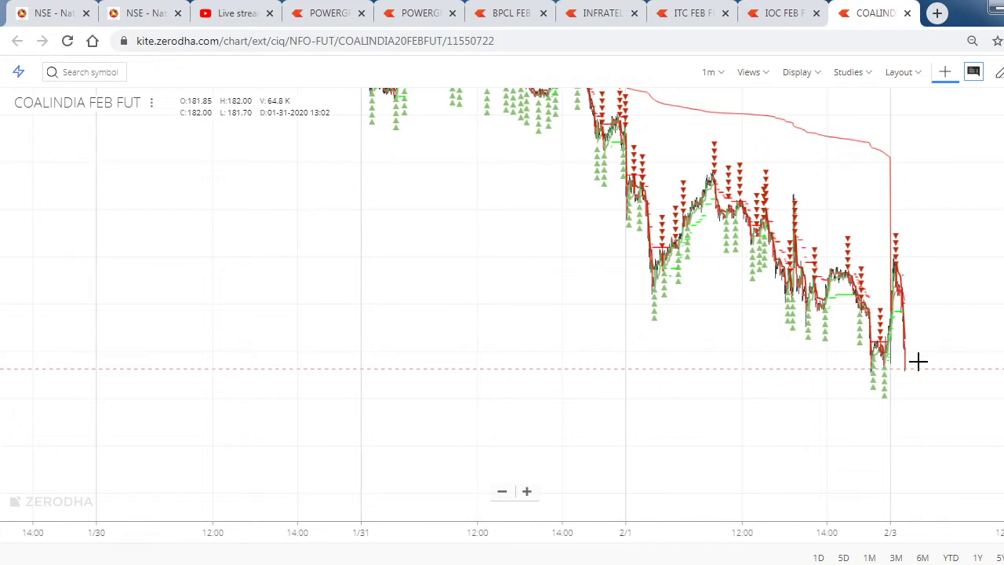
scroll(939, 364, left, 5)
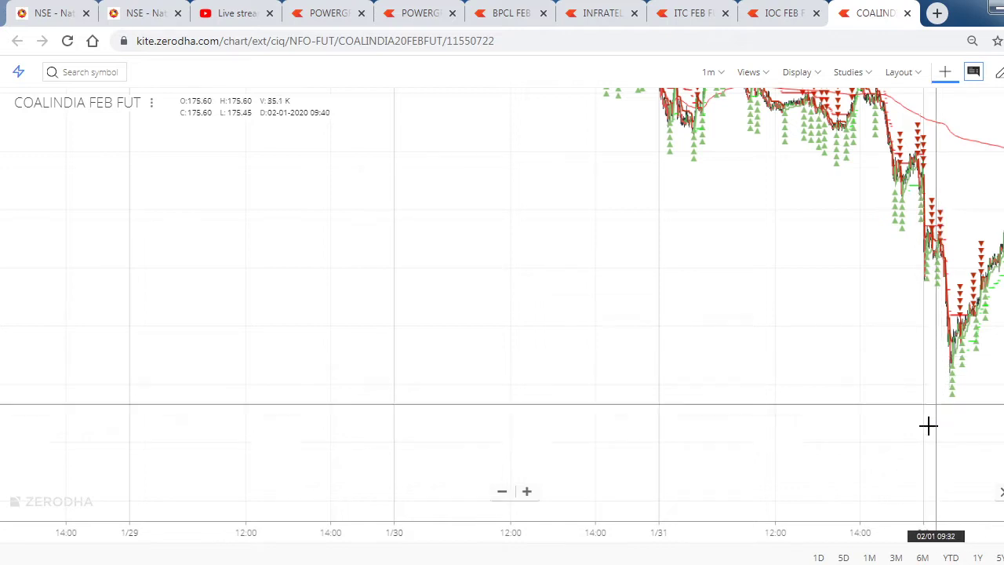
click(527, 492)
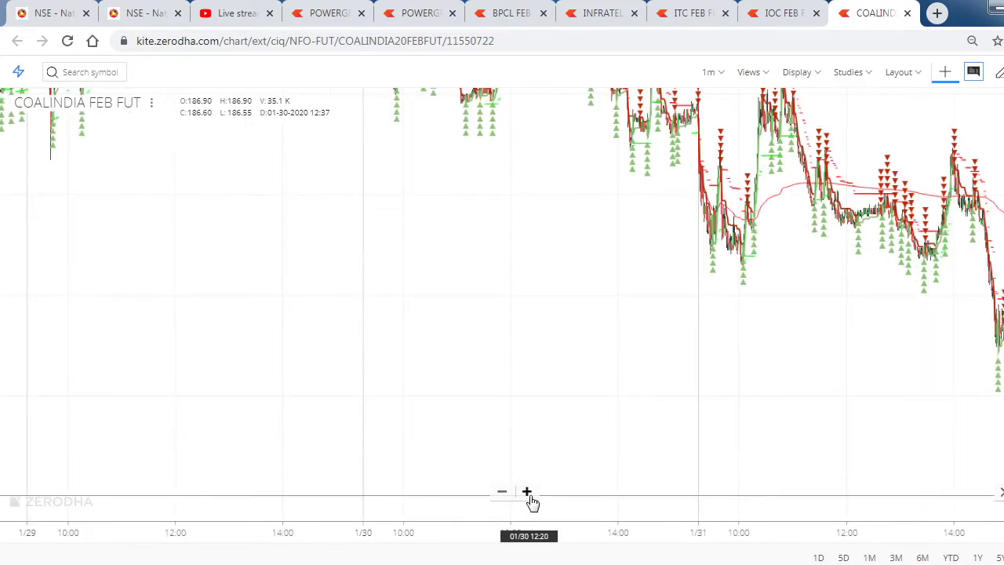
scroll(619, 385, up, 2)
scroll(538, 381, right, 5)
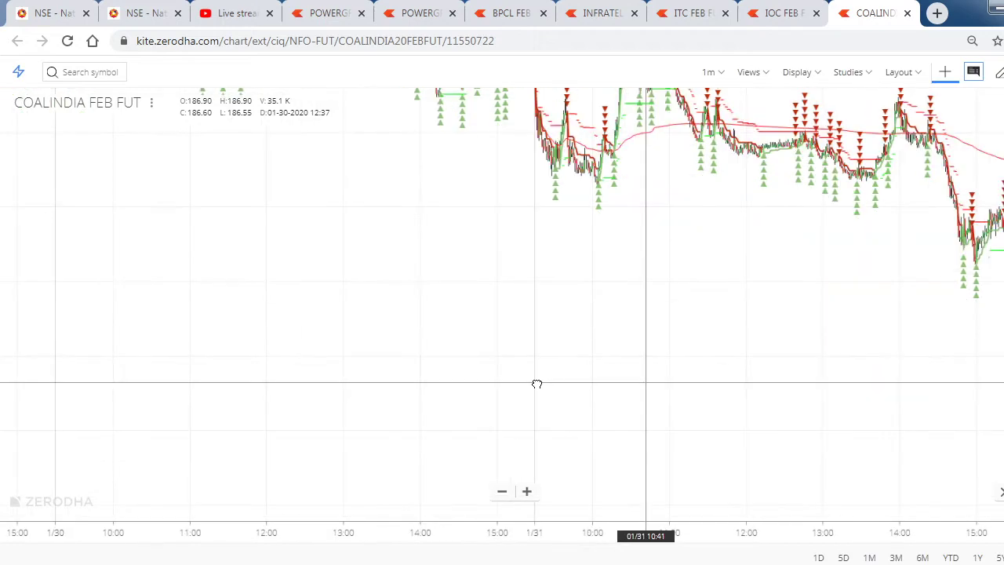
click(528, 492)
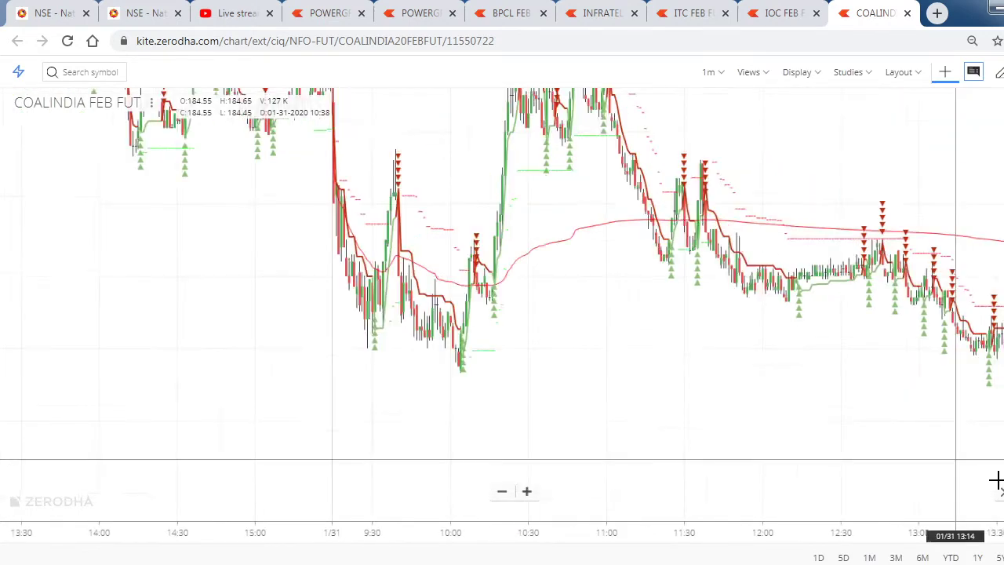
click(1001, 493)
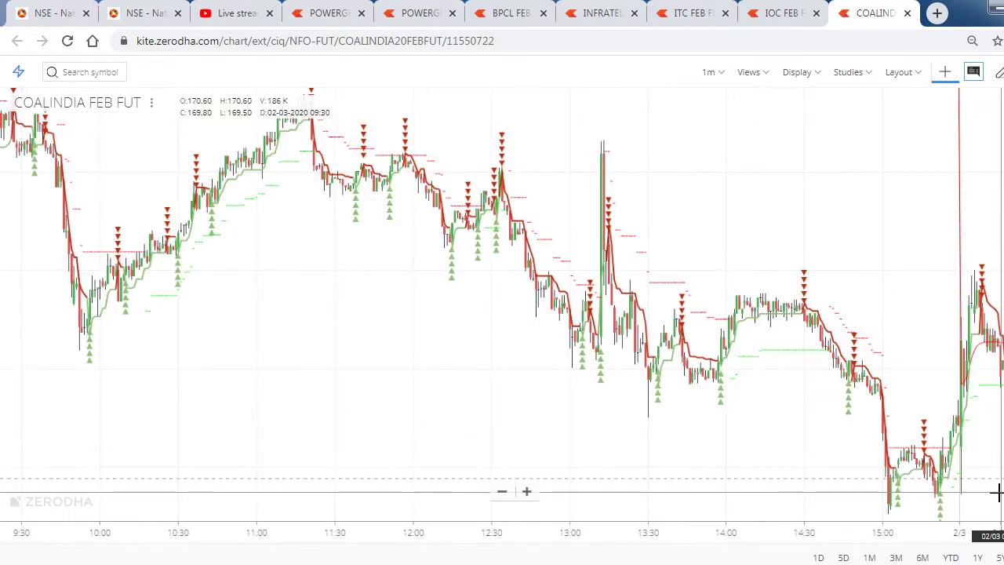
drag(734, 395, 628, 395)
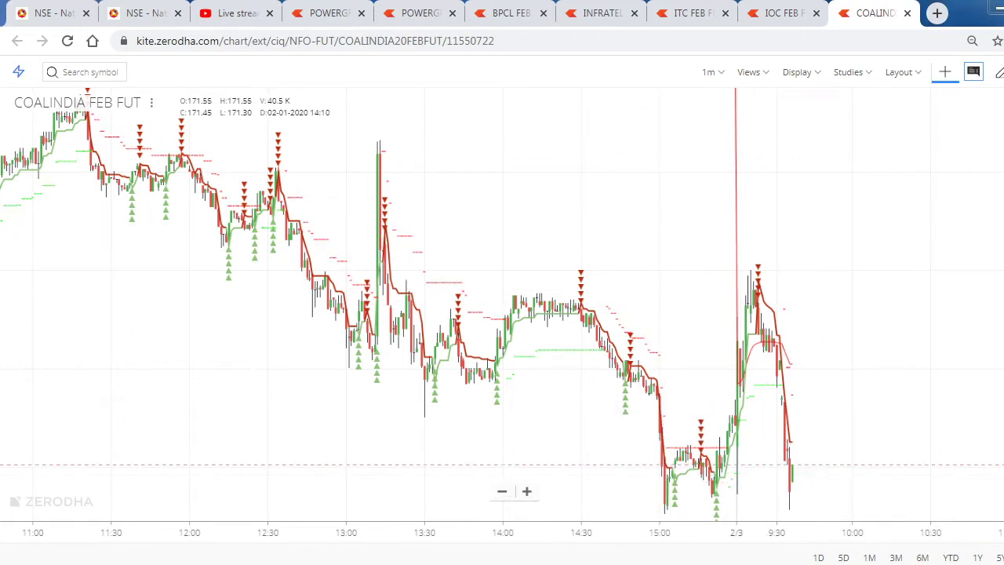
Switch to the Excel trade sheet and enter 167.5 as Coal India's entry price
key(alt+Tab)
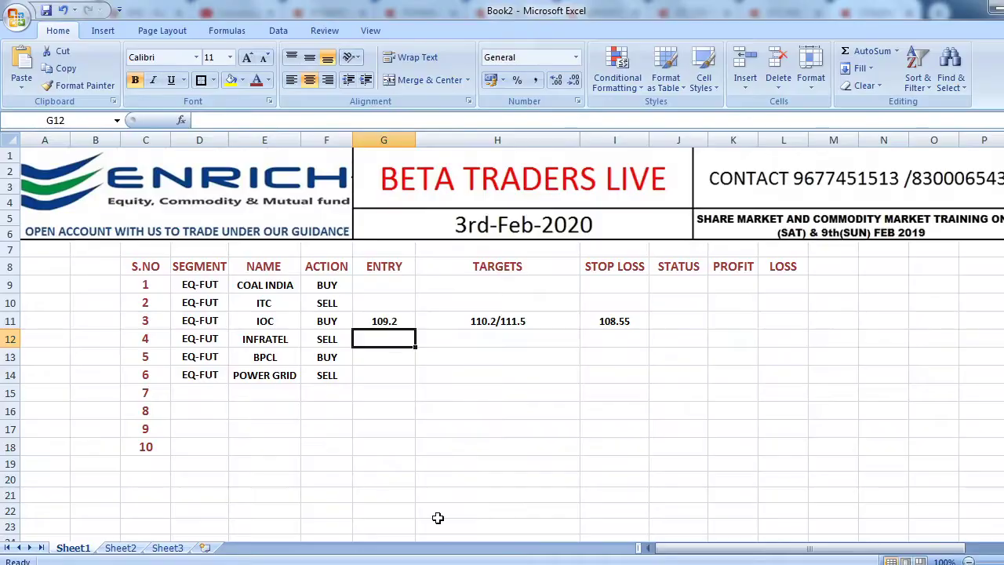
click(393, 287)
text(10)
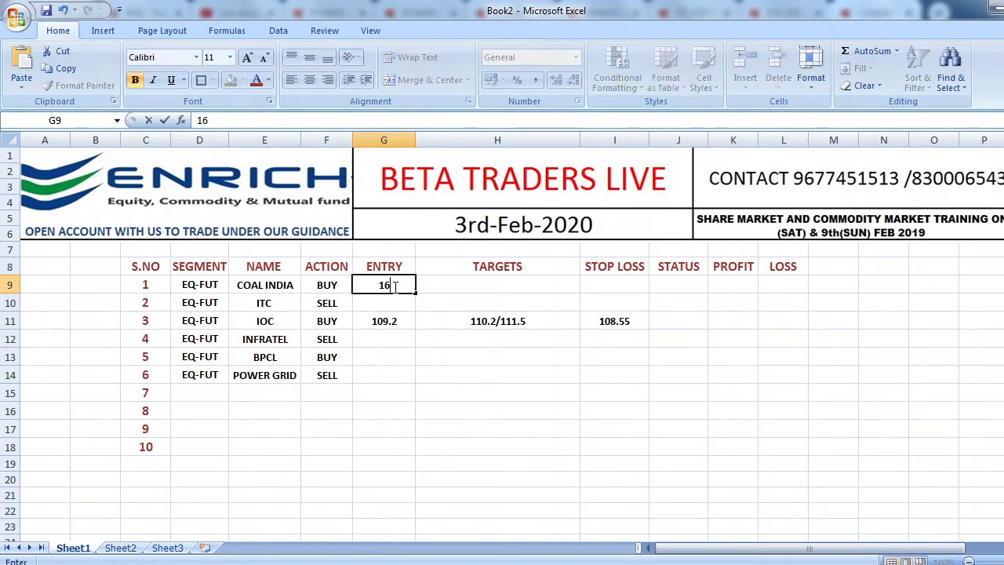
key(Page_Down)
scroll(395, 289, up, 8)
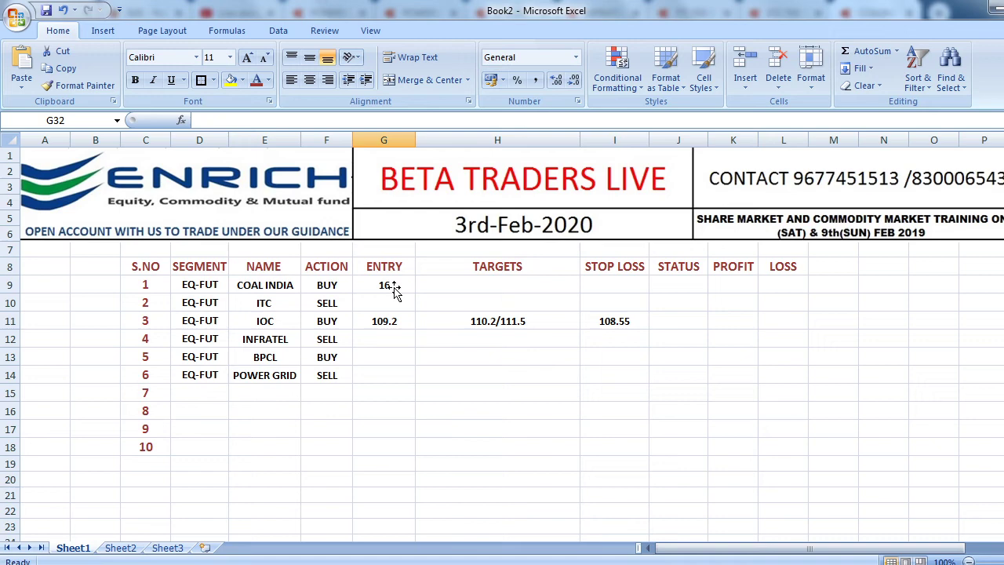
click(395, 289)
double_click(395, 290)
text(7.5)
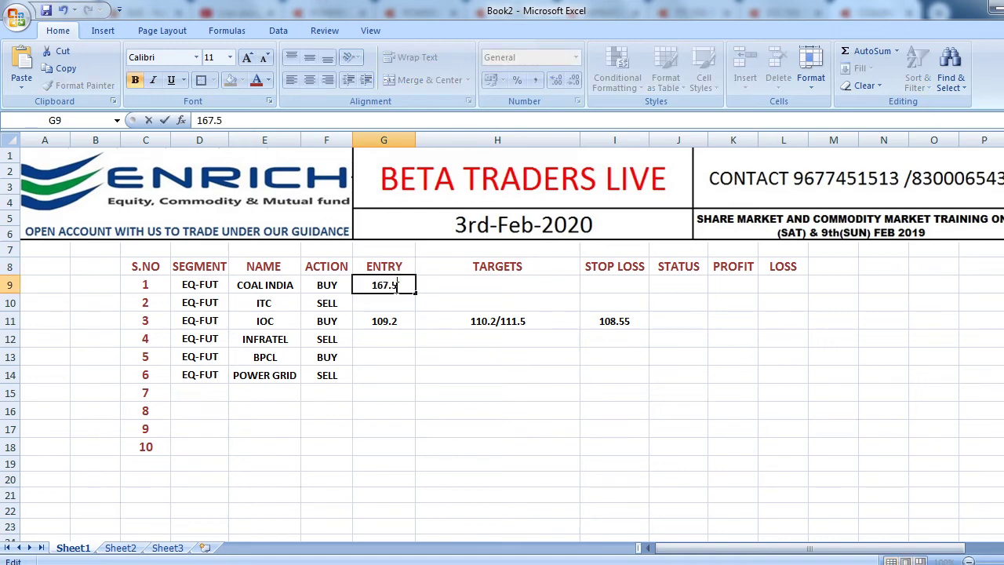
Recheck the Coal India chart and fill in Coal India's targets as 169.2/171.3 in the Excel trade sheet
click(472, 292)
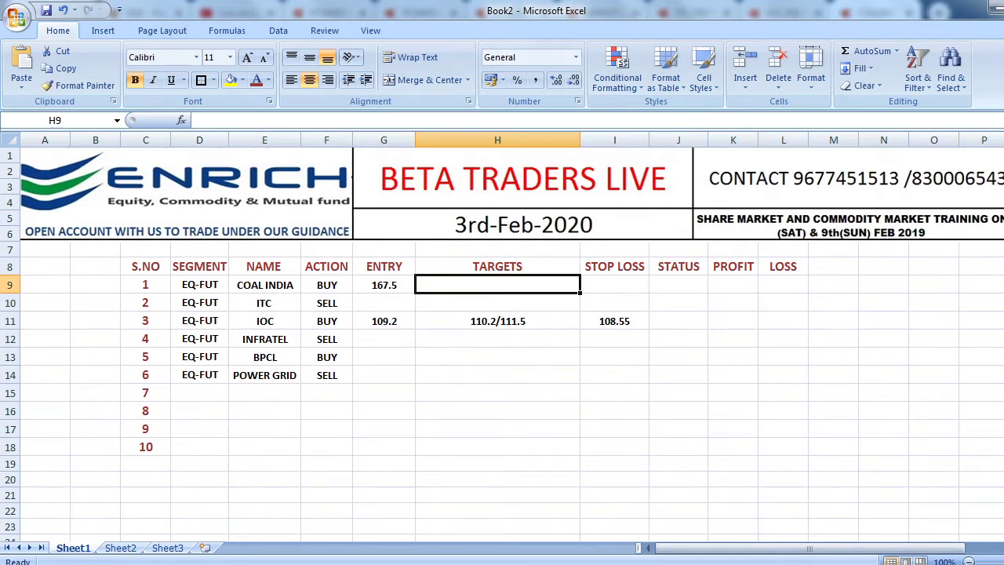
key(alt+Tab)
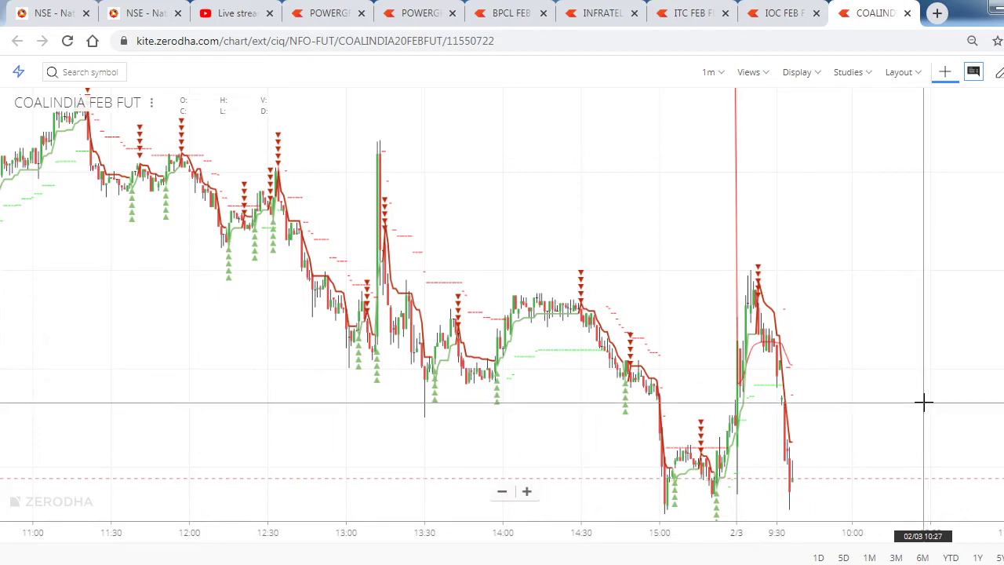
key(alt+Tab)
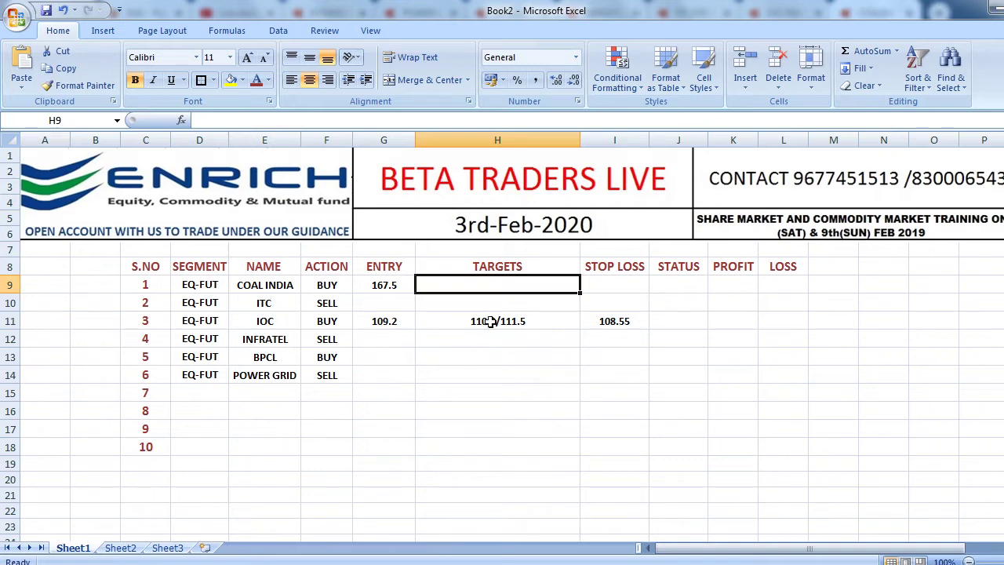
text(169.)
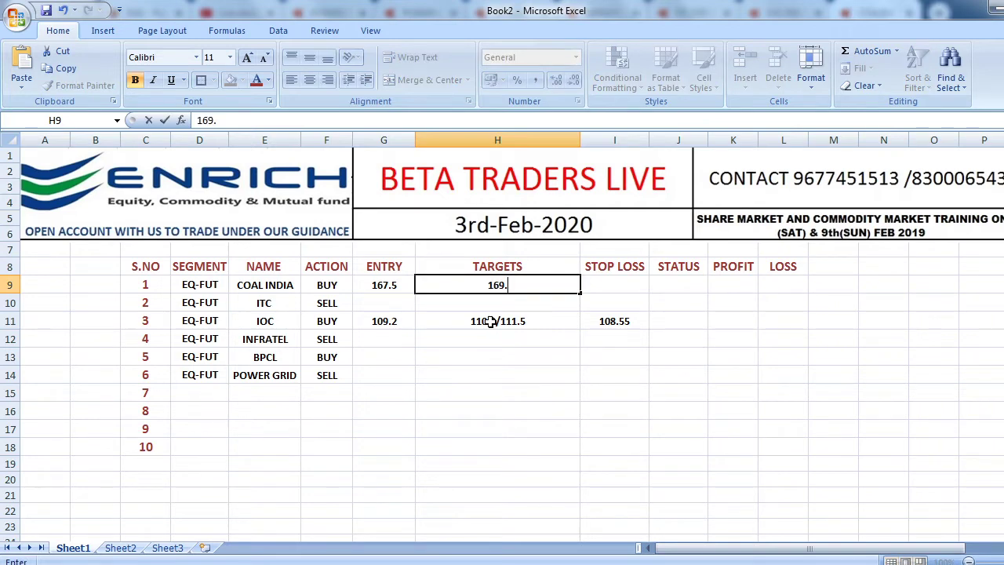
text(2/171.3)
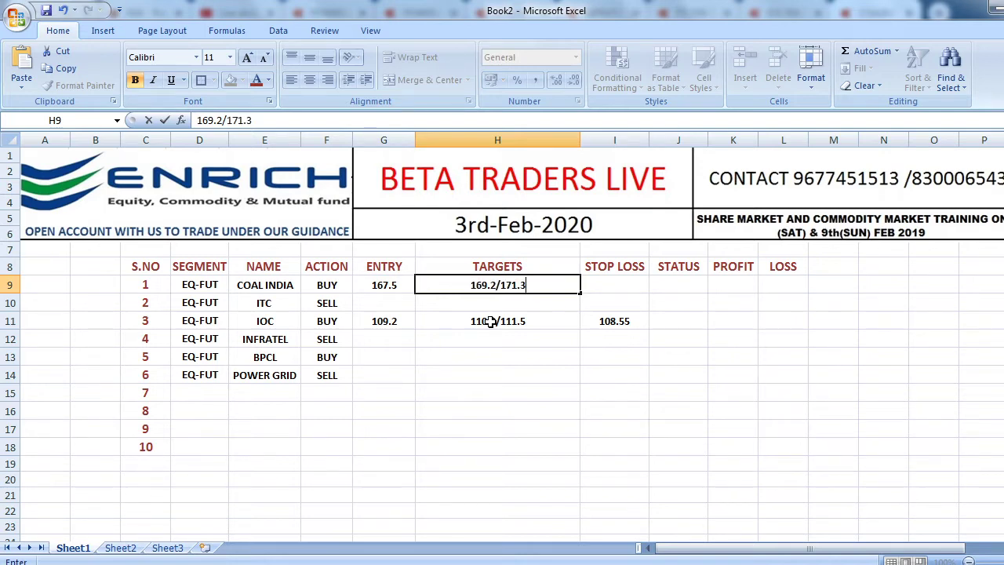
Check the recent lows on the Coal India chart and set its stop loss to 165.7 in the Excel trade sheet
click(605, 281)
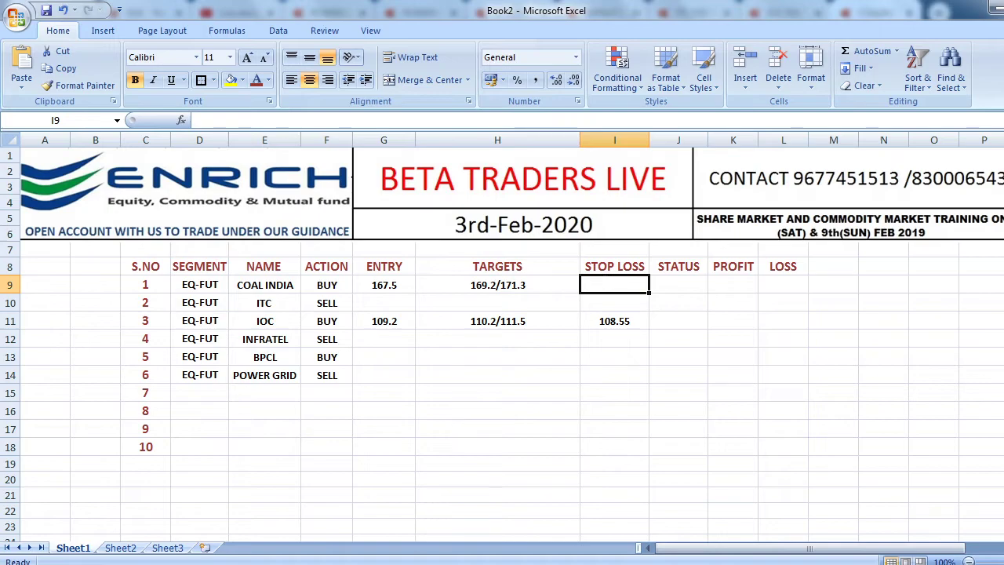
click(303, 559)
scroll(667, 311, up, 3)
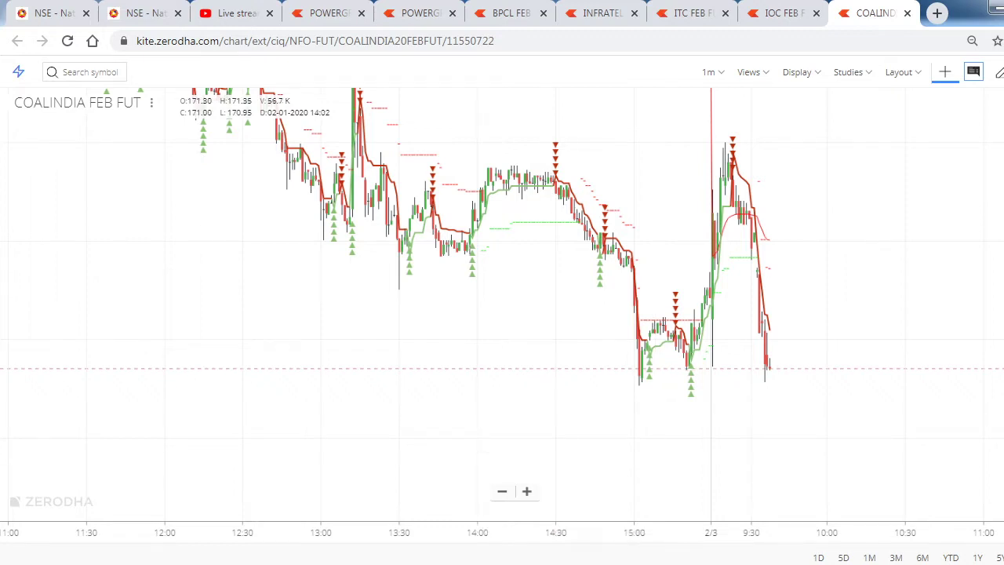
key(alt+Tab)
text(165.7)
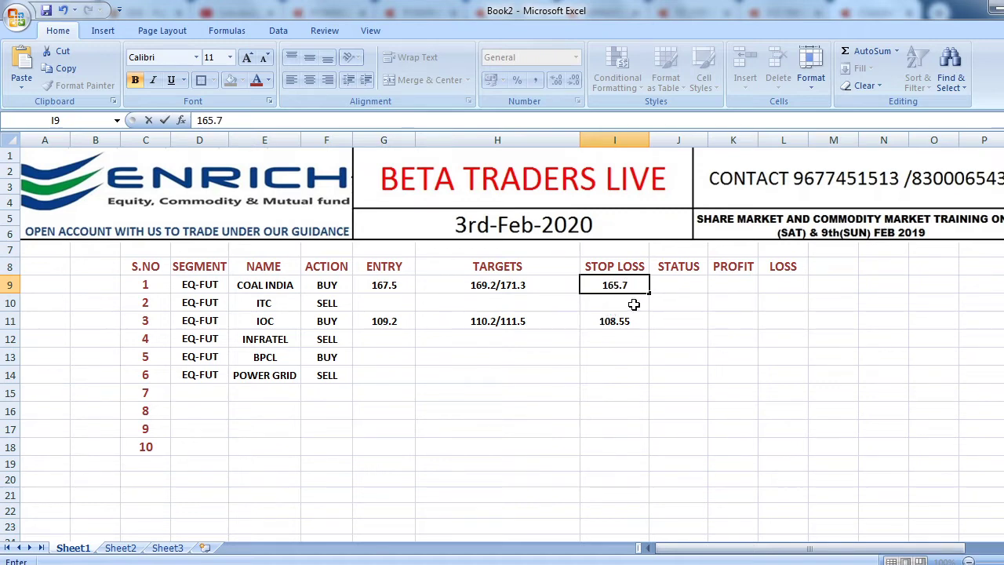
click(638, 358)
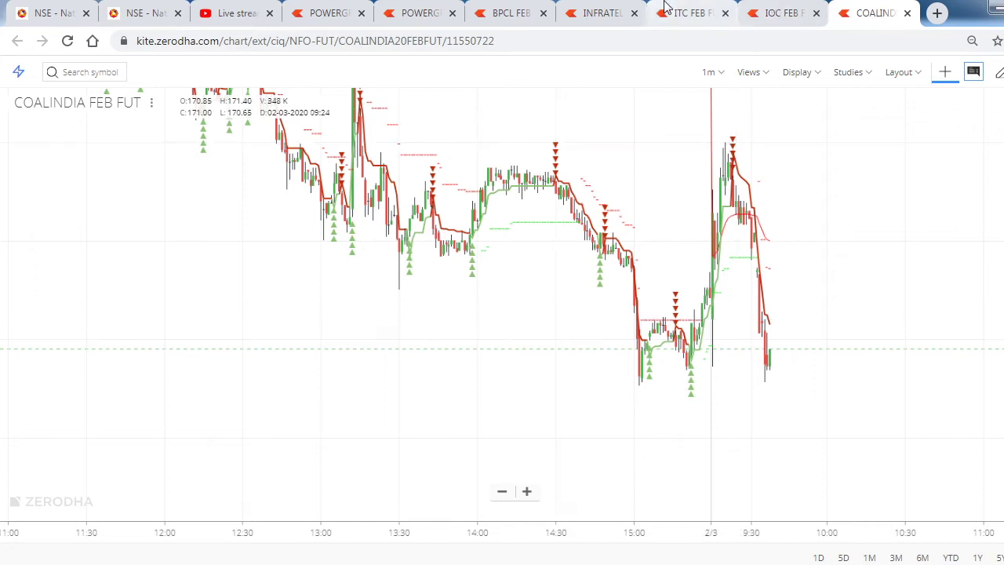
Review the previous session's close and the latest candles on the ITC February futures chart, and open the Infratel February futures chart
click(665, 7)
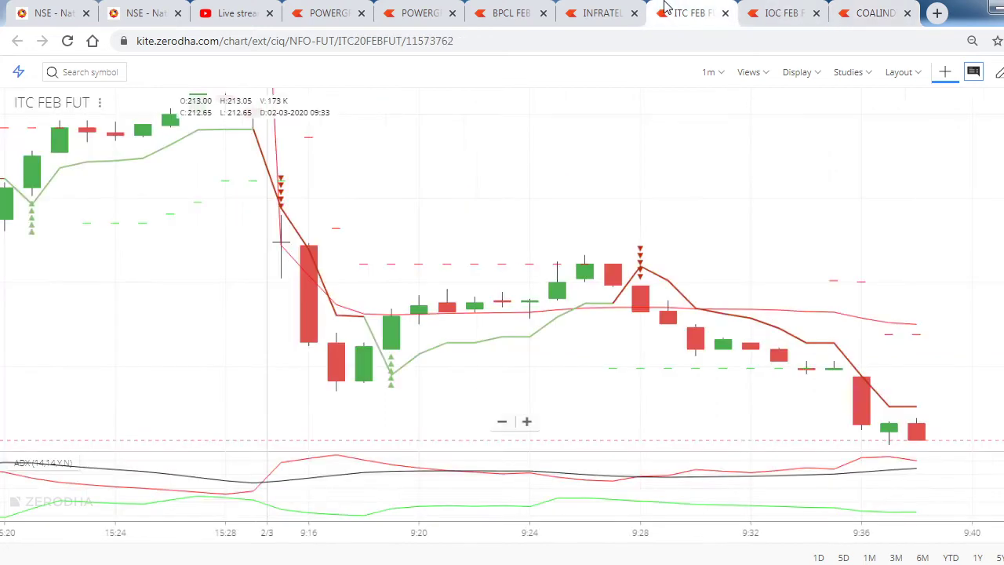
scroll(637, 370, down, 3)
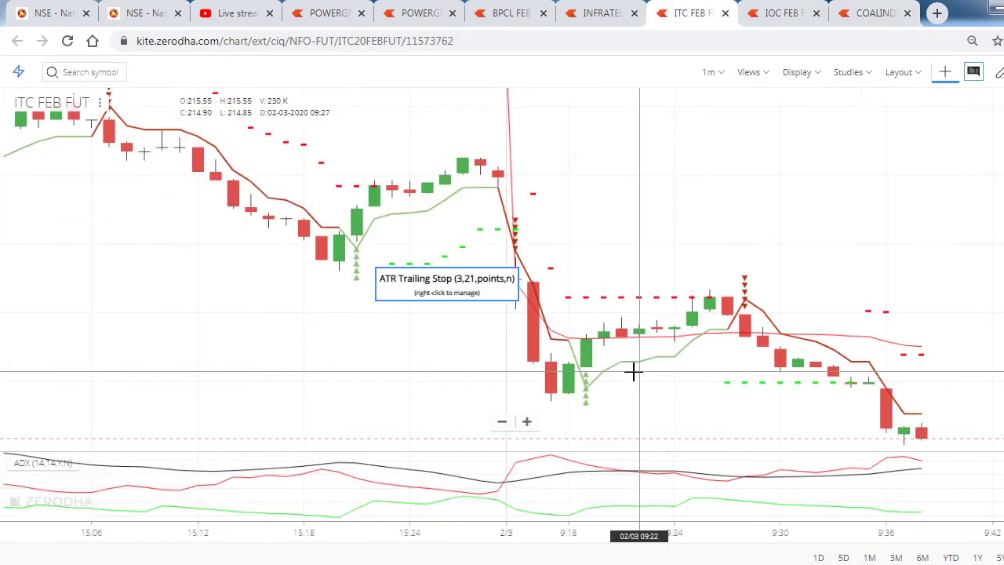
scroll(634, 373, down, 2)
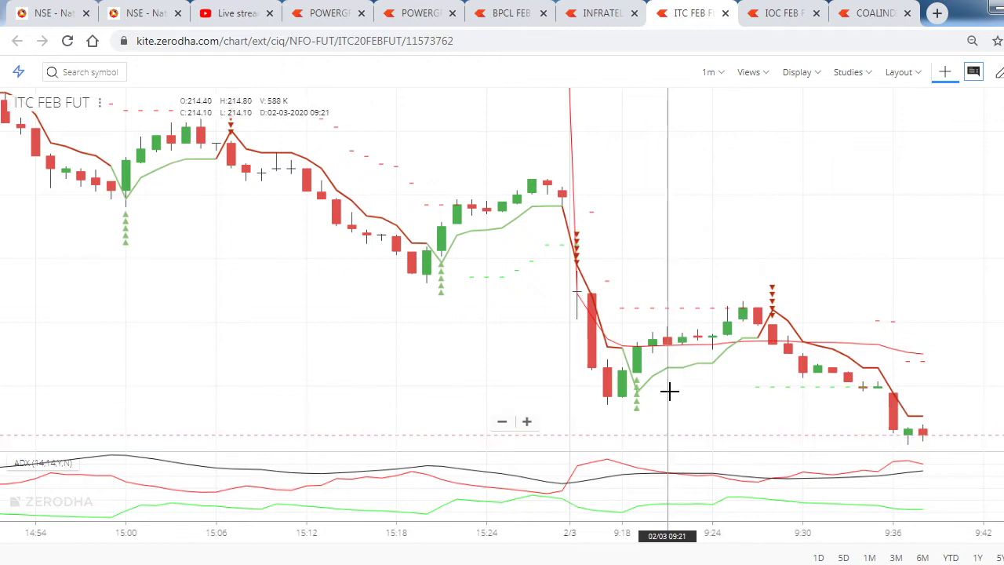
click(606, 14)
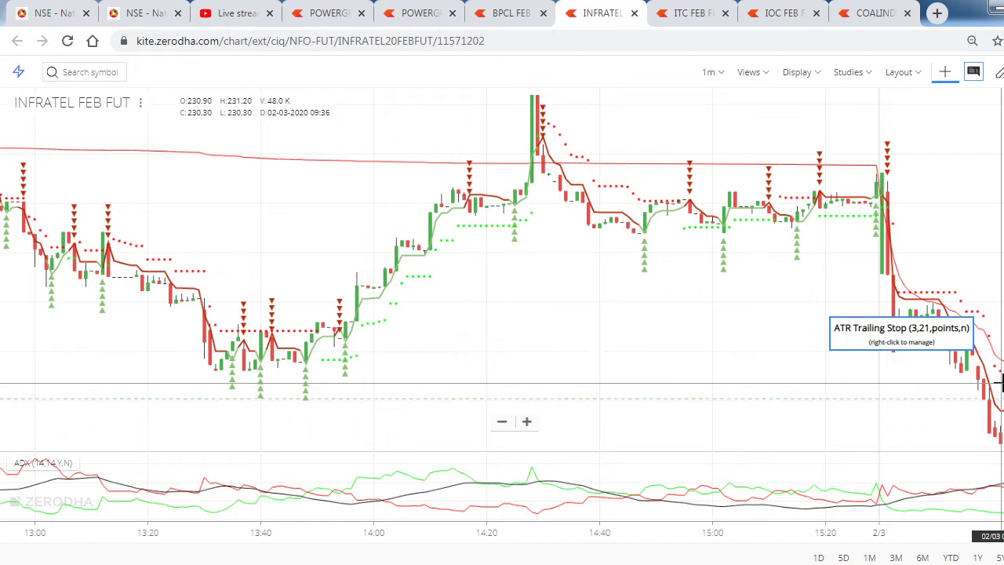
Switch between the Infratel chart and the Excel trade sheet, and enter 233.4 as Infratel's entry price
click(427, 560)
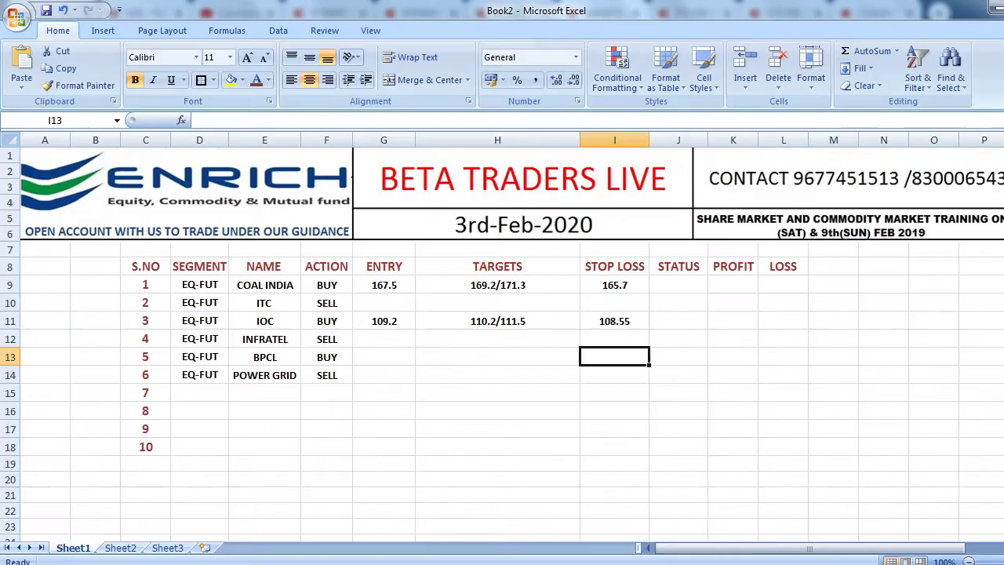
click(428, 560)
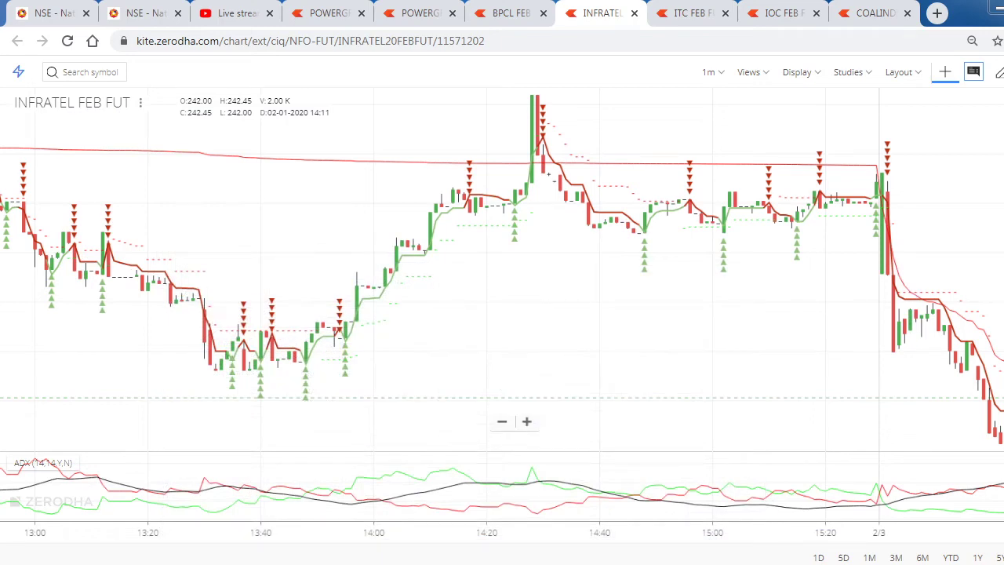
click(428, 560)
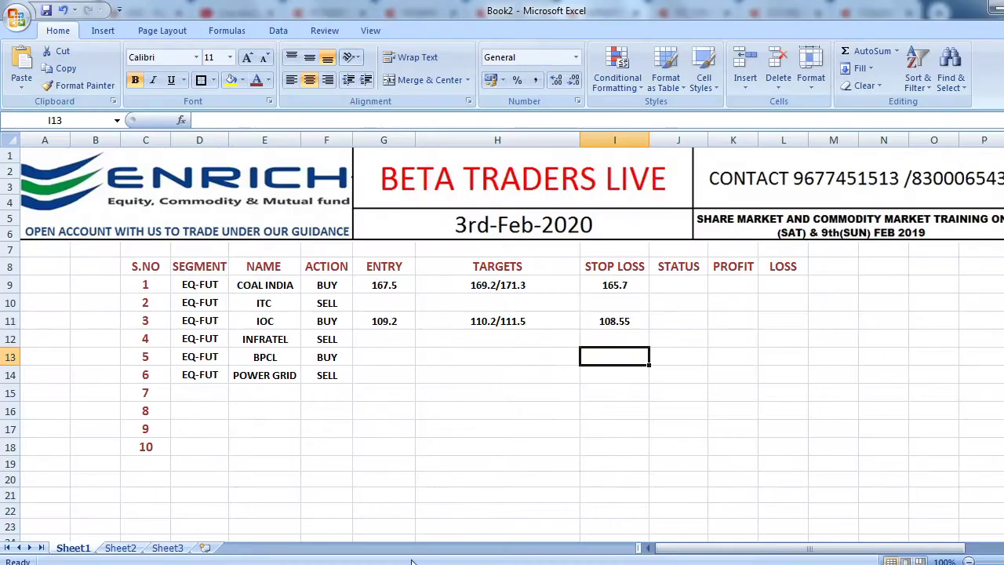
click(377, 343)
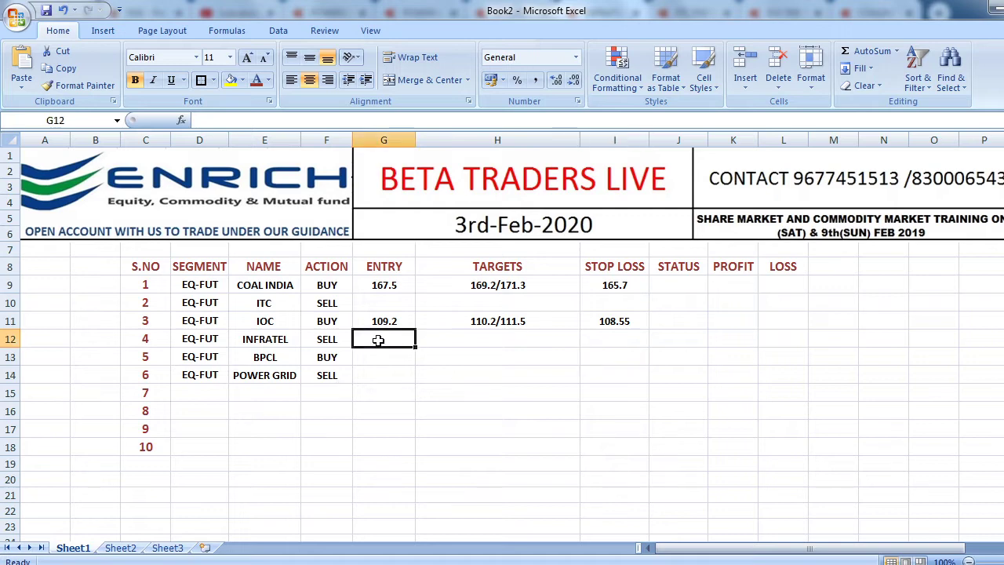
text(233.4)
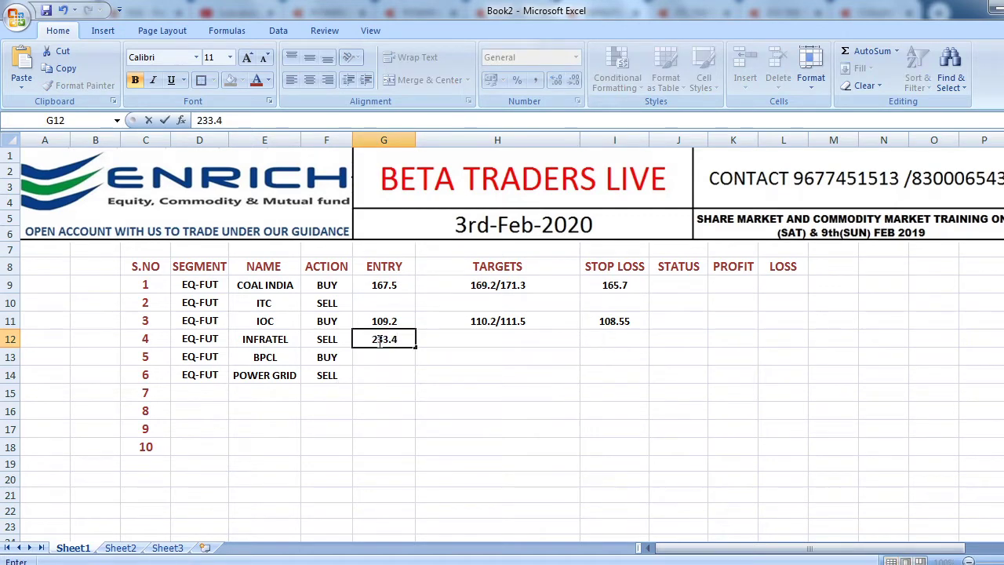
key(Tab)
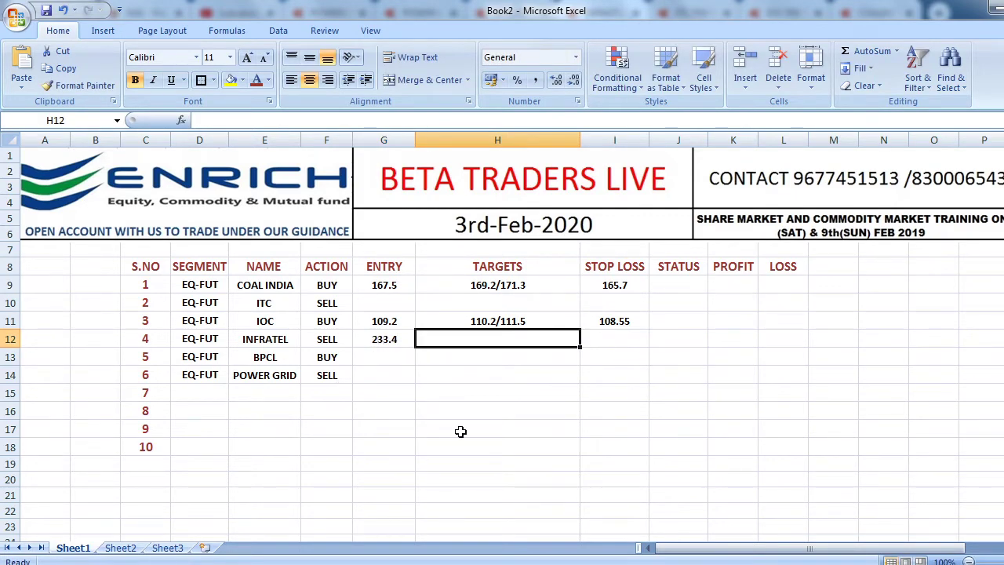
Check the latest candles on the Infratel chart and enter 229.8/227.1 as Infratel's targets in the Excel trade sheet
key(alt+Tab)
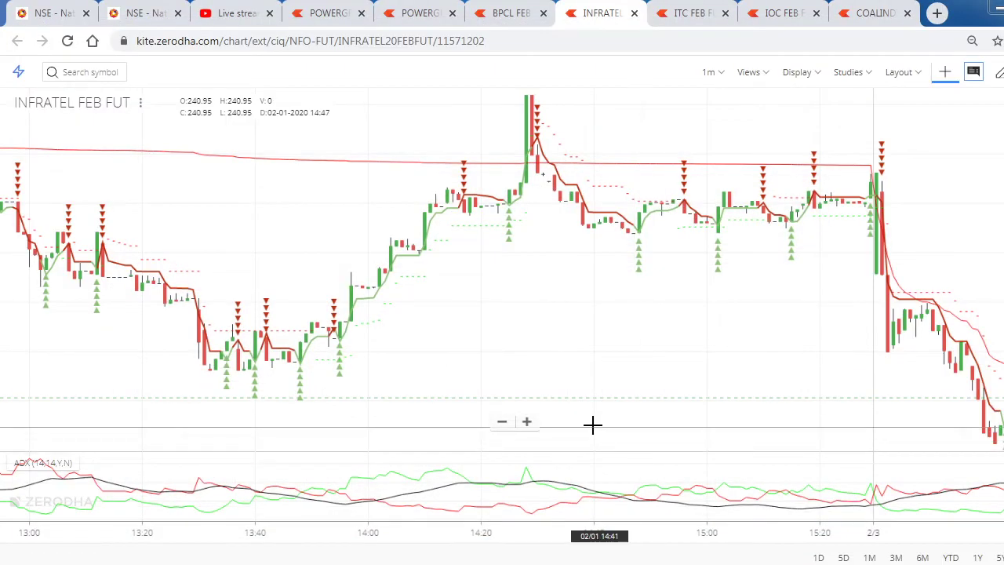
drag(592, 424, 485, 329)
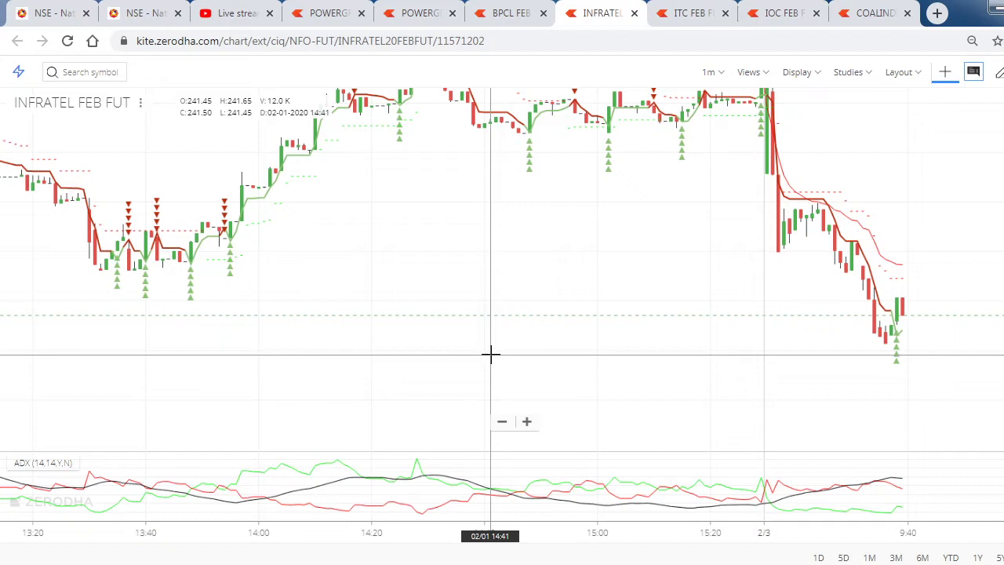
key(alt+Tab)
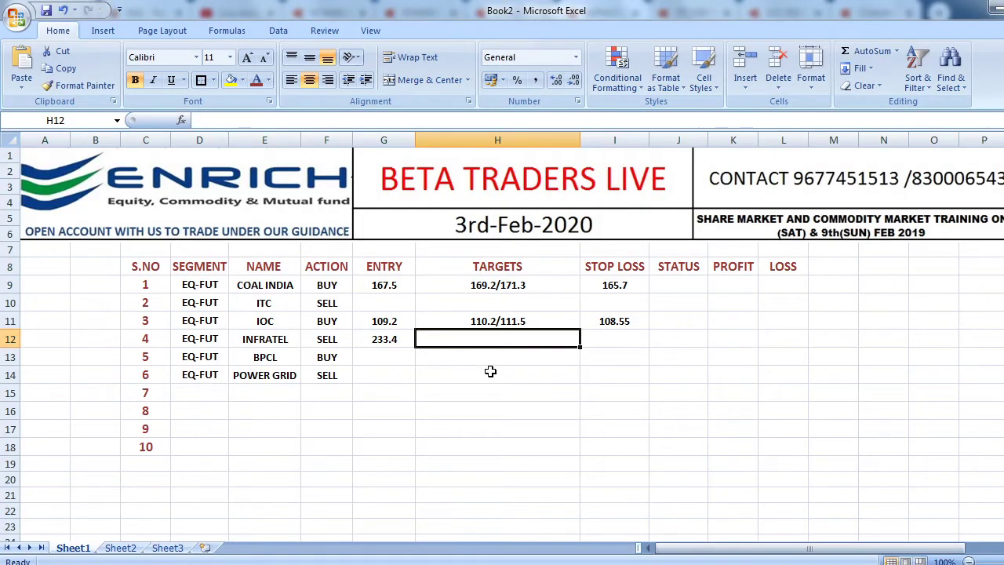
text(229.8)
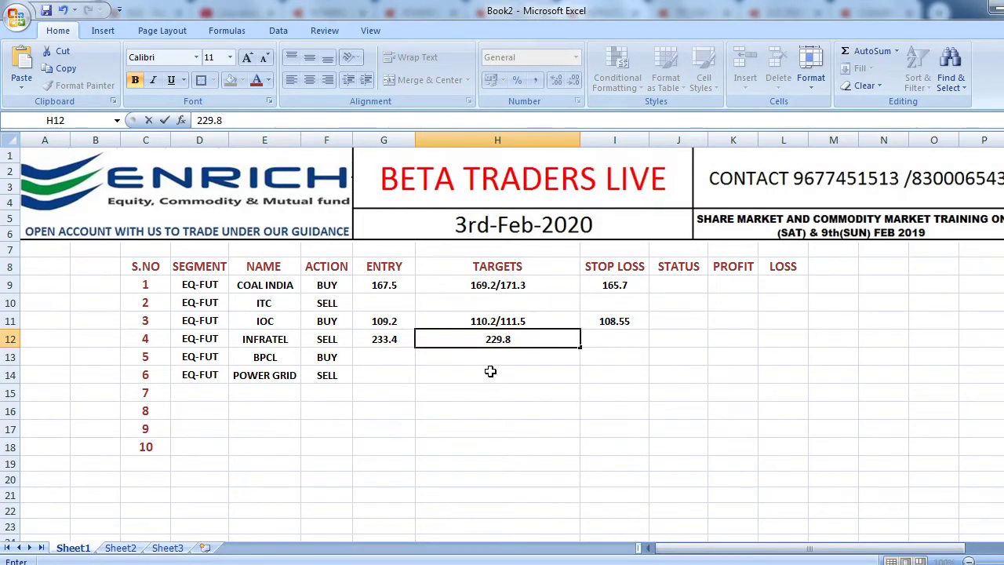
text(/227.1)
click(613, 345)
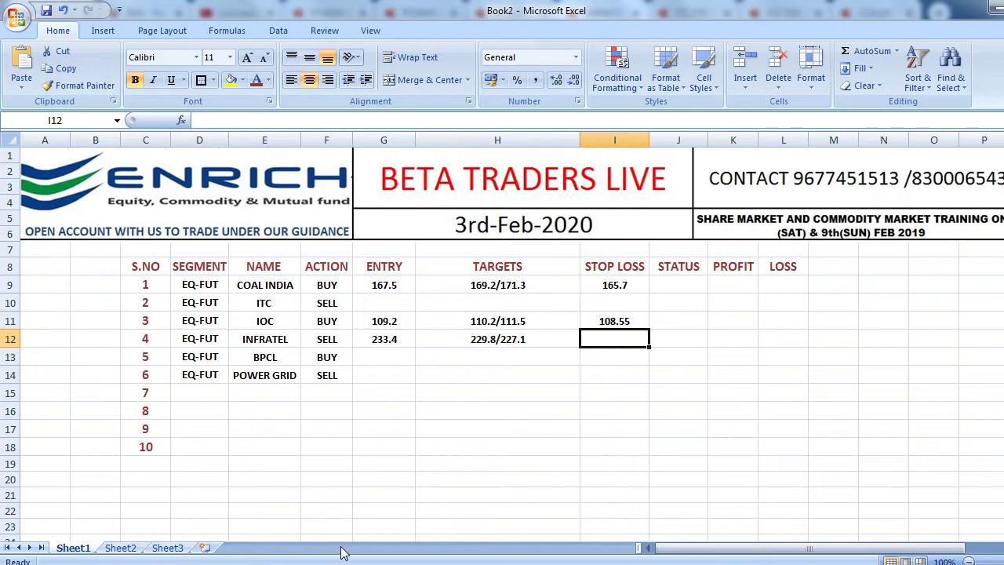
Examine the morning highs on the Infratel chart and set Infratel's stop loss to 236.45 in the Excel trade sheet
key(alt+Tab)
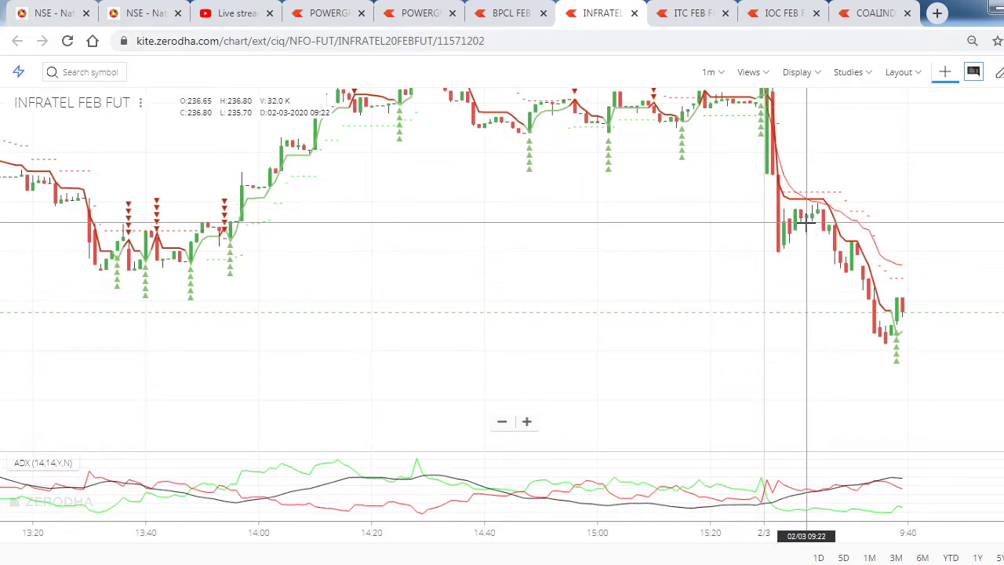
key(alt+Tab)
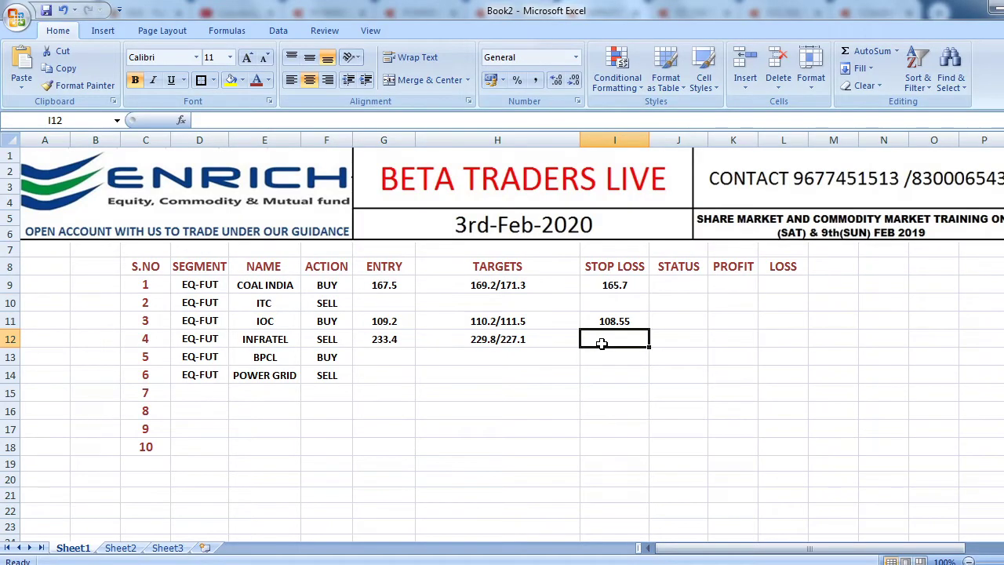
text(23.)
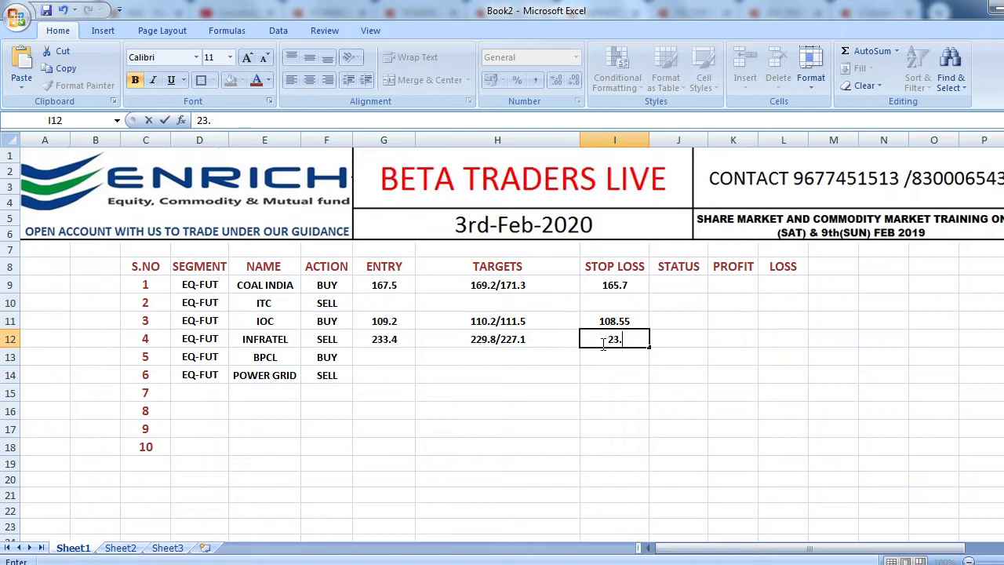
text(66.45)
click(375, 357)
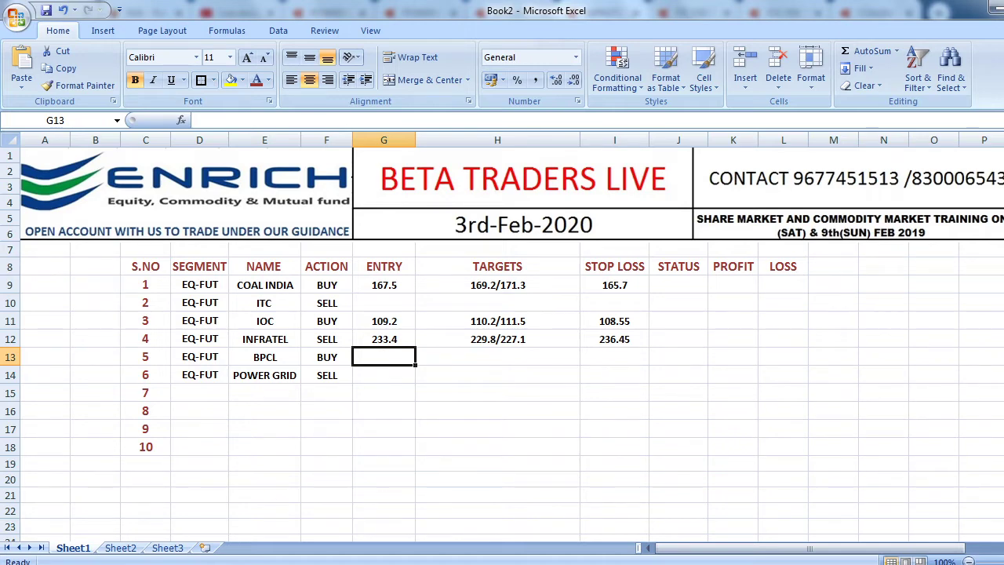
Look over the ITC February futures chart in the browser and compare it with the calls in the Excel trade sheet
mouse_move(263, 564)
click(264, 506)
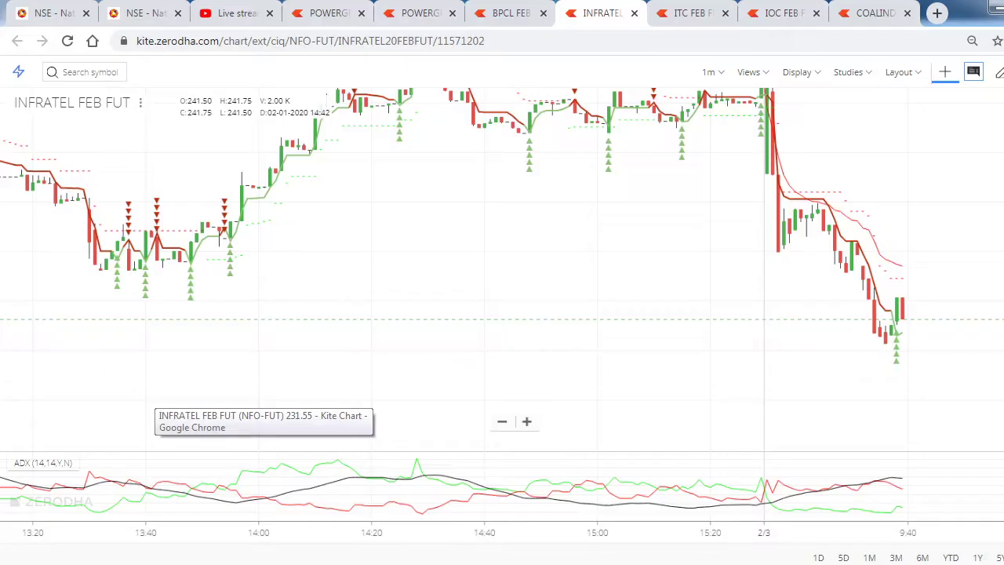
click(689, 13)
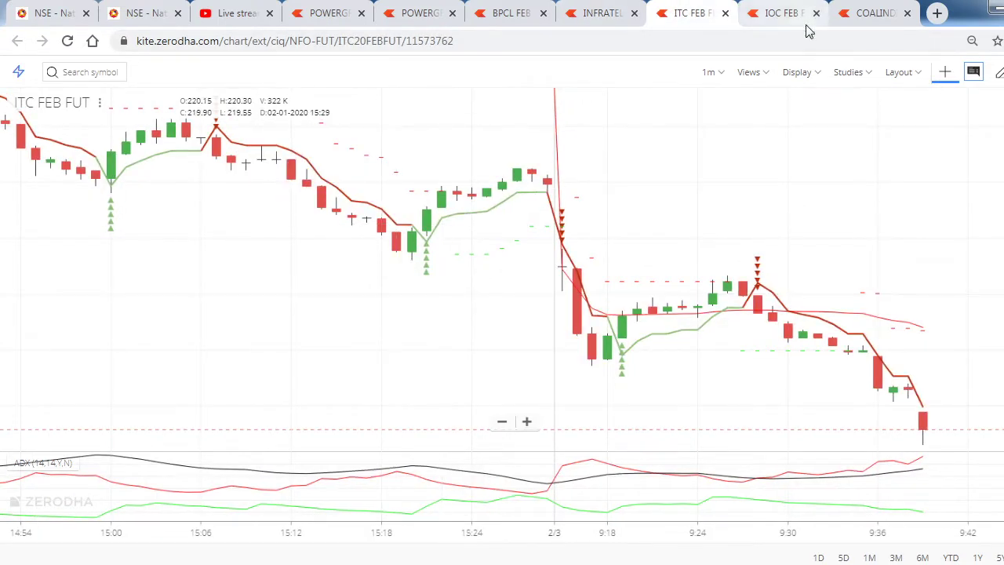
key(alt+Tab)
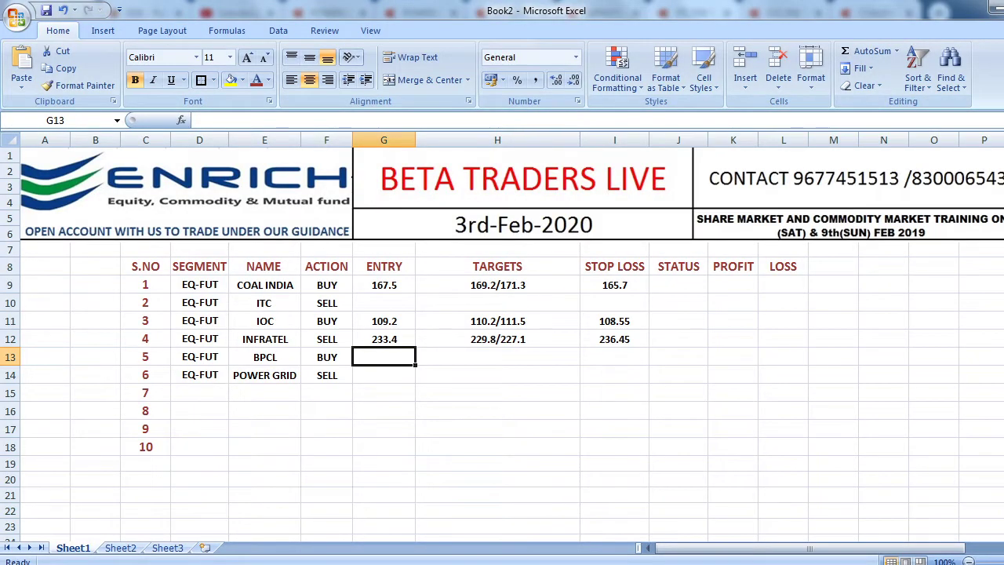
key(alt+Tab)
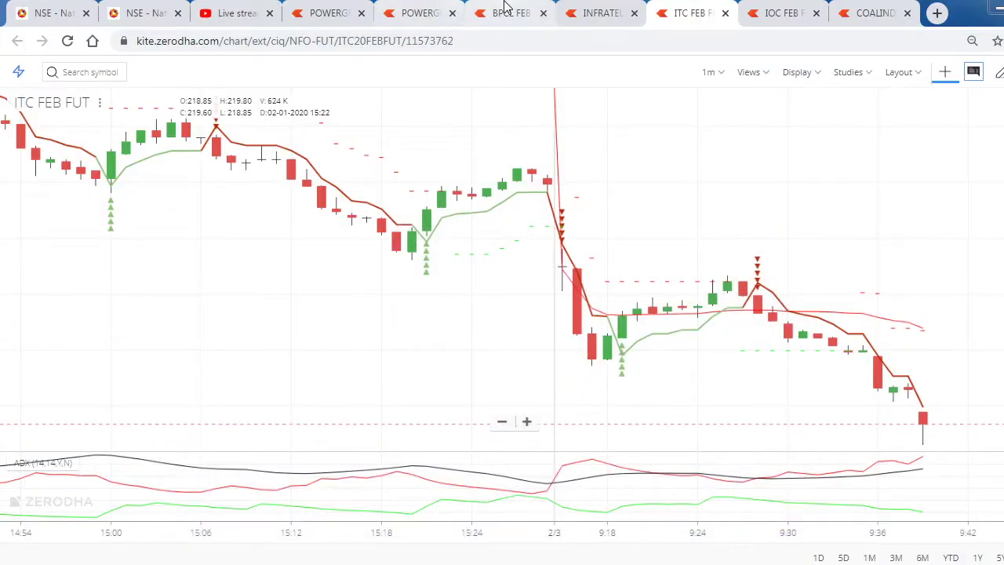
Review the latest candles on the BPCL February futures chart and enter 441.3 as BPCL's entry price in the Excel trade sheet
click(506, 9)
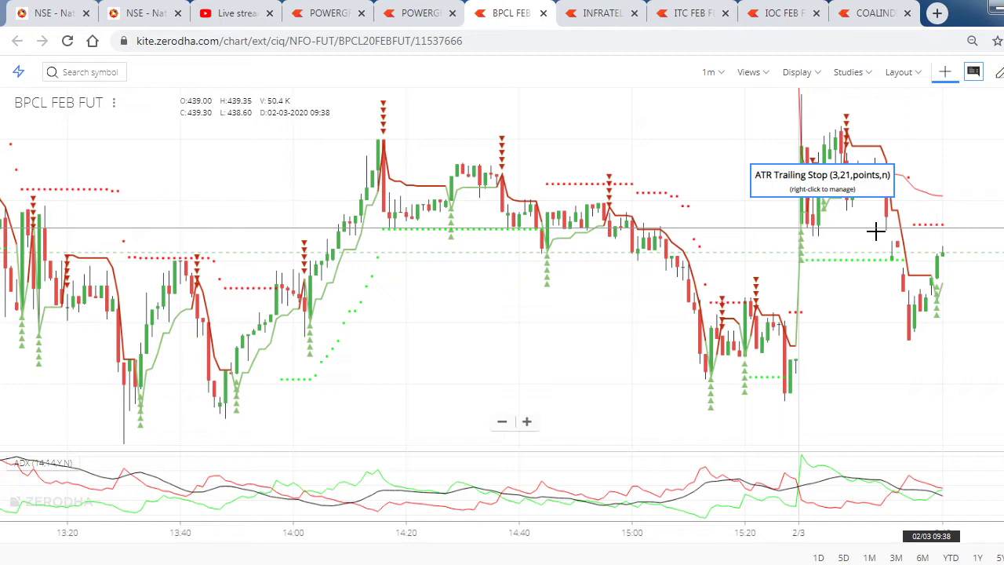
key(alt+Tab)
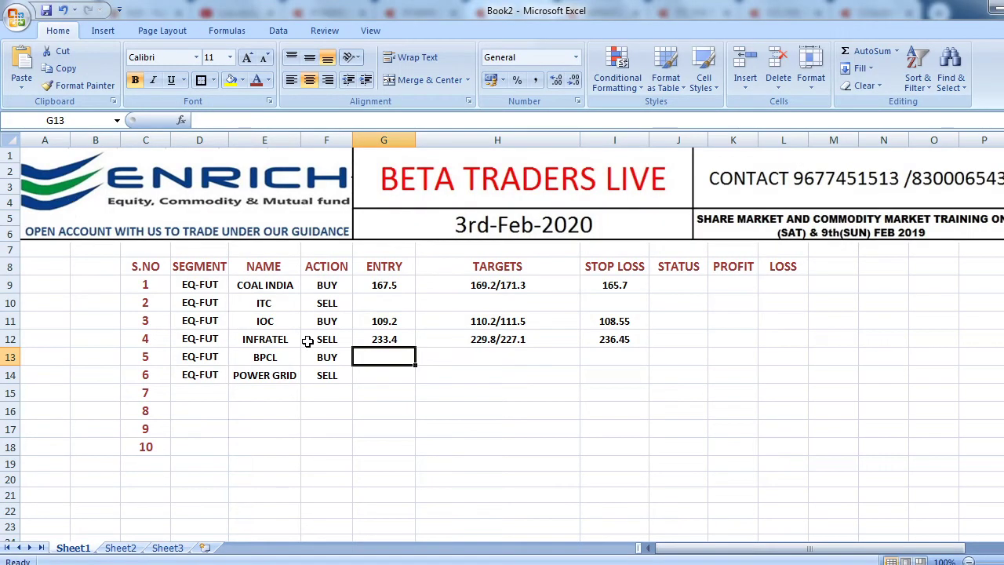
text(441.3)
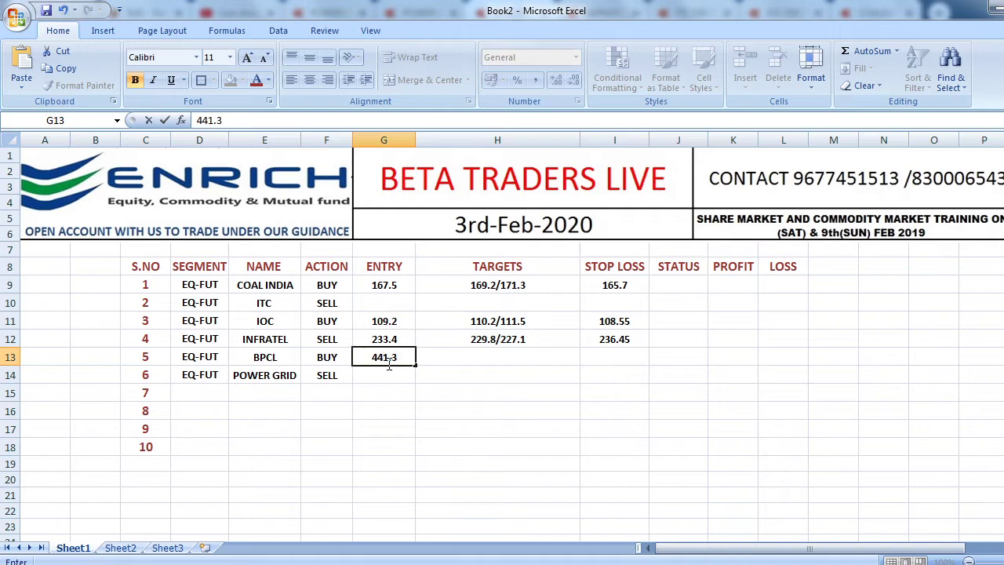
key(Tab)
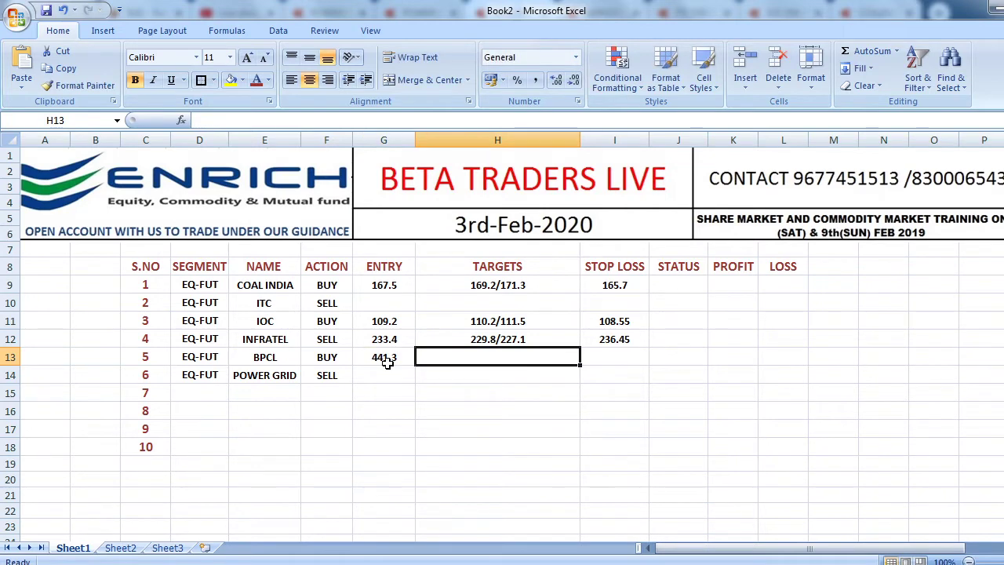
Fill in BPCL's targets as 439.5/437.2 in the trade sheet
text(4)
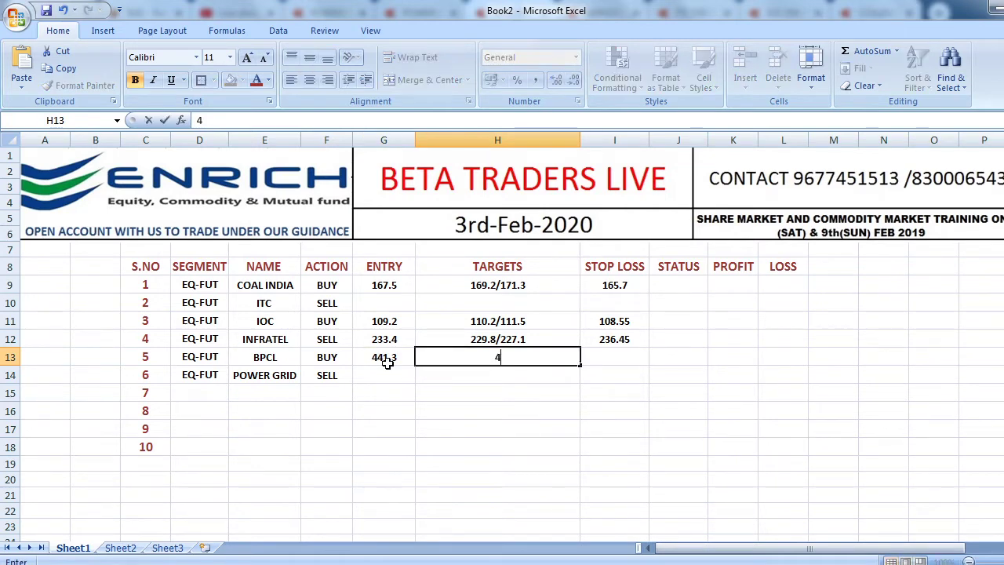
text(39.5/437.2)
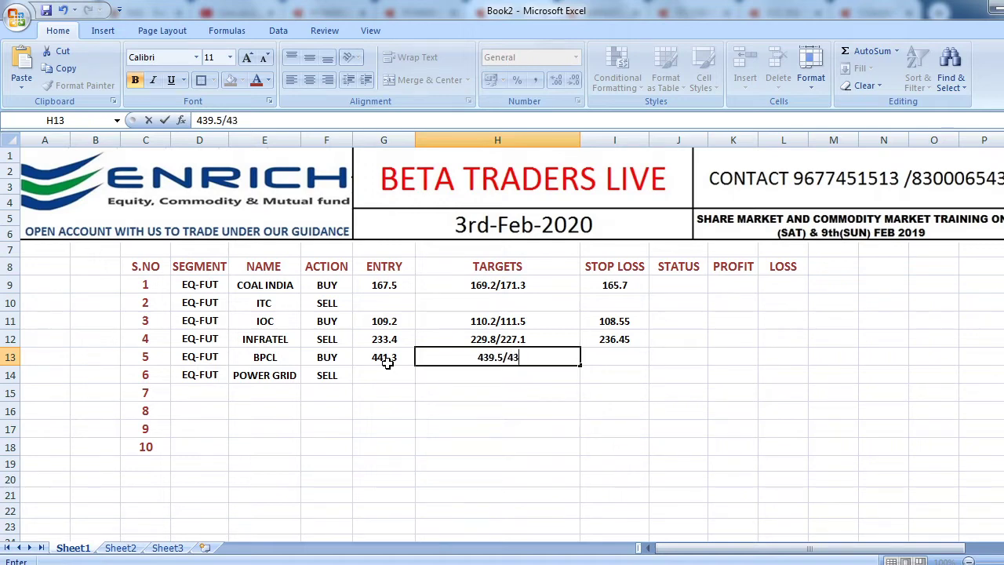
click(604, 358)
Check the morning price action on the BPCL chart and set BPCL's stop loss to 443.6 in the Excel trade sheet
key(alt+Tab)
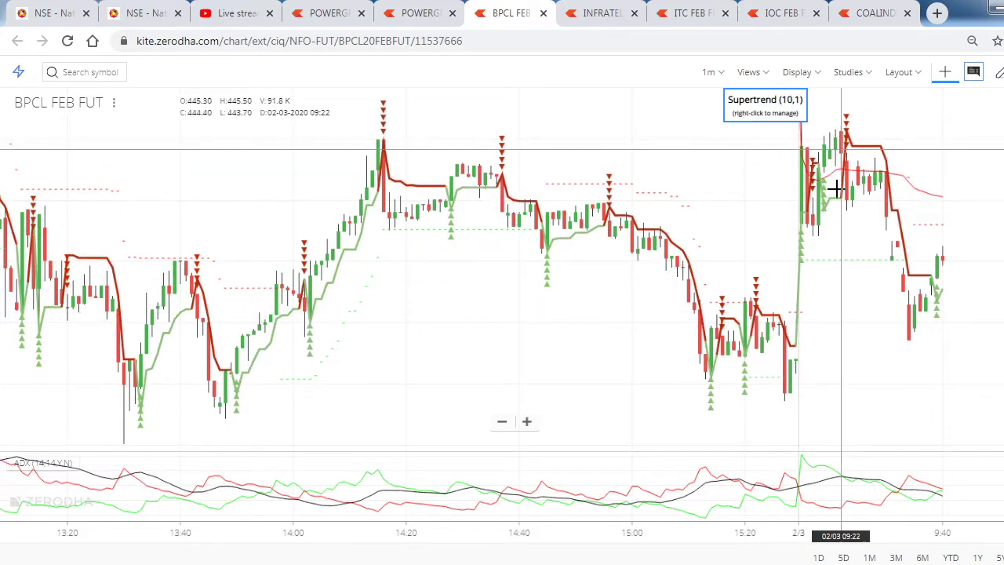
click(485, 561)
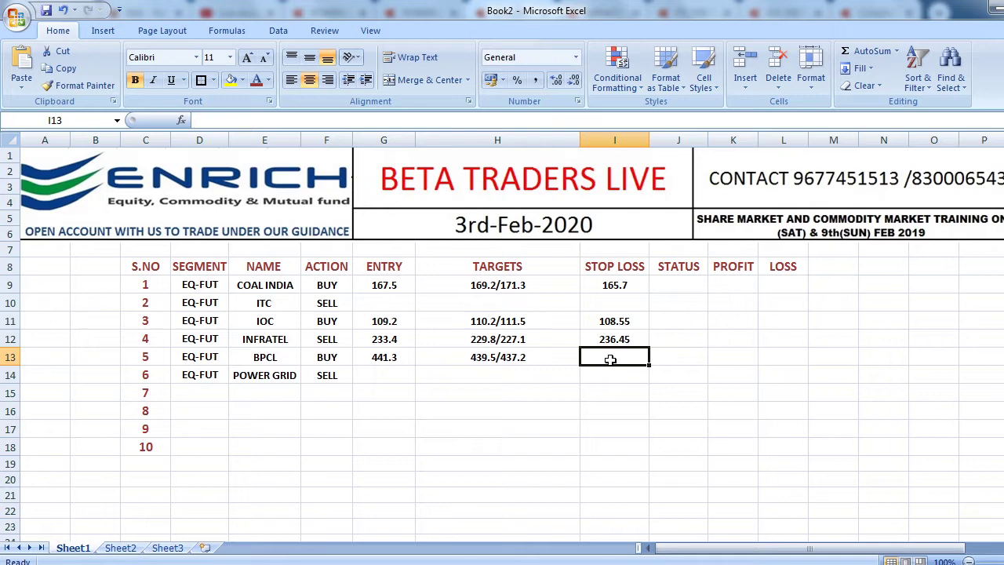
text(443.6)
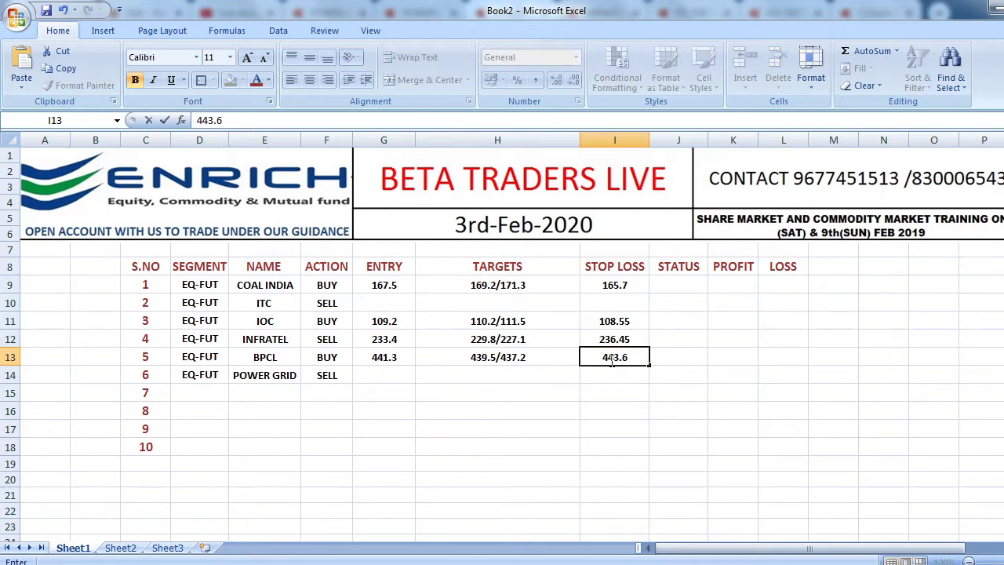
click(381, 375)
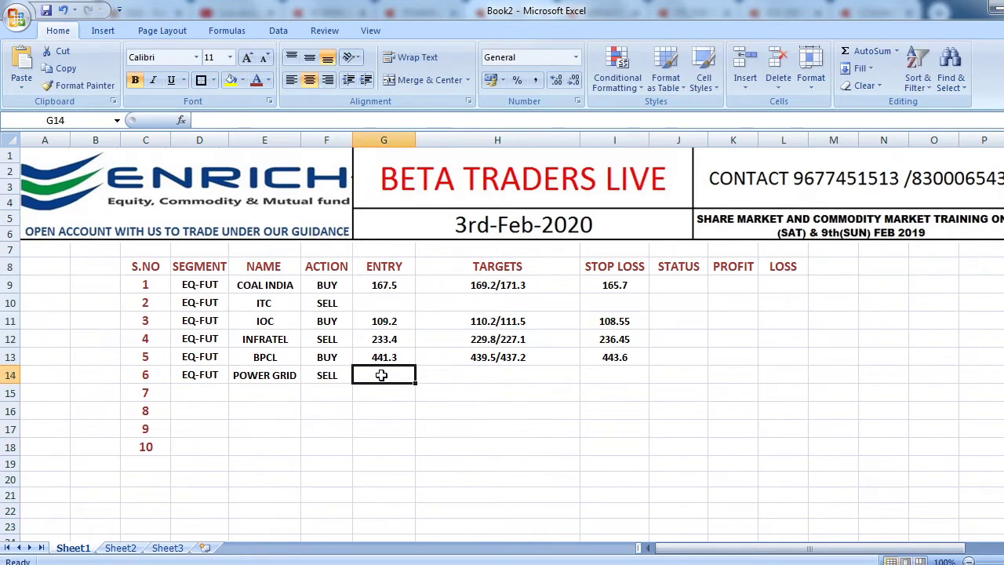
Review the latest candles on the Power Grid February futures chart in the browser and reopen the Coal India February futures chart
click(309, 559)
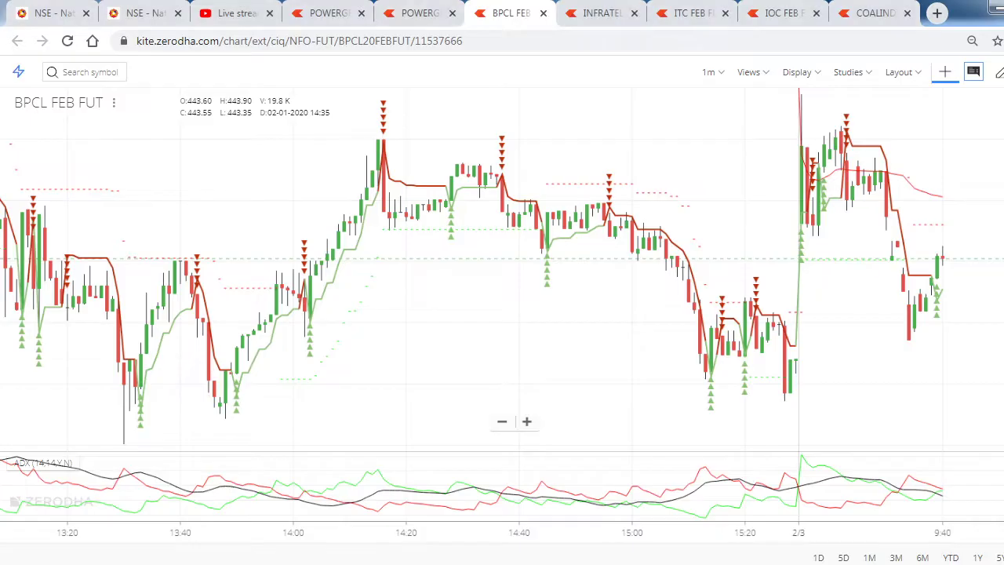
click(430, 6)
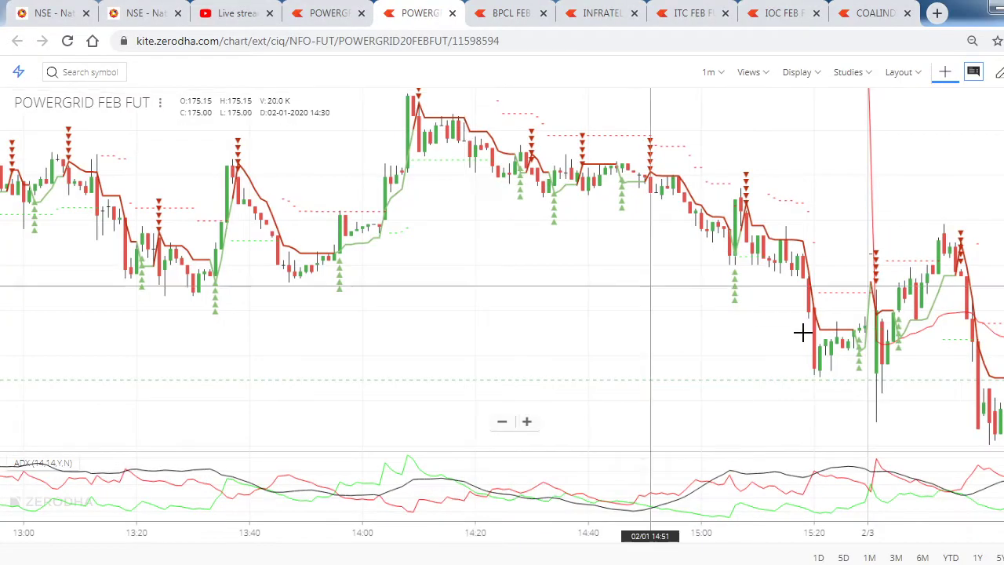
drag(762, 343, 707, 338)
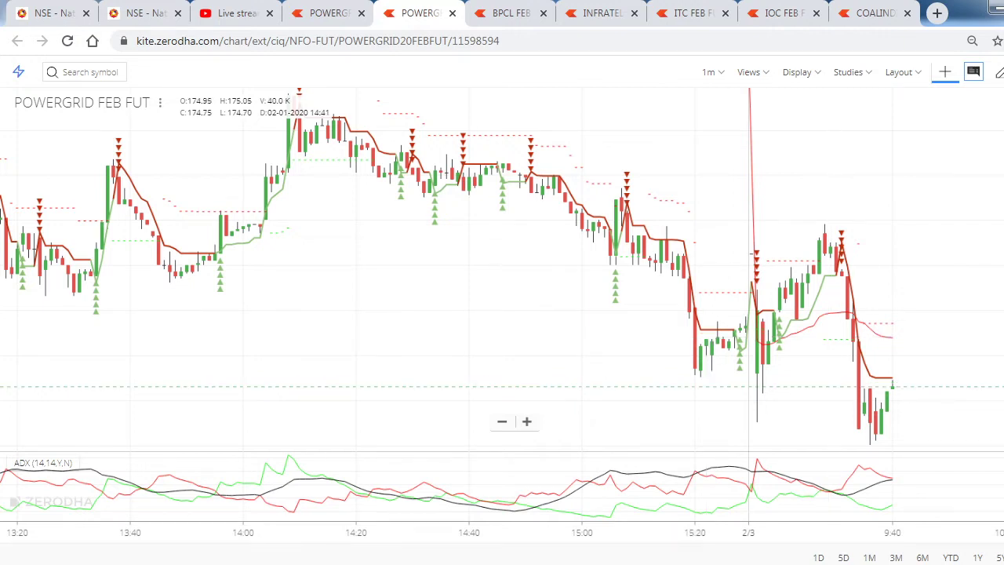
key(alt+Tab)
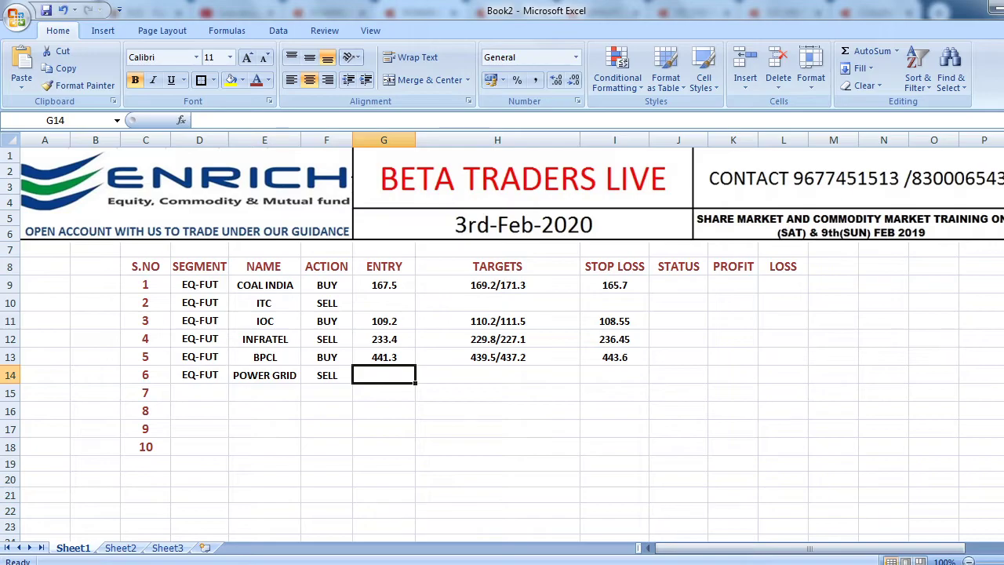
key(alt+Tab)
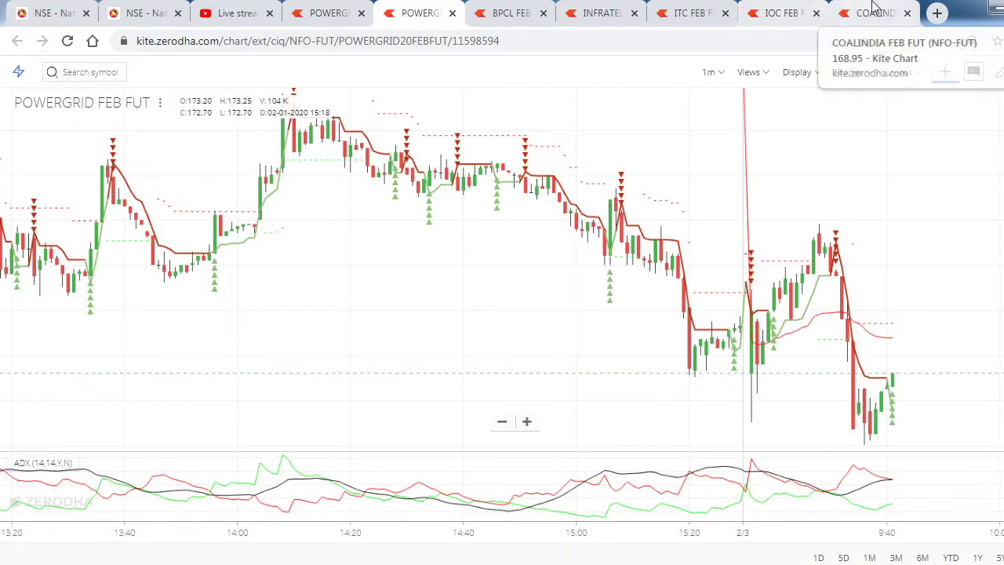
click(875, 10)
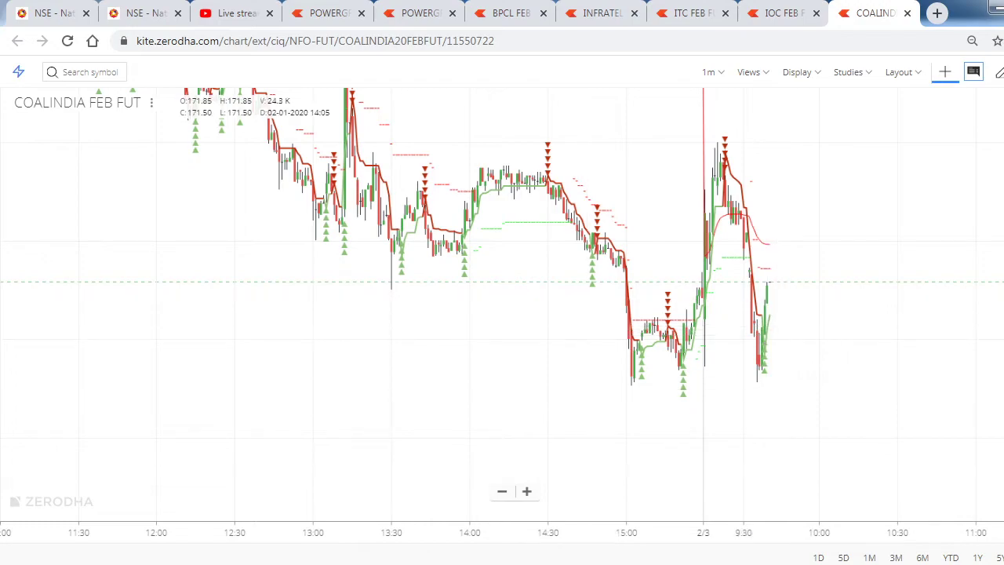
Compare the latest candles on the Coal India February futures chart with its entry, targets and stop loss in the Excel trade sheet
key(alt+Tab)
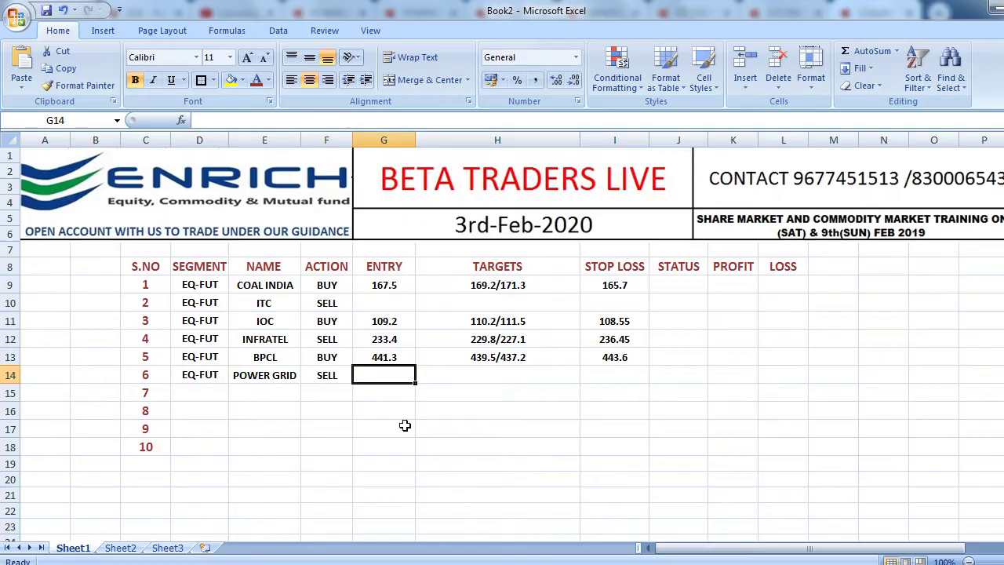
key(alt+Tab)
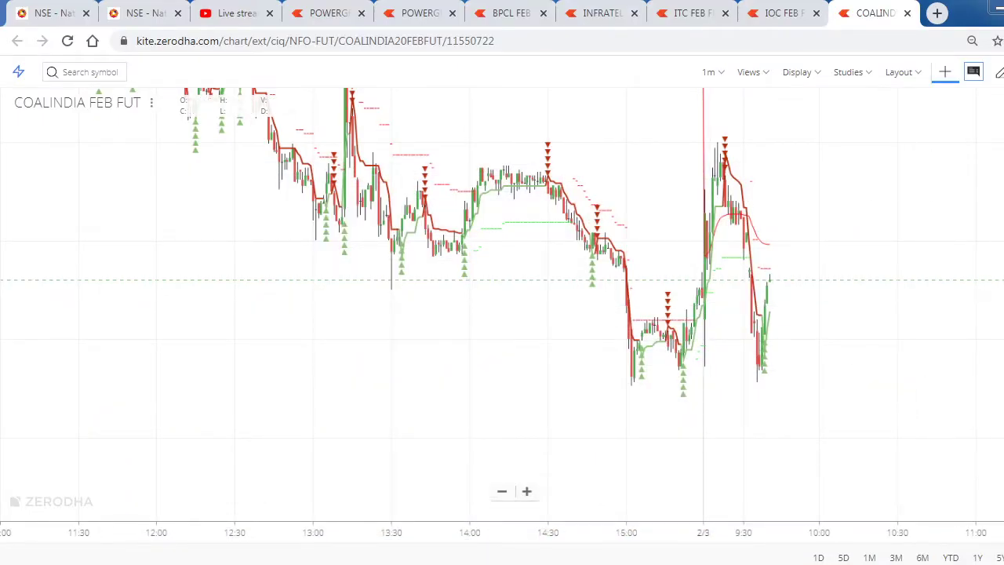
key(alt+Tab)
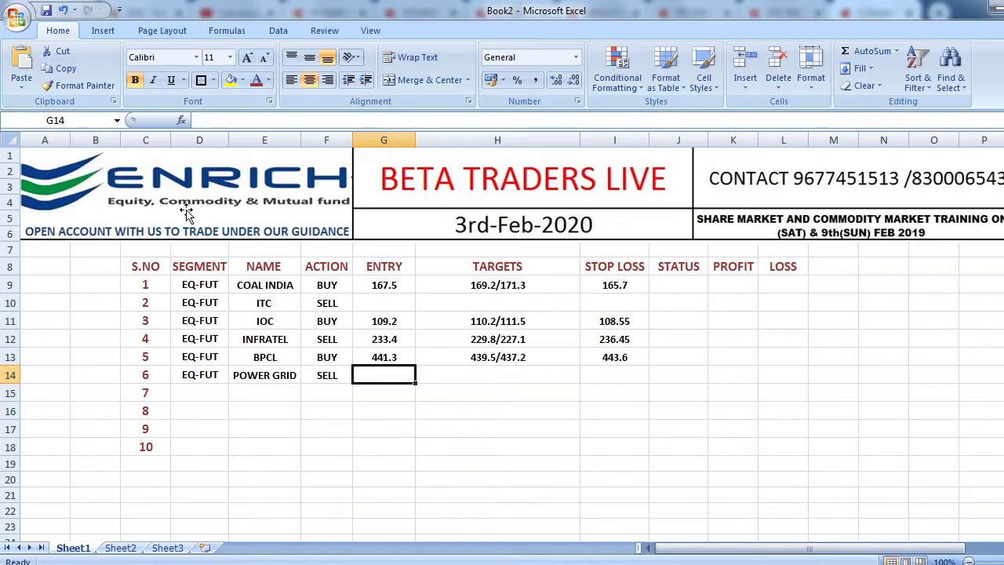
key(alt+Tab)
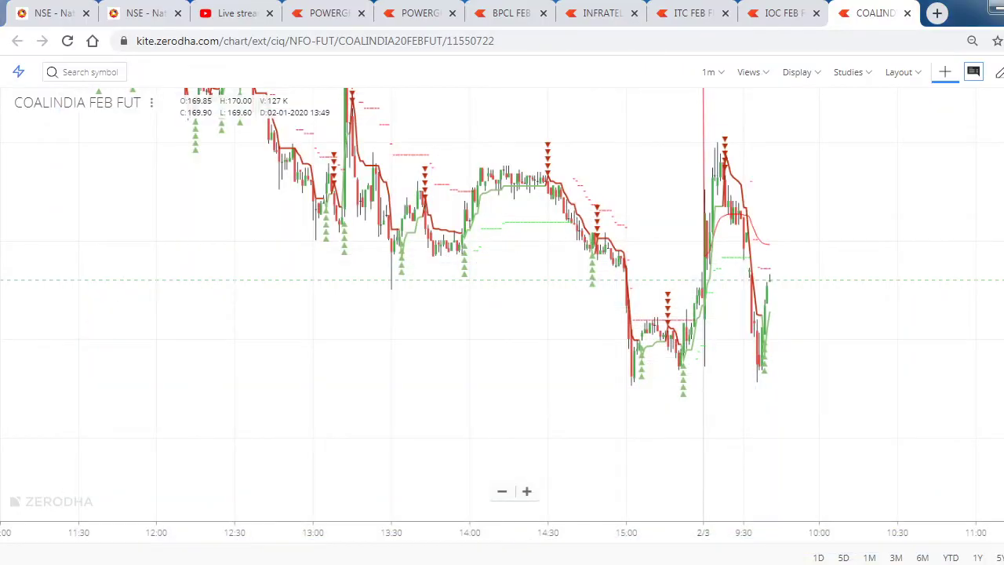
key(alt+Tab)
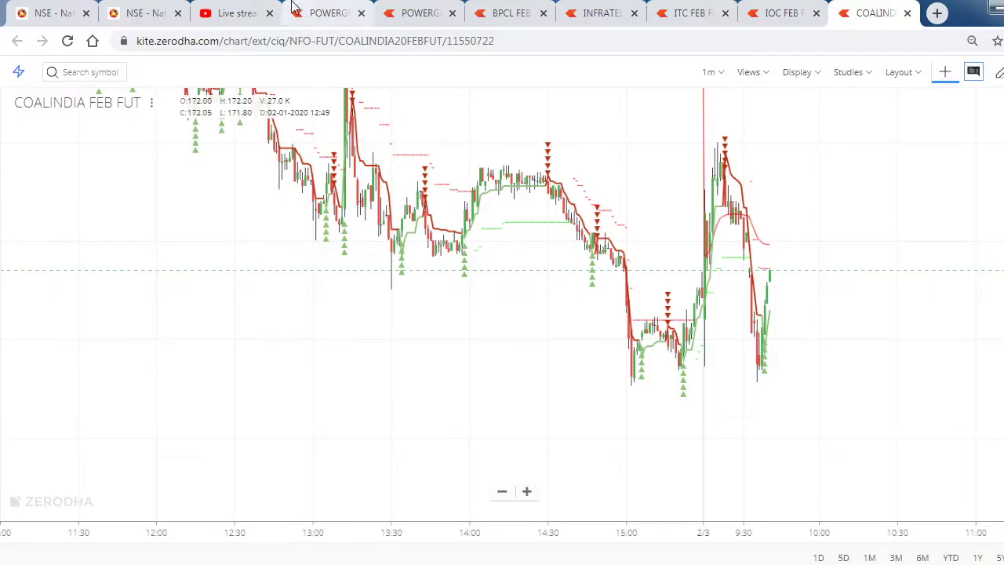
Bring up the sell order for COALINDIA FEB FUT from the Kite watchlist to check its lot size, and cancel the order
click(295, 8)
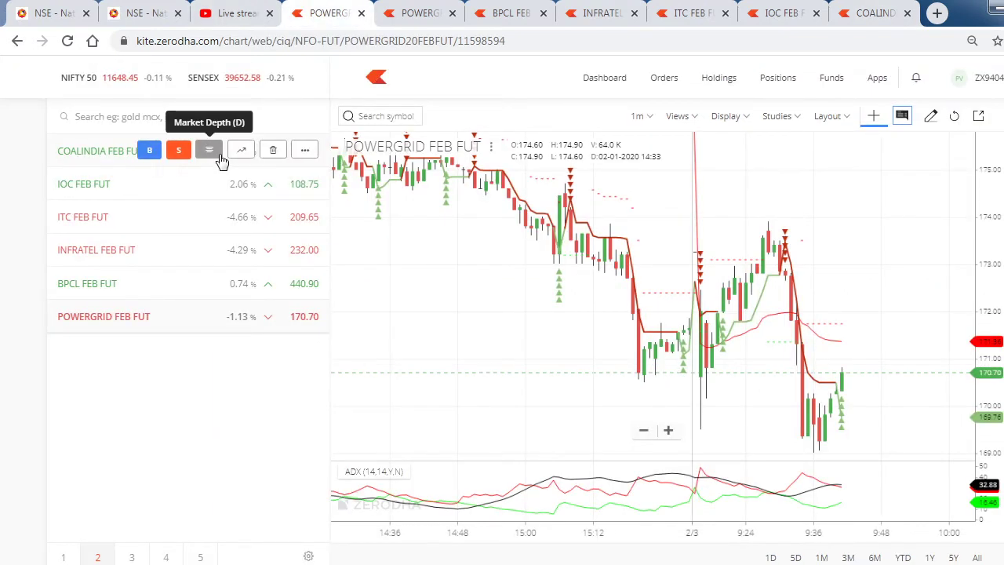
click(179, 150)
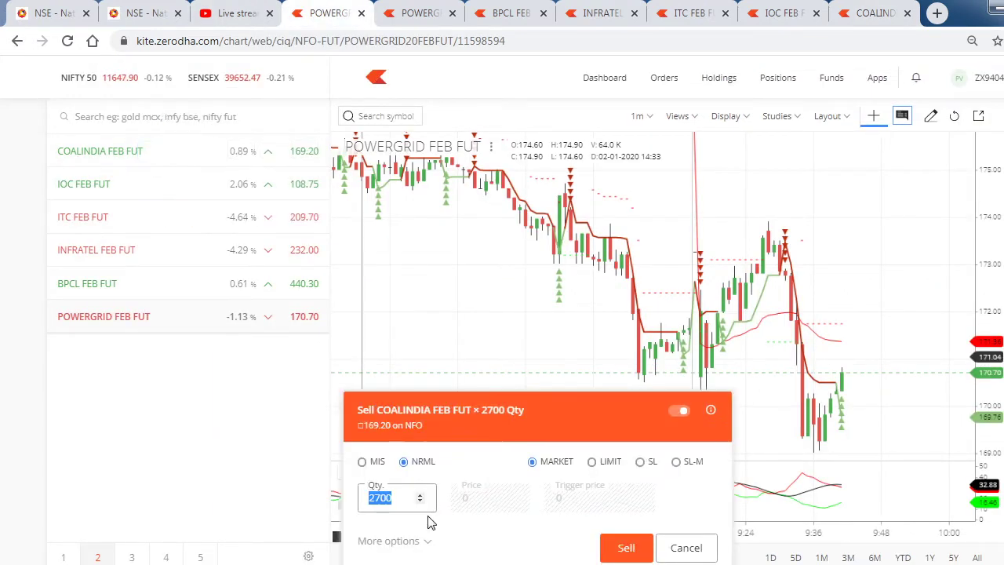
click(678, 549)
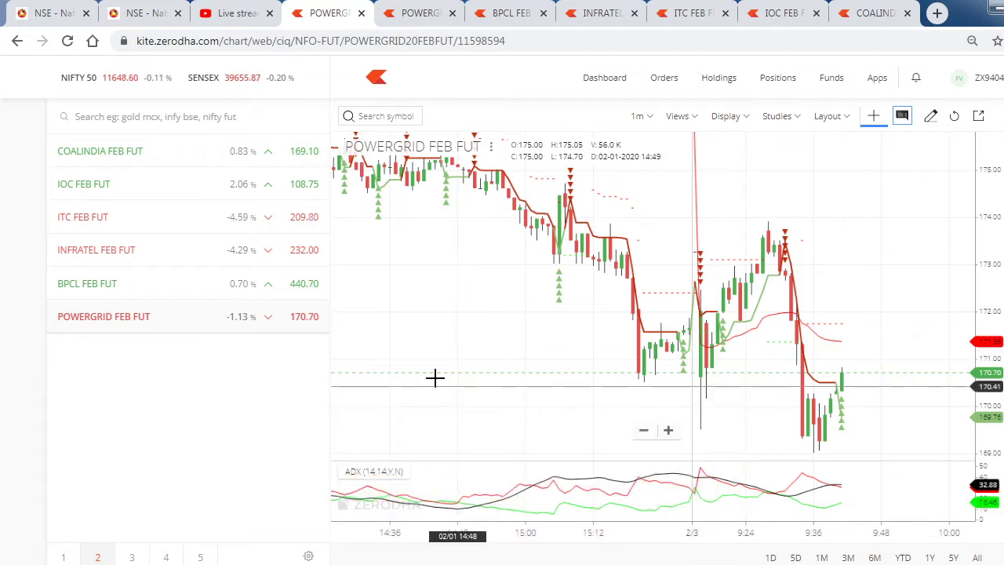
Check Coal India's targets in the Excel trade sheet against the latest candles on its February futures chart in the browser
key(alt+Tab)
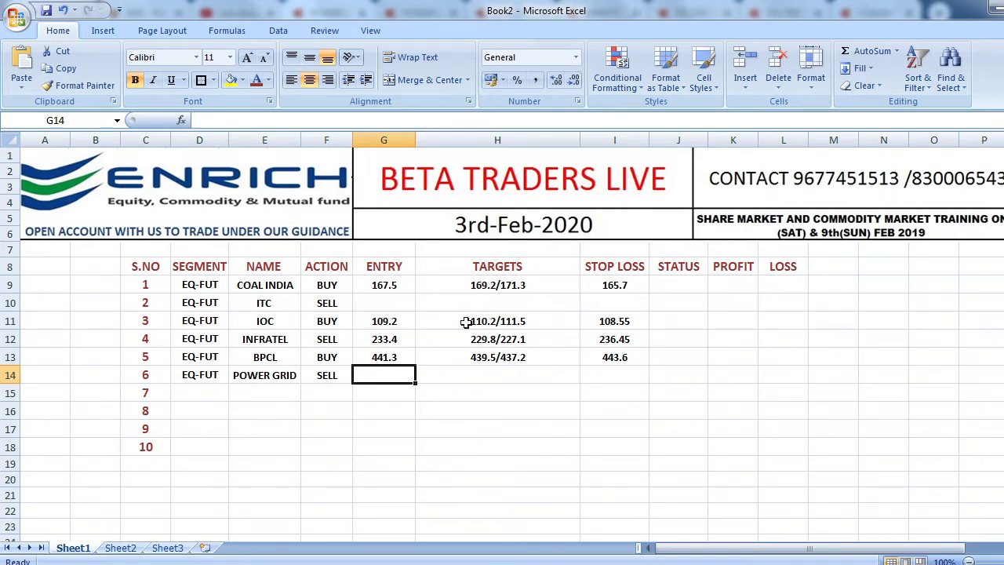
key(alt+Tab)
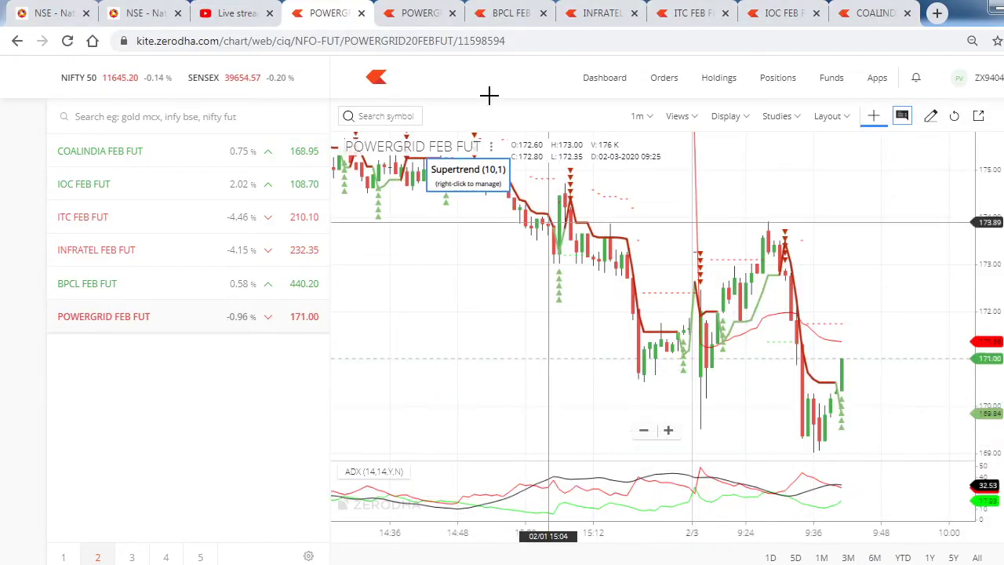
click(867, 14)
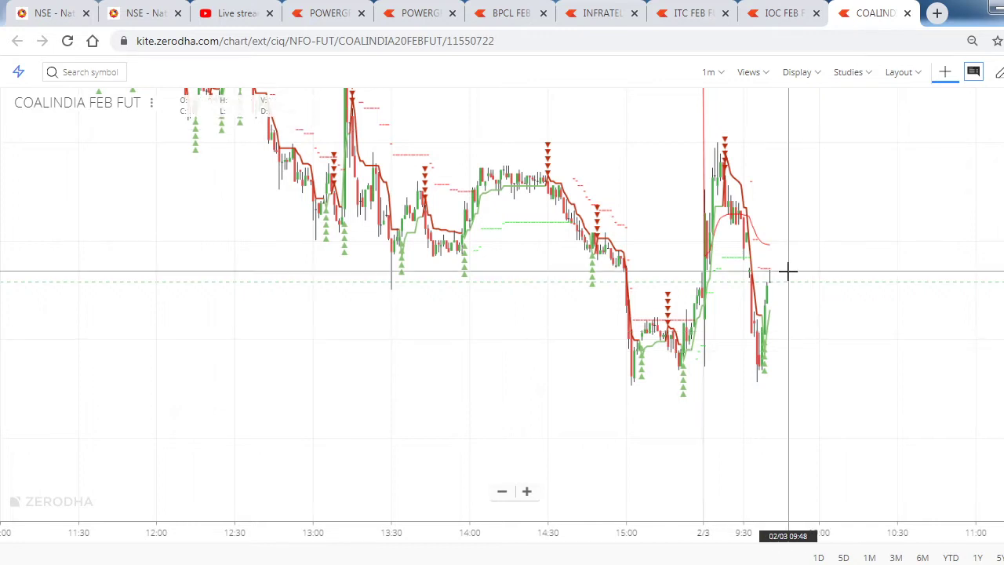
scroll(787, 272, up, 3)
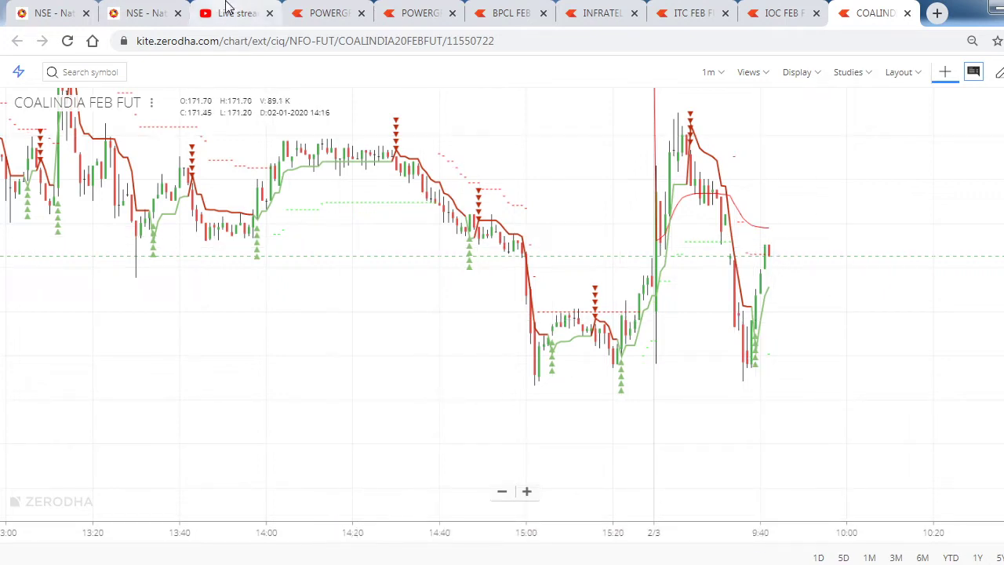
Return to the Power Grid chart page and check COALINDIA FEB FUT's sell order from the watchlist again
click(356, 9)
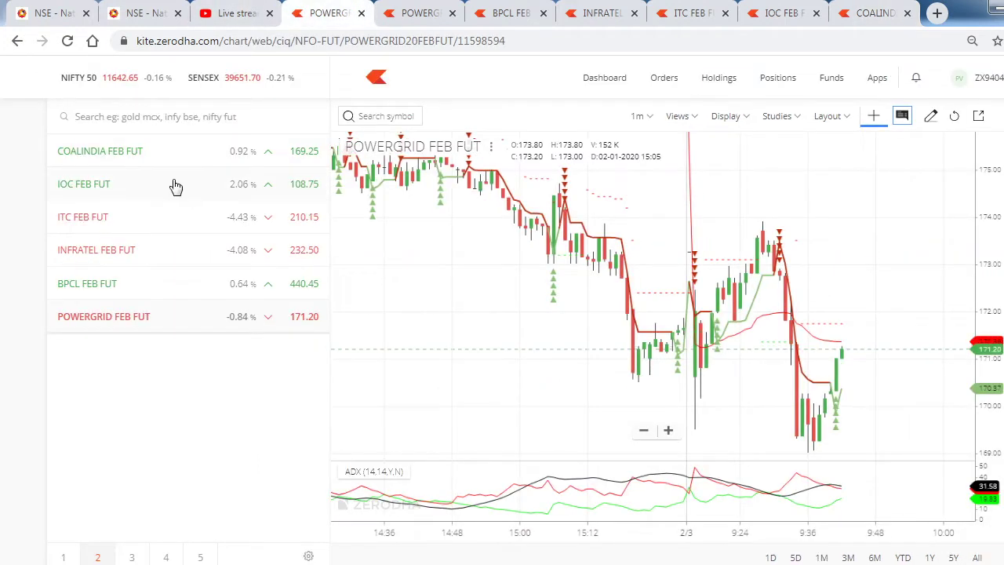
mouse_move(182, 154)
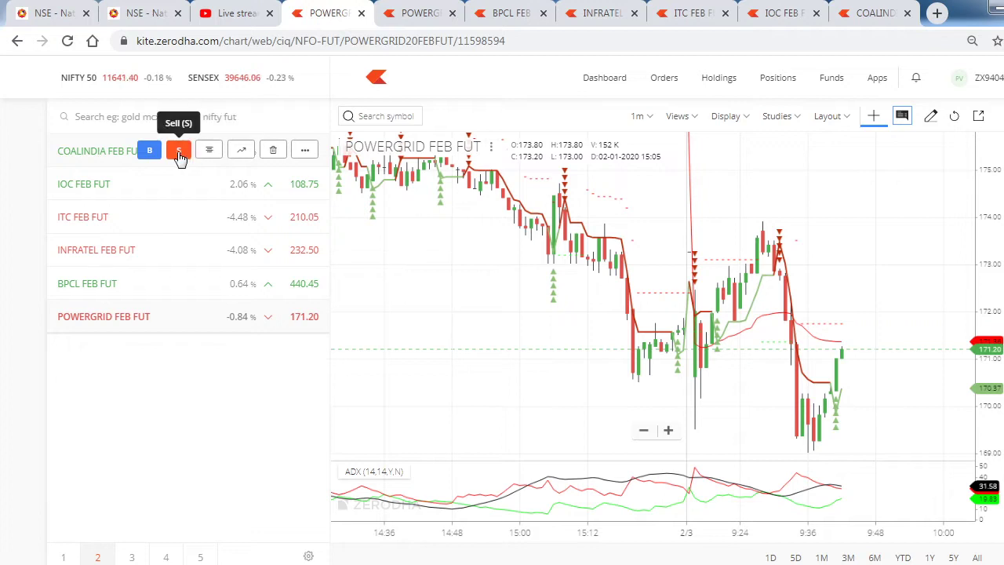
click(181, 153)
key(Return)
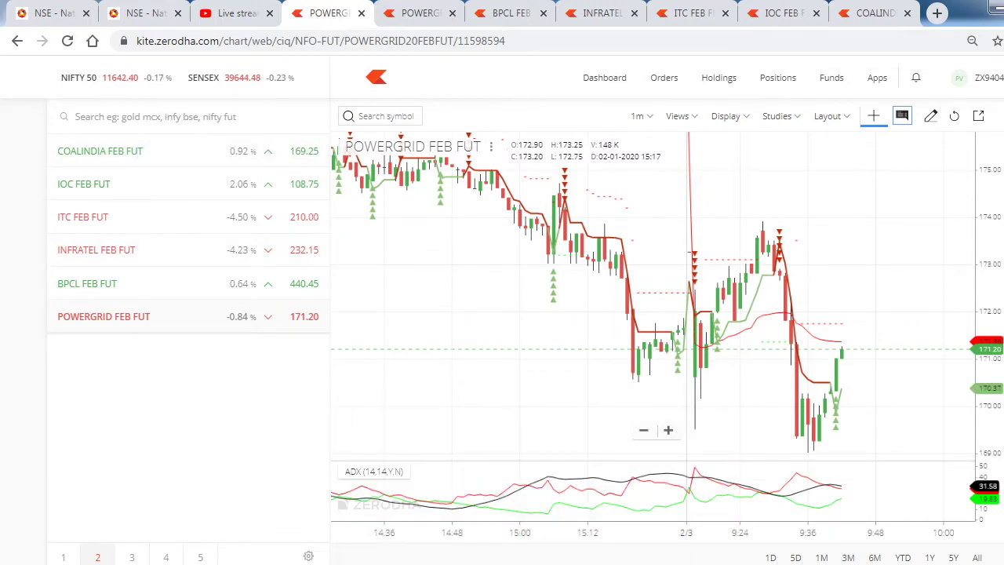
Switch to the Excel trade sheet, launch the Windows Calculator and place it beside the trade rows
key(alt+Tab)
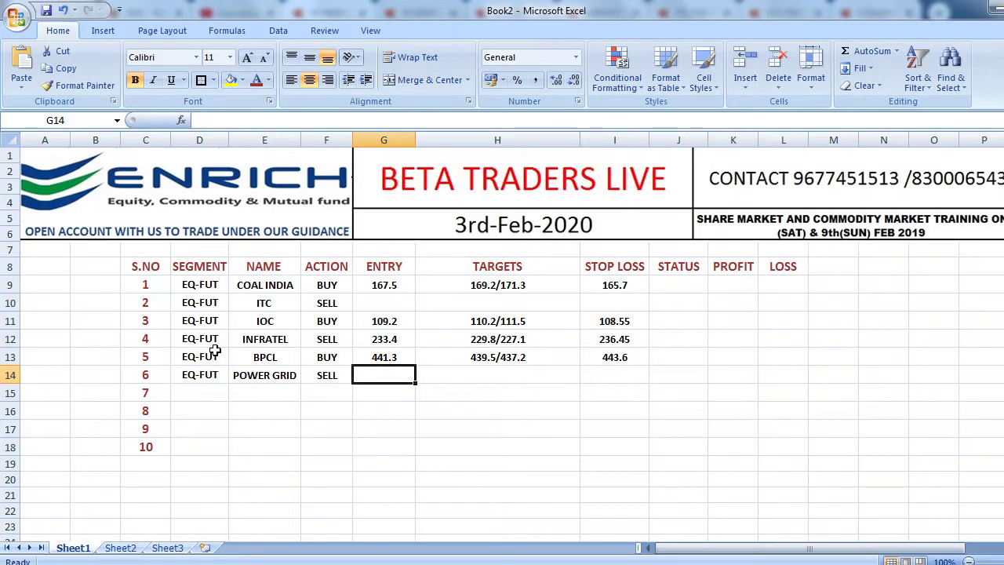
key(super)
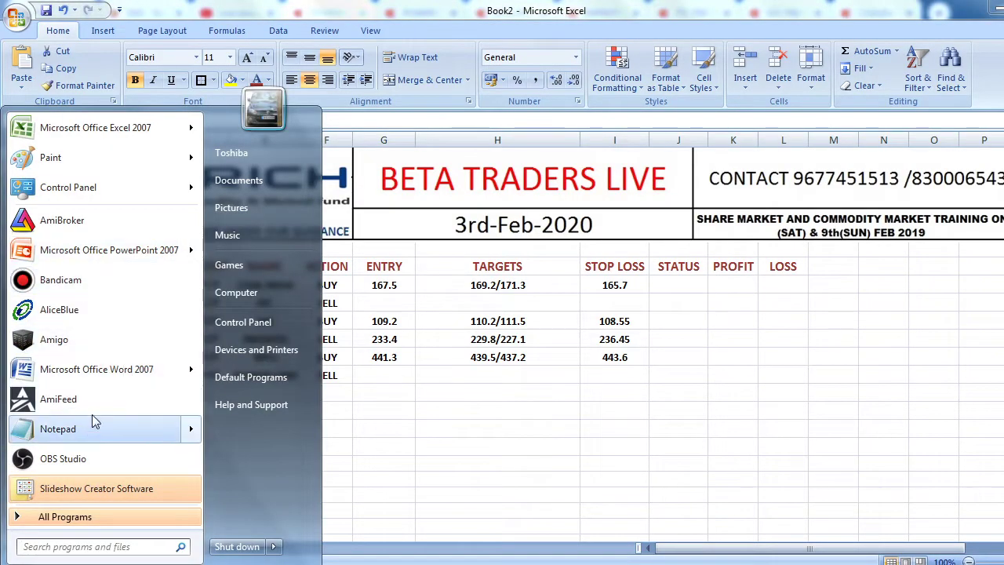
click(96, 547)
text(CALC)
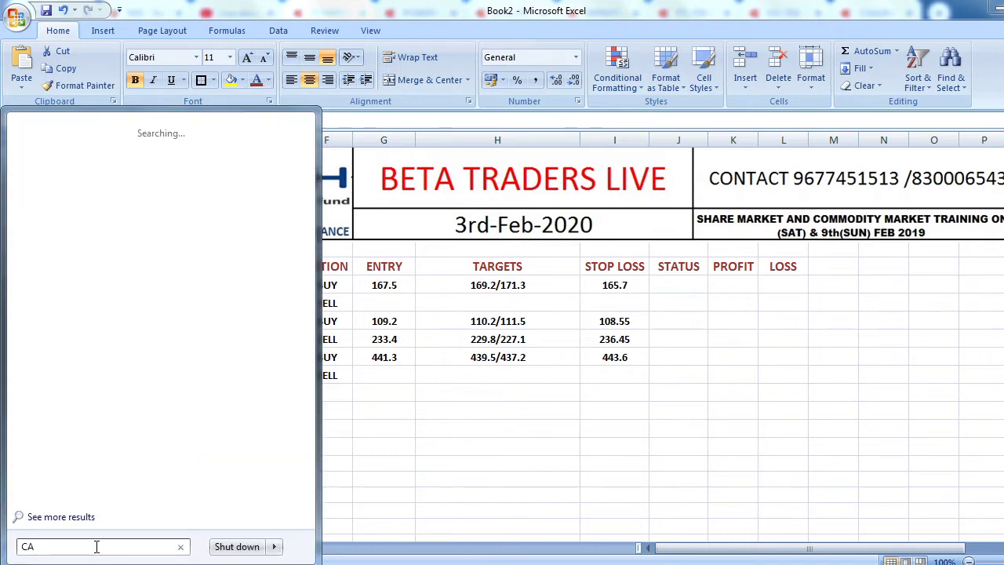
click(72, 155)
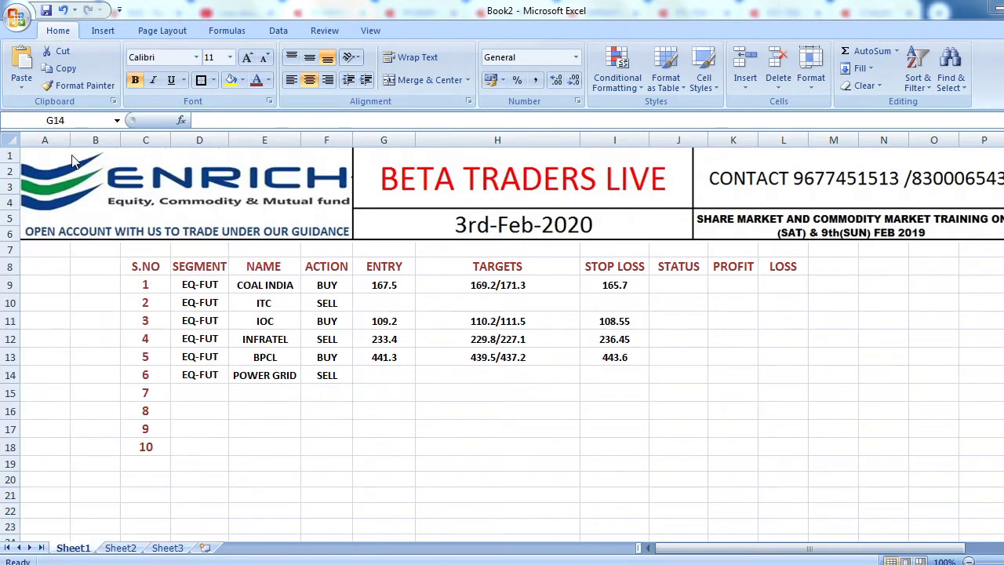
drag(298, 91, 816, 141)
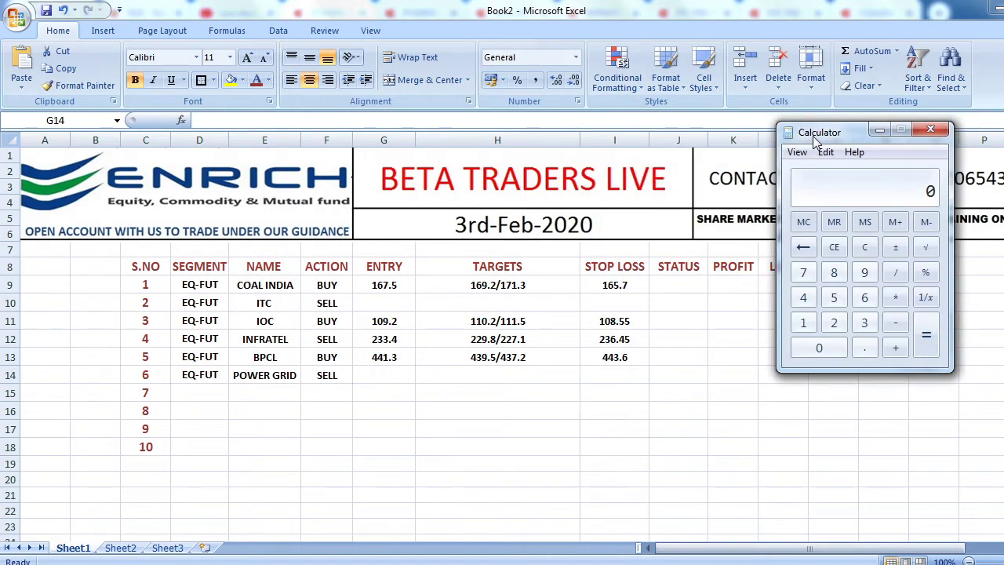
Calculate Coal India's first-target profit as 167.5 minus 169.2 multiplied by 2700, and close the Calculator
text(167.5 - )
text(169.2)
key(Return)
text(*2700)
key(Return)
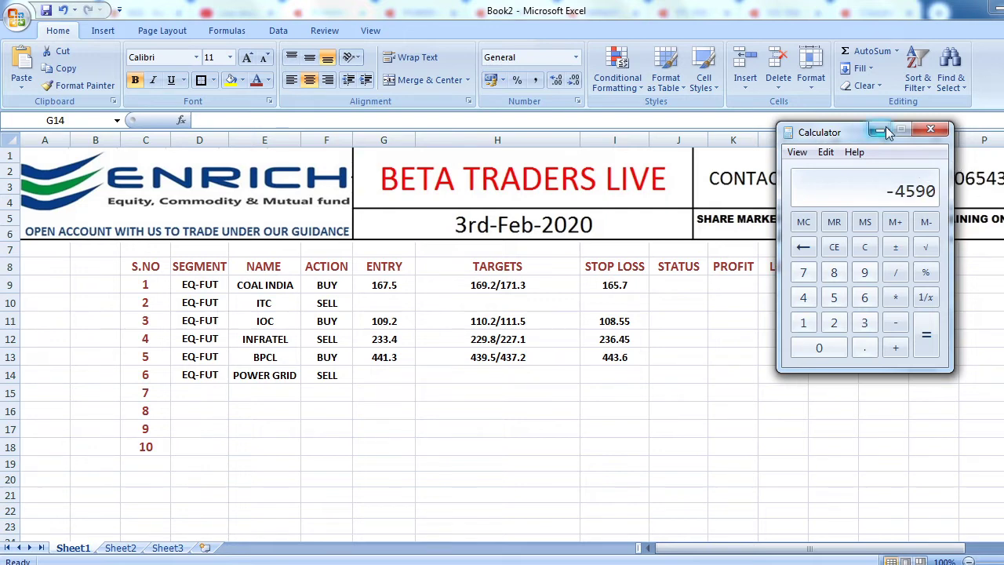
click(930, 129)
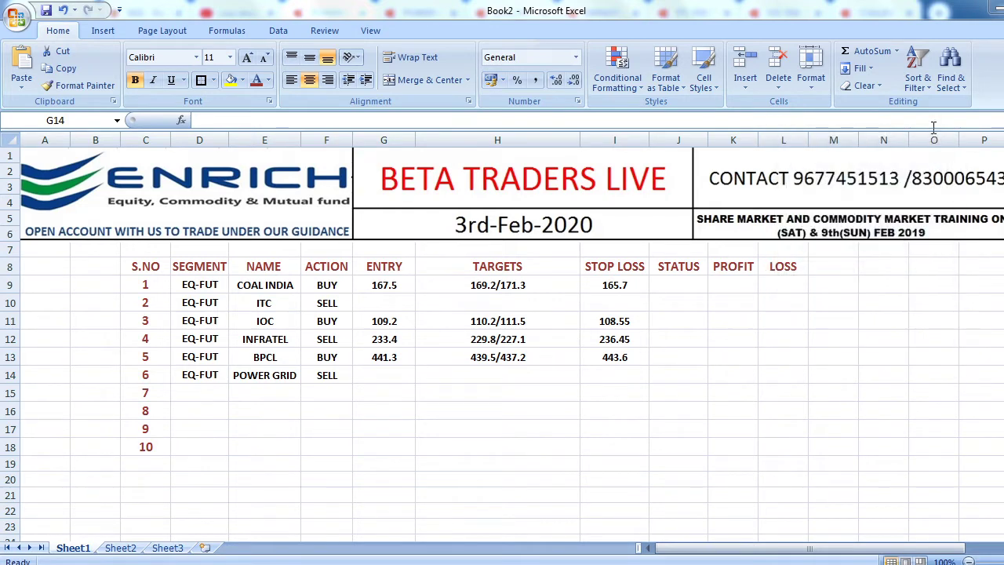
Enter 4590 as Coal India's profit in the trade sheet
click(735, 284)
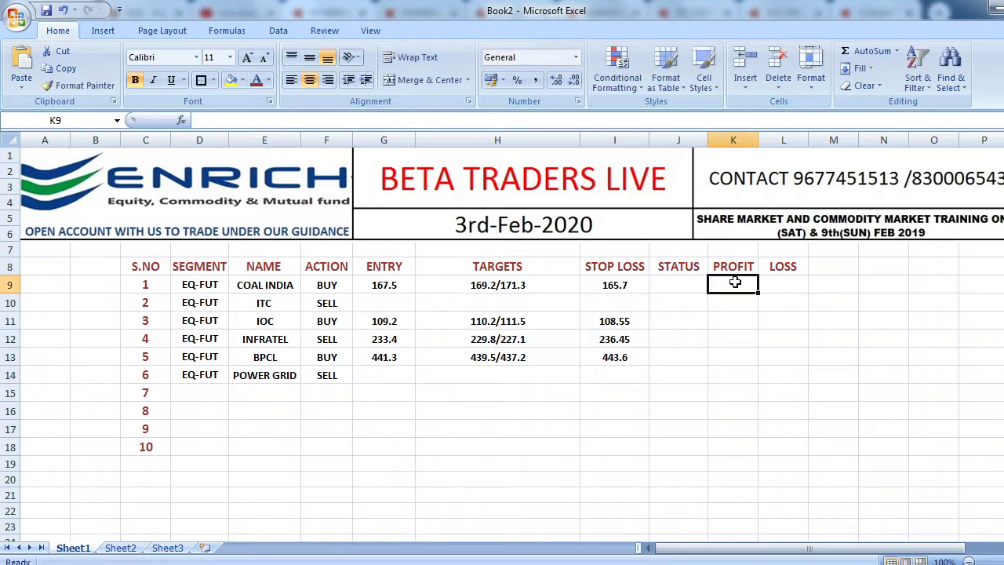
text(4590)
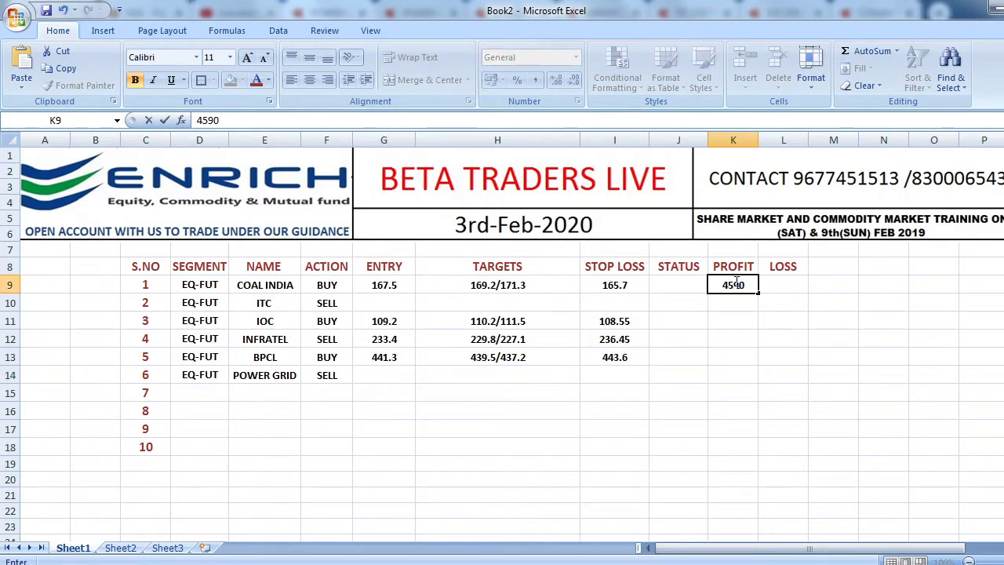
click(749, 370)
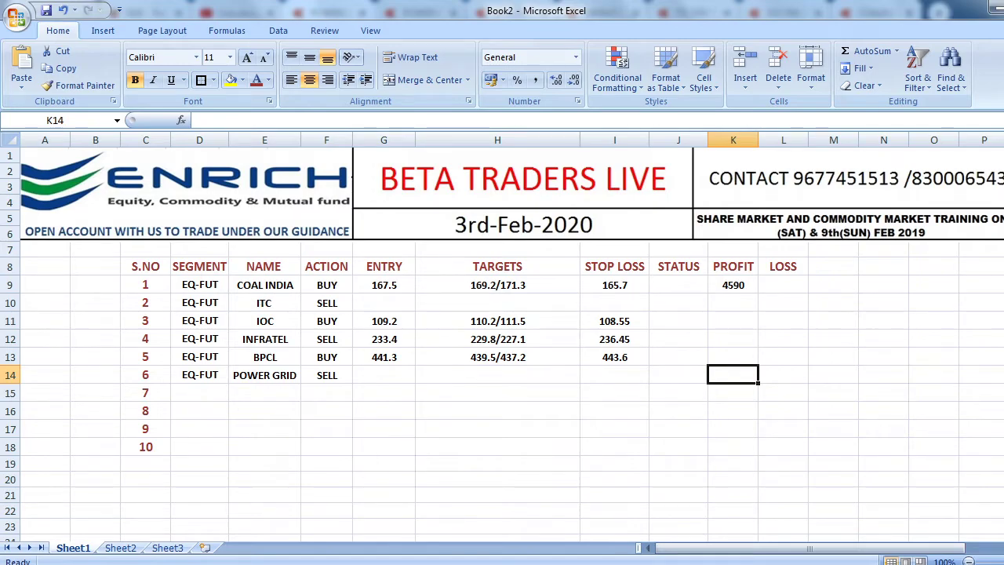
Check the live watchlist prices and the Power Grid chart in the browser against the calls in the Excel trade sheet
key(alt+Tab)
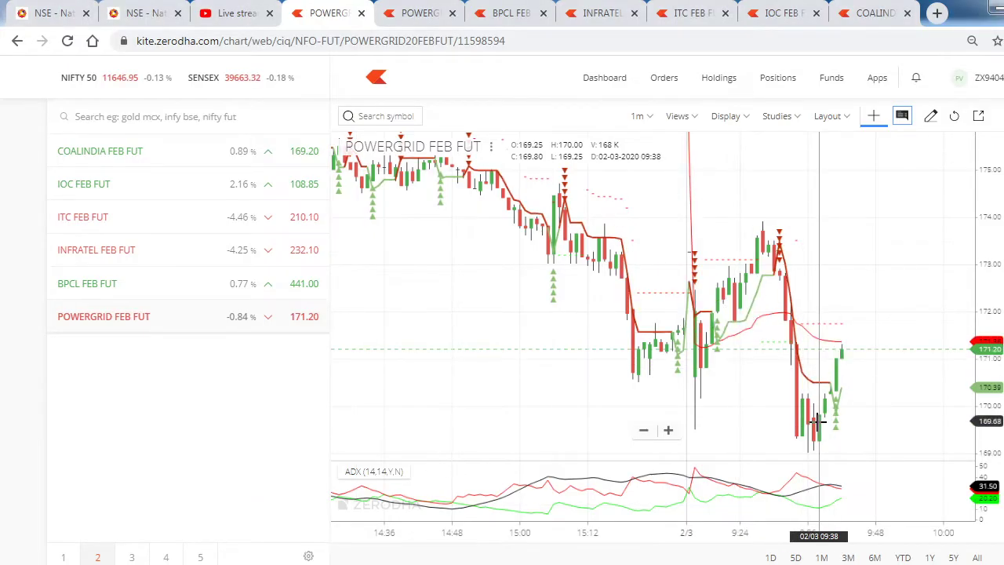
key(alt+Tab)
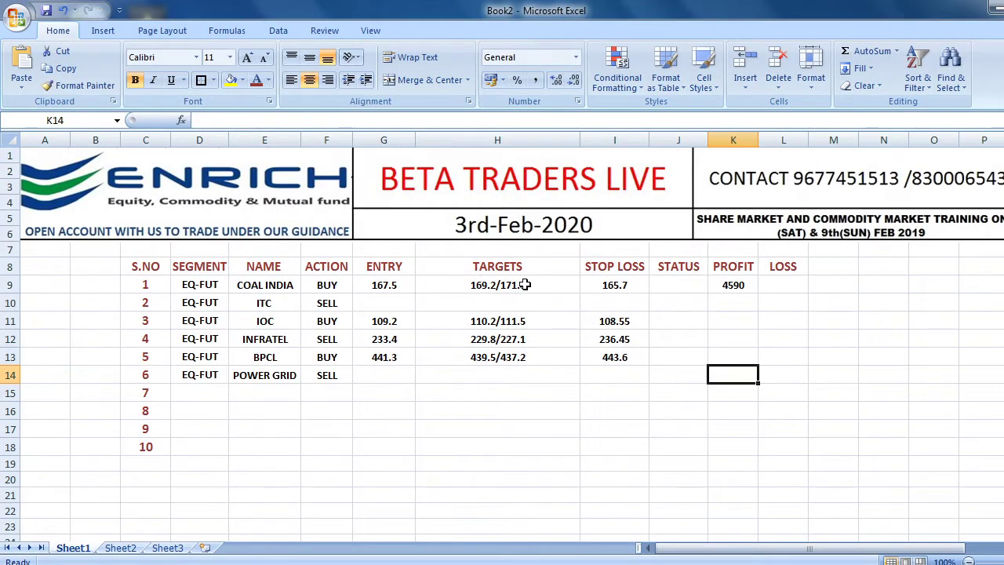
key(alt+Tab)
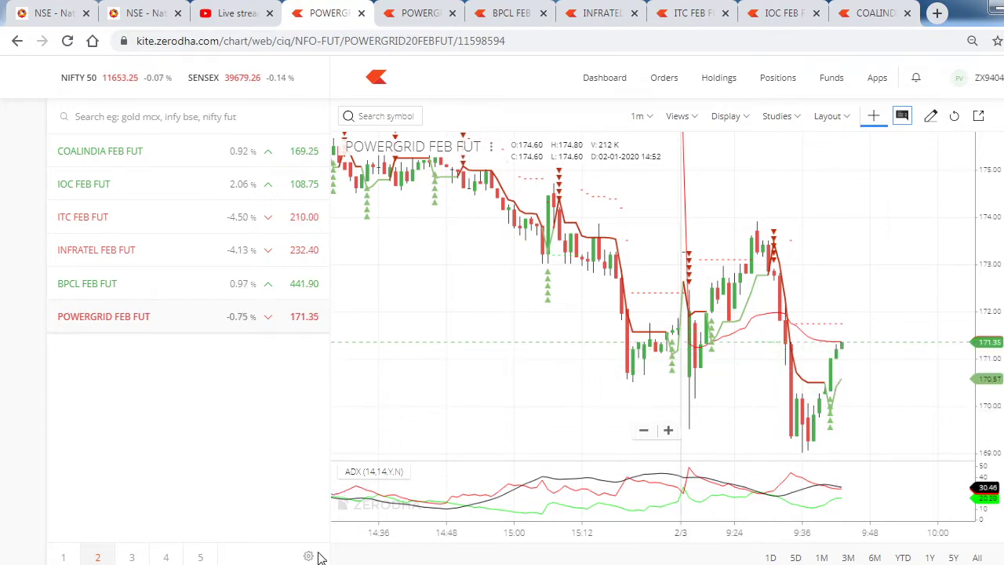
key(alt+Tab)
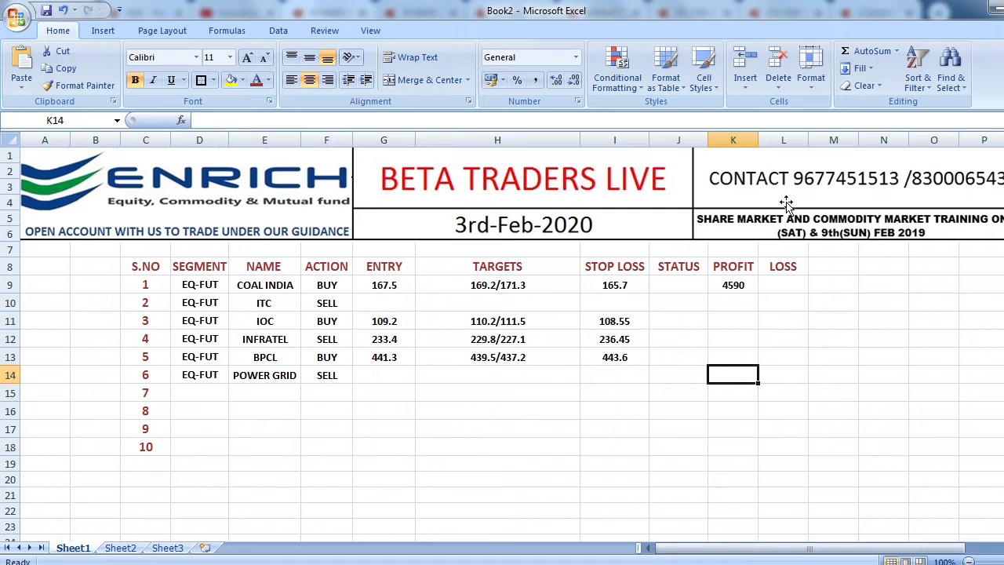
Try a blank column between PROFIT and LOSS in the trade sheet, and undo the column insertion
right_click(782, 140)
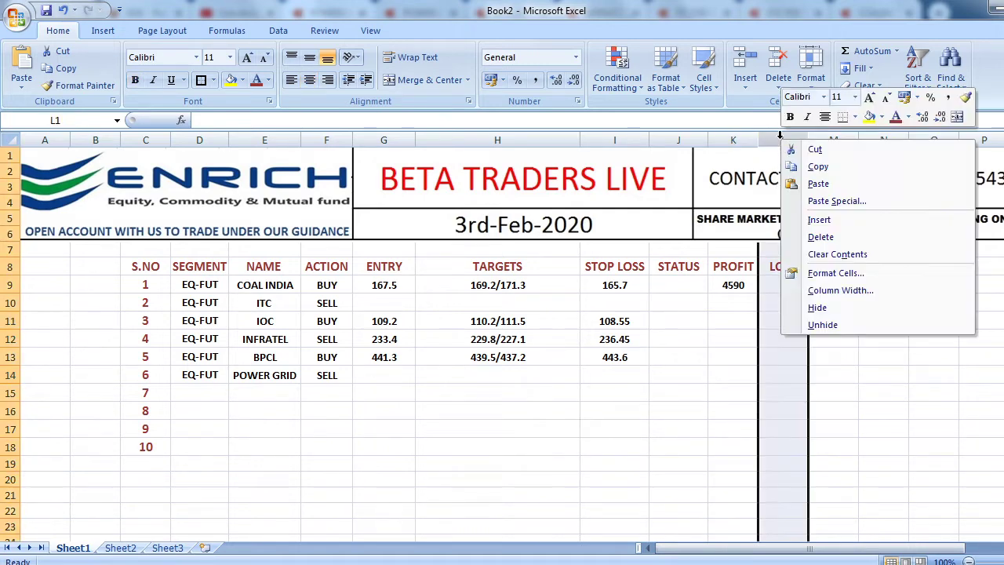
click(840, 220)
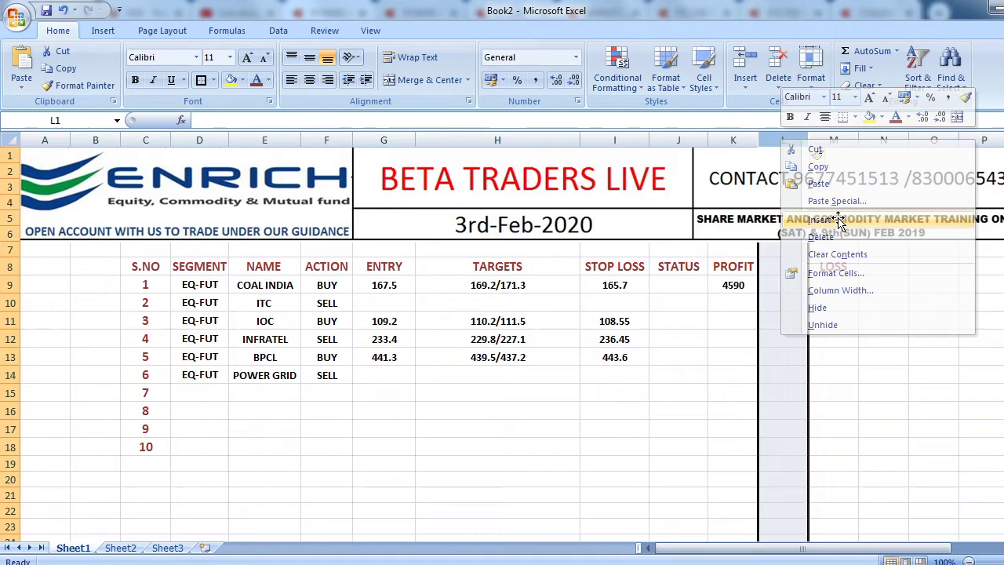
double_click(749, 266)
drag(755, 266, 714, 268)
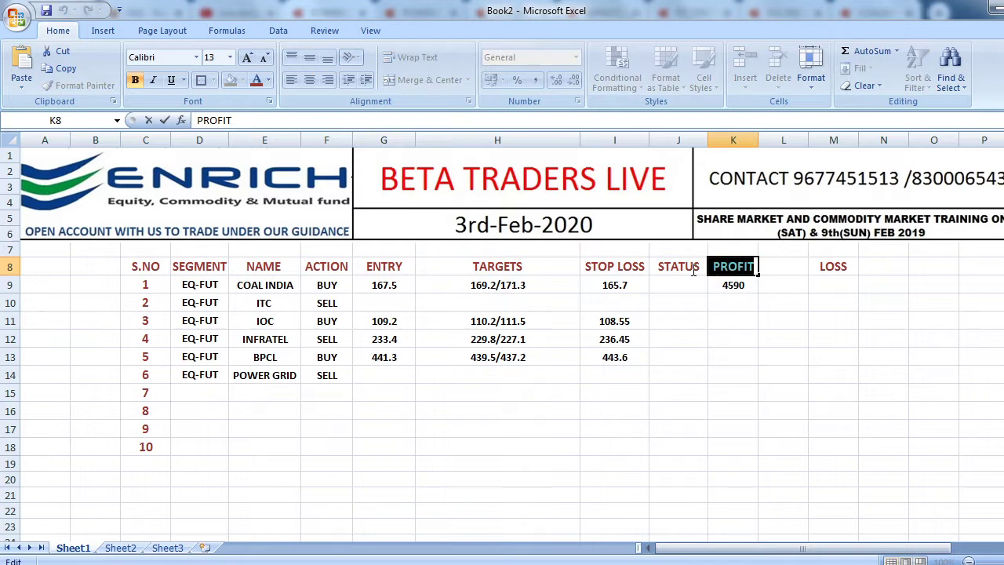
click(755, 268)
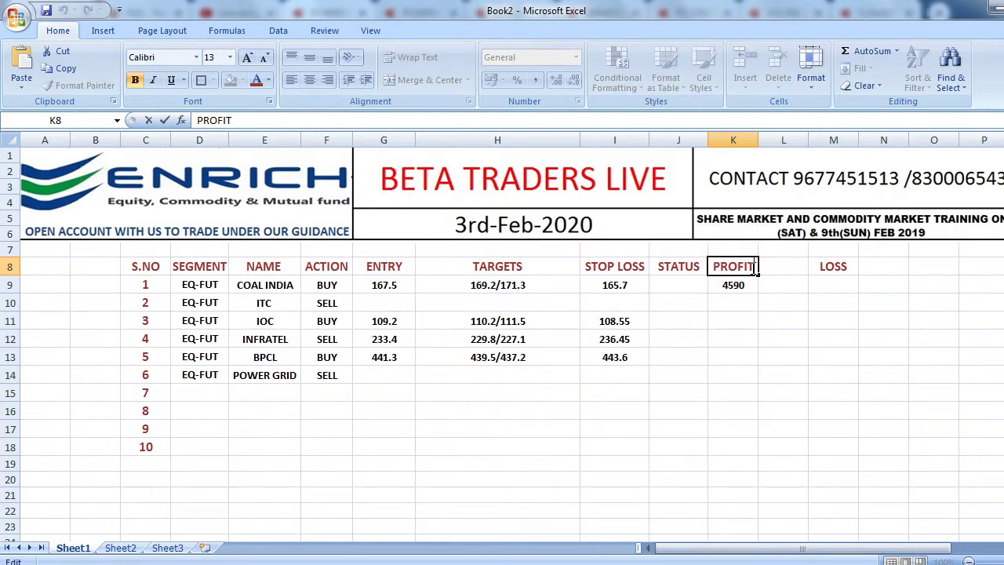
click(771, 267)
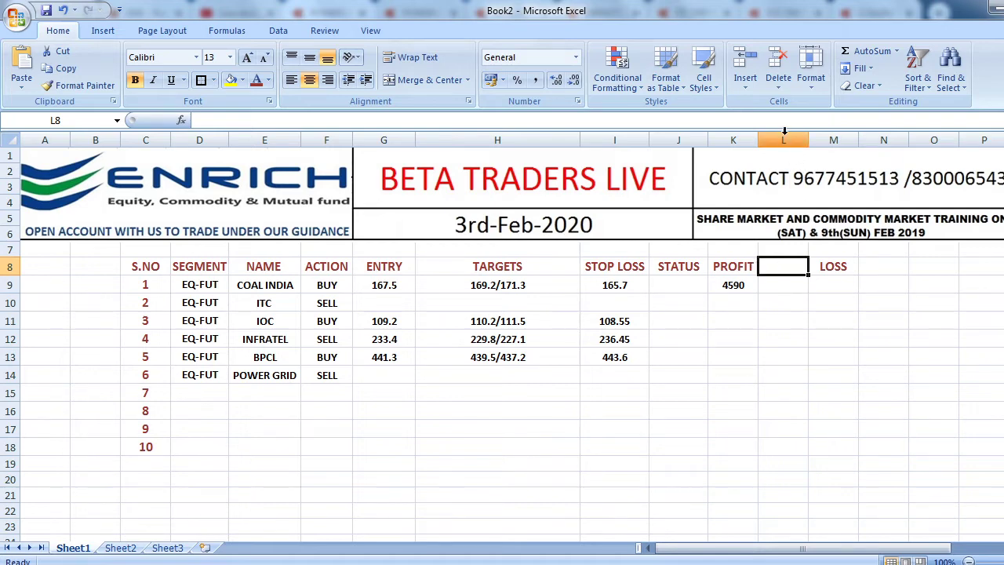
key(ctrl+z)
key(ctrl+z)
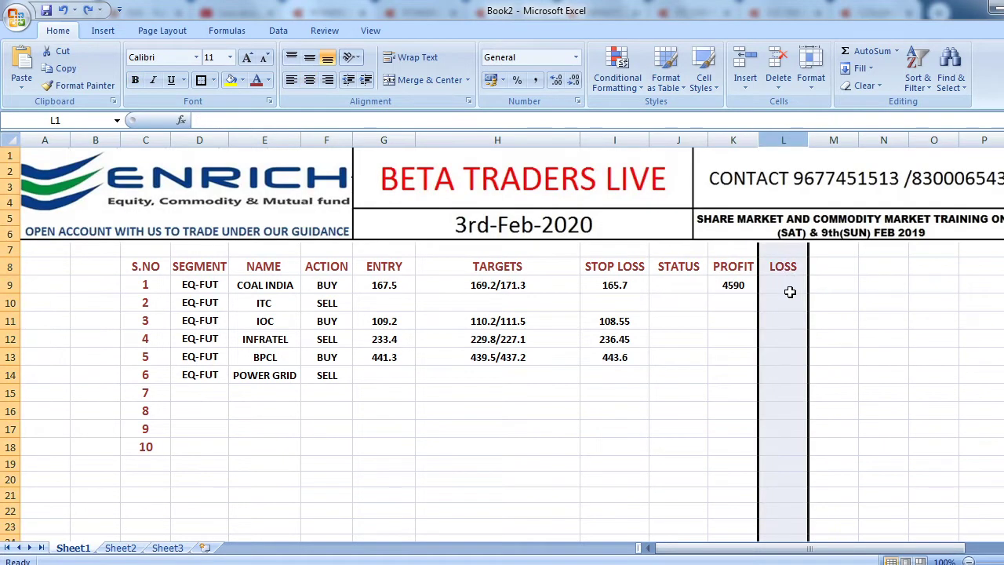
Open the Calculator and compute Coal India's second-target profit as 167.5 minus 171.3 multiplied by 2700
click(779, 314)
click(747, 292)
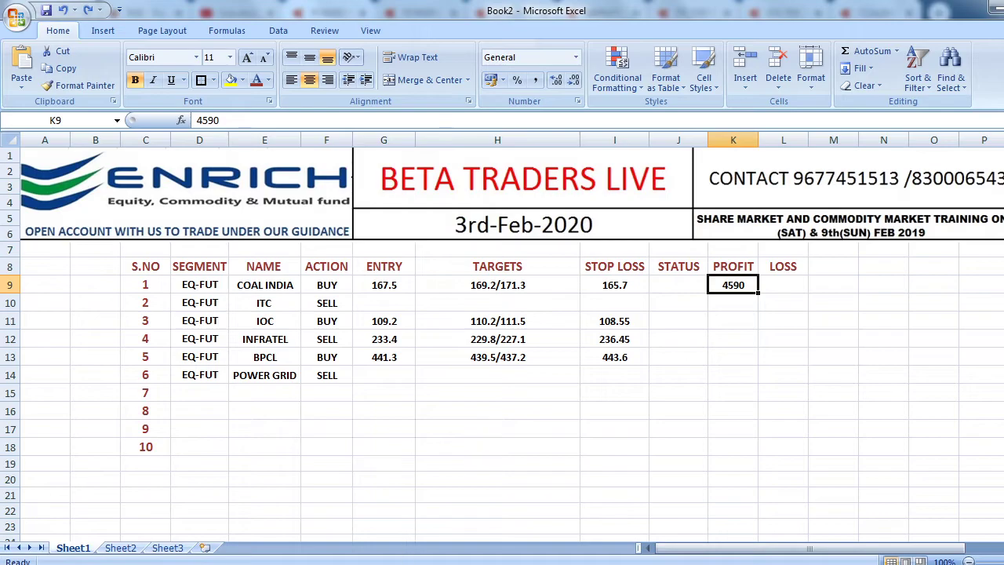
click(410, 563)
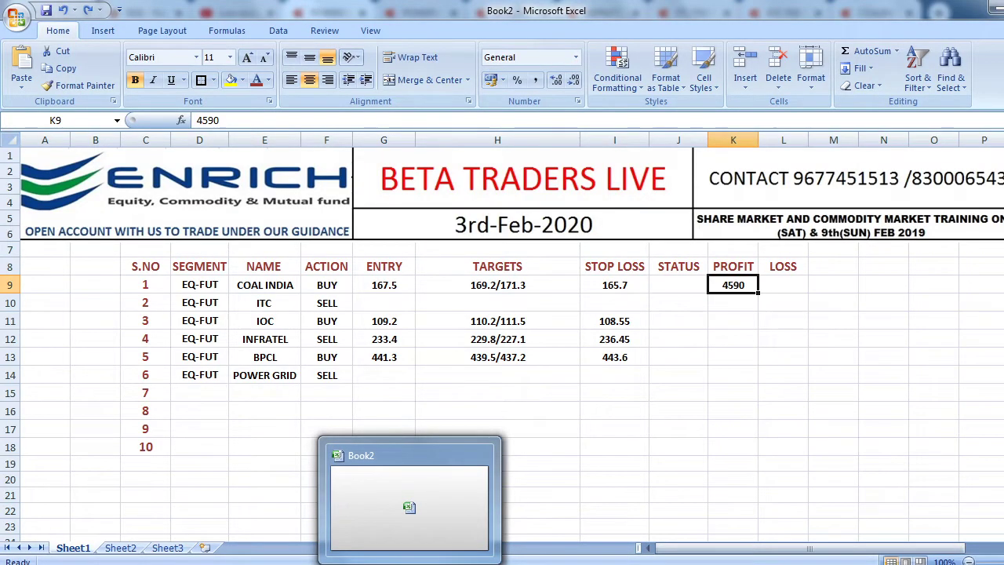
click(23, 560)
click(42, 544)
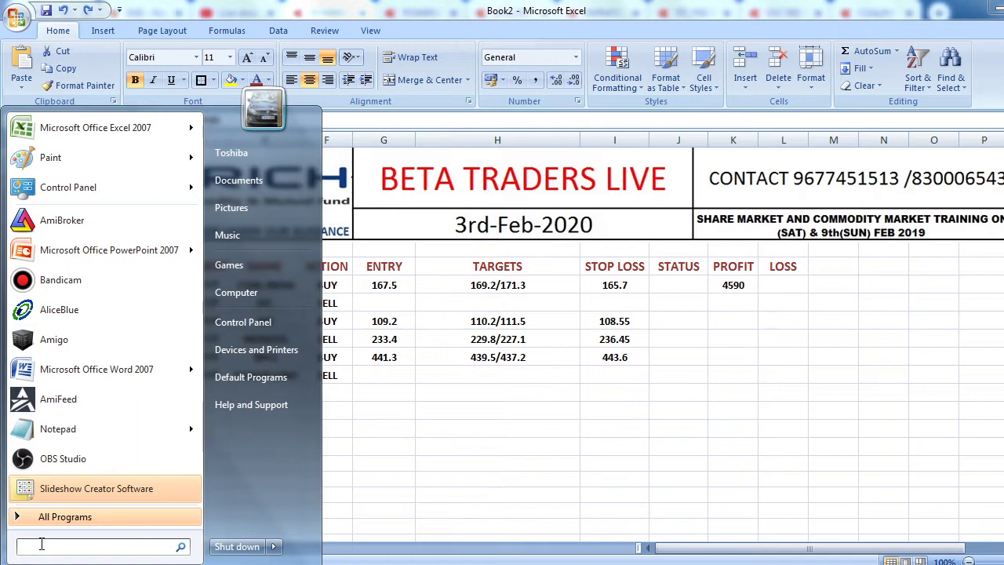
text(CALC)
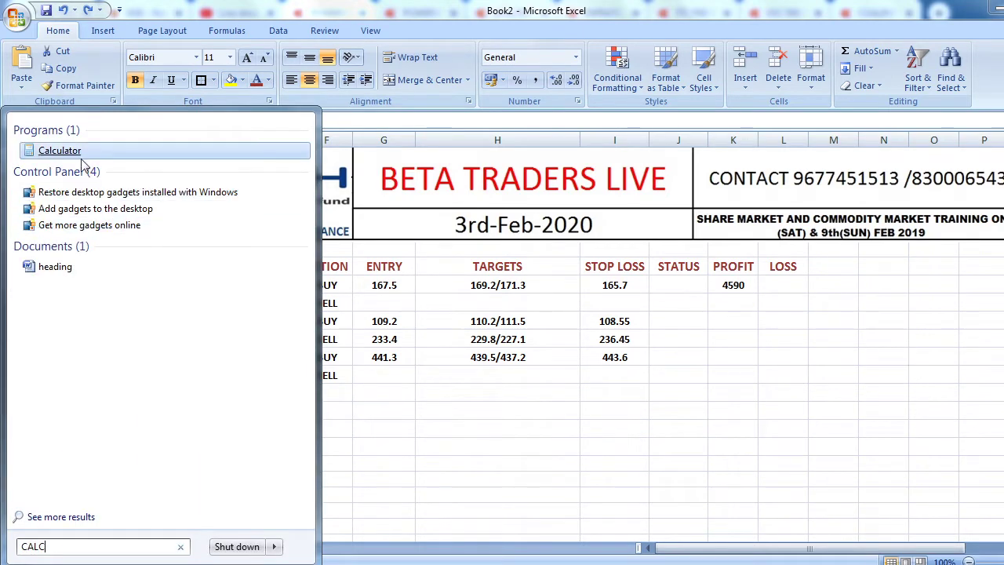
click(79, 154)
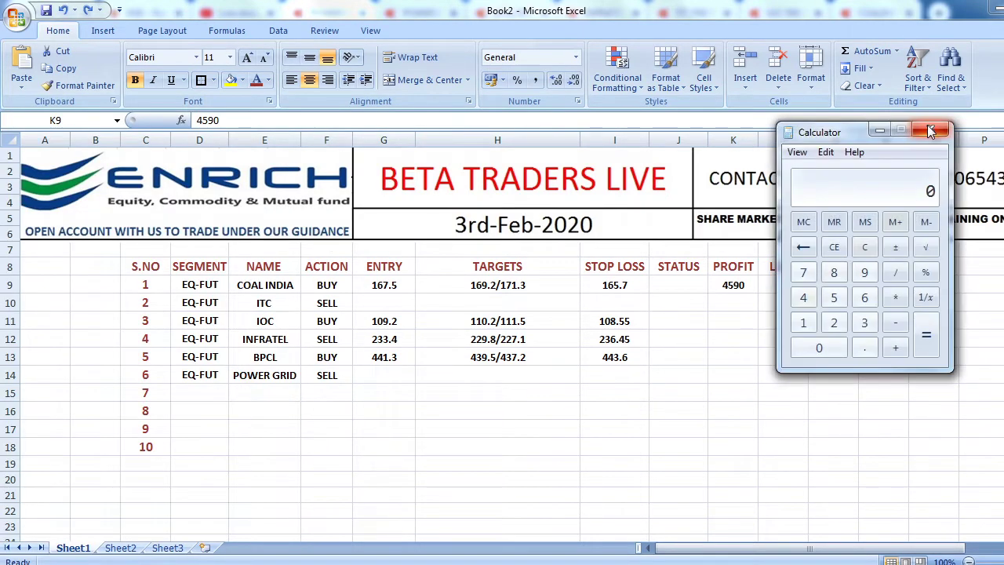
text(167.5-1713)
key(BackSpace)
text(.3)
key(Return)
text(*2700)
key(Return)
drag(804, 134, 840, 139)
Set Coal India's profit in the trade sheet to 10260
click(737, 286)
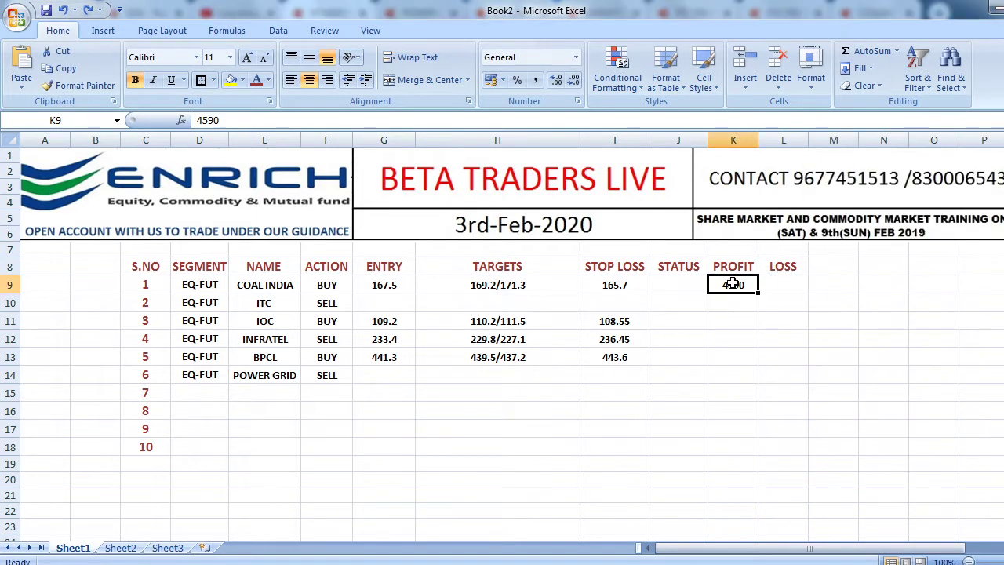
key(alt+Tab)
key(alt+Tab)
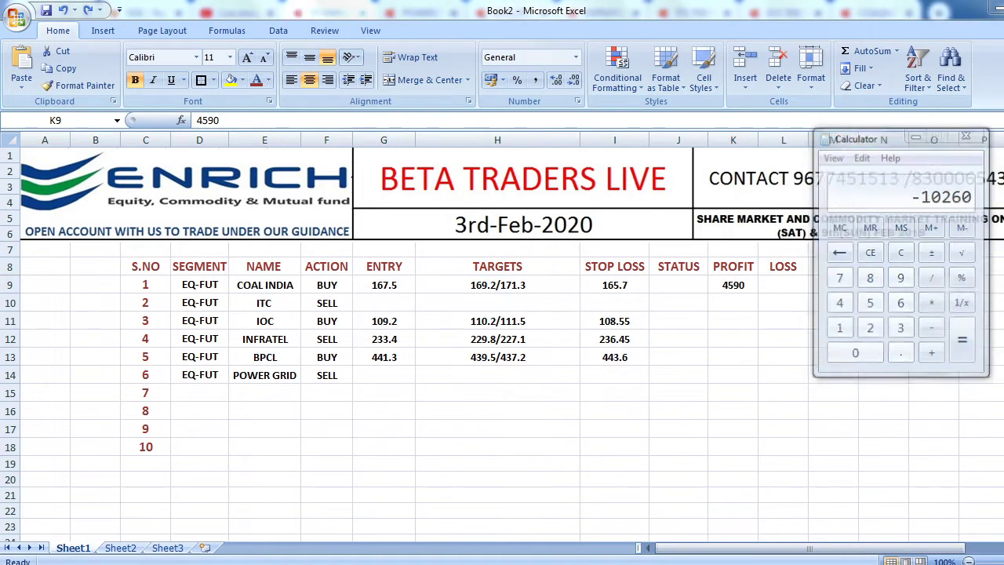
text(10260)
key(Return)
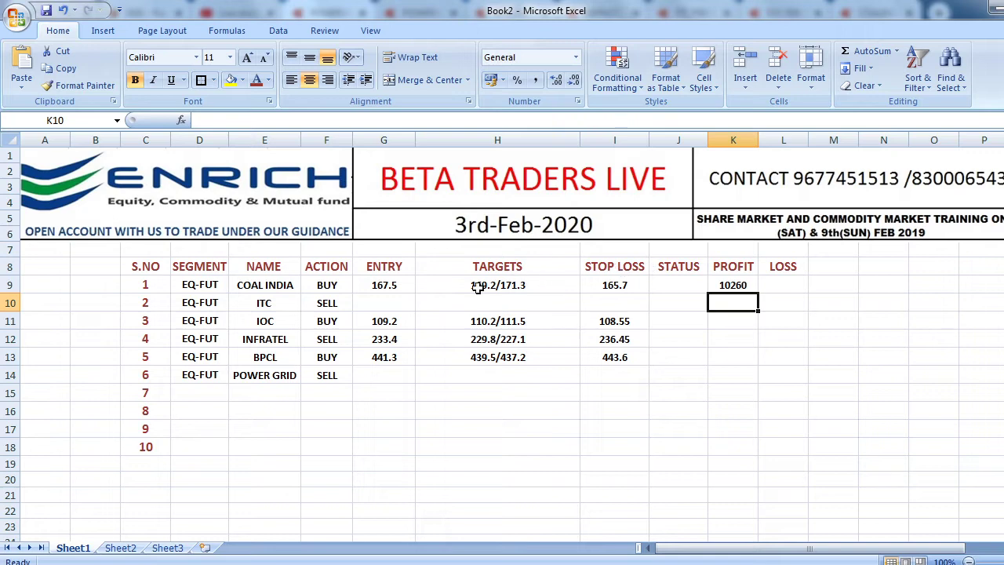
Enter 2ND TARGET as Coal India's status and widen the STATUS column to fit the text
click(688, 283)
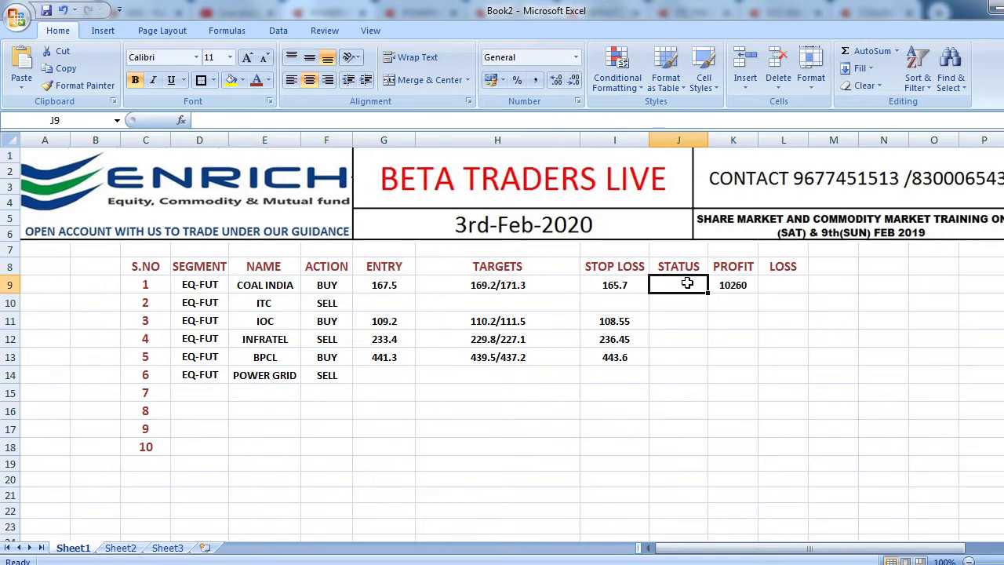
text(2ND TARGE)
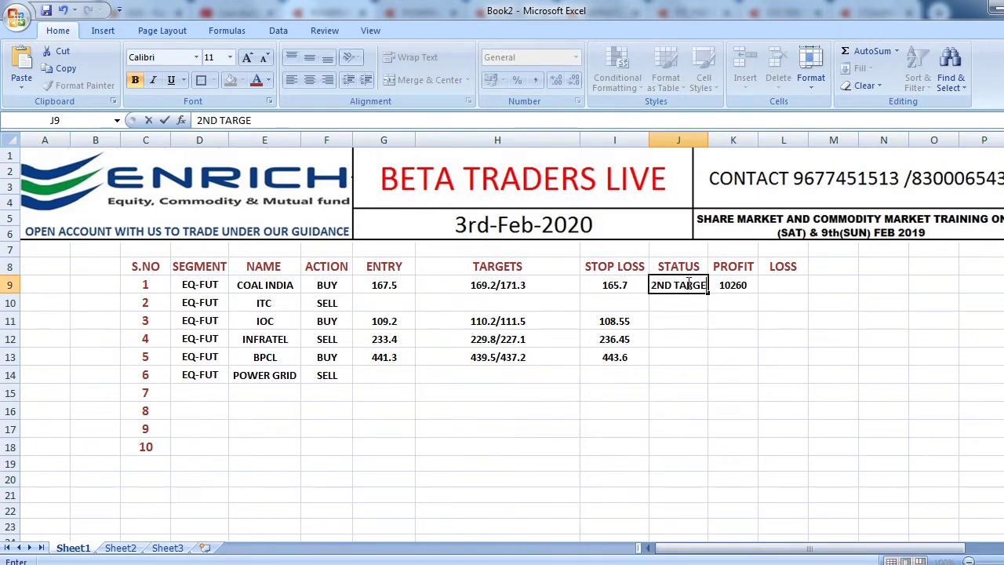
text(T)
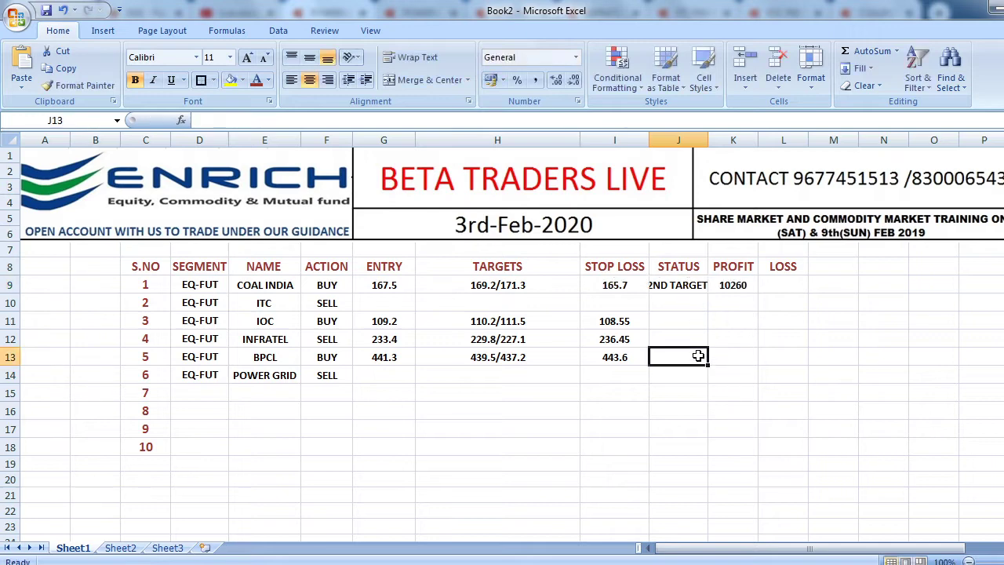
drag(709, 139, 732, 139)
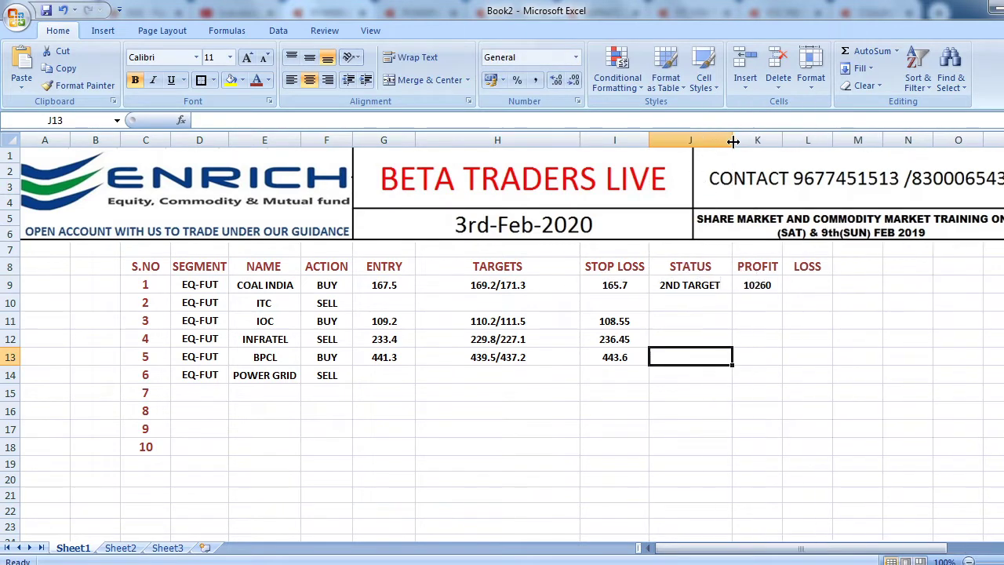
click(700, 308)
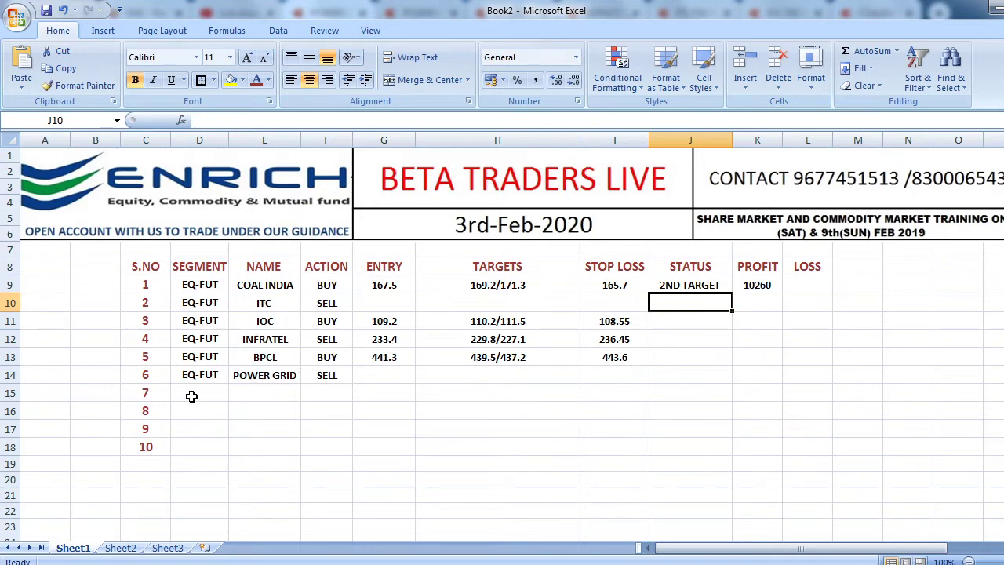
Fill the entire Coal India row with the standard green colour
click(10, 285)
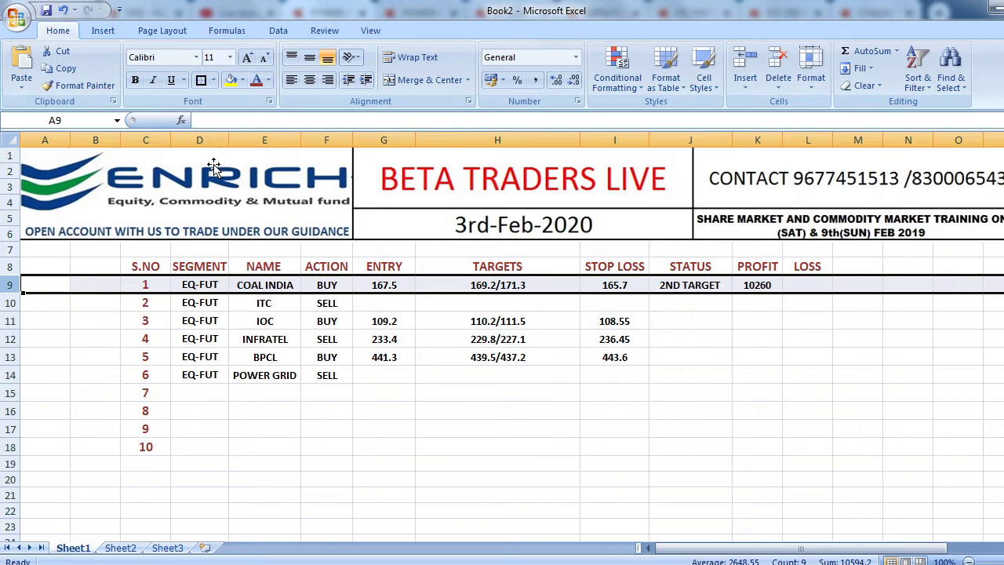
click(268, 80)
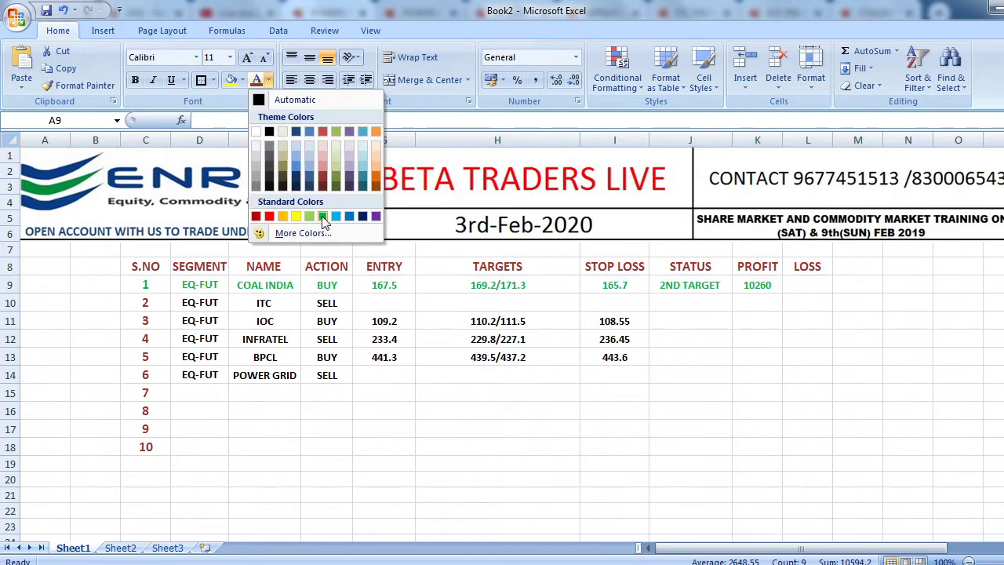
click(245, 81)
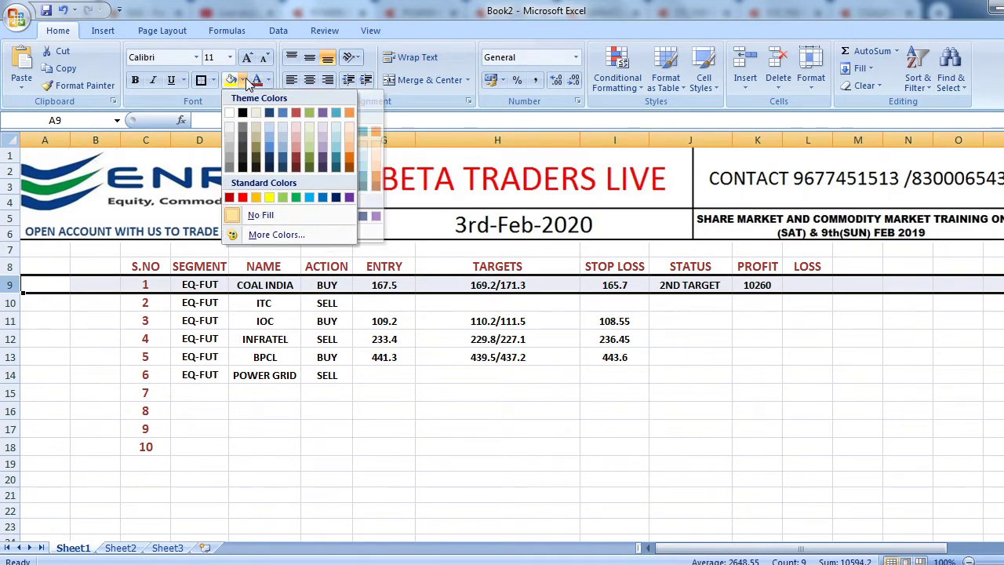
click(295, 199)
click(100, 411)
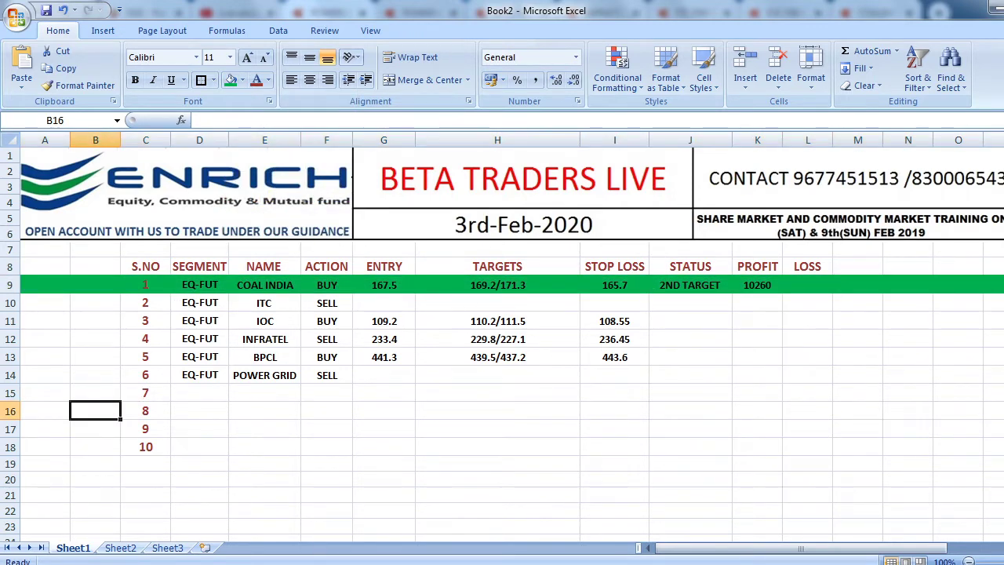
Check the IOC and Infratel one-minute futures charts in the browser against their entries, targets and stop losses in the Excel trade sheet
key(alt+Tab)
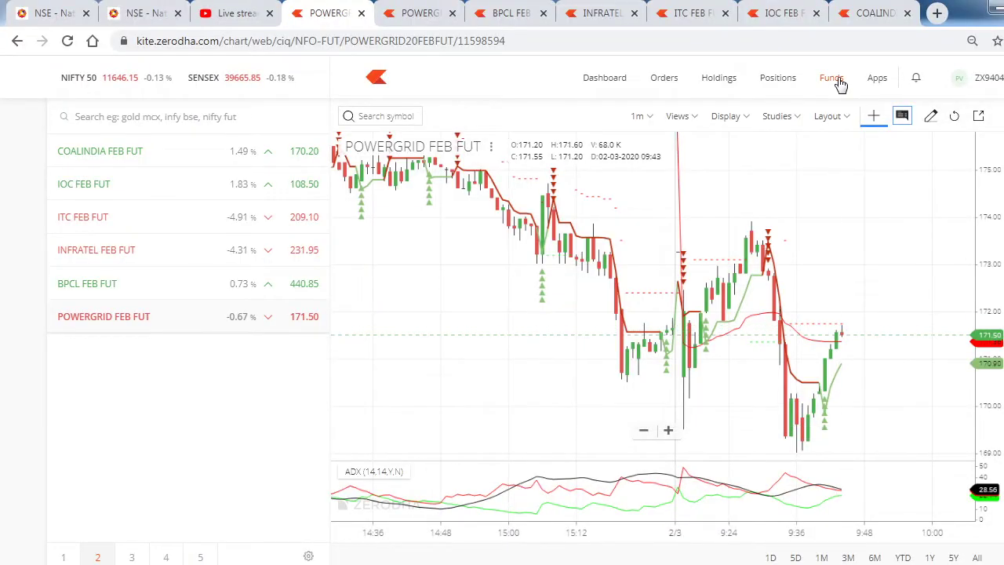
click(782, 9)
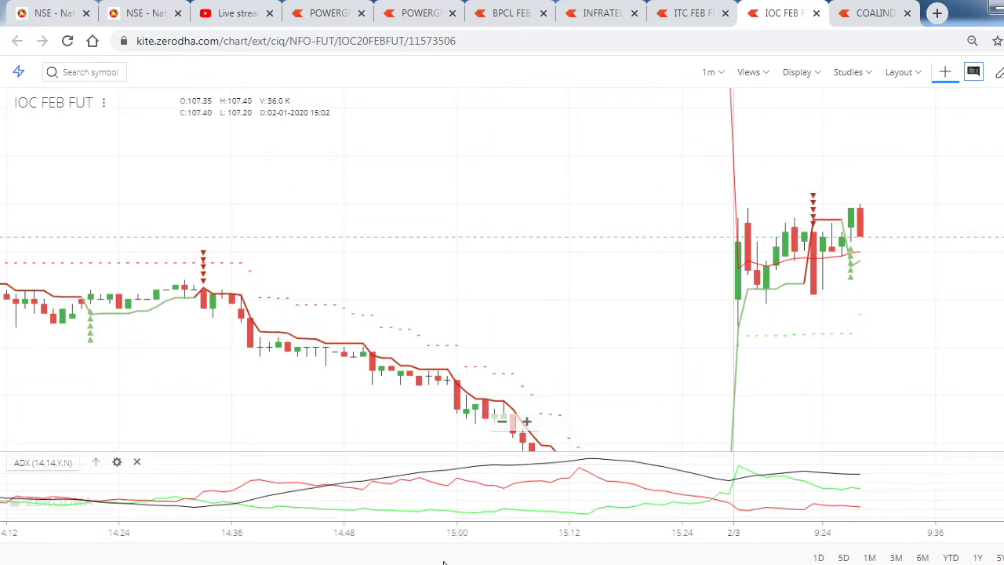
key(alt+Tab)
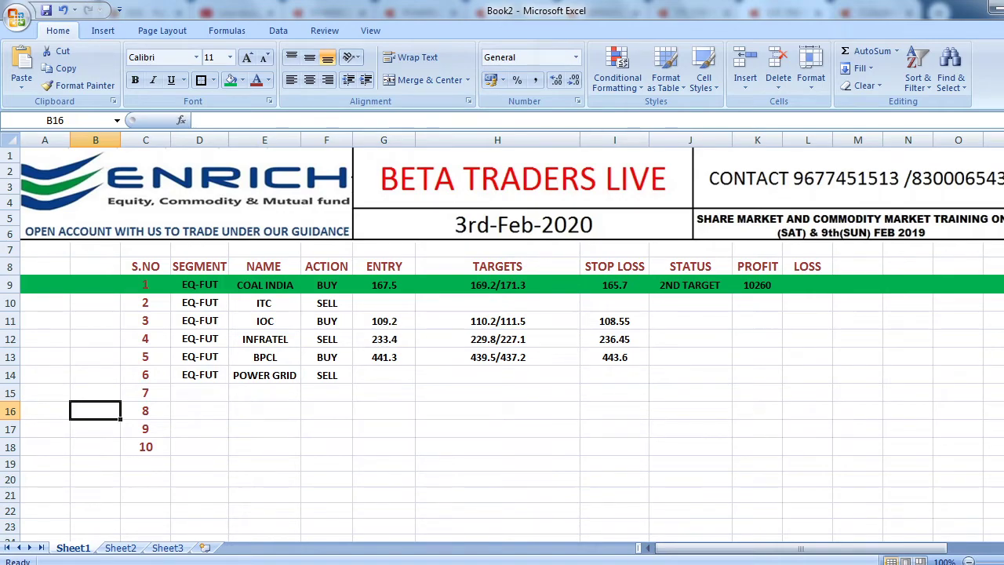
key(alt+Tab)
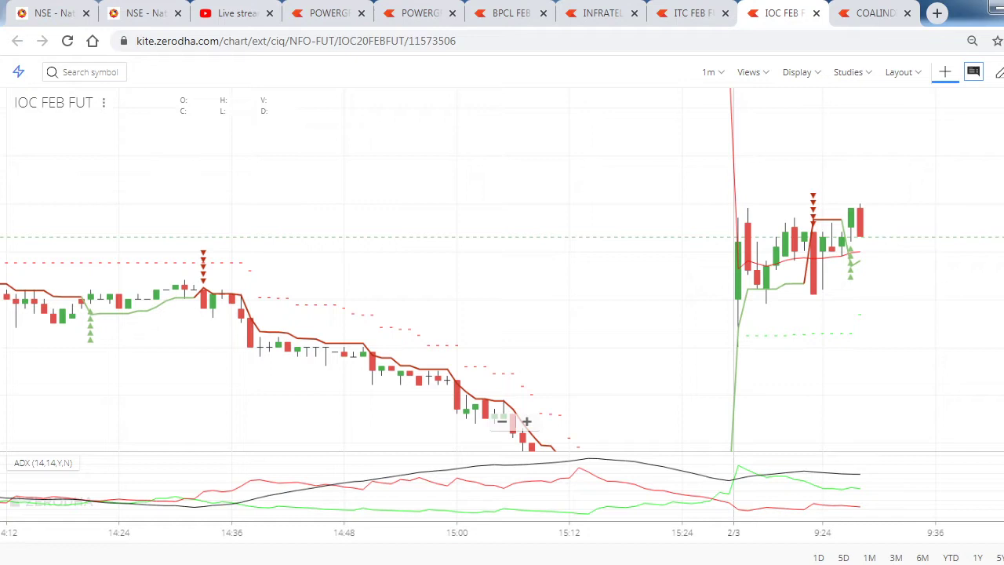
click(608, 14)
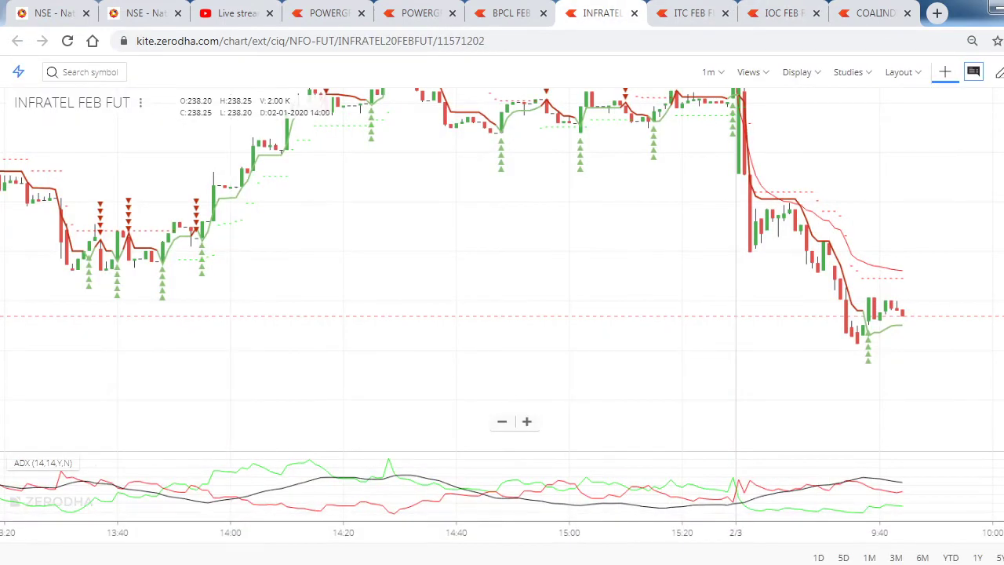
key(alt+Tab)
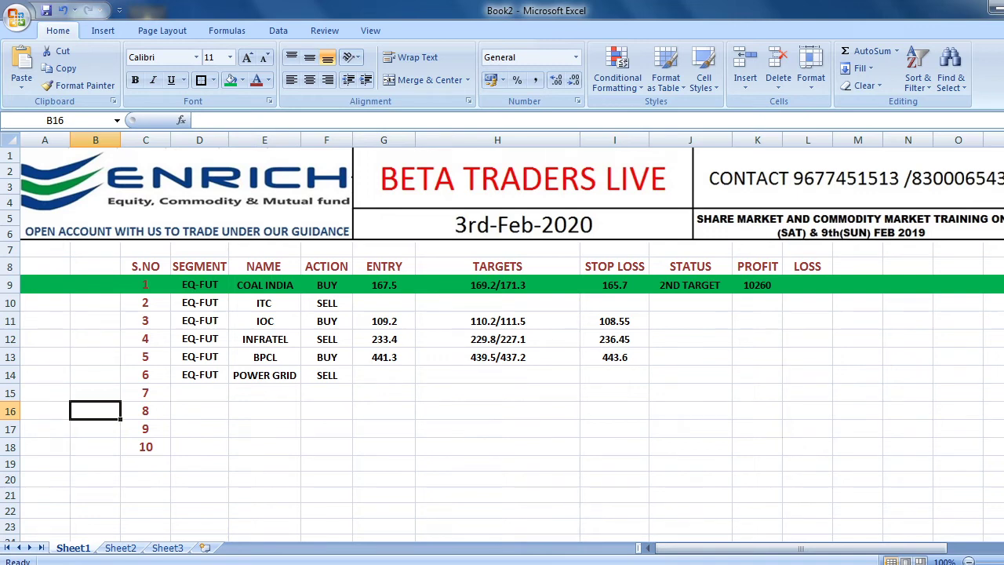
key(alt+Tab)
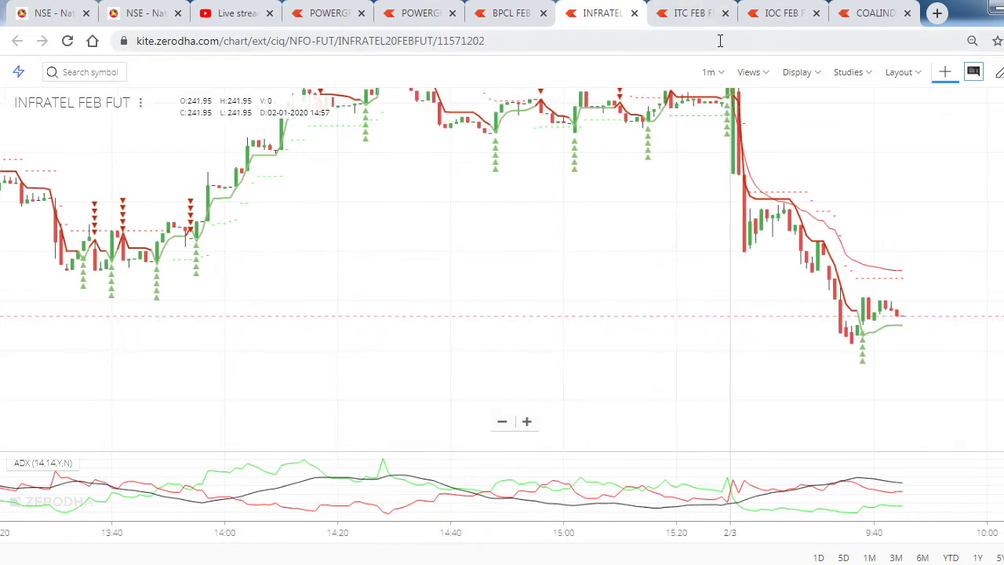
key(alt+Tab)
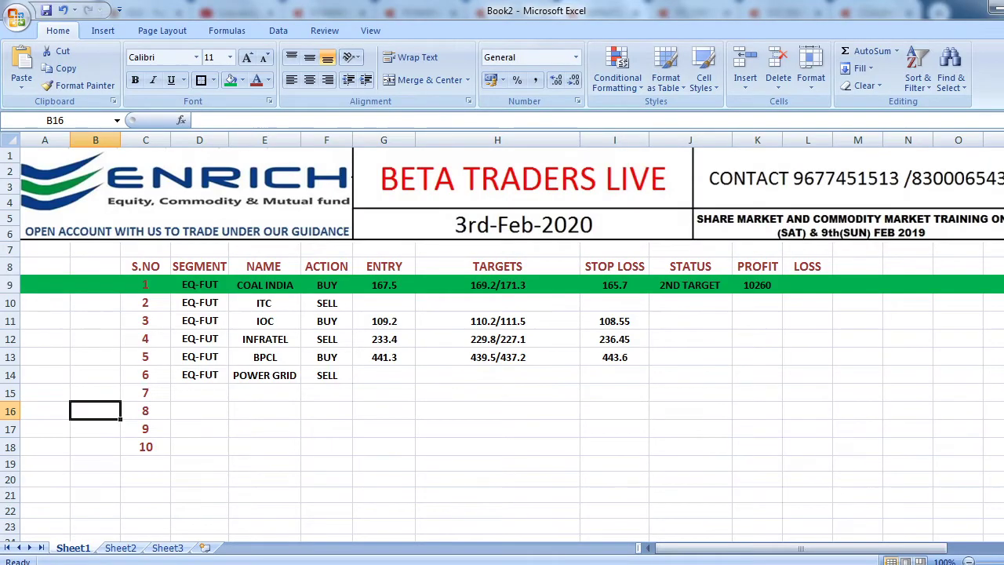
key(alt+Tab)
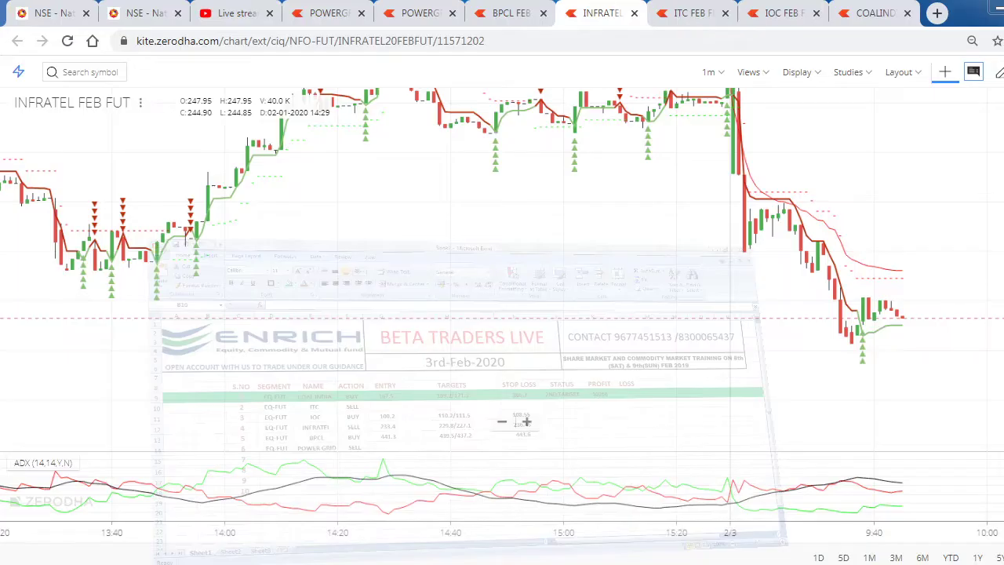
Compare the BPCL futures chart with its call in the trade sheet and change BPCL's action to SELL
click(510, 12)
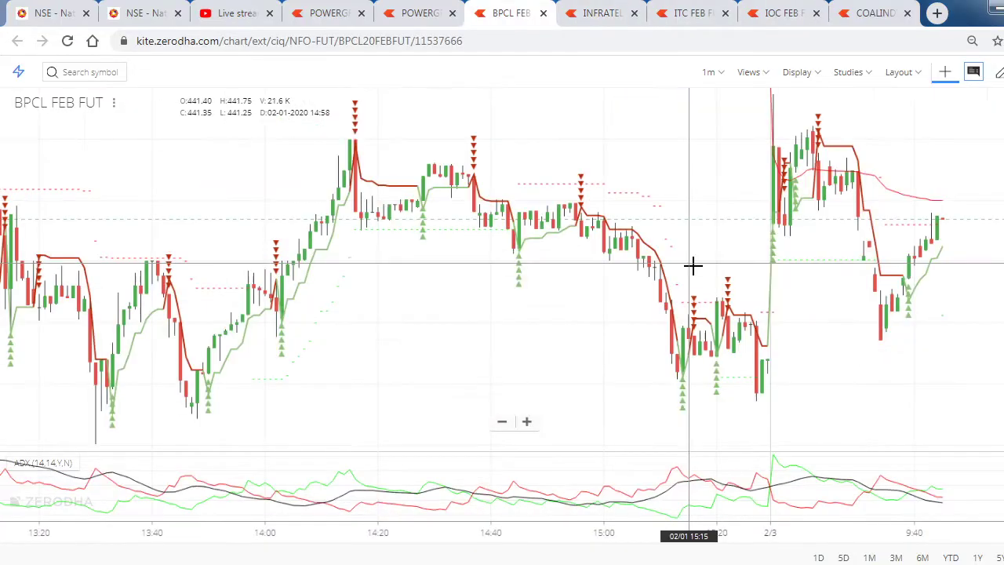
key(alt+Tab)
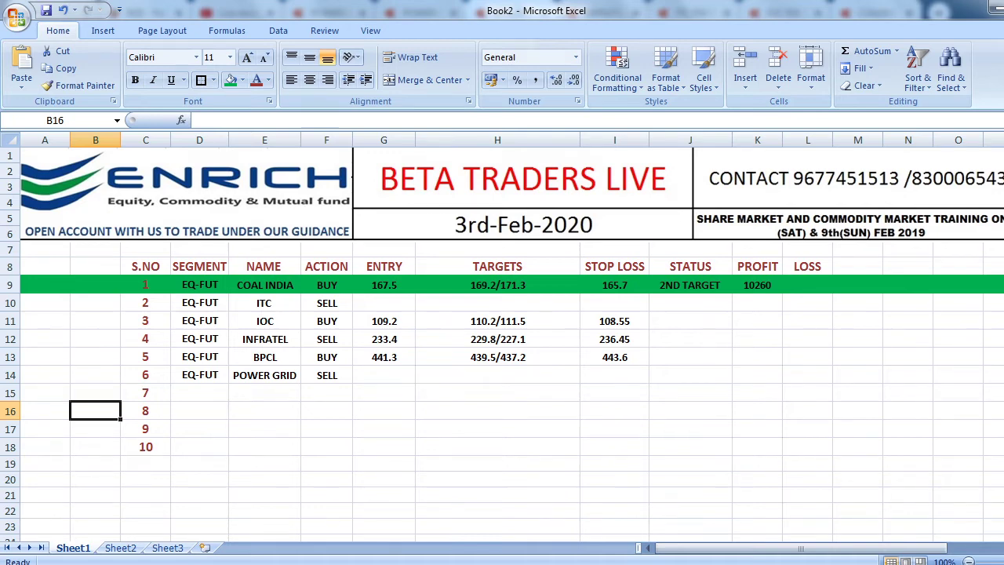
key(alt+Tab)
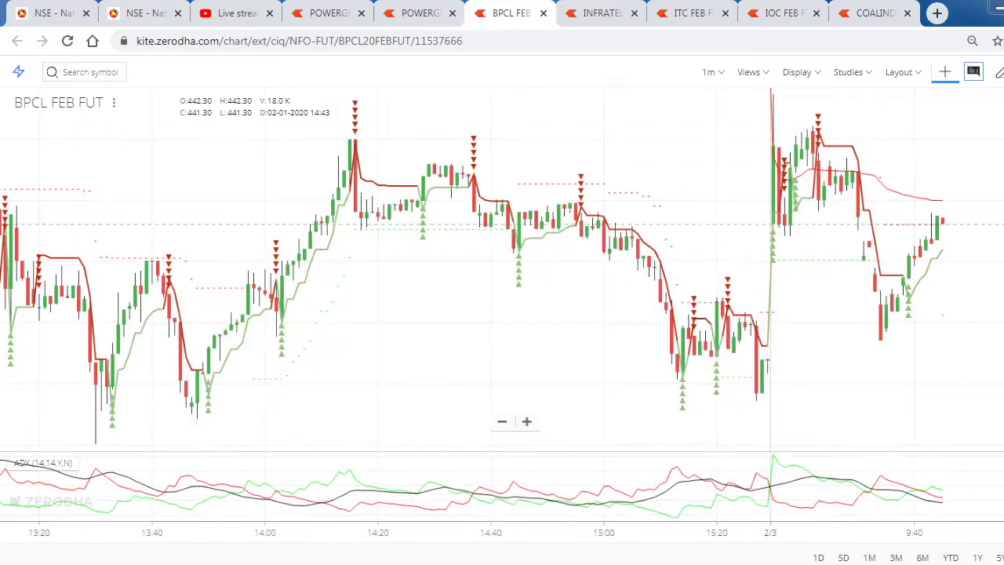
key(alt+Tab)
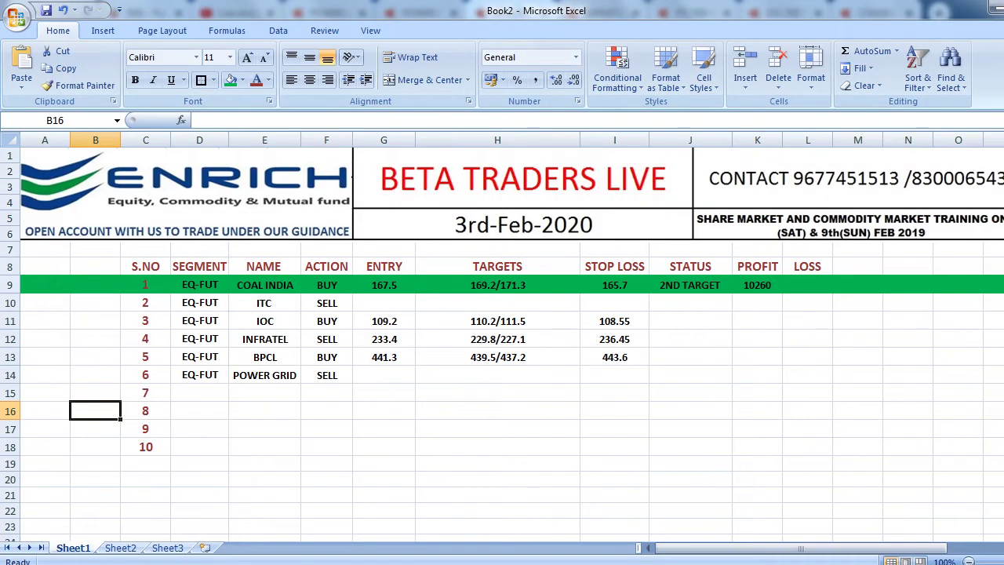
key(alt+Tab)
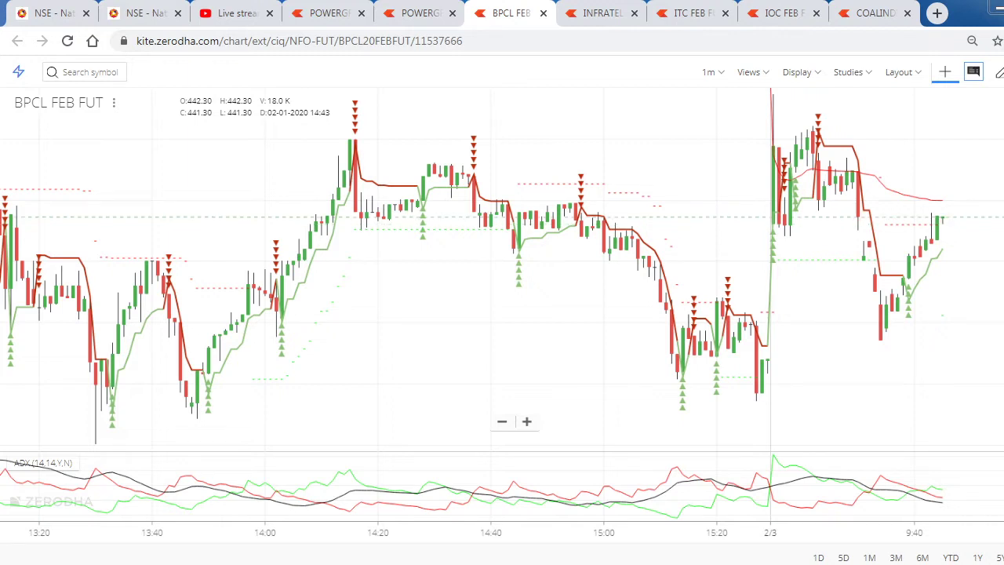
key(alt+Tab)
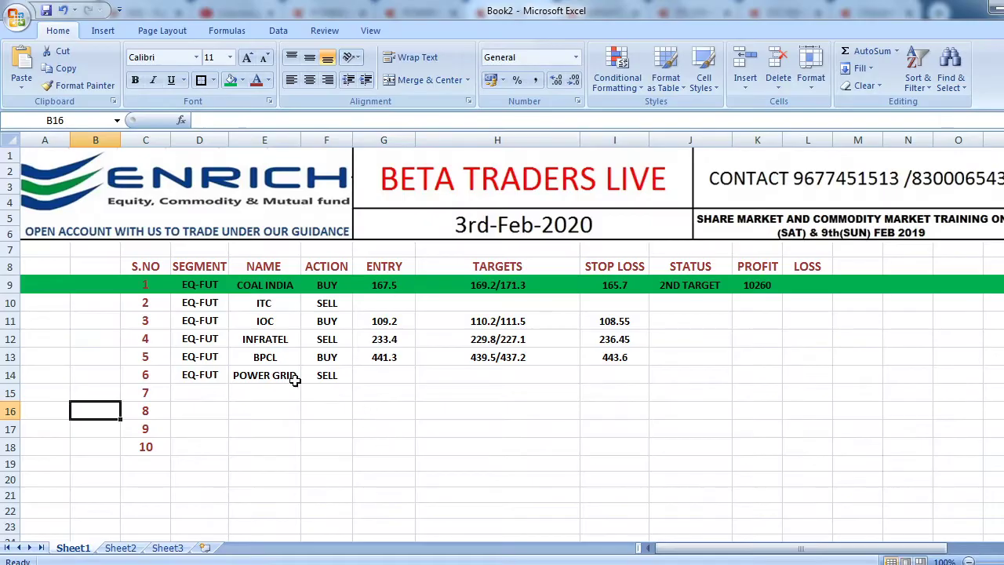
click(328, 358)
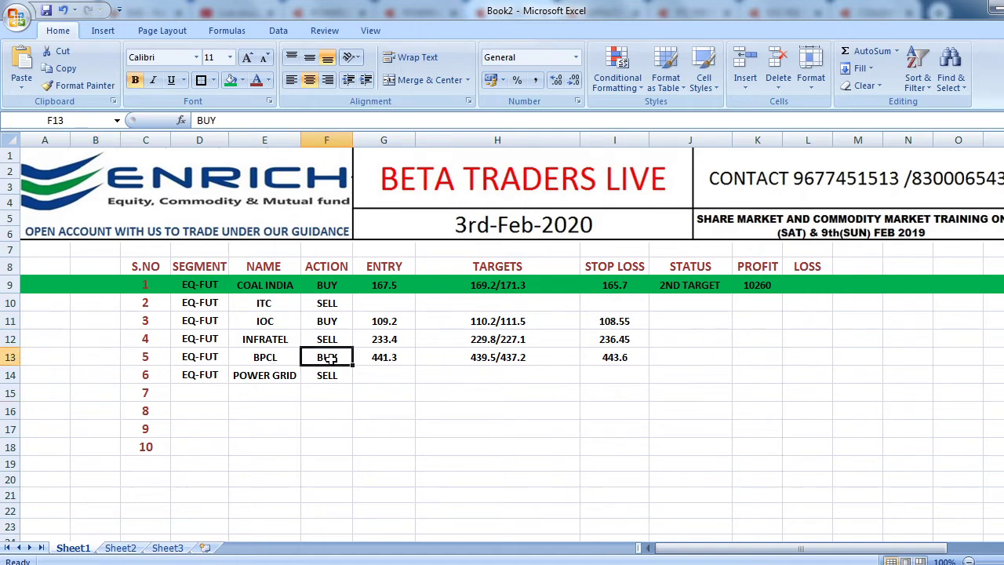
text(SELL)
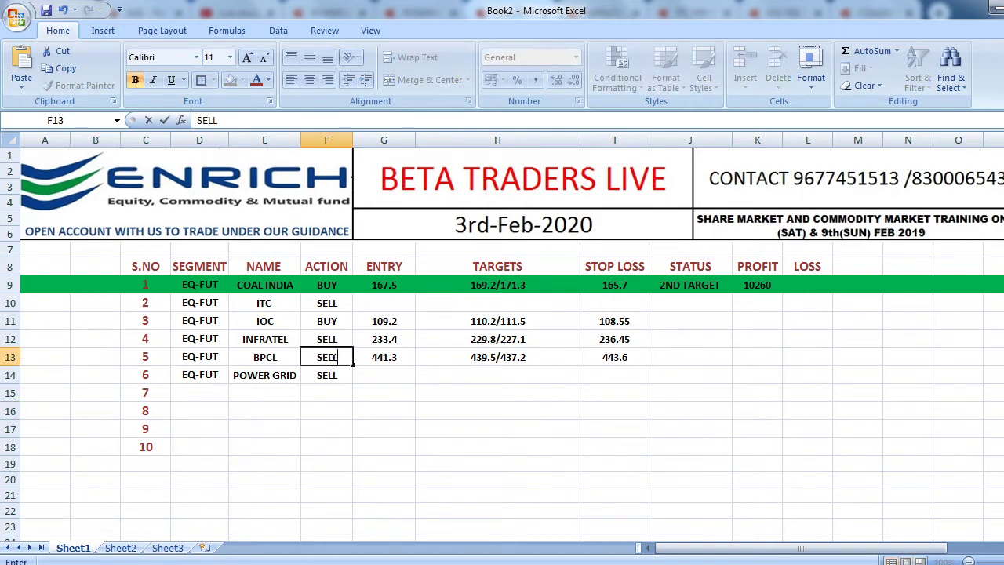
key(Return)
double_click(330, 357)
click(465, 400)
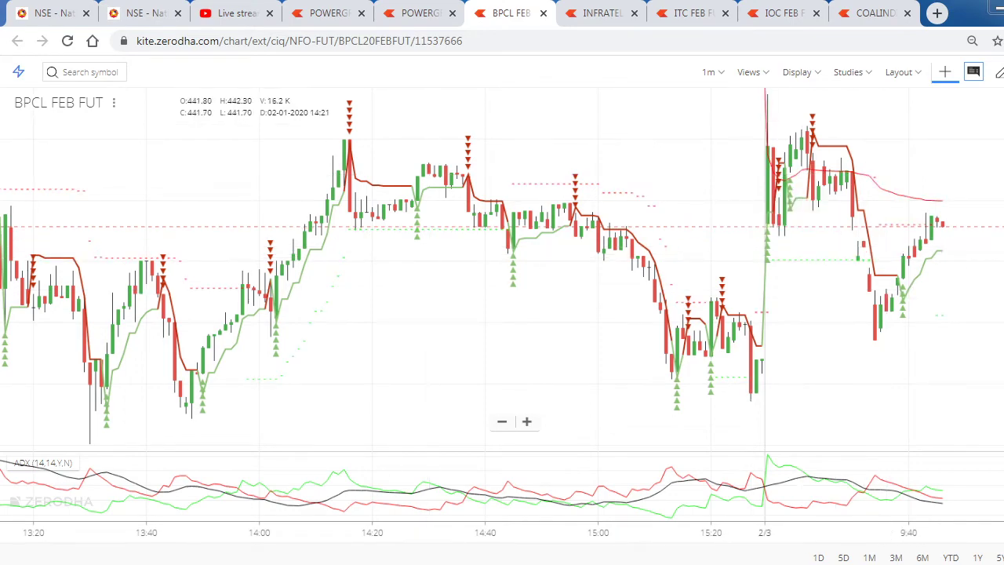
Review the Power Grid futures chart in the browser and enter 172.15 as Power Grid's entry price in the Excel trade sheet
key(alt+Tab)
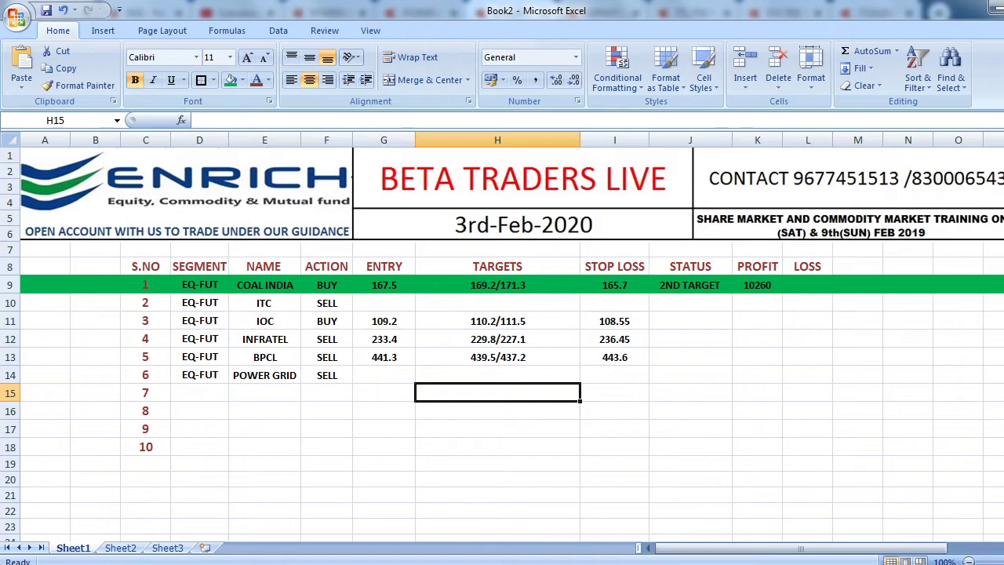
key(alt+Tab)
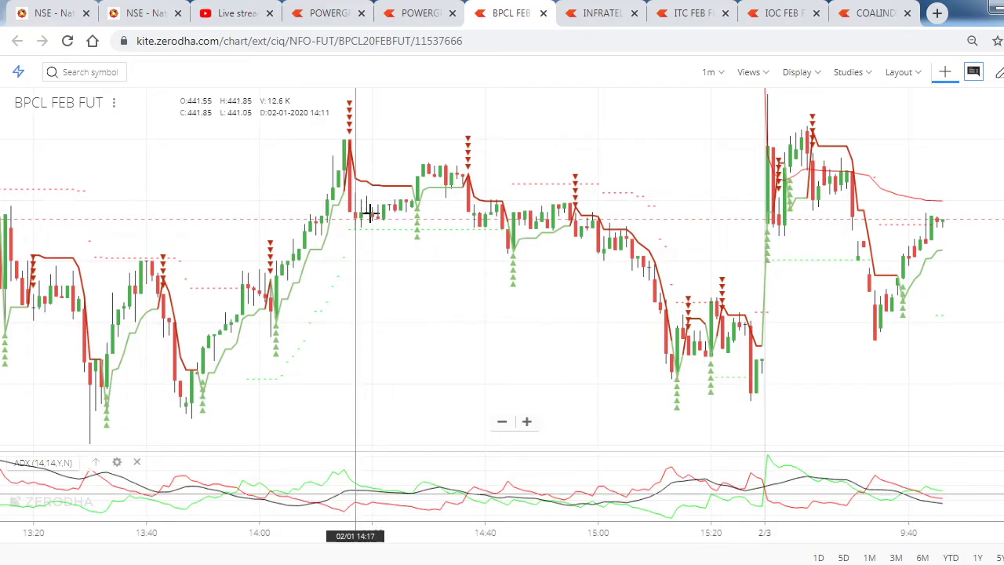
click(422, 13)
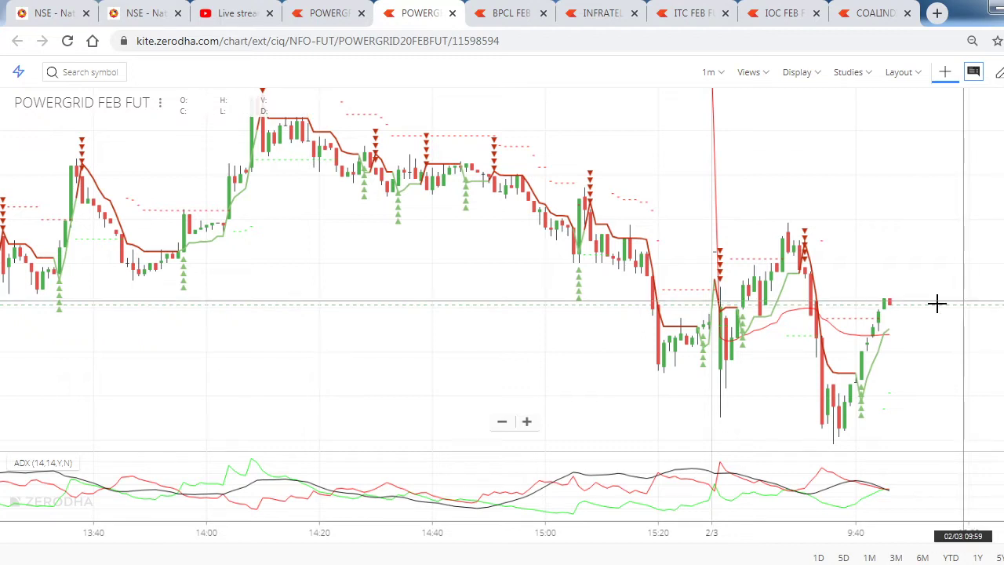
key(alt+Tab)
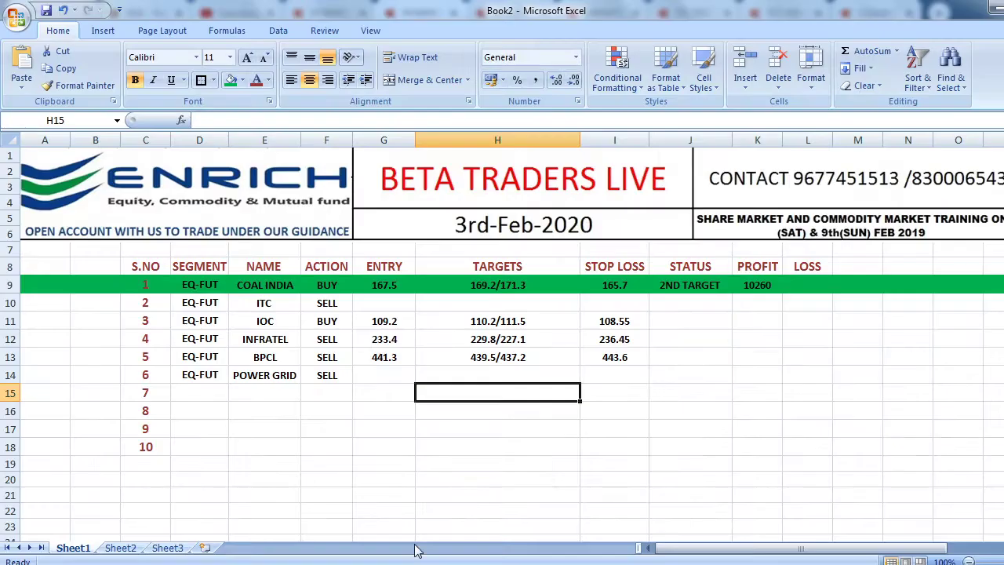
click(406, 374)
text(1752)
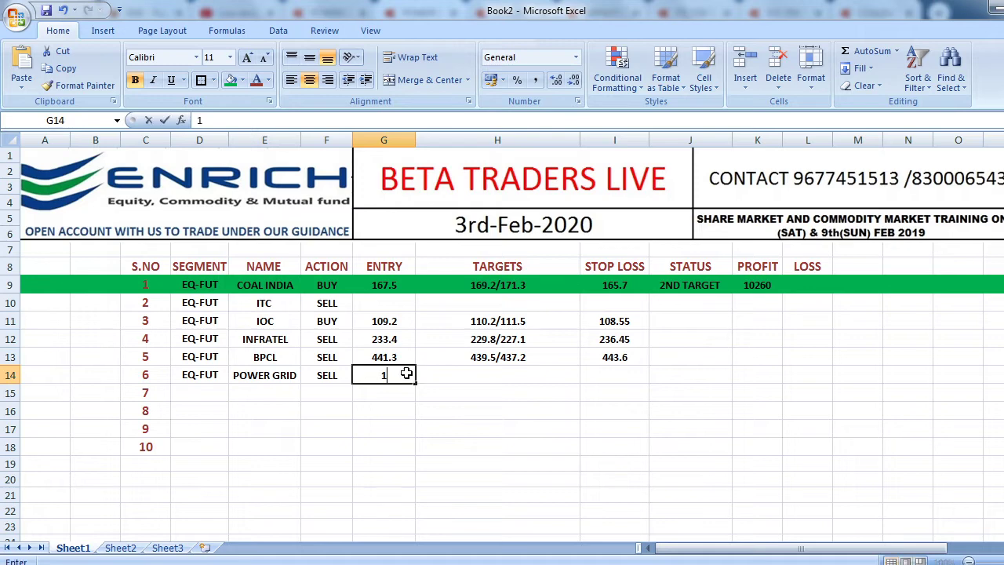
key(BackSpace)
key(BackSpace)
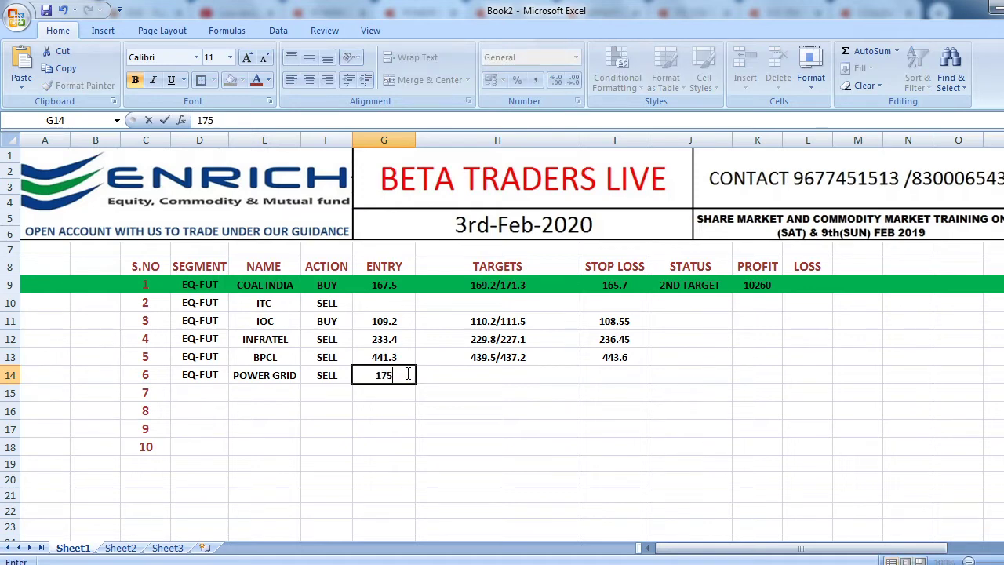
text(2.15)
Check the Power Grid chart and enter 170.65/169.1 as Power Grid's targets in the trade sheet
click(441, 379)
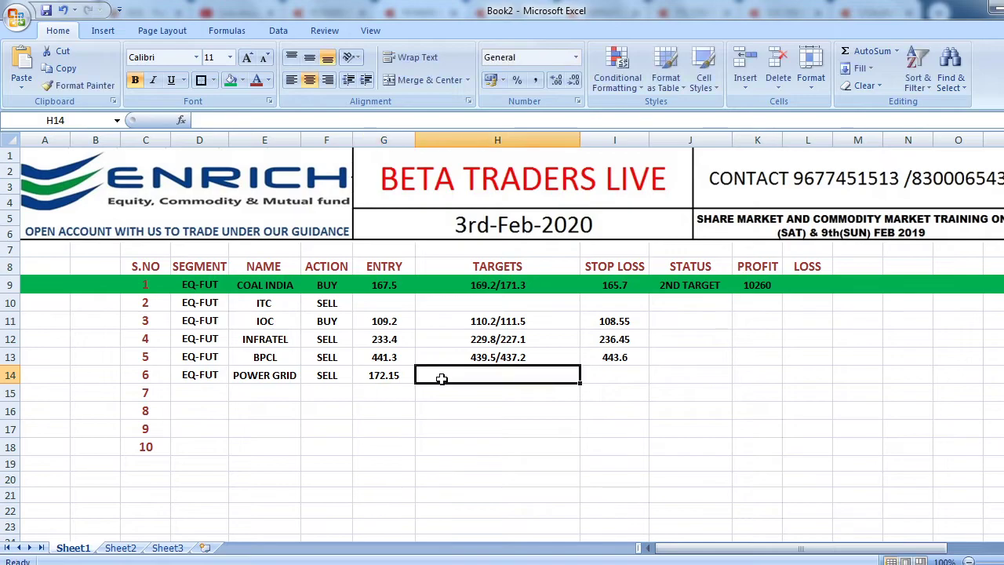
key(alt+Tab)
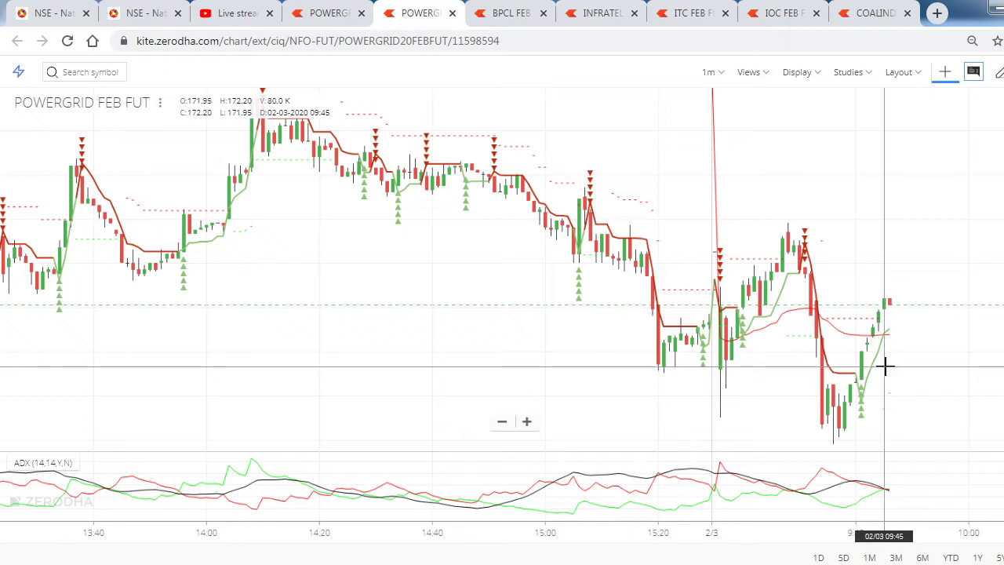
key(alt+Tab)
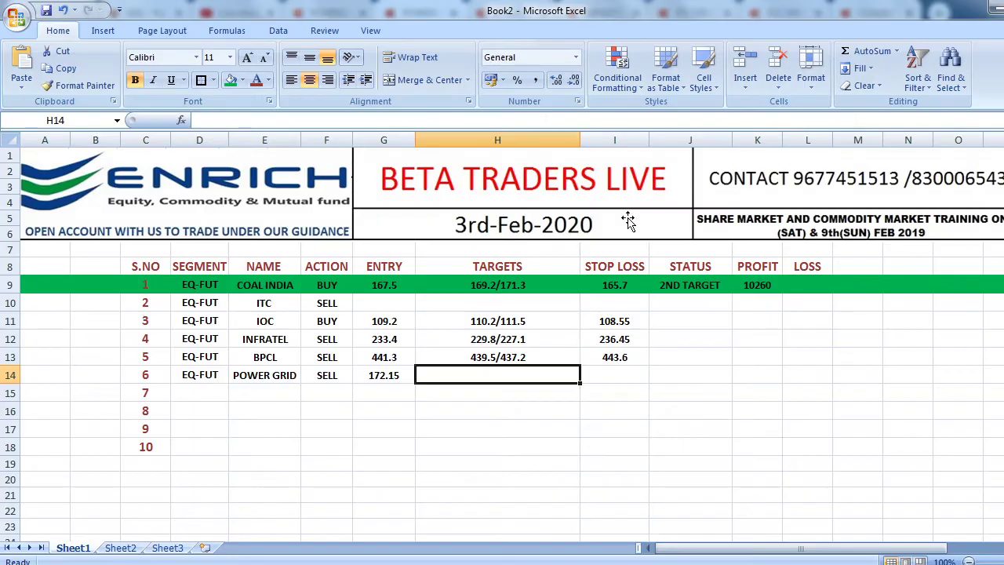
text(170.65)
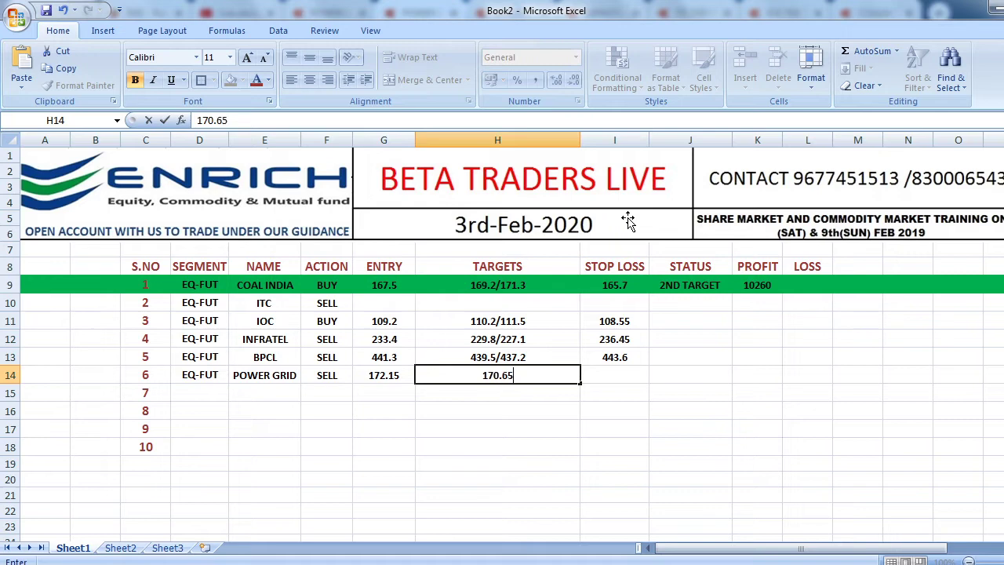
text(/169.1)
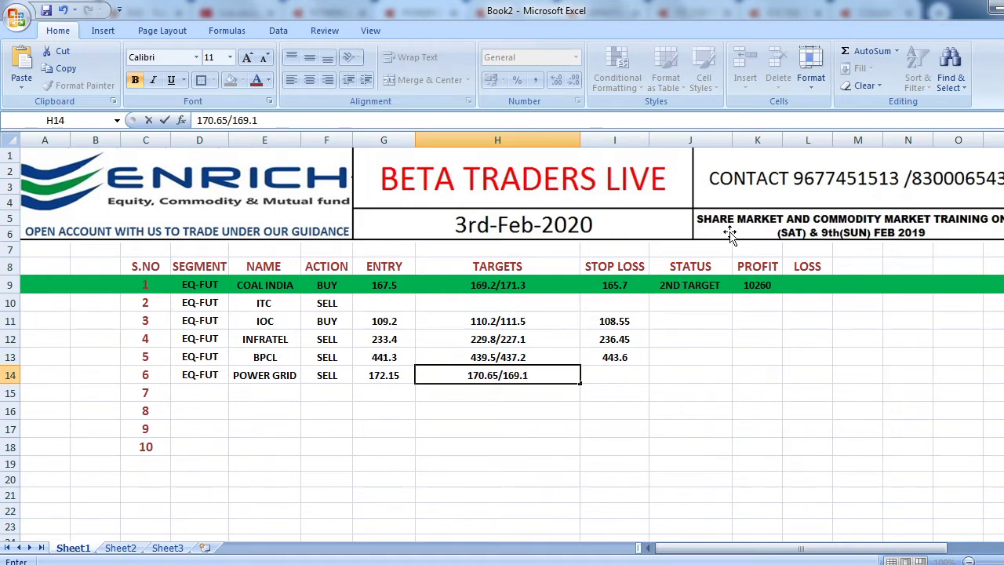
Read the Power Grid chart again and enter 174.1 as Power Grid's stop loss
click(618, 378)
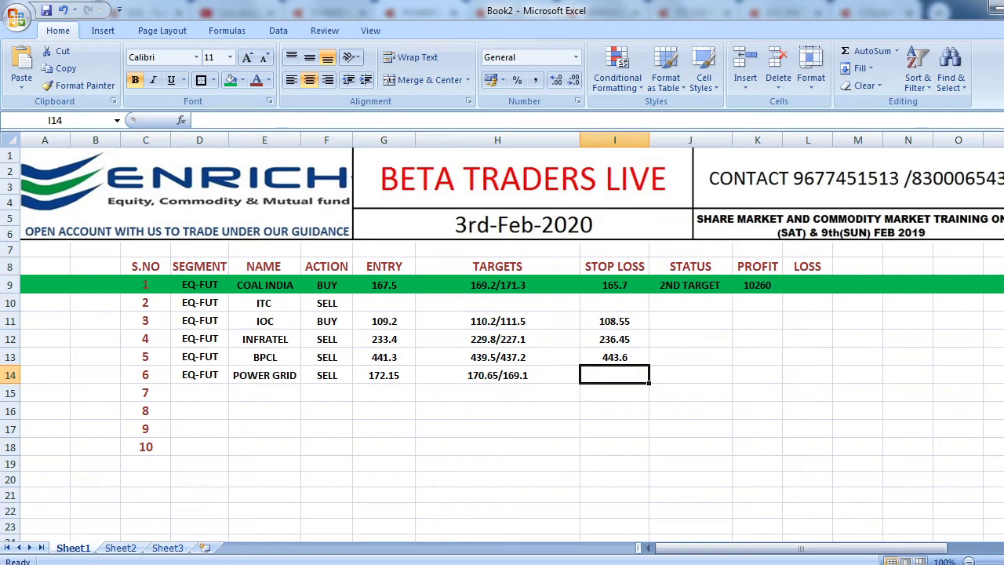
key(alt+Tab)
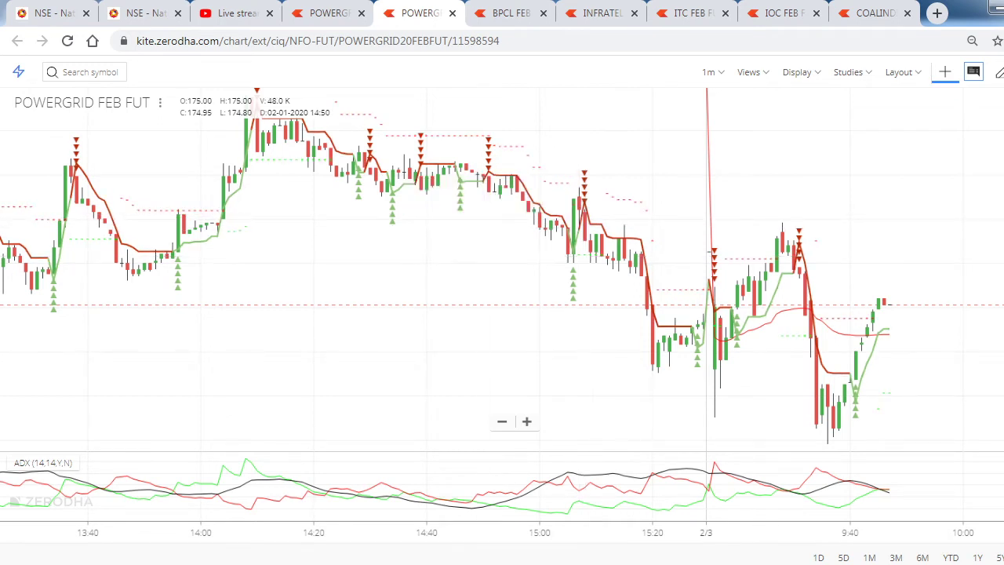
click(480, 558)
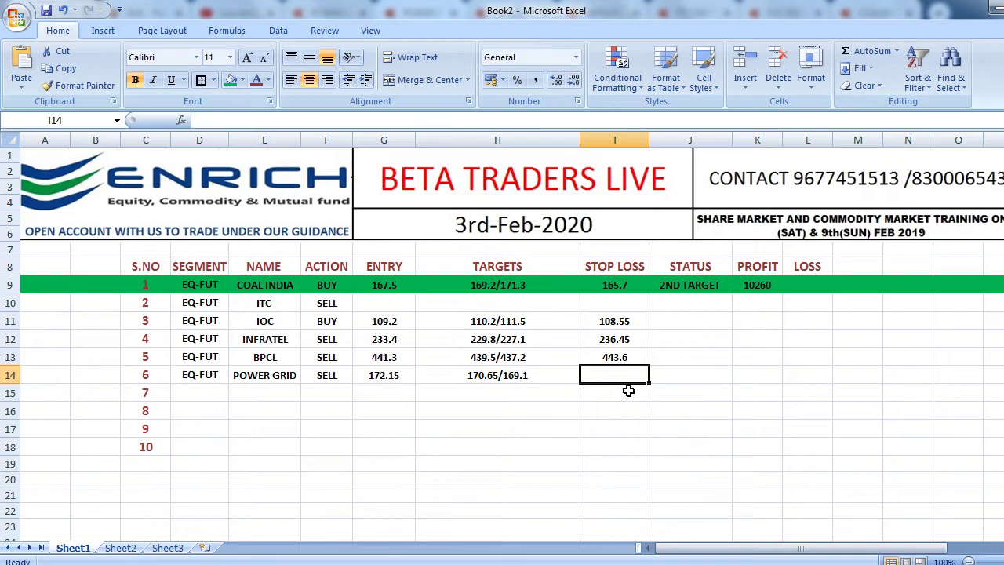
text(174.1)
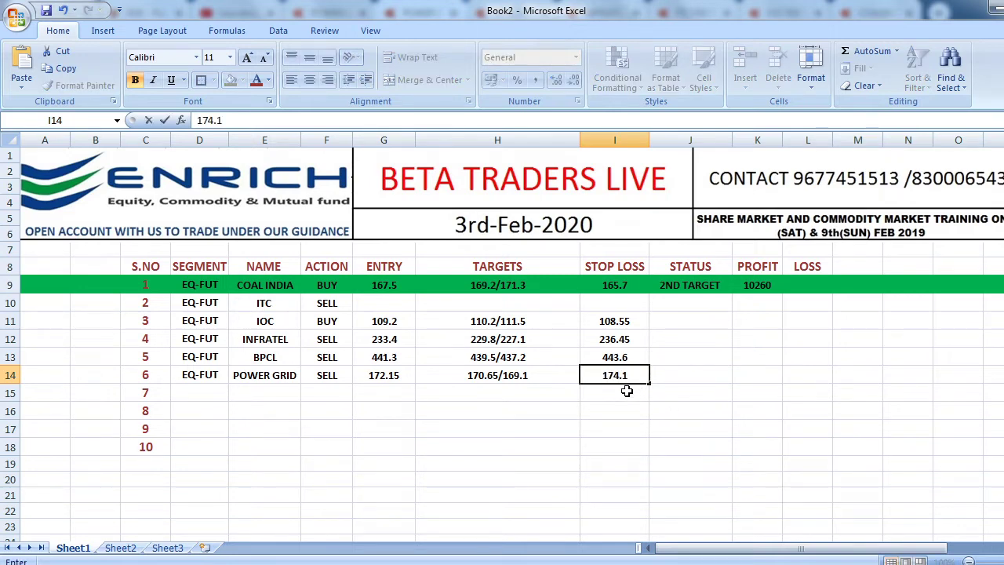
click(631, 422)
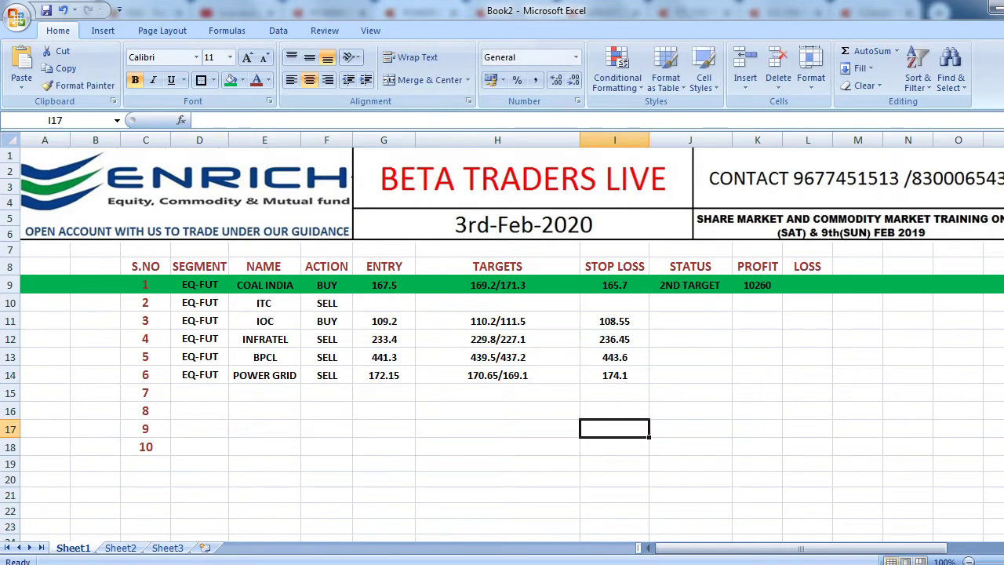
Examine the ITC, IOC, Infratel, BPCL and Power Grid one-minute futures charts in the browser
click(263, 491)
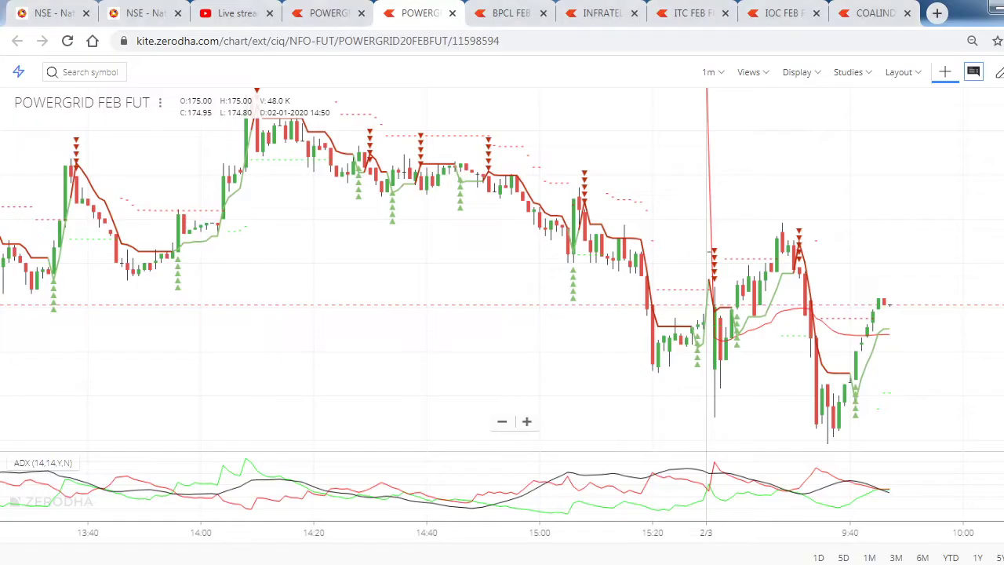
click(694, 14)
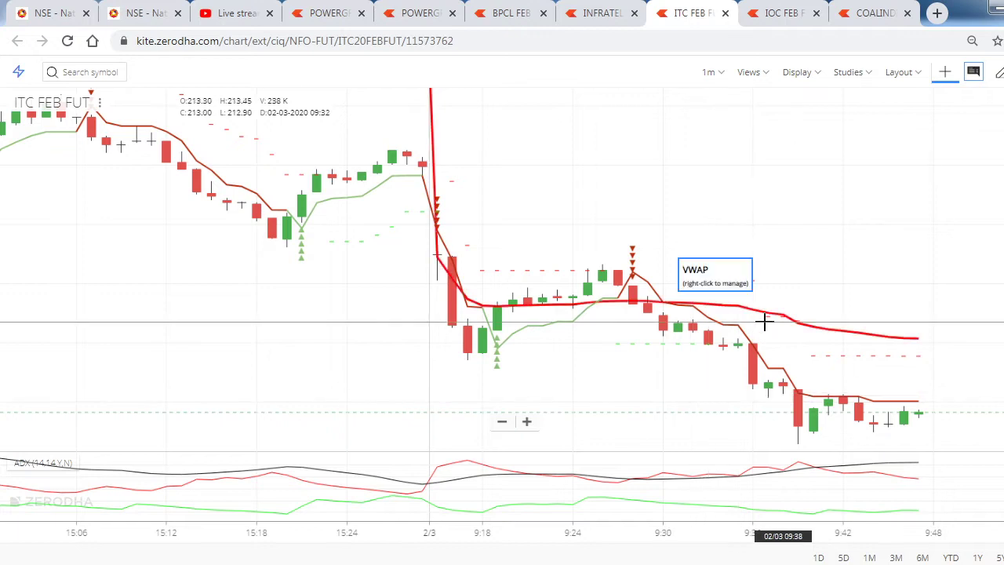
click(786, 12)
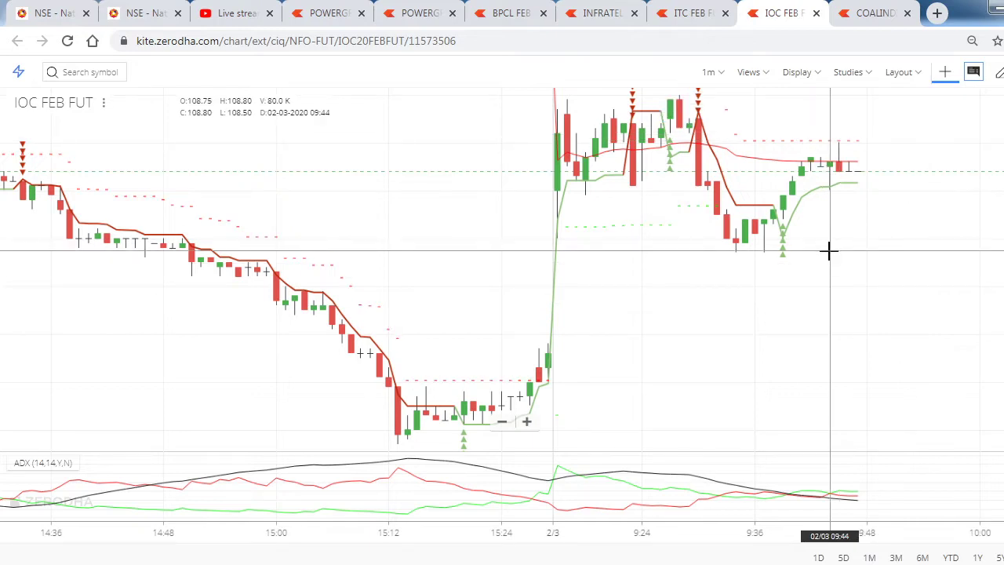
click(673, 7)
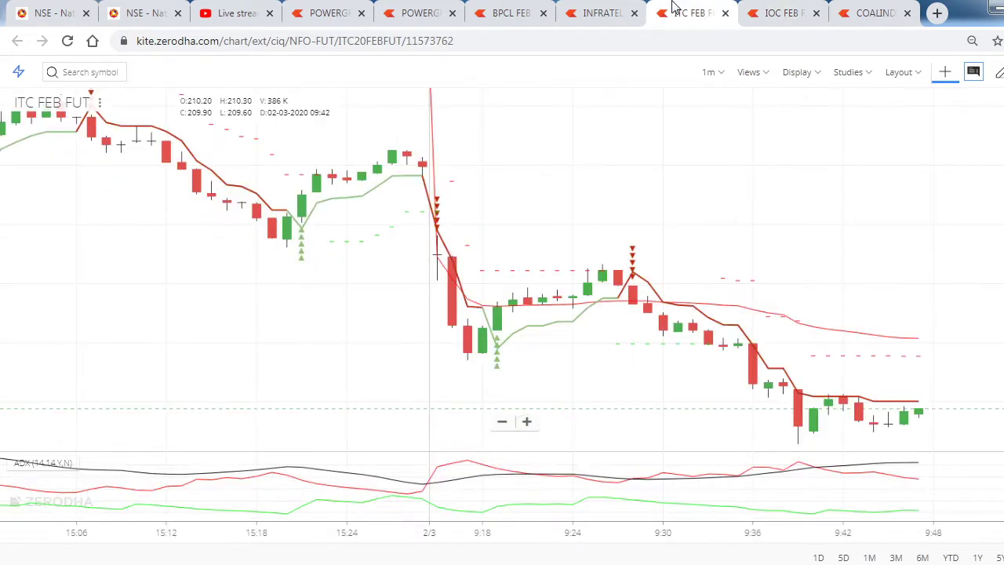
click(571, 8)
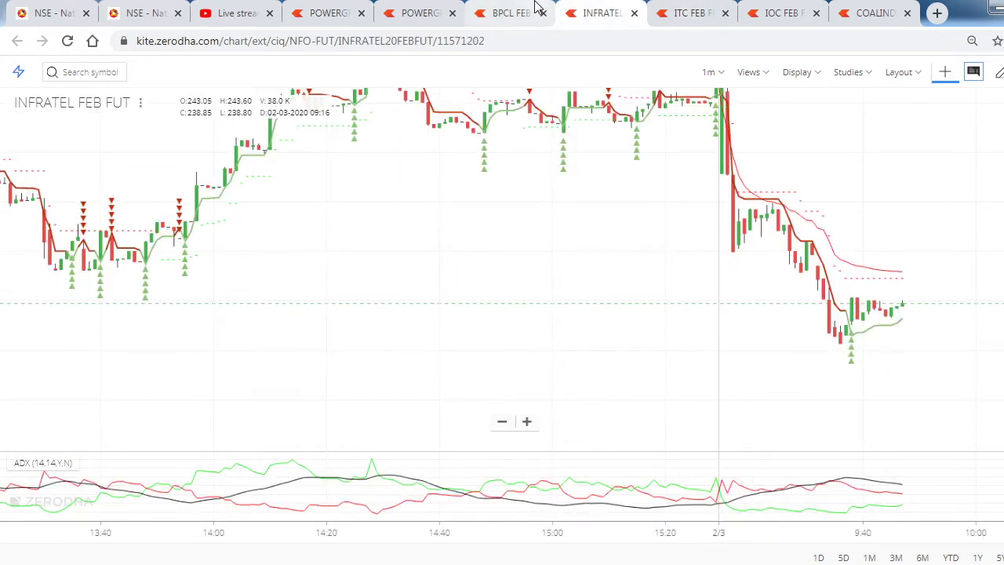
click(535, 9)
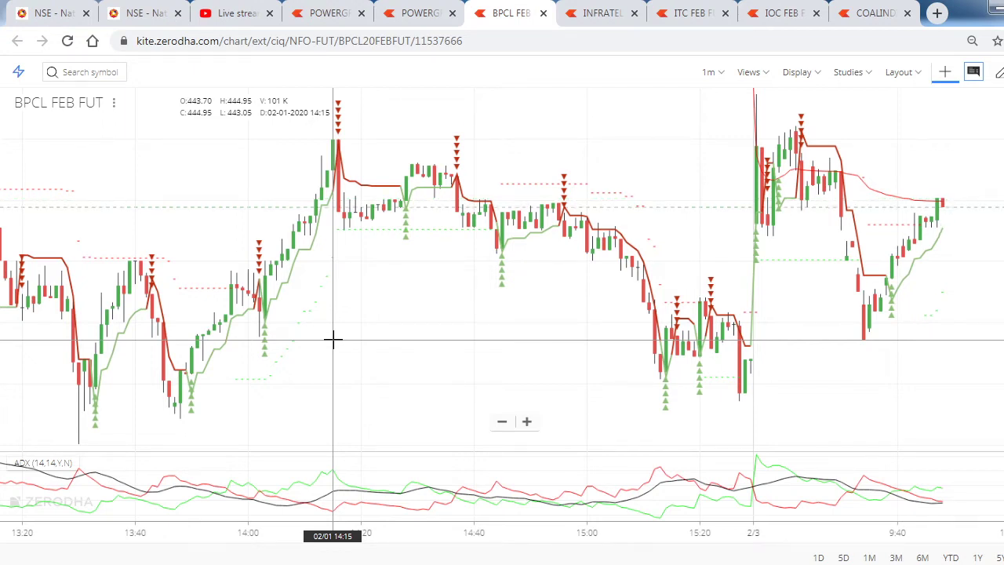
click(409, 6)
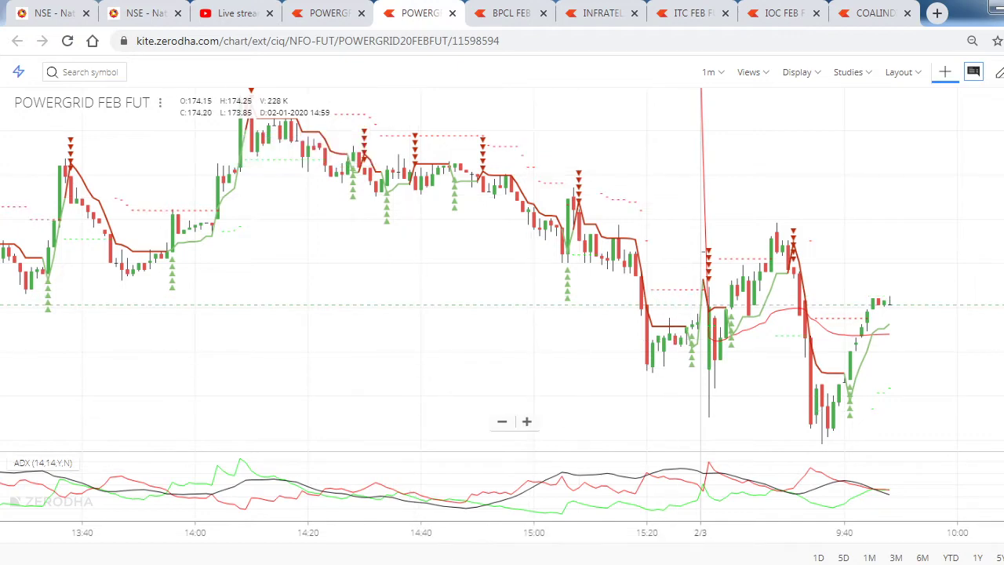
key(alt+Tab)
key(alt+Tab)
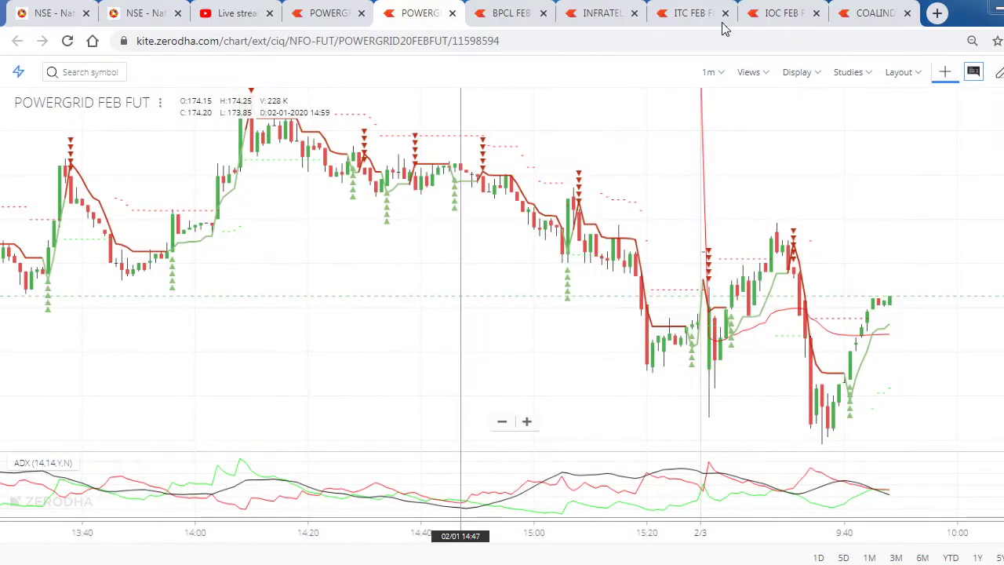
Read the ITC futures chart and enter 212.5 as ITC's entry price in the Excel trade sheet
click(727, 8)
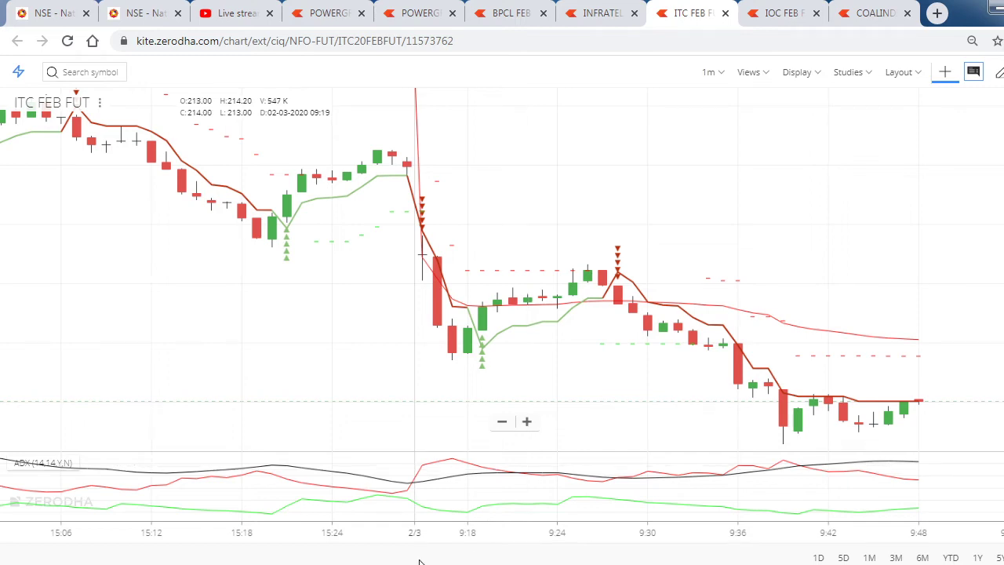
key(alt+Tab)
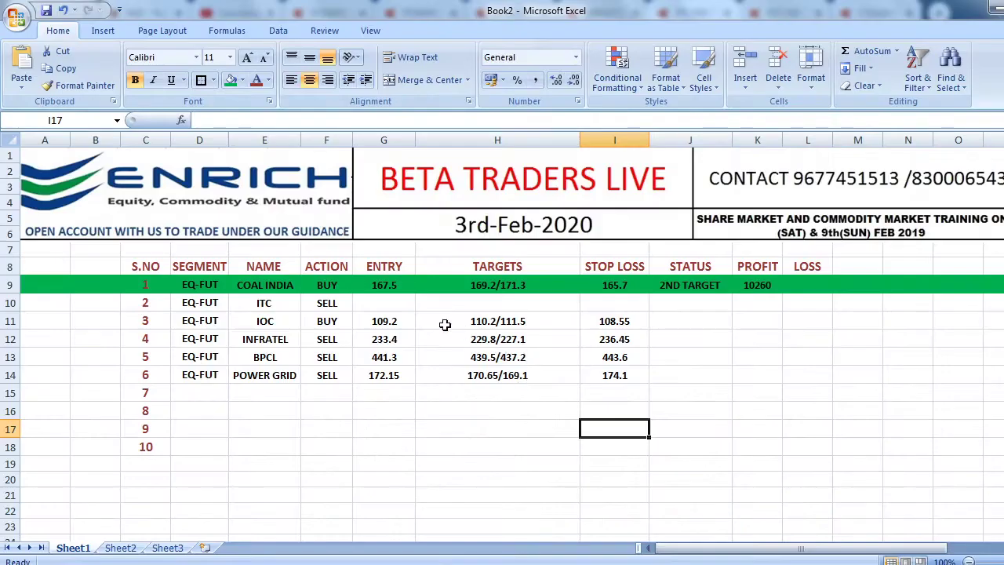
text(212.5)
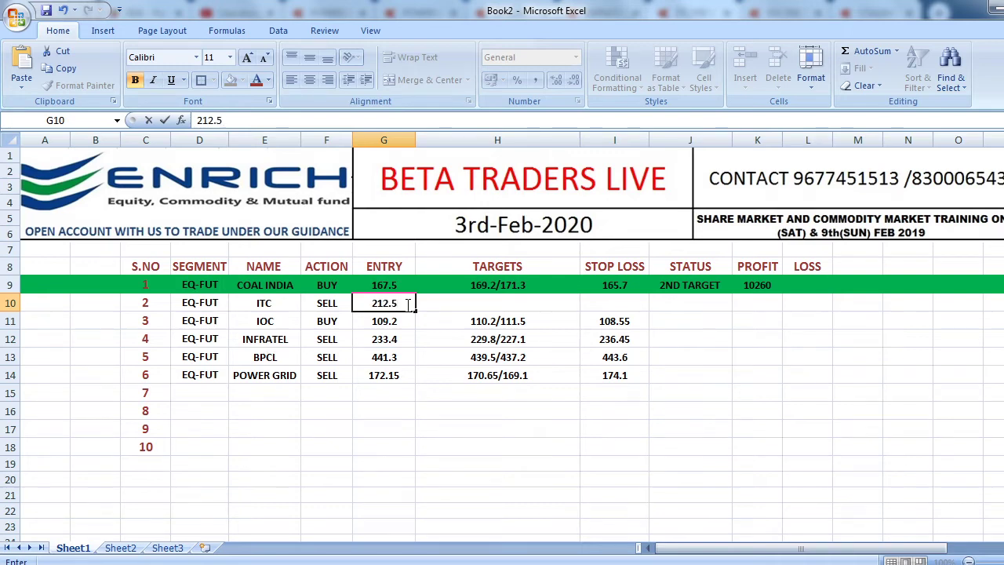
key(Tab)
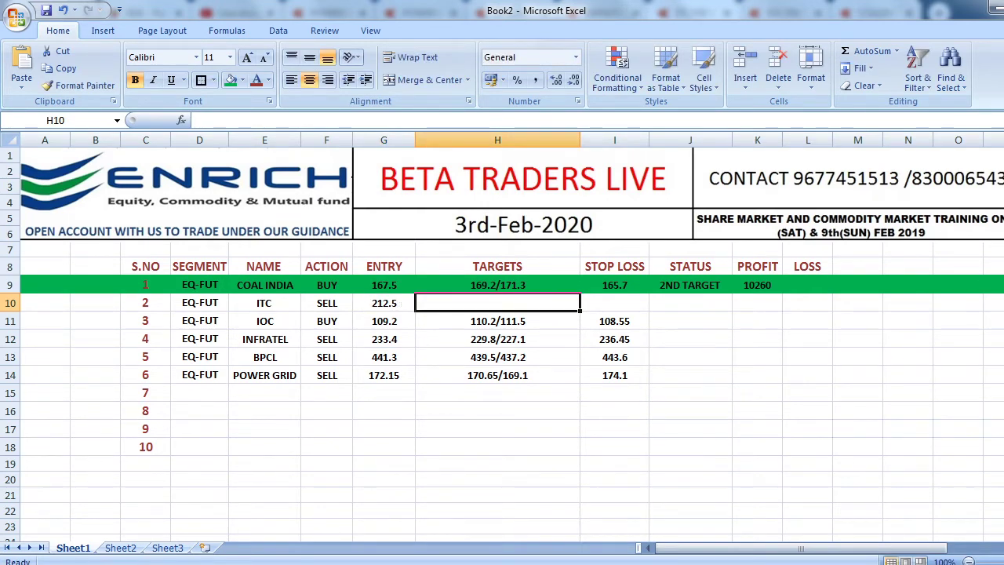
Check the ITC chart and enter 210.5/208.2 as ITC's targets in the trade sheet
key(alt+Tab)
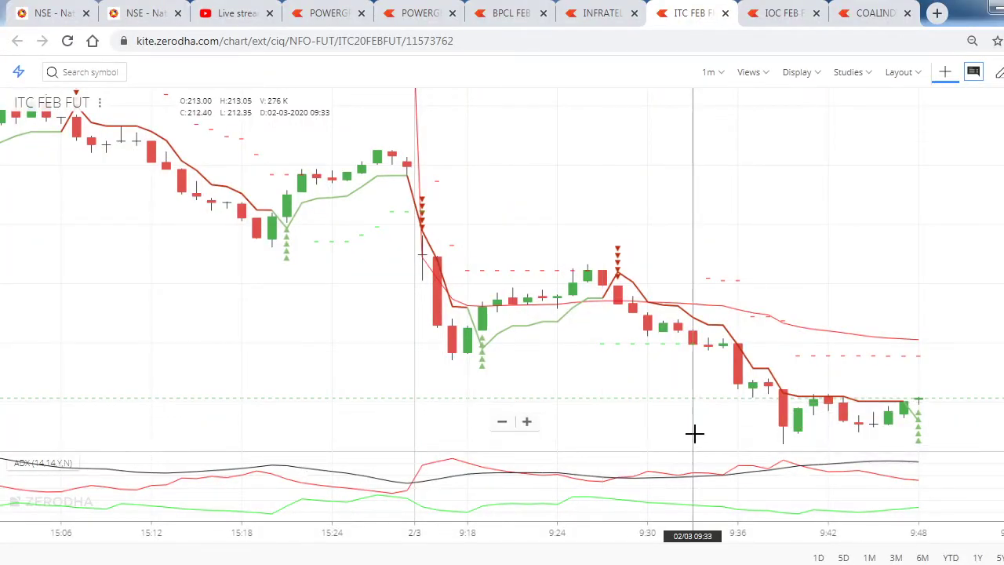
key(alt+Tab)
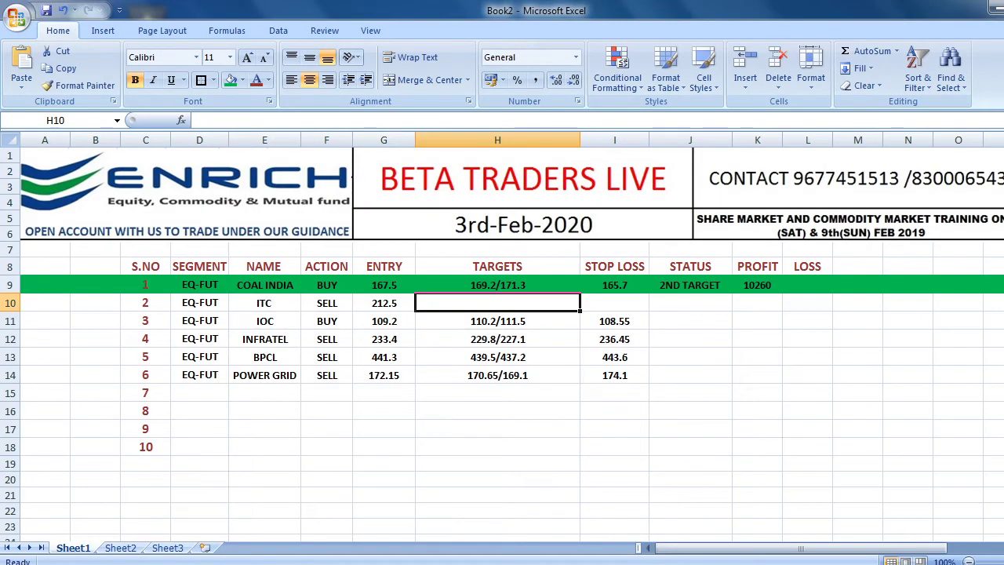
text(210.5/)
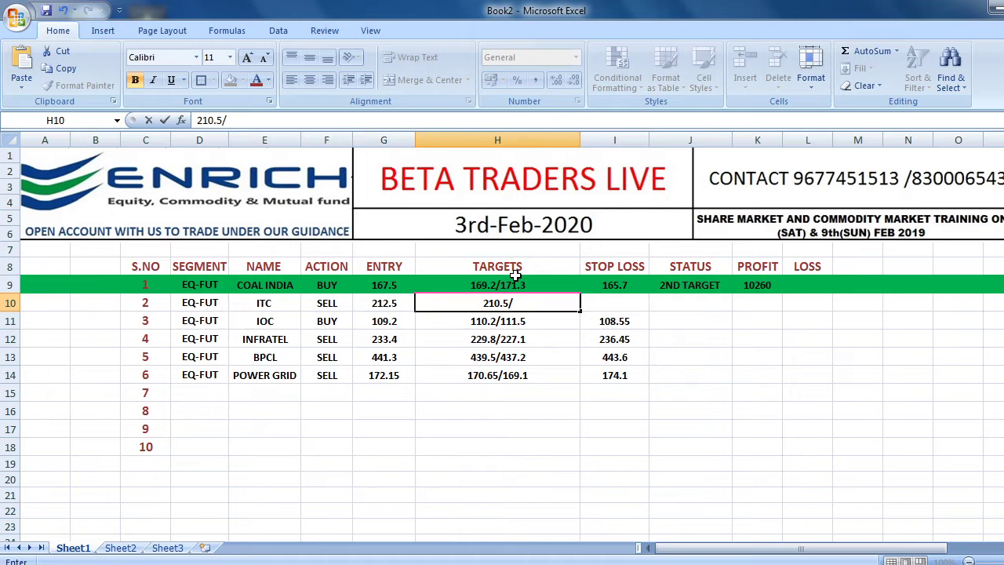
text(208.2)
Review the ITC chart once more and enter 215 as ITC's stop loss
click(621, 303)
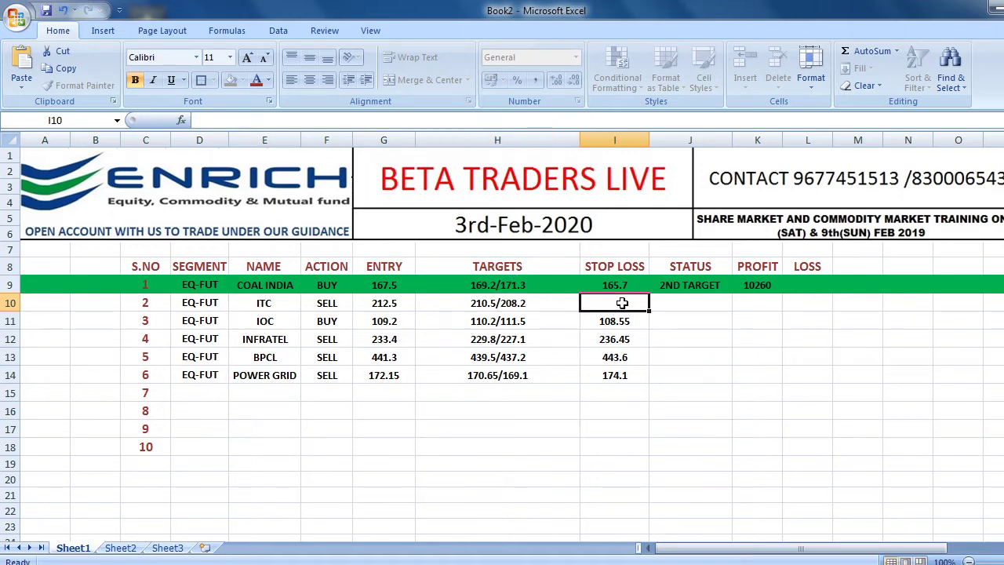
key(alt+Tab)
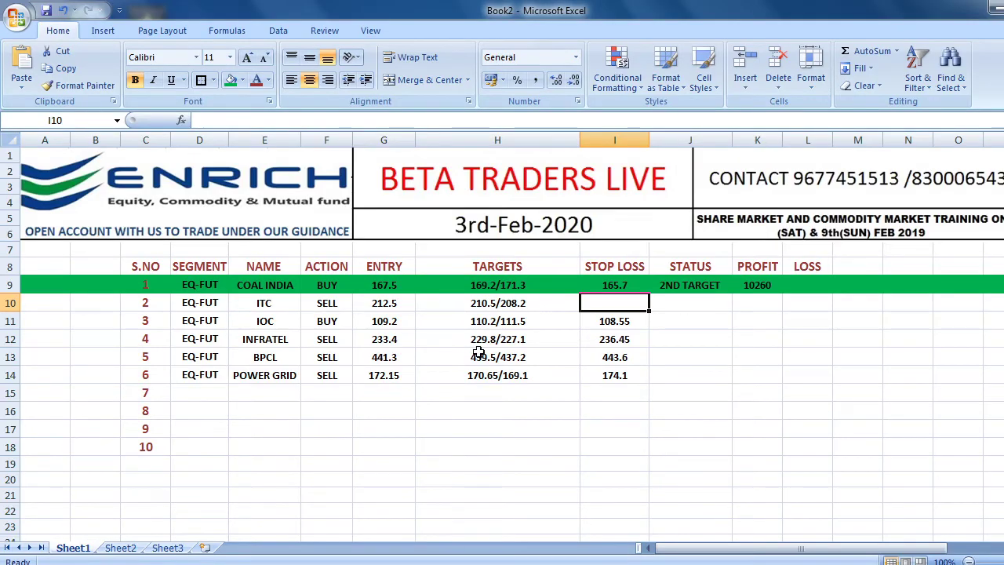
text(21)
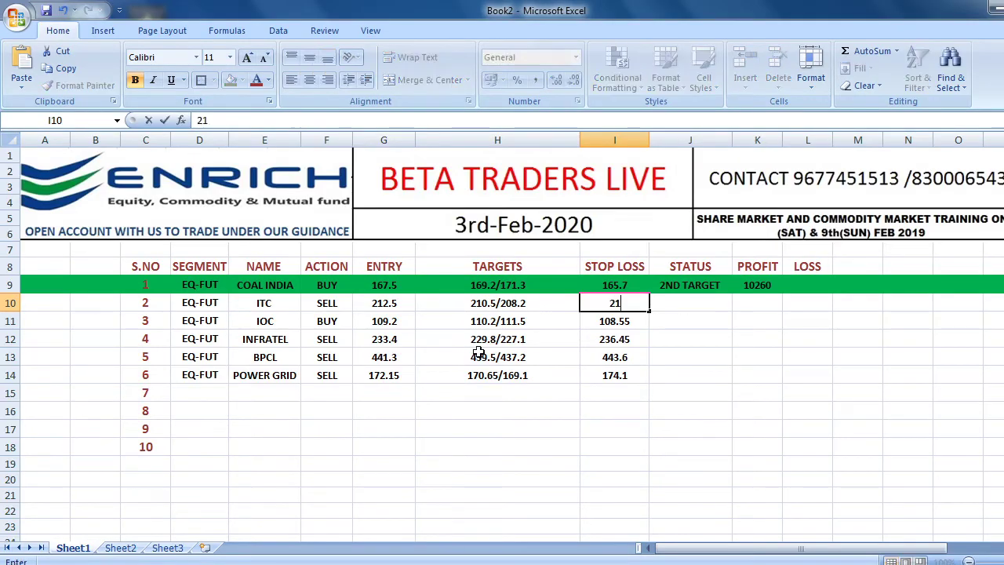
text(5)
key(Tab)
key(Down)
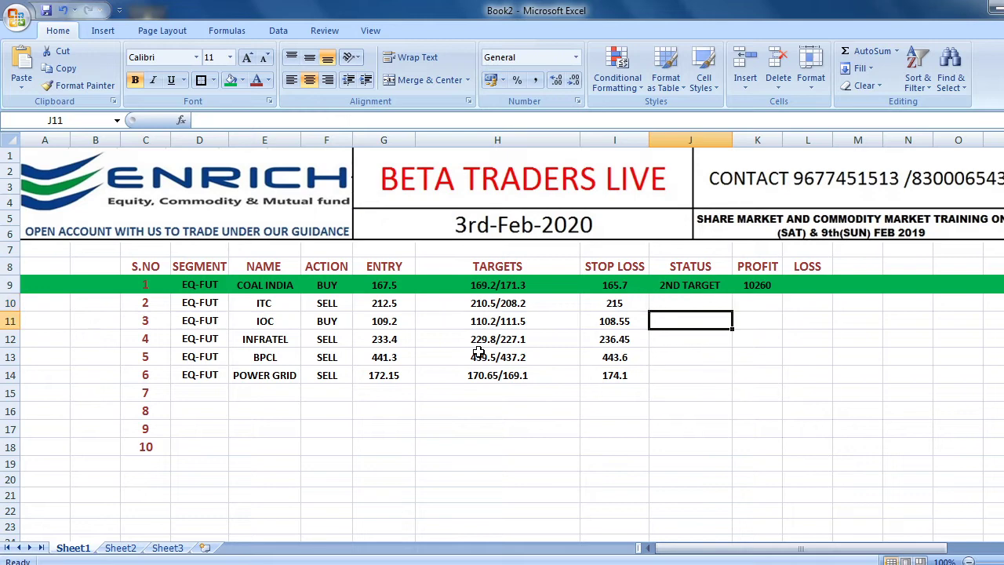
Check the ITC and IOC futures charts in the browser, and enter STOPLOSS as IOC's status in the Excel trade sheet
key(Up)
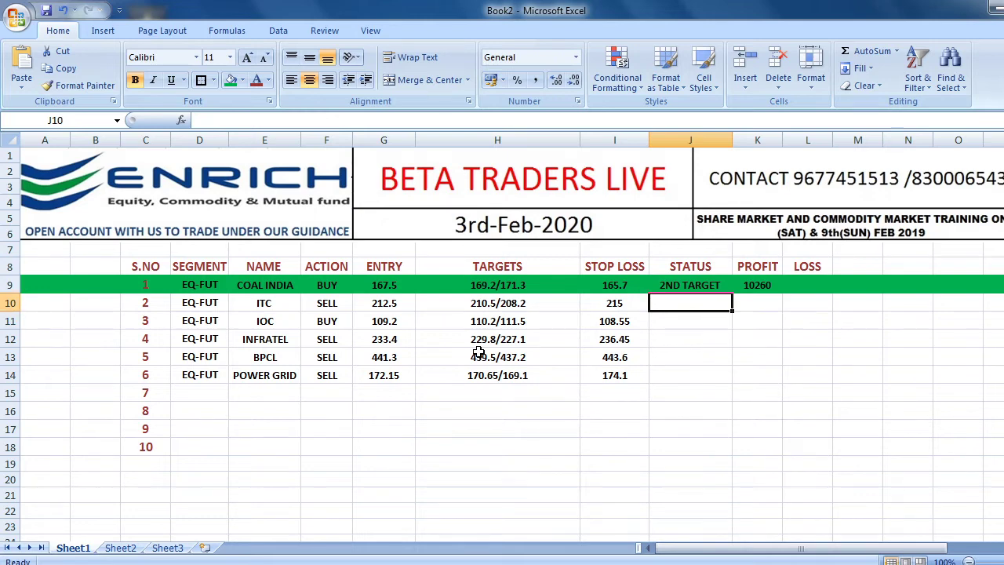
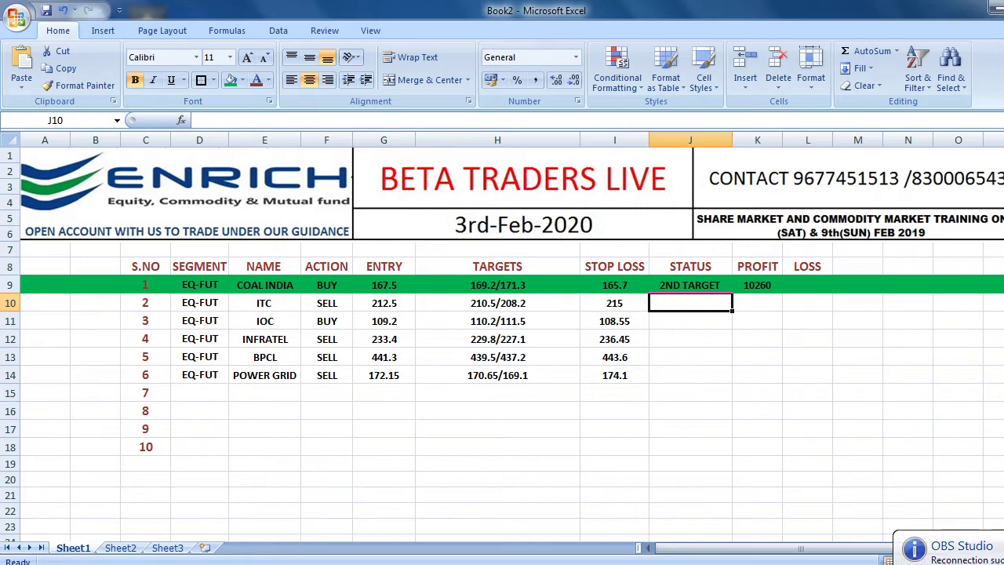
click(916, 548)
key(alt+Tab)
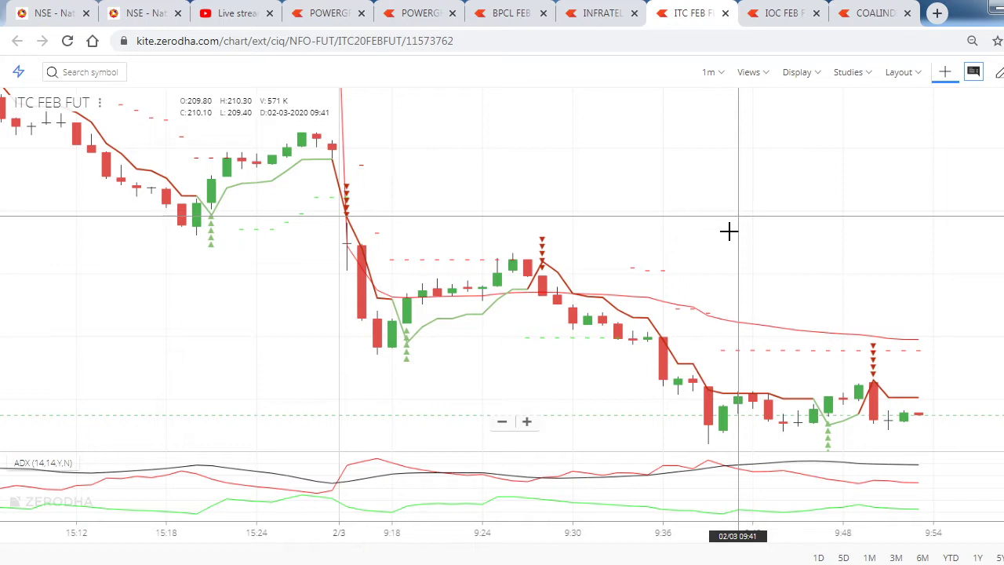
key(ctrl+Tab)
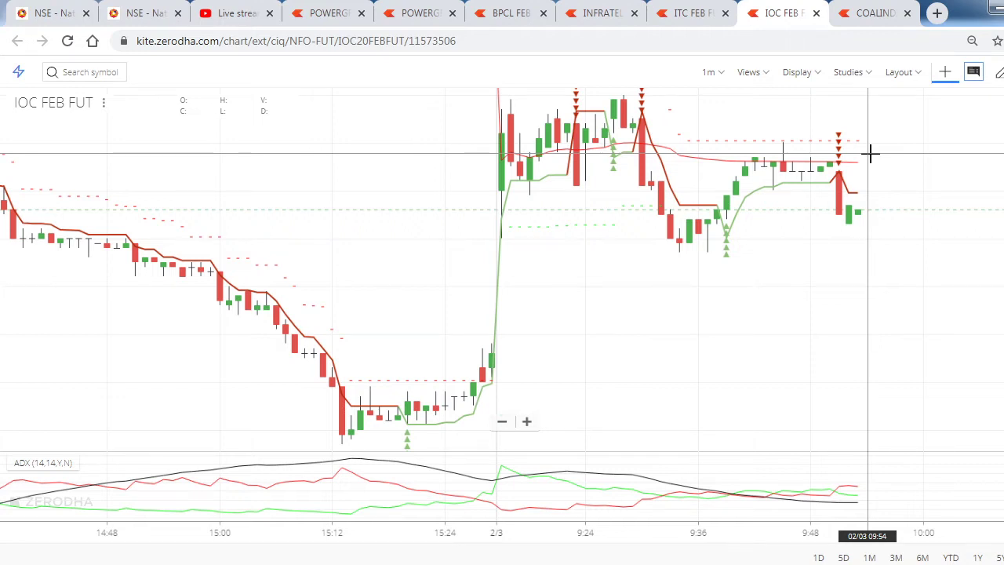
key(alt+Tab)
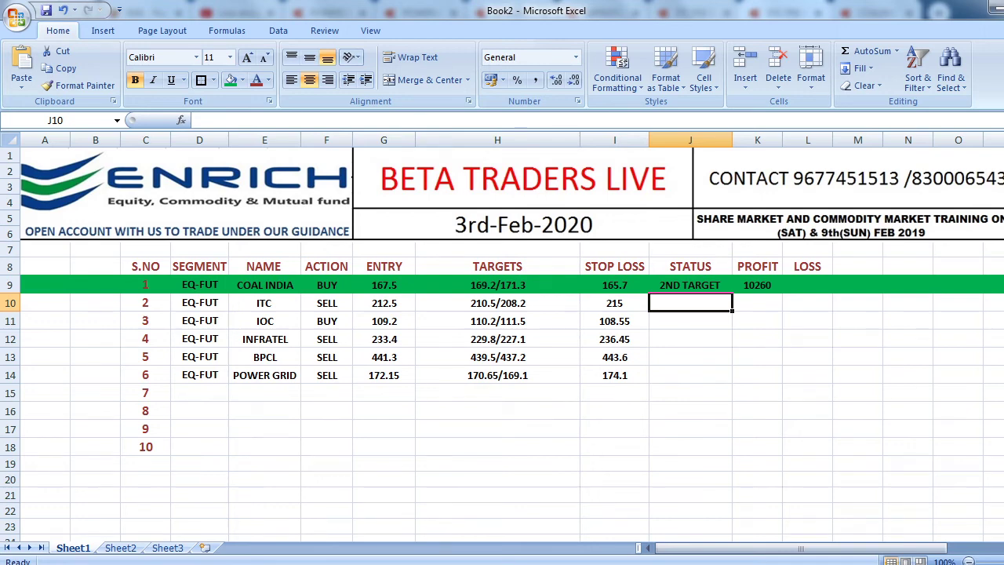
key(alt+Tab)
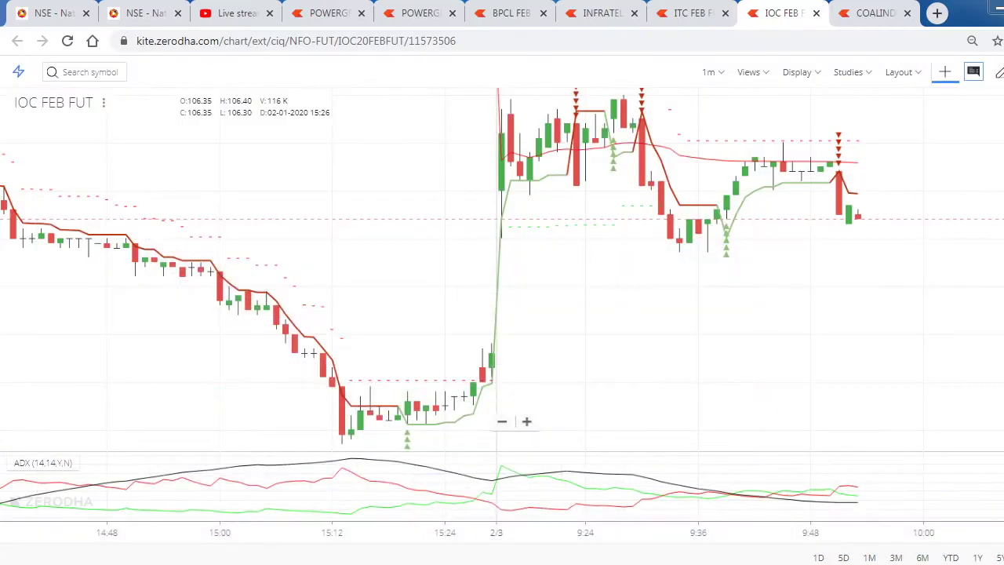
key(alt+Tab)
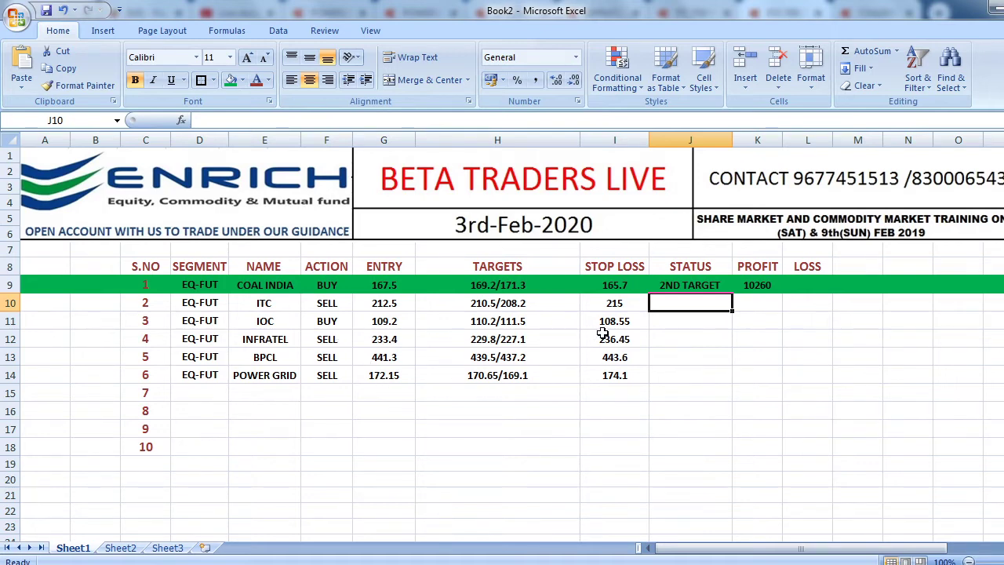
click(661, 322)
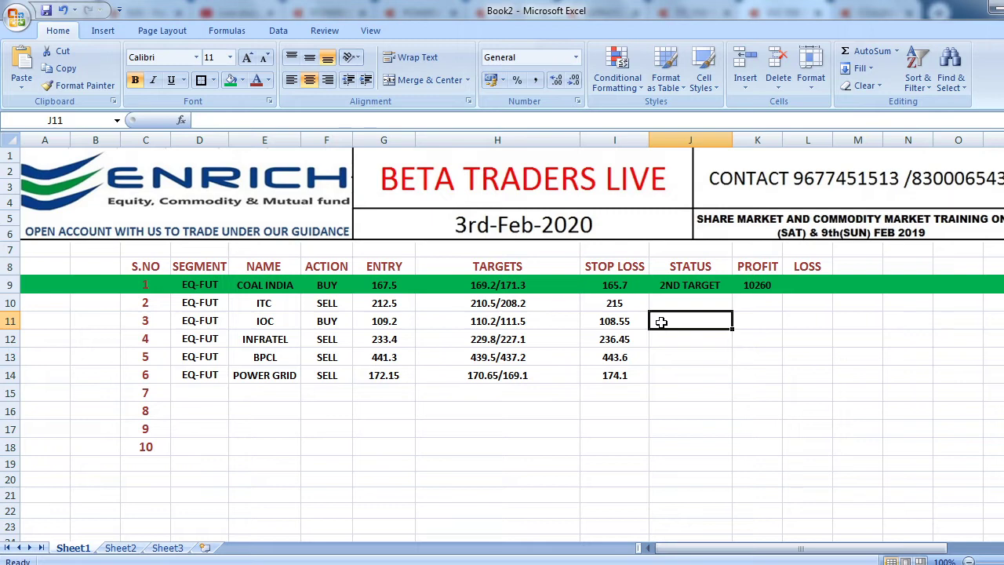
text(STOPLOSS)
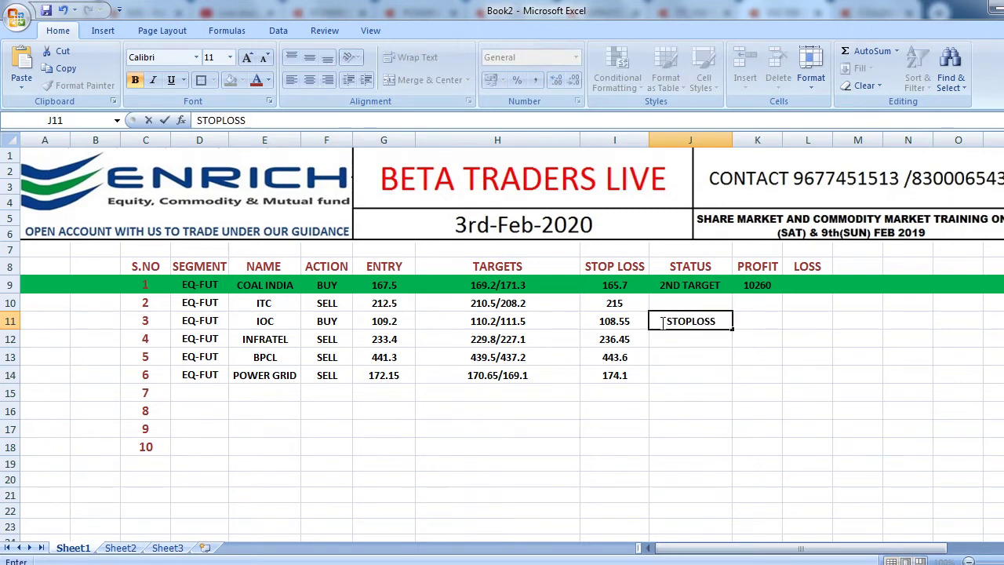
click(603, 411)
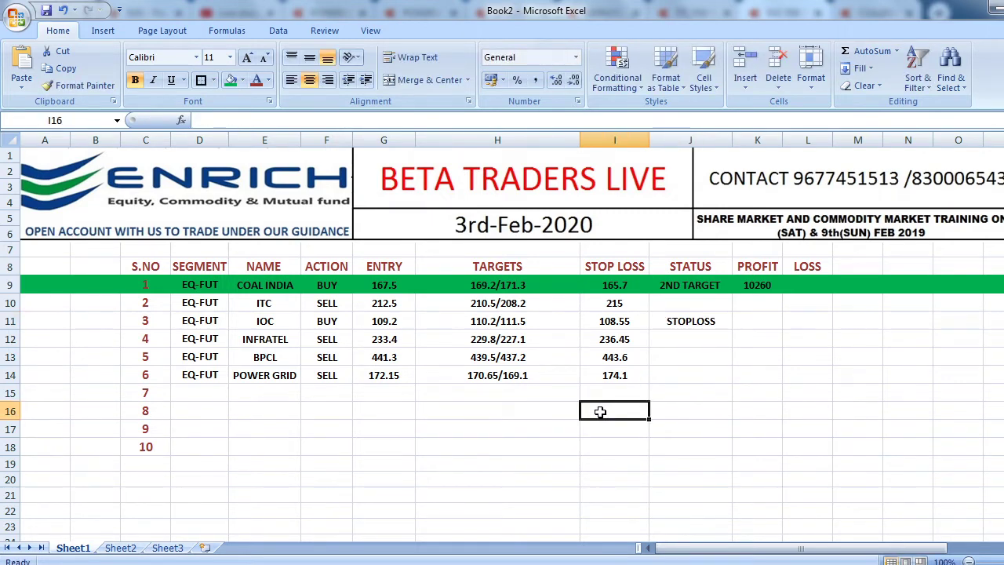
Fill the entire IOC row of the trade sheet with red
click(10, 321)
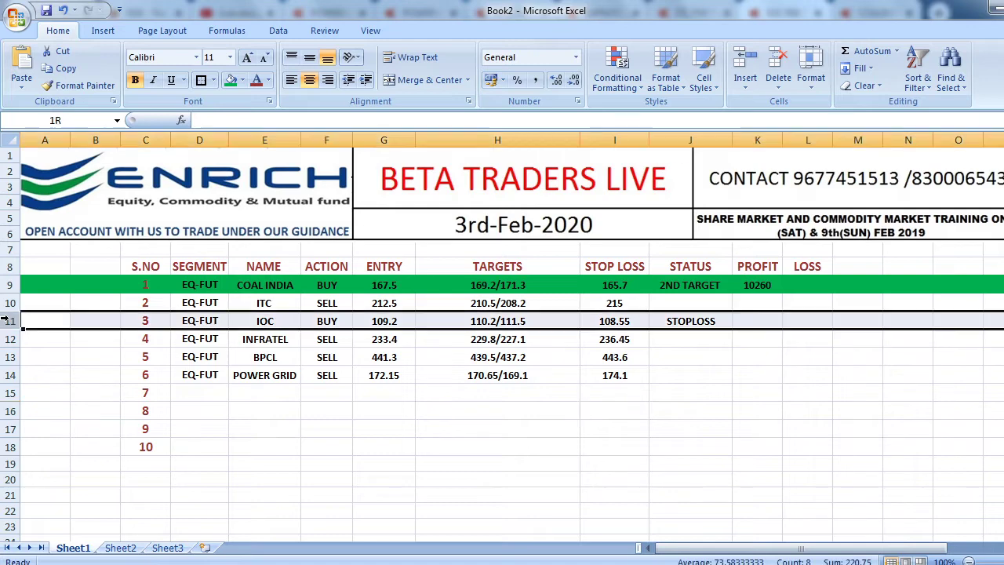
click(242, 80)
click(247, 202)
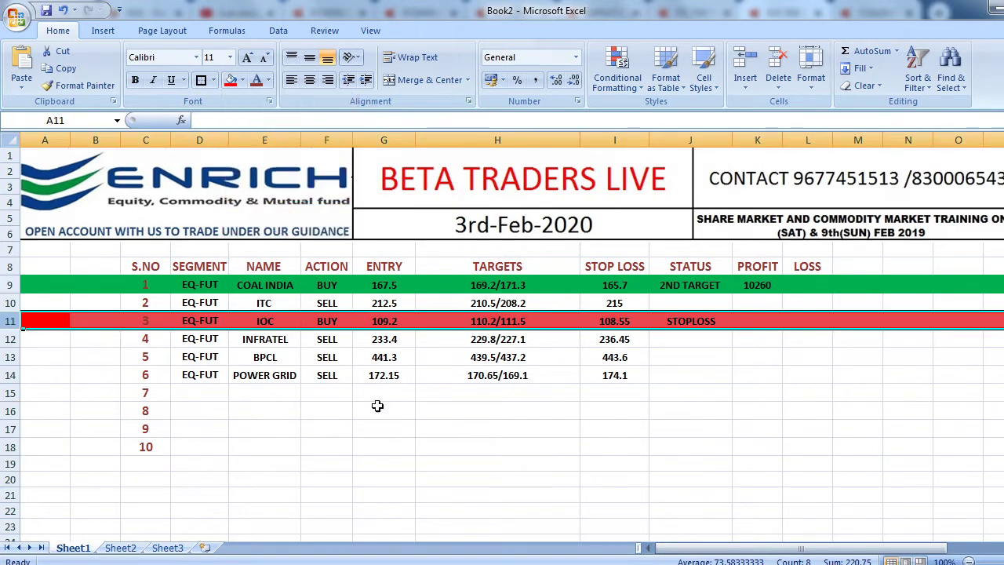
click(377, 405)
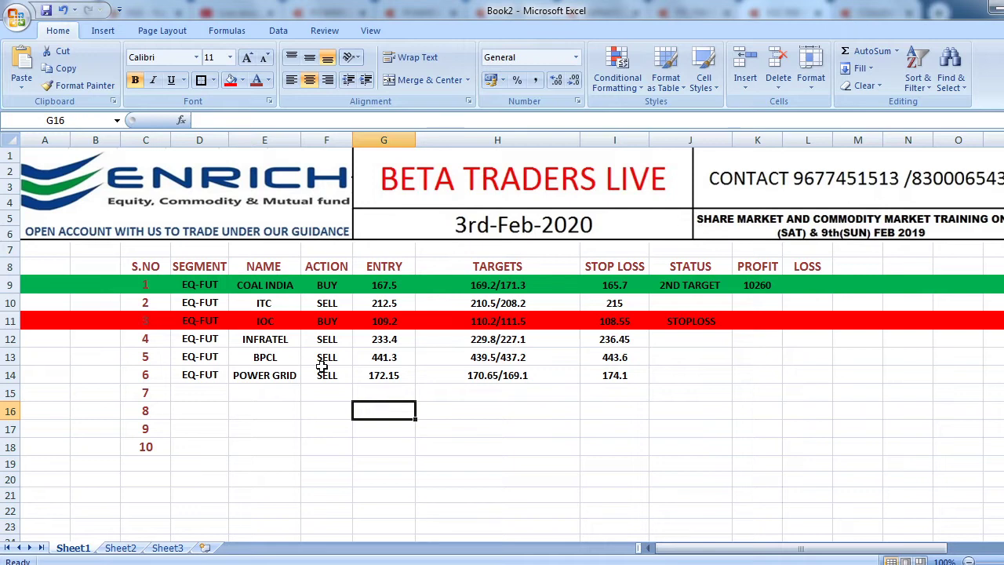
Change the font colour of the Coal India and IOC rows to white
click(9, 285)
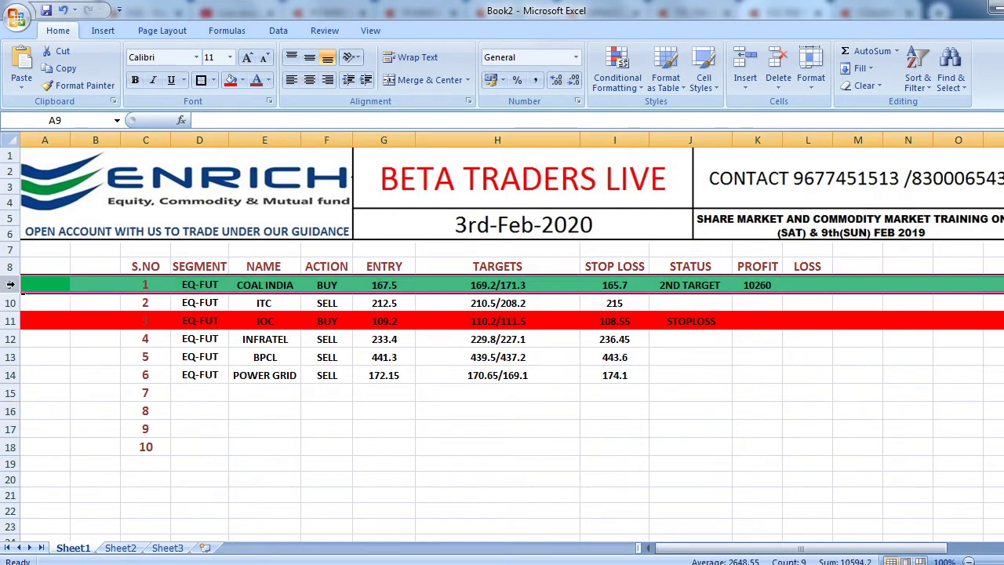
click(268, 80)
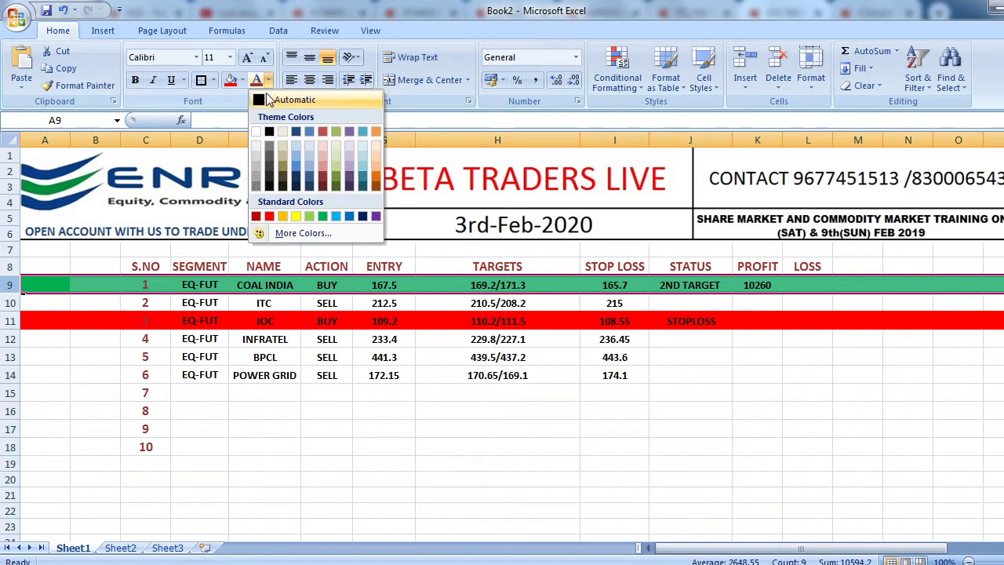
click(259, 128)
click(407, 444)
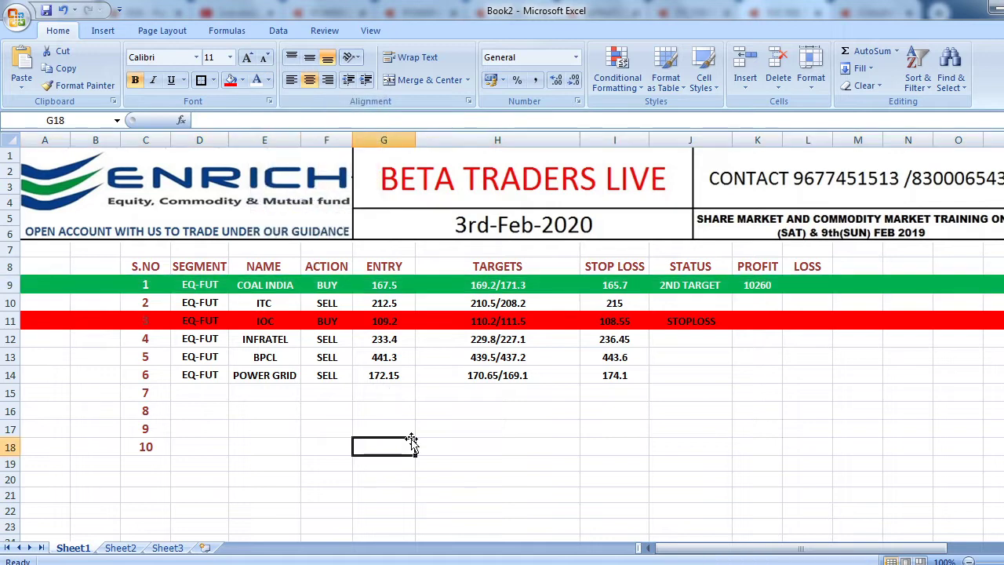
click(9, 321)
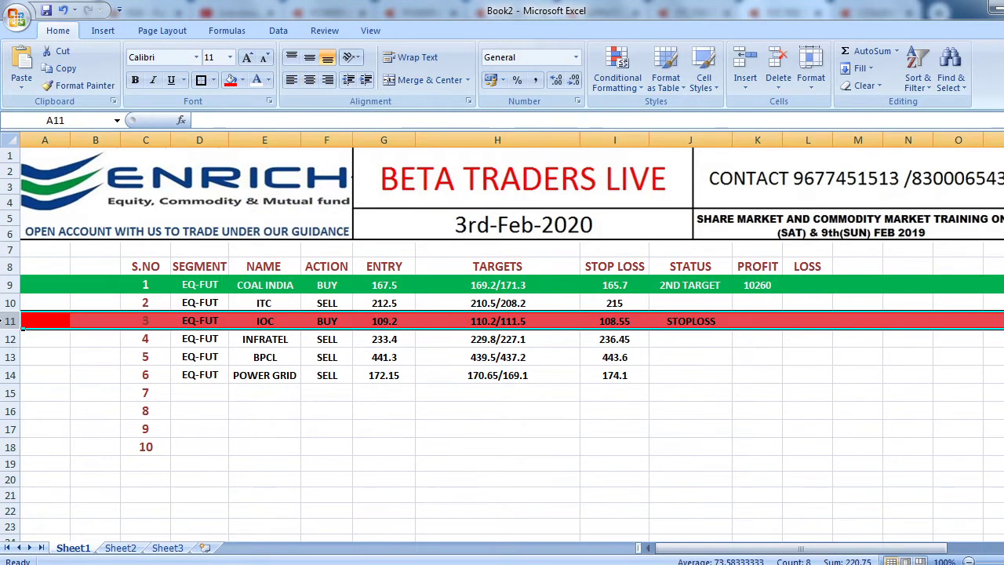
click(258, 81)
click(378, 400)
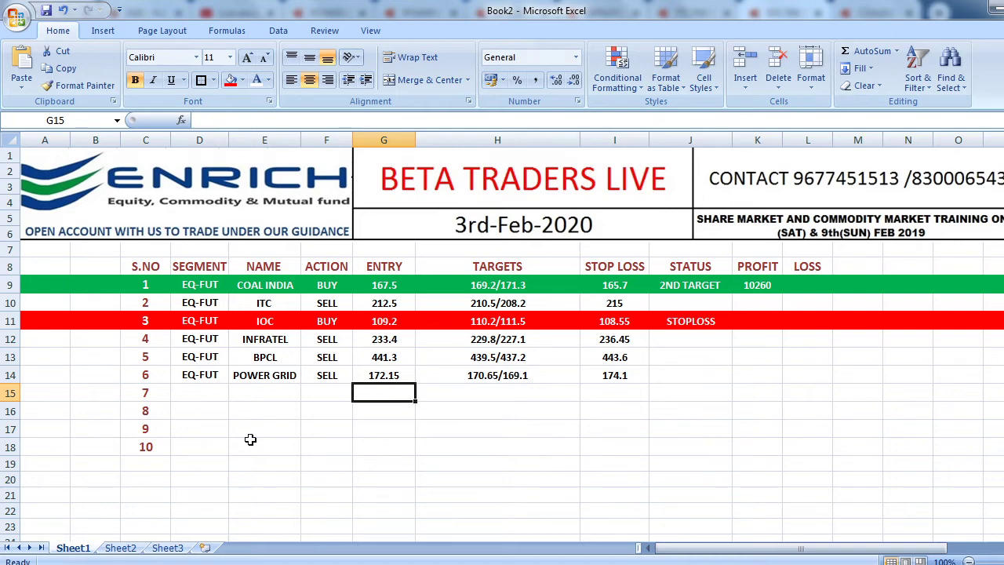
Switch to the browser and open the IOC futures sell order form from the watchlist to check its lot quantity
key(alt+Tab)
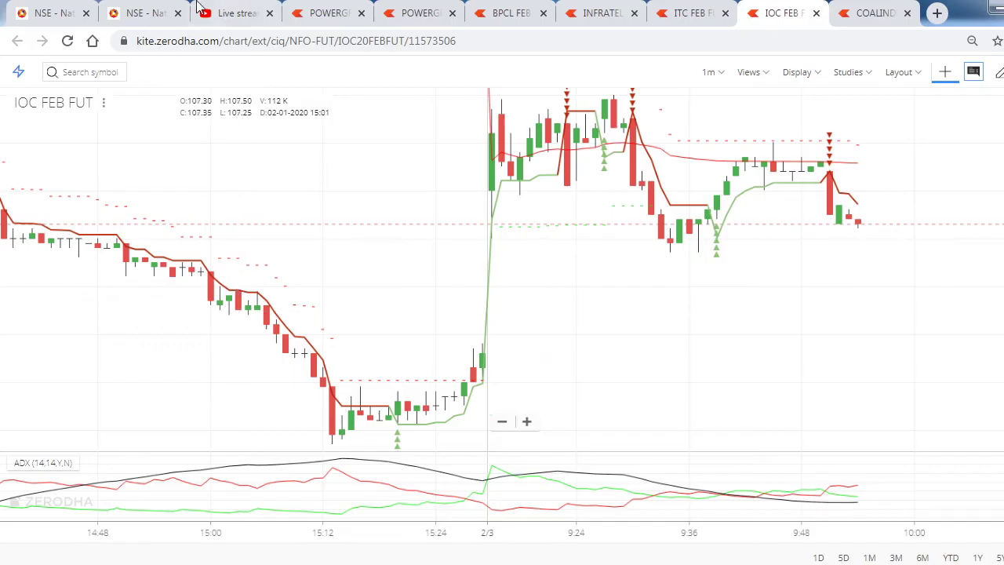
click(235, 13)
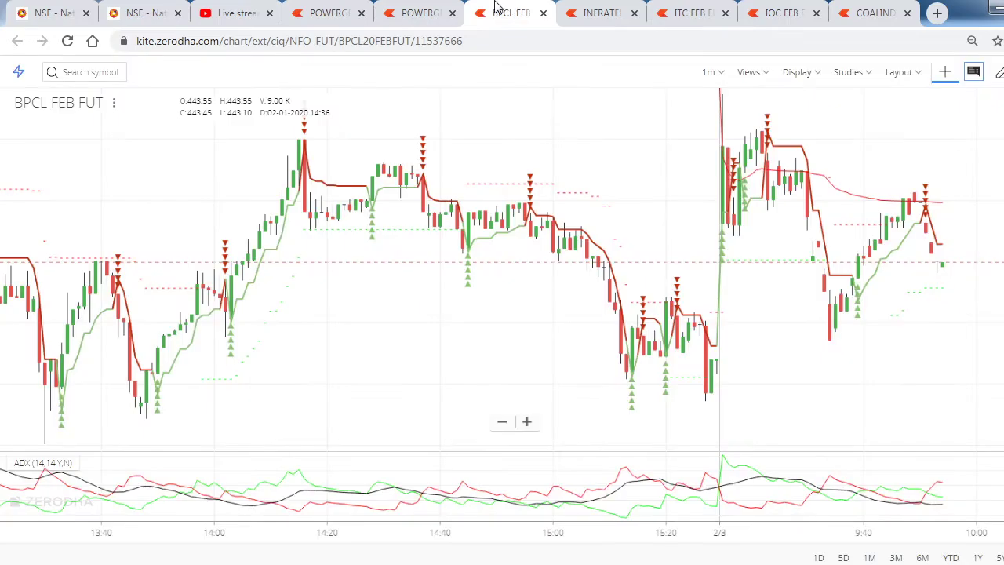
click(417, 8)
click(343, 6)
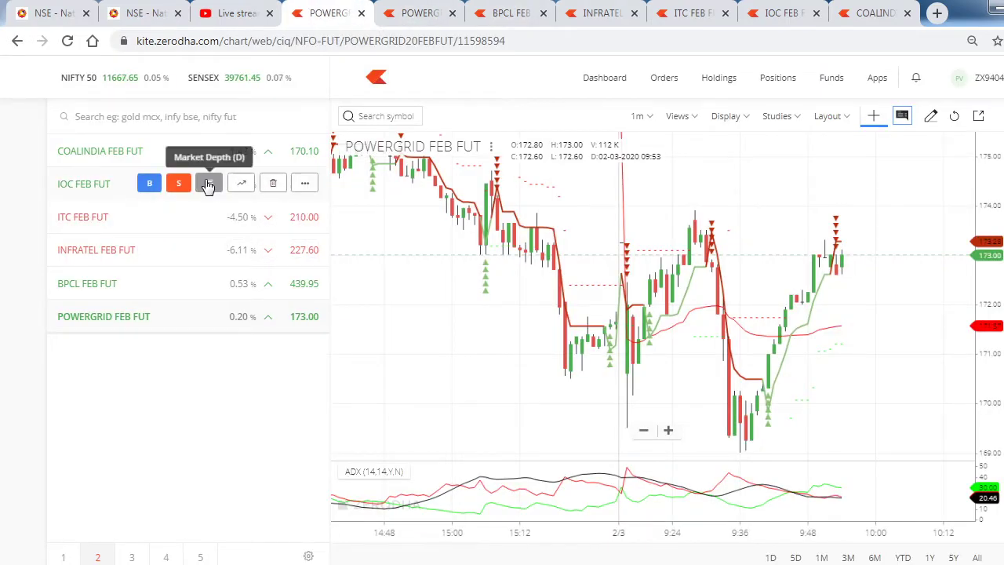
click(187, 184)
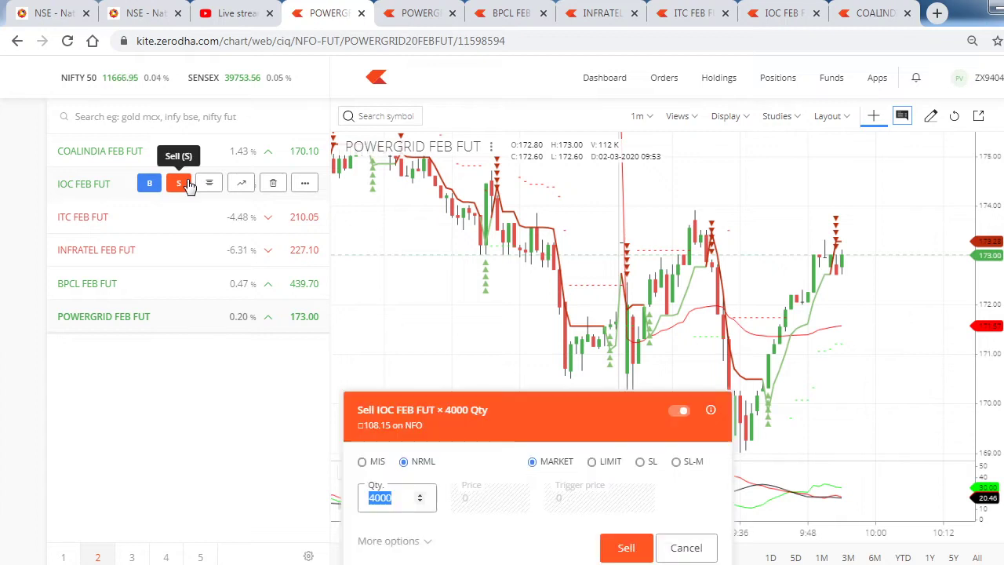
click(686, 548)
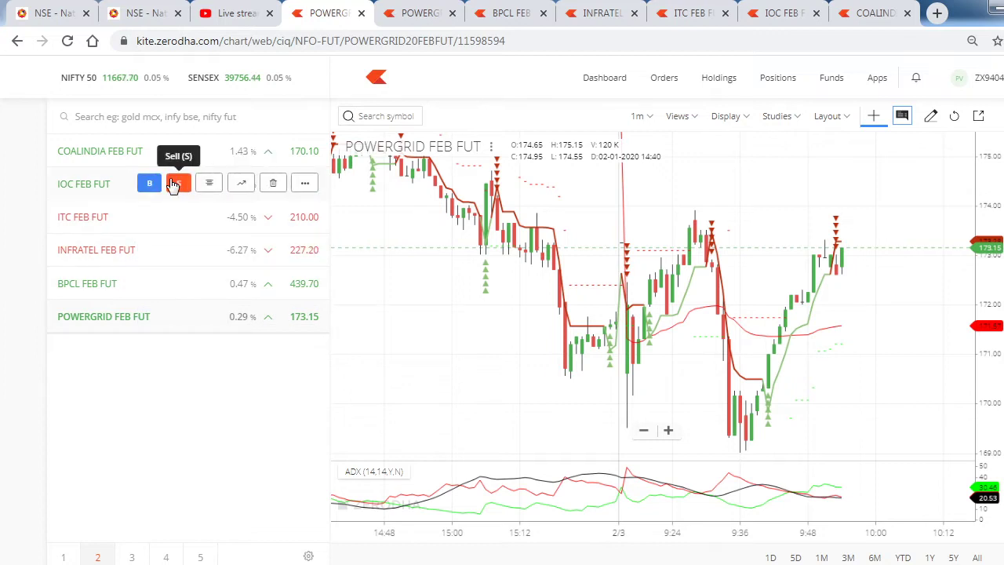
click(176, 183)
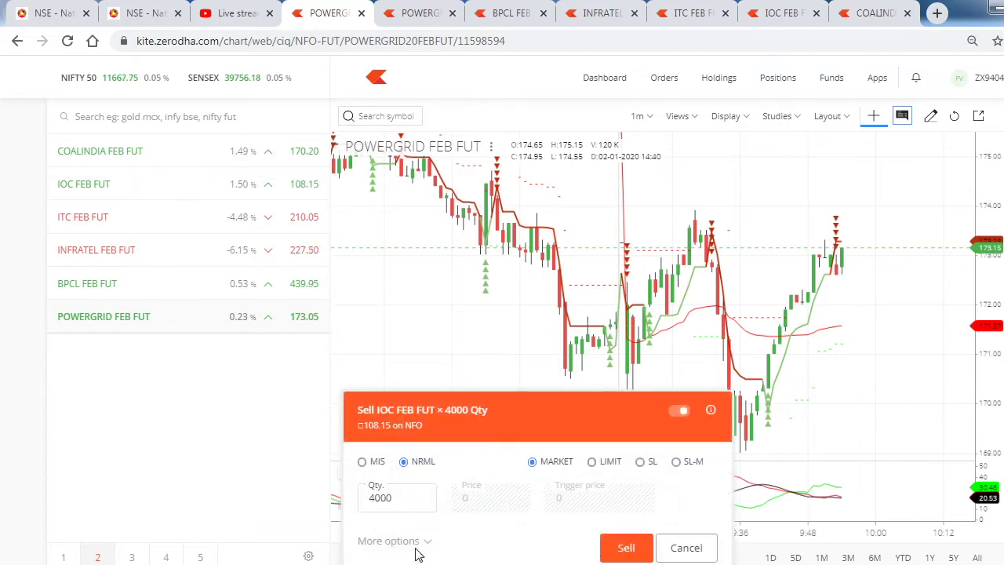
Switch to Calculator and work out IOC's loss by subtracting 108.55 from 109.2 and multiplying by 4000
key(alt+Tab)
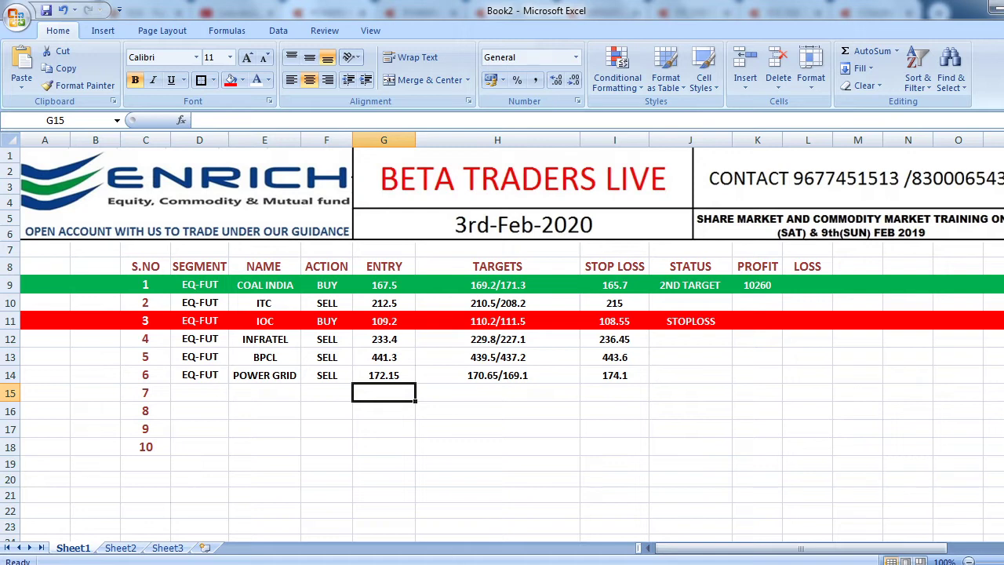
key(alt+Tab)
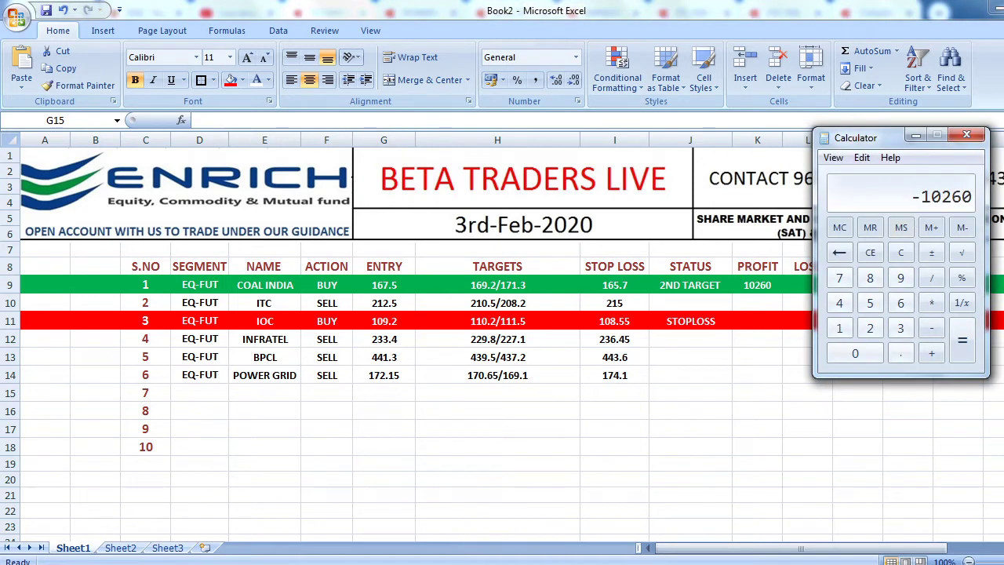
key(Escape)
text(109.)
text(2)
text(10)
text(8.55)
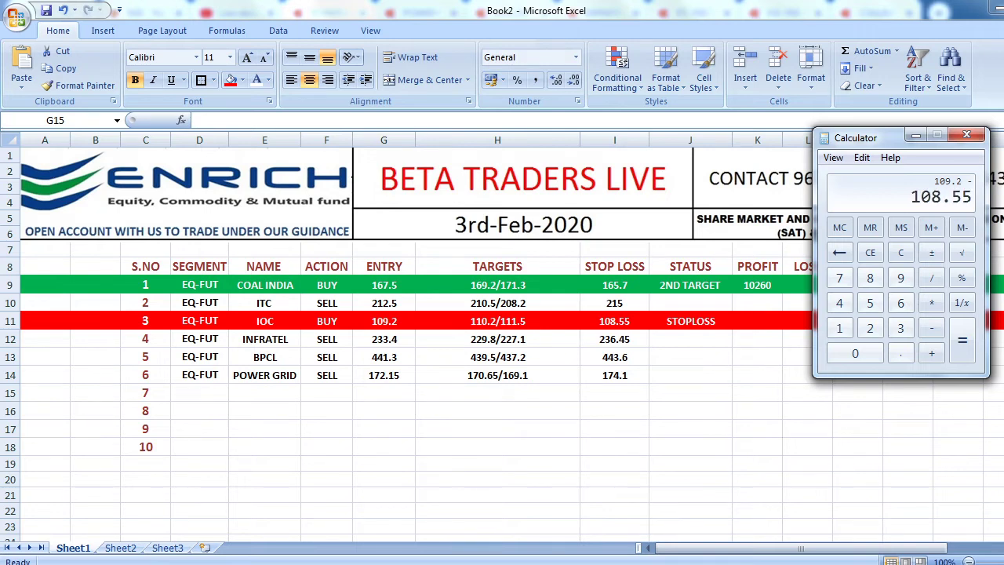
key(Return)
text(4000)
key(Return)
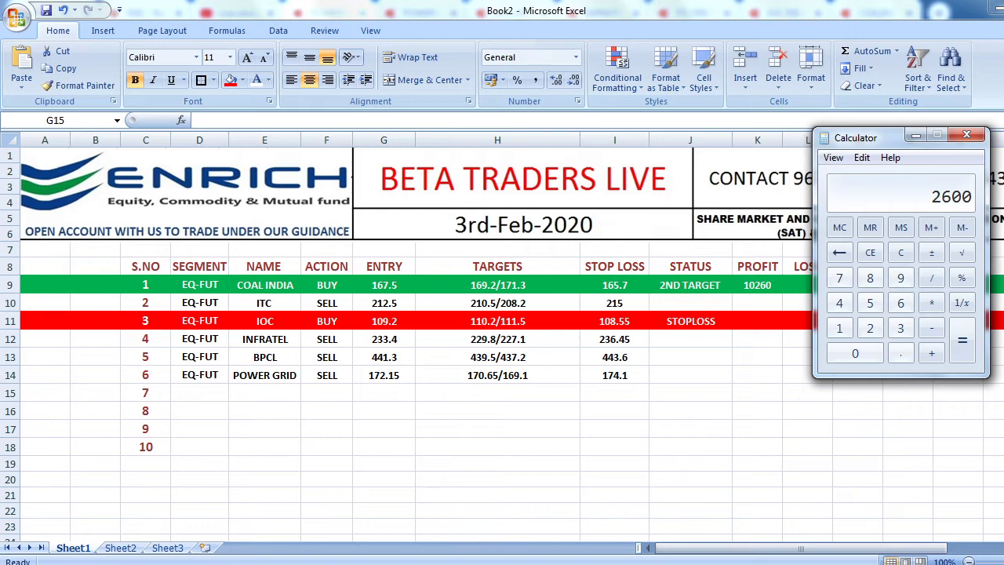
Enter -2600 as IOC's profit figure in the Excel trade sheet
click(759, 321)
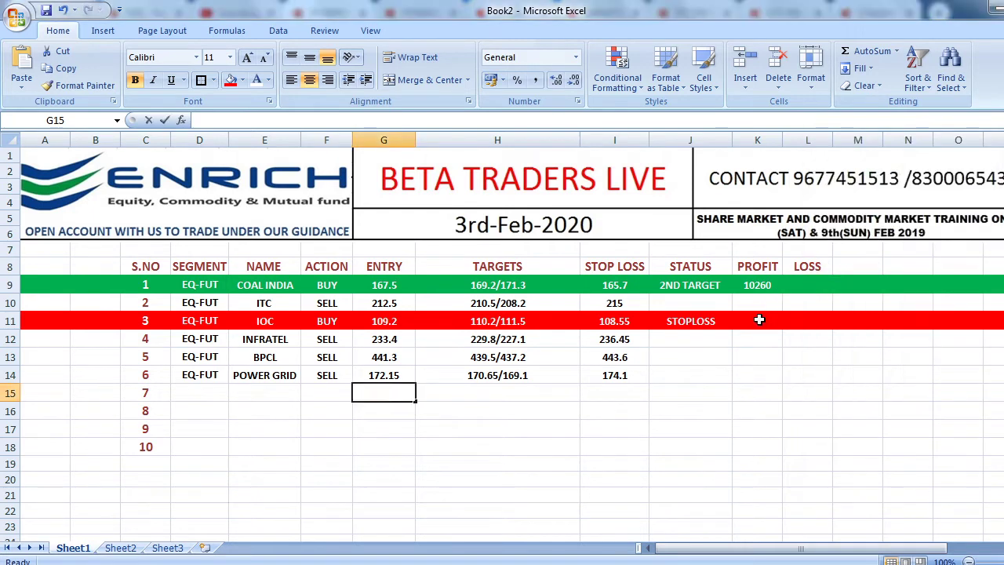
double_click(759, 321)
text(-)
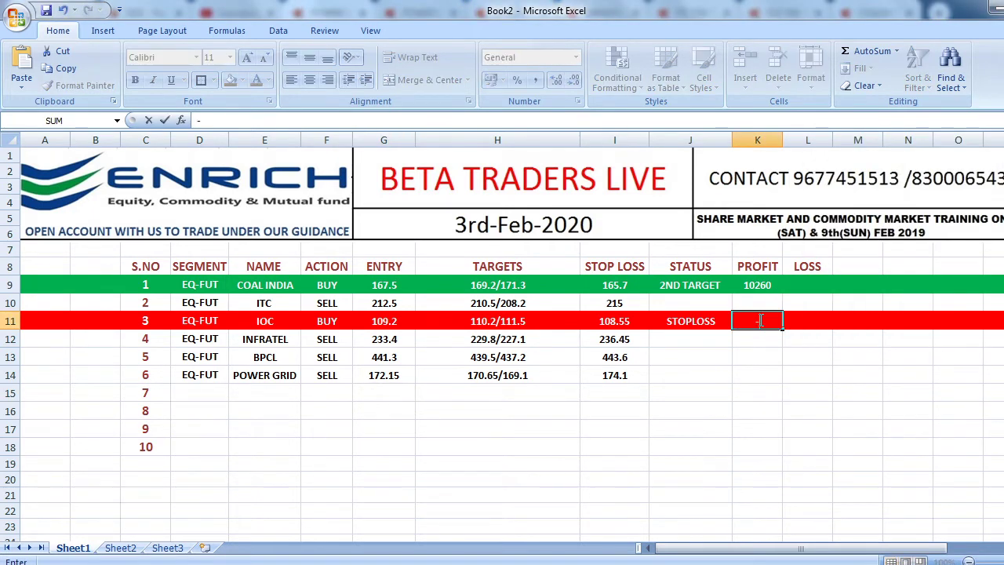
text(2600)
key(Return)
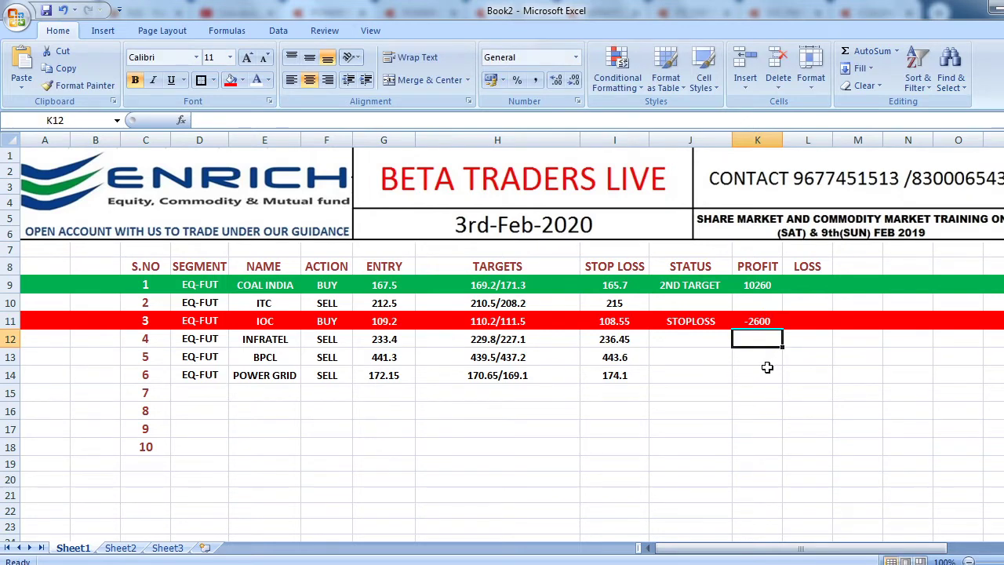
click(758, 393)
click(755, 303)
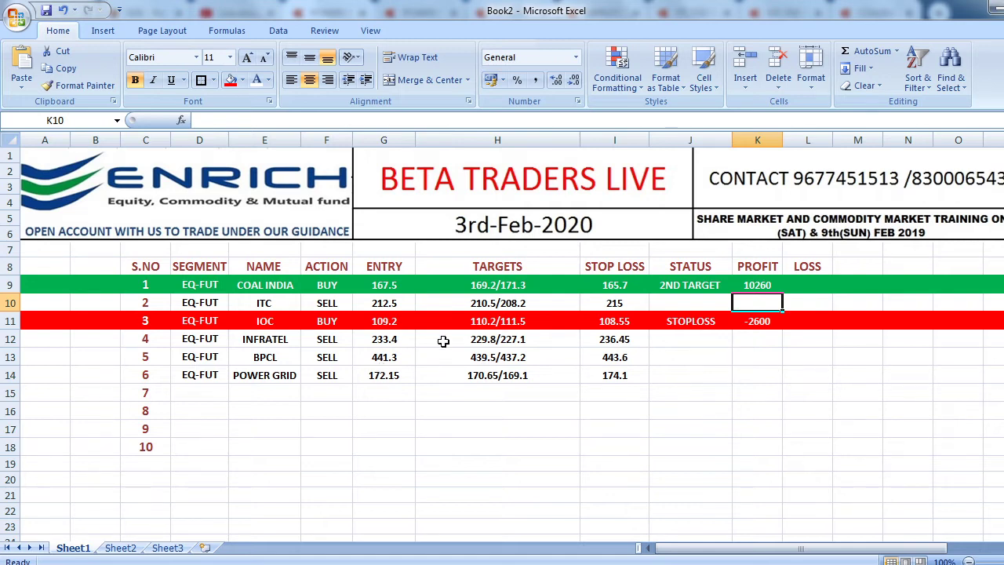
Cancel the open IOC sell order form in the browser and return to the Excel trade sheet
click(267, 563)
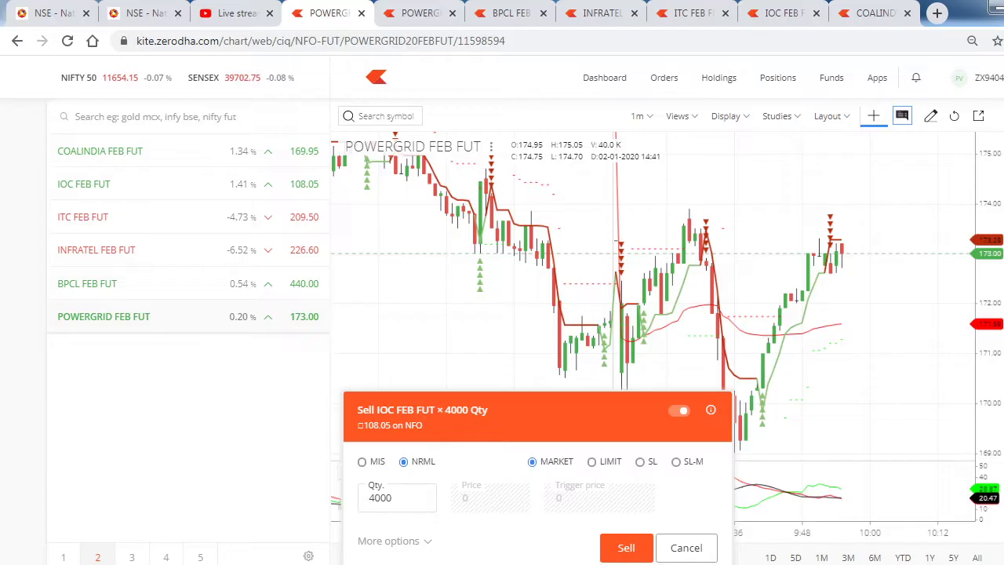
click(686, 547)
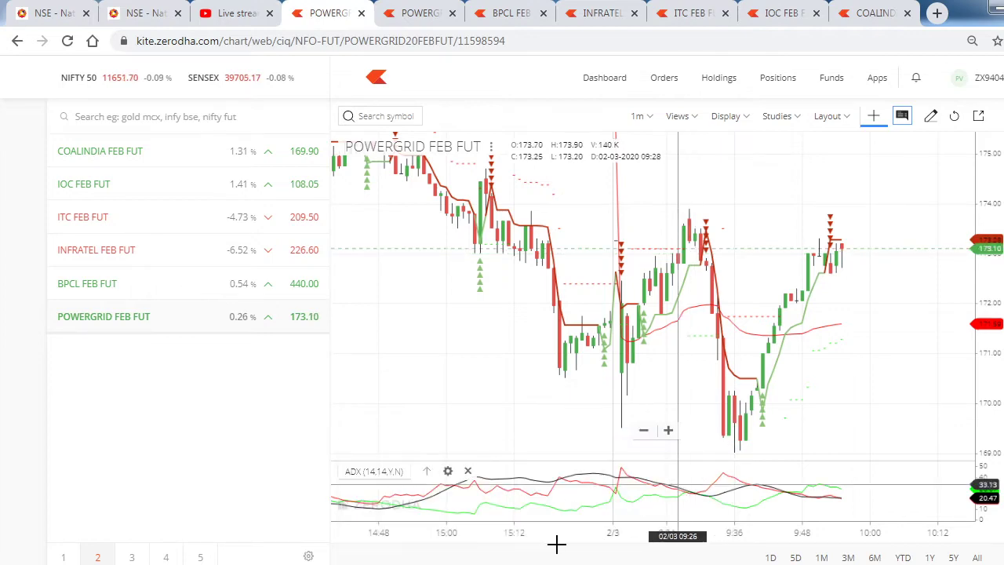
key(alt+Tab)
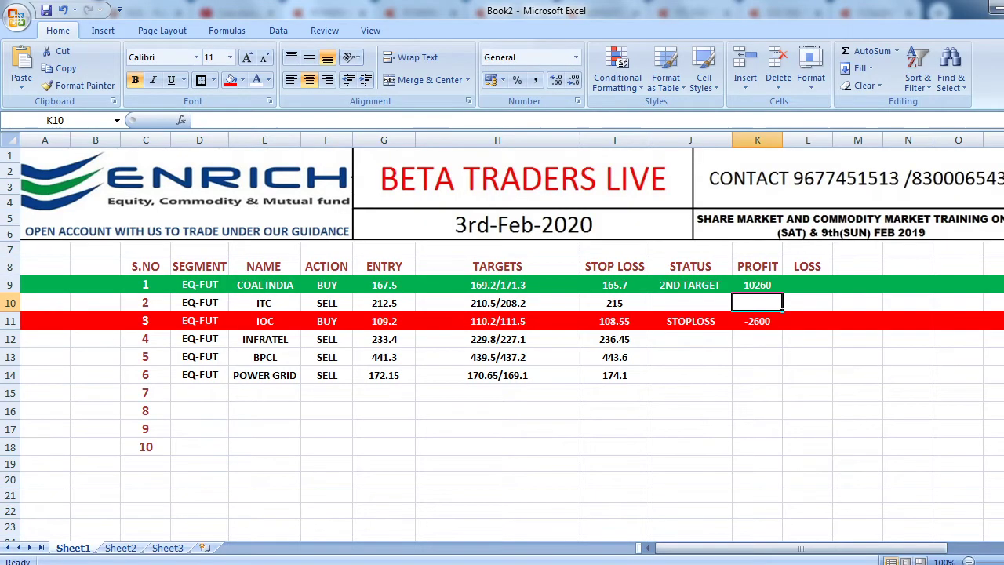
Compare the Power Grid one-minute futures chart in the browser with the Power Grid levels in the Excel trade sheet
key(alt+Tab)
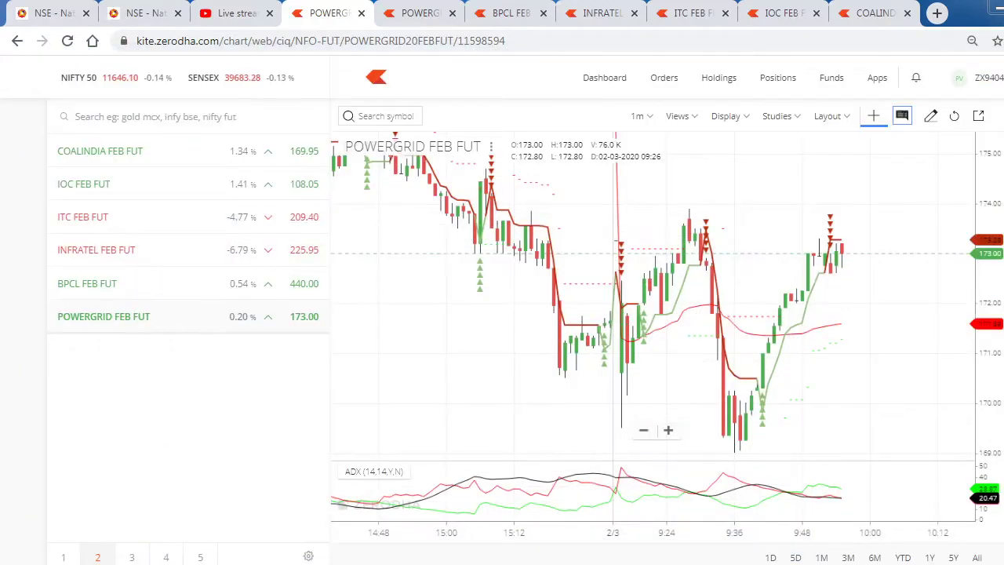
key(alt+Tab)
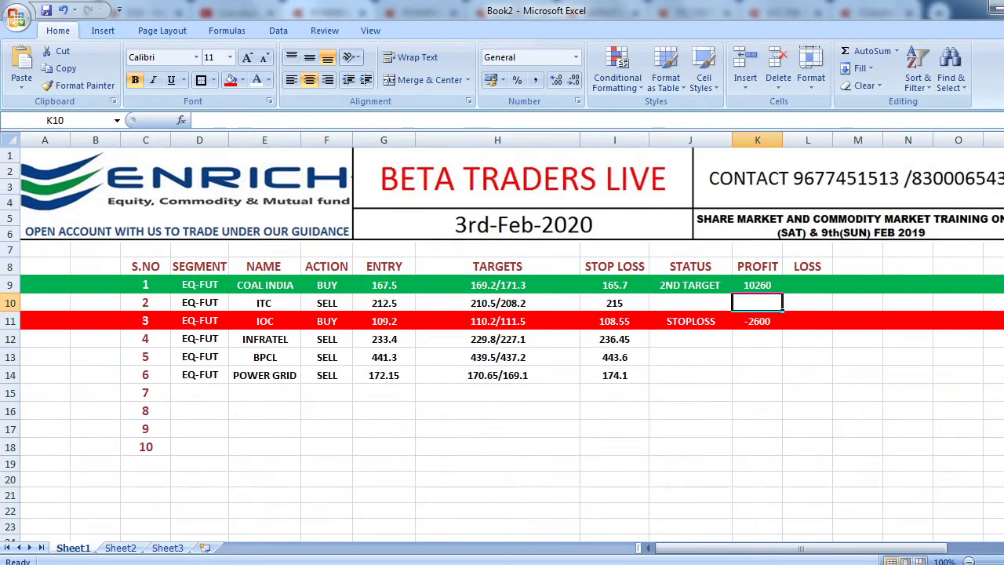
key(alt+Tab)
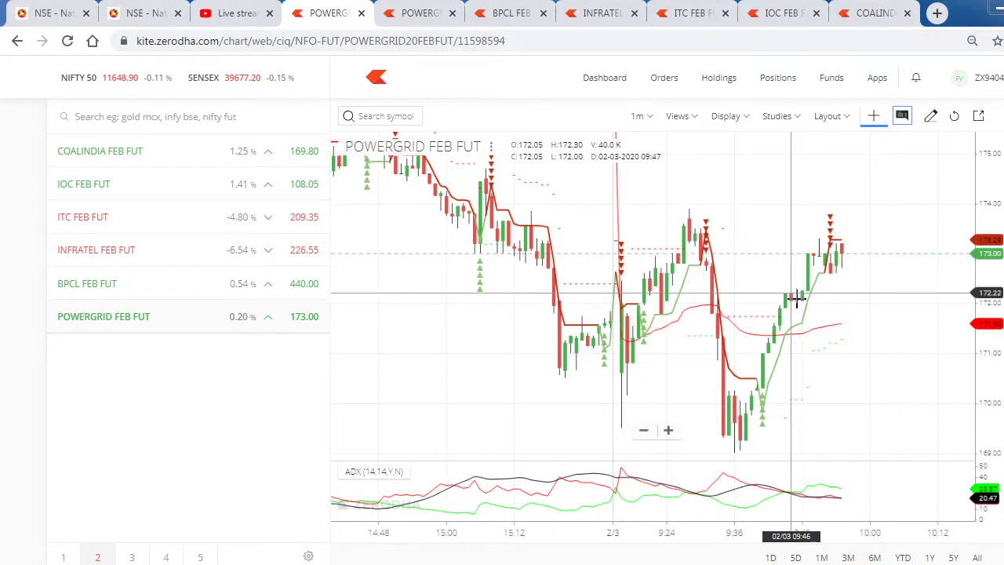
key(alt+Tab)
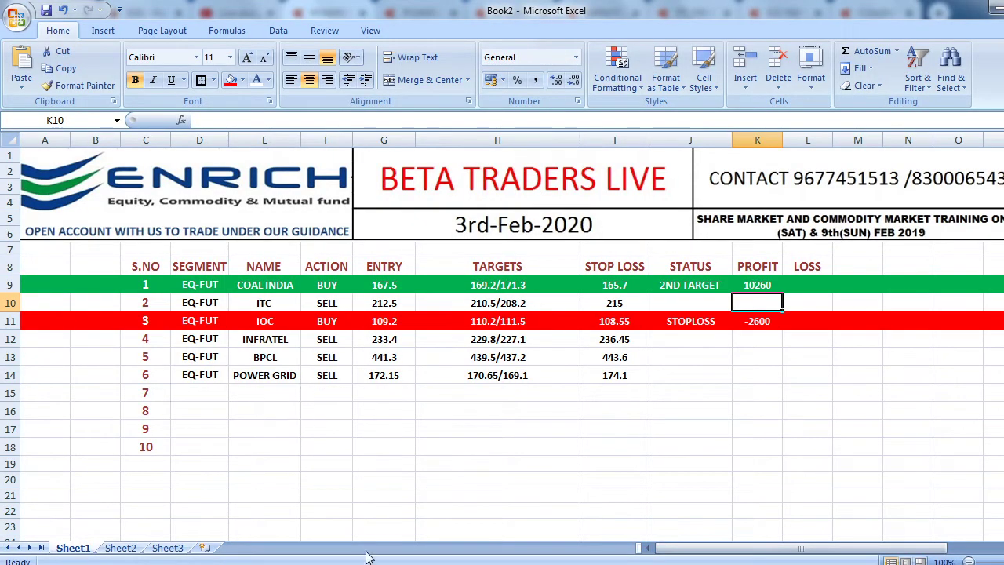
Check the BPCL futures chart in the browser against the BPCL entry, targets and stop loss in the Excel trade sheet
key(alt+Tab)
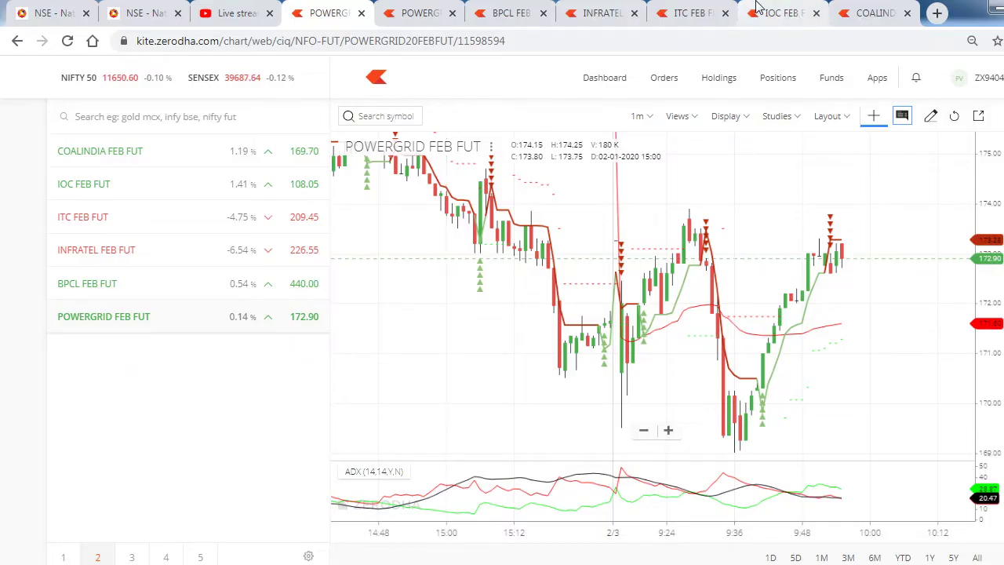
click(530, 7)
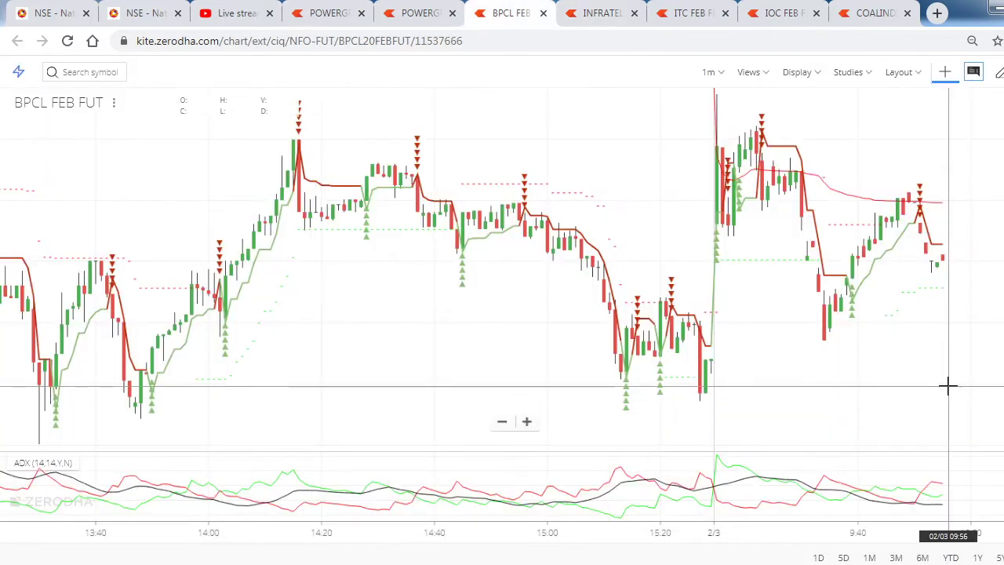
key(alt+Tab)
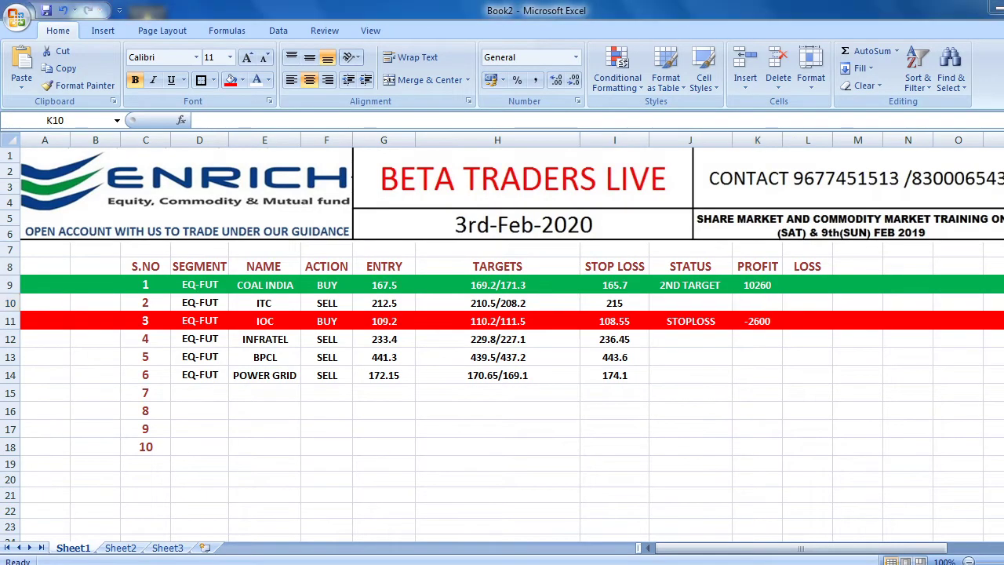
key(alt+Tab)
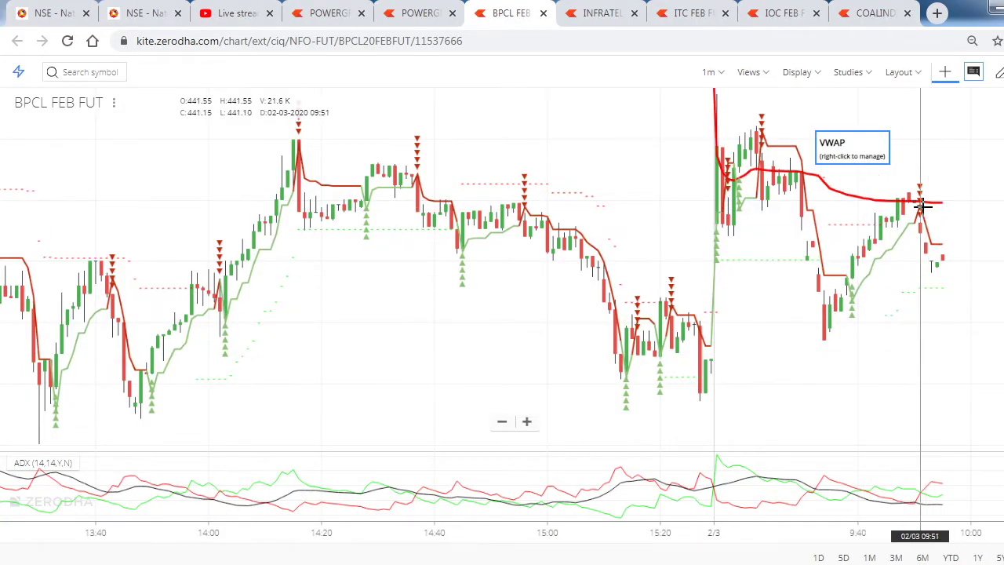
key(alt+Tab)
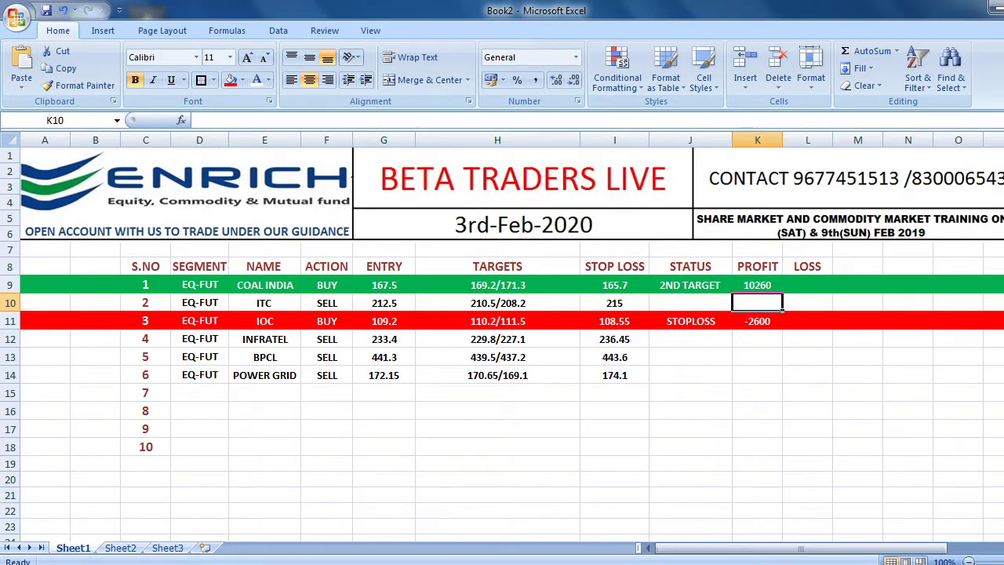
Examine the Infratel futures chart in the browser and compare it with Infratel's targets in the Excel trade sheet
key(alt+Tab)
click(627, 6)
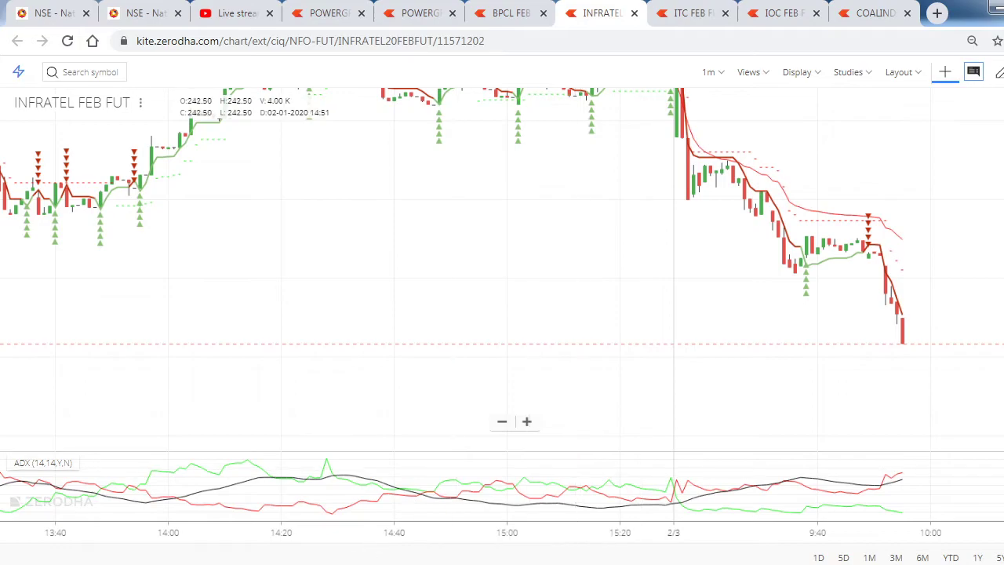
key(alt+Tab)
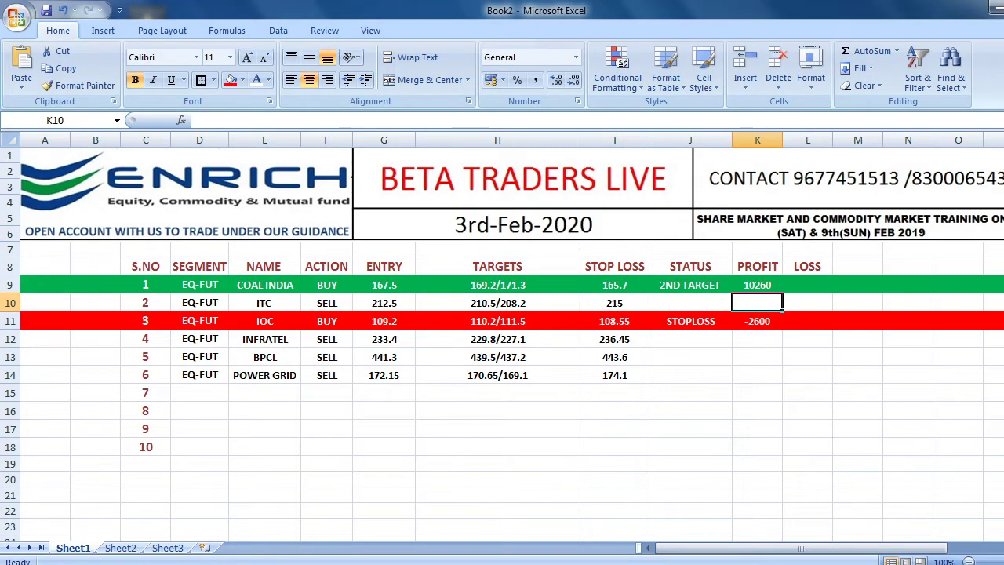
key(alt+Tab)
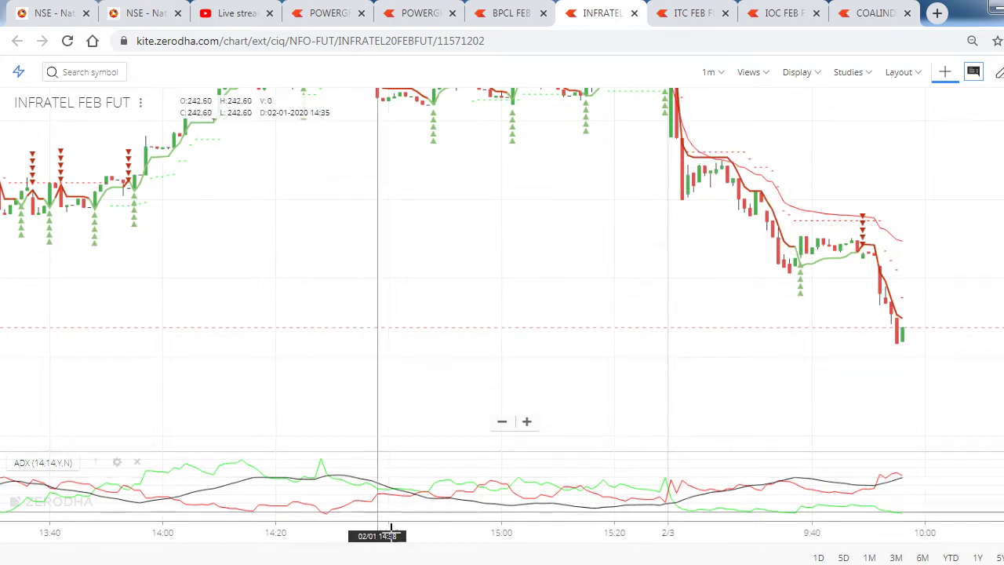
click(410, 483)
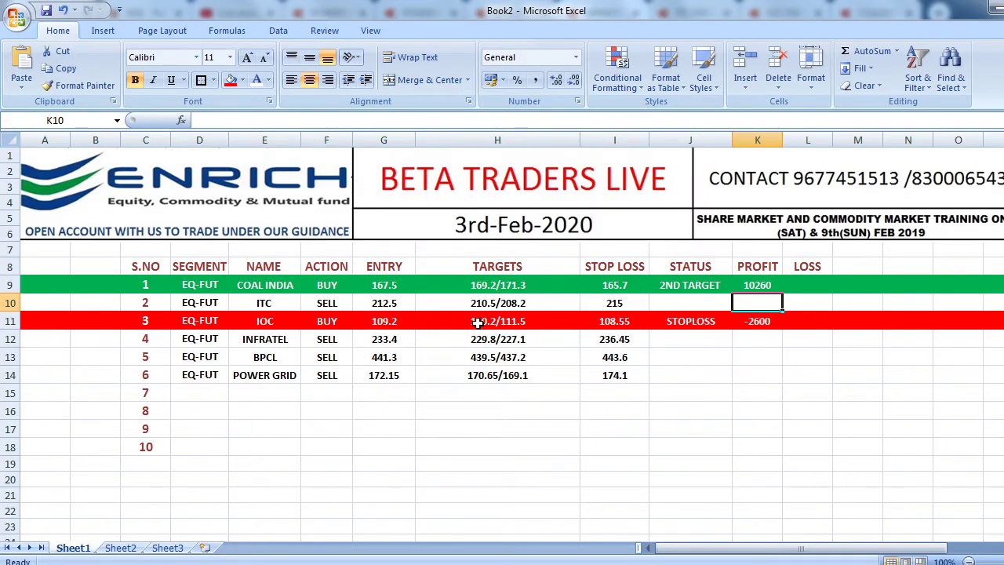
click(500, 339)
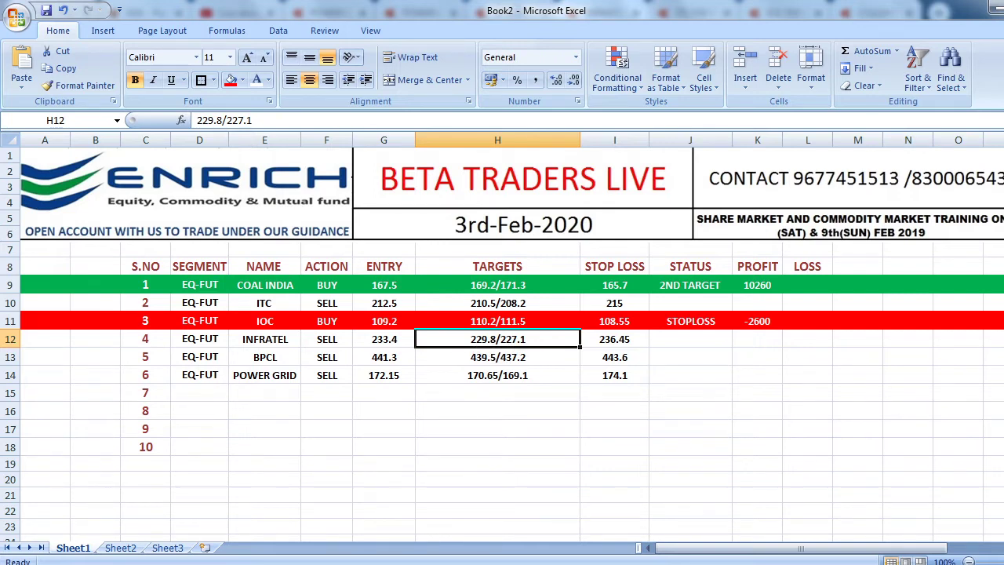
click(266, 423)
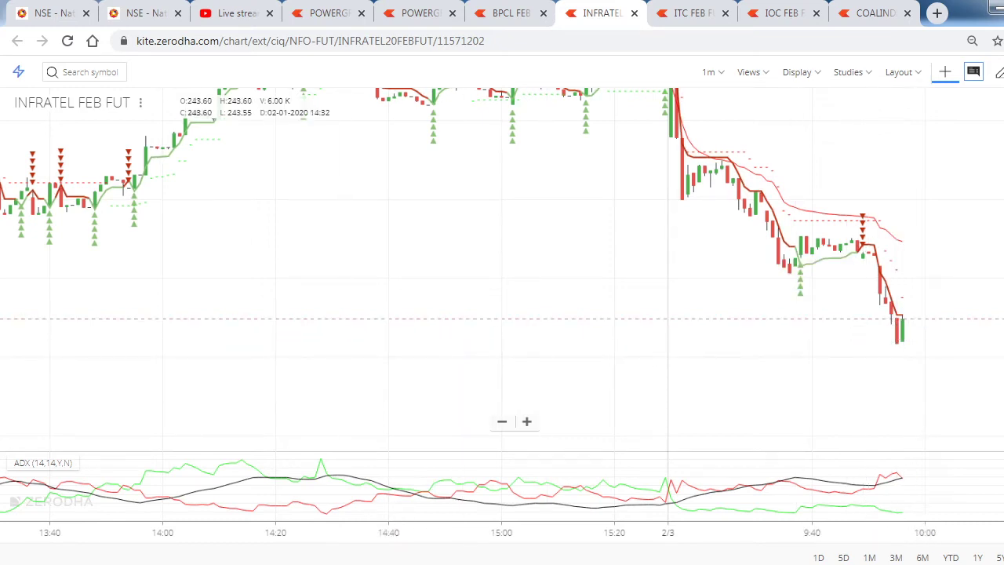
key(alt+Tab)
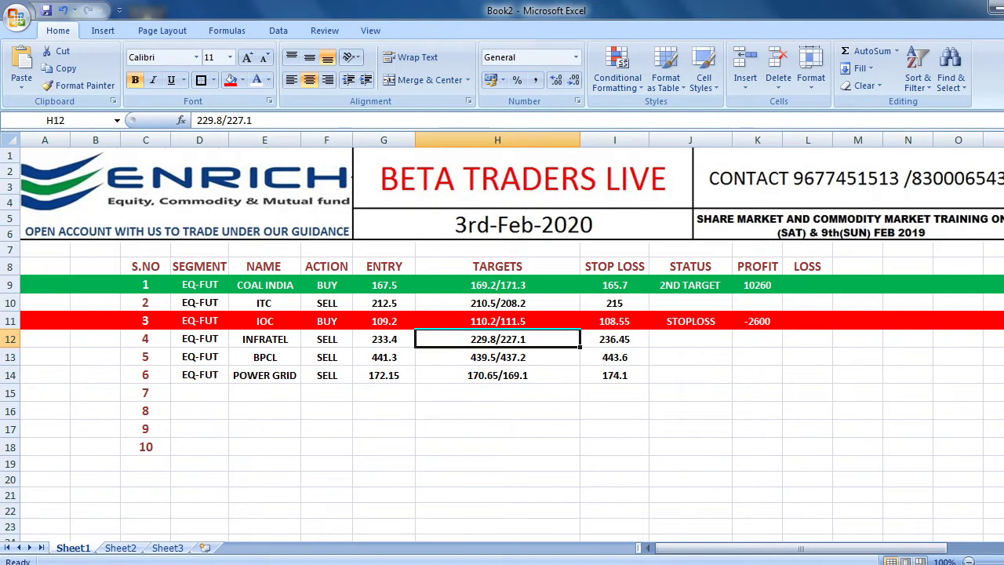
Switch to the browser and open the Infratel futures sell order form from the watchlist to check its lot quantity
key(alt+Tab)
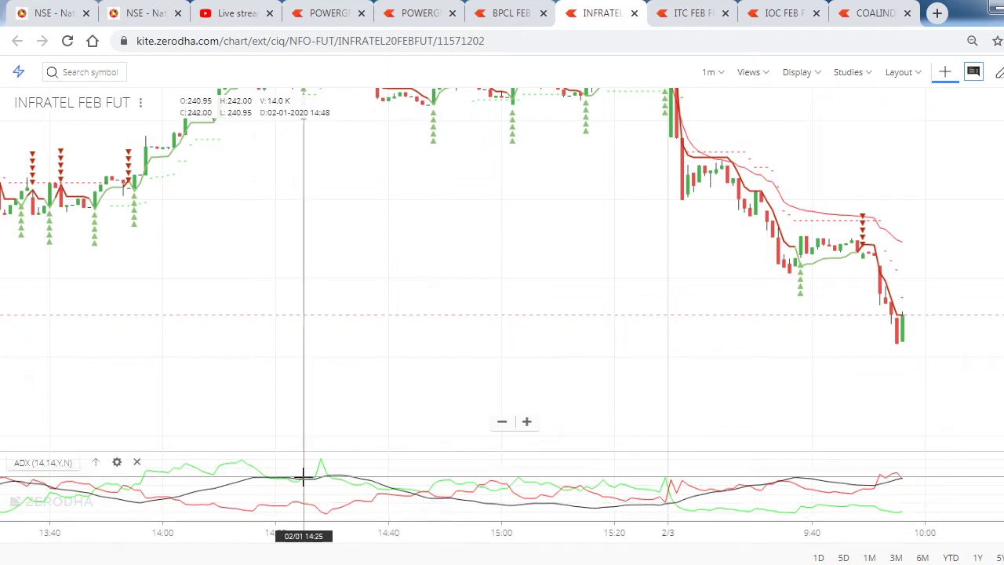
click(332, 9)
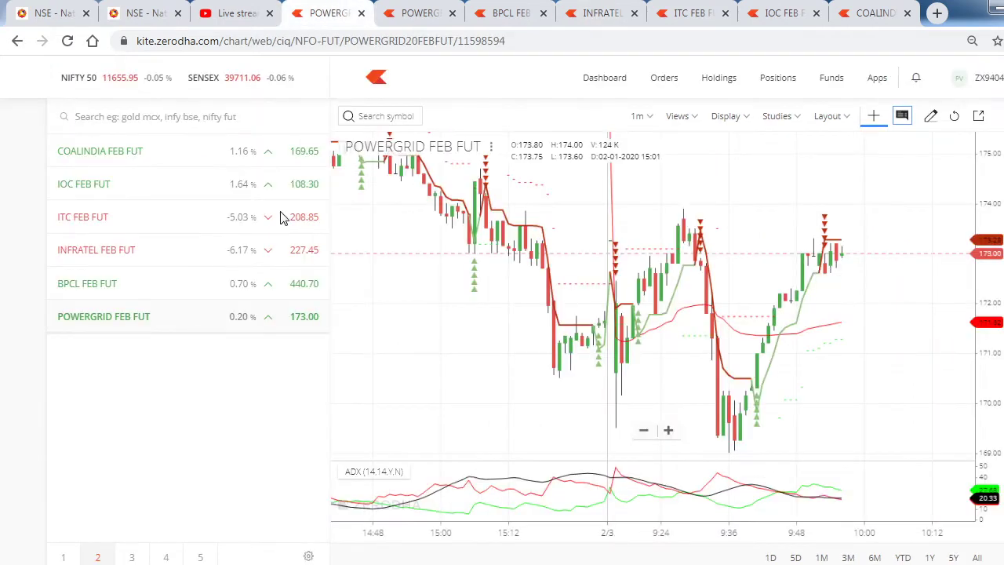
mouse_move(236, 249)
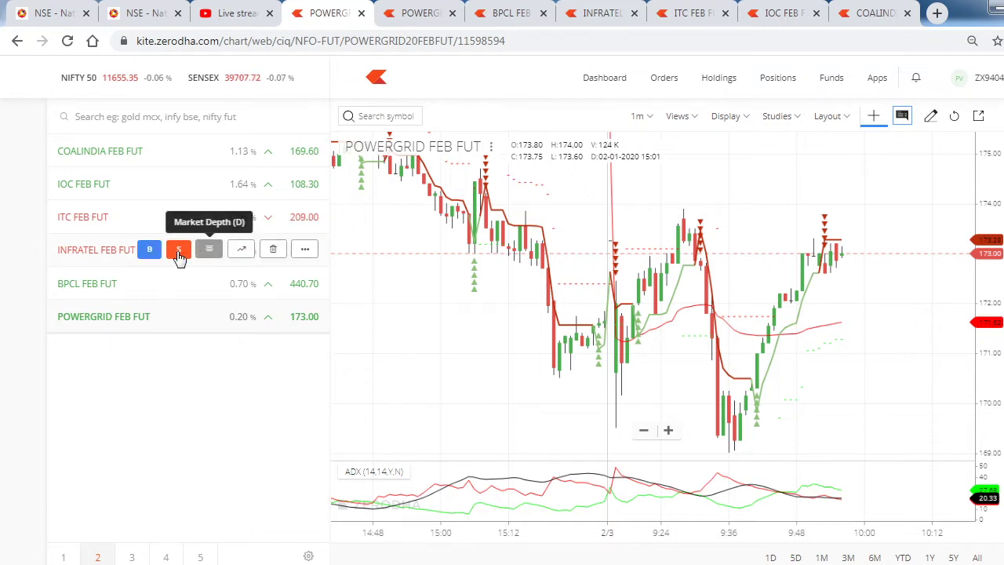
click(179, 250)
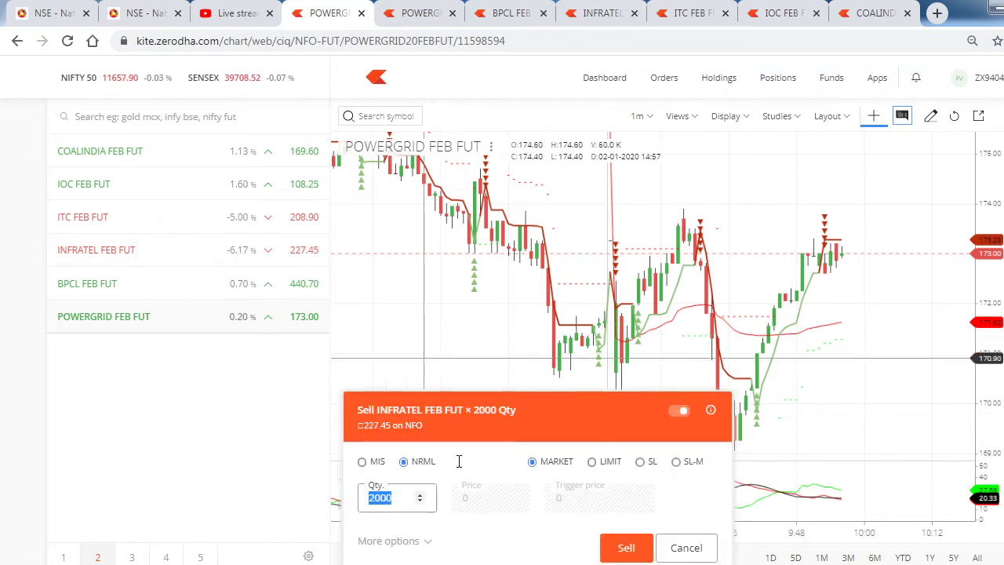
Cancel the Infratel sell order form, switch to Calculator and clear its previous result
click(686, 548)
key(alt+Tab)
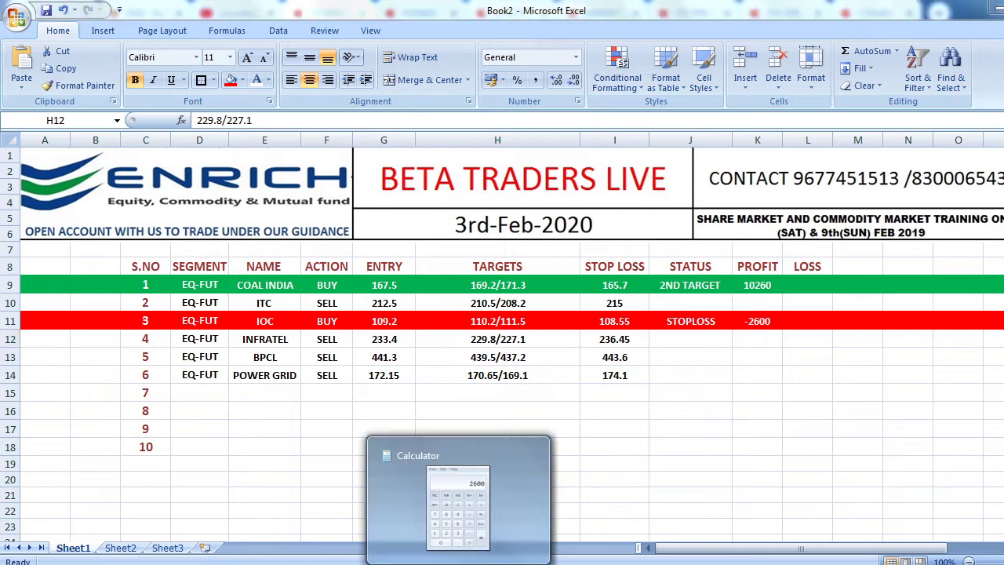
click(455, 517)
key(Escape)
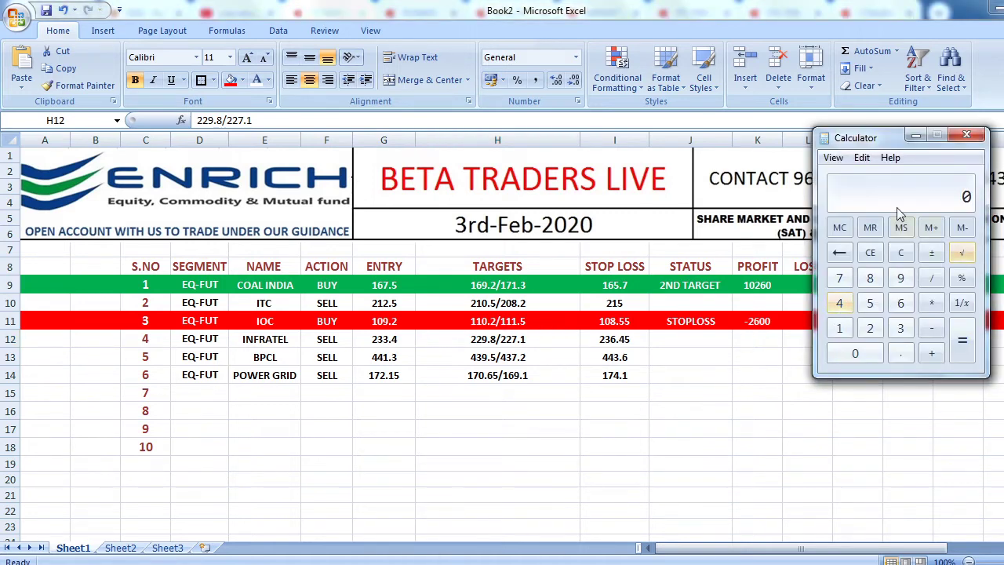
text(233)
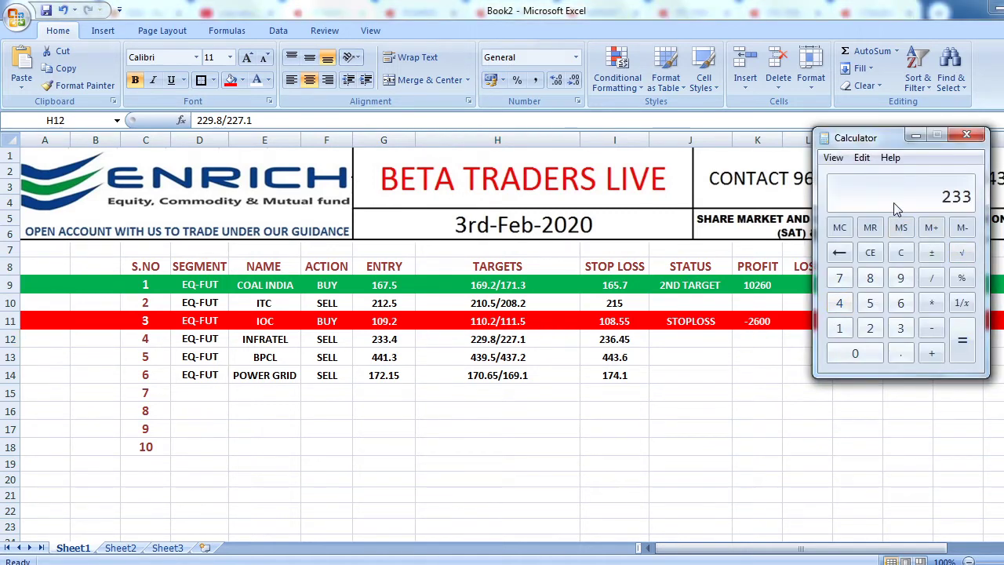
text(.4227)
key(Return)
key(Escape)
Calculate the Infratel figure by subtracting 227.1 from 223.4 and multiplying the difference by 2000
text(223.4)
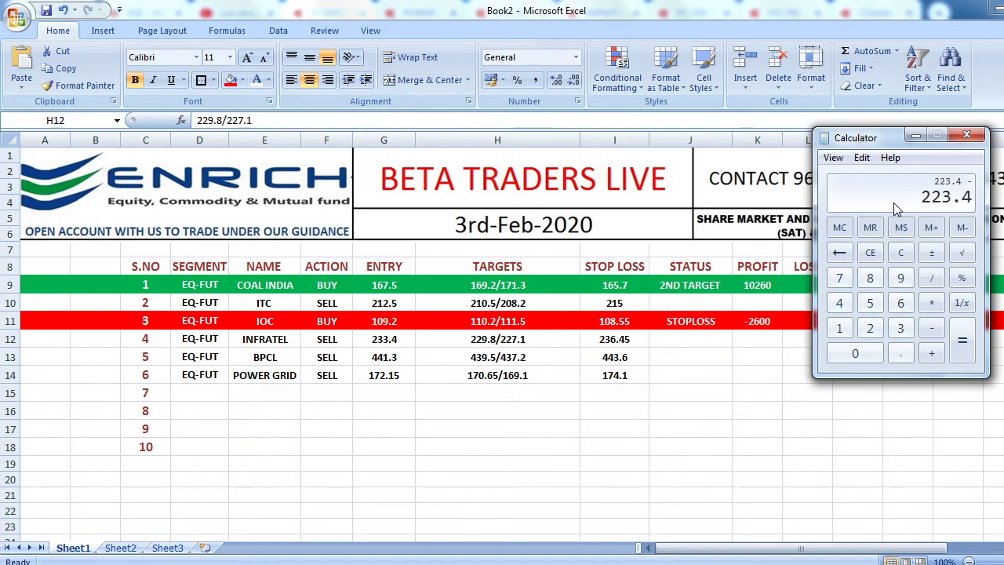
text(227.1)
key(Return)
text(2000)
key(Return)
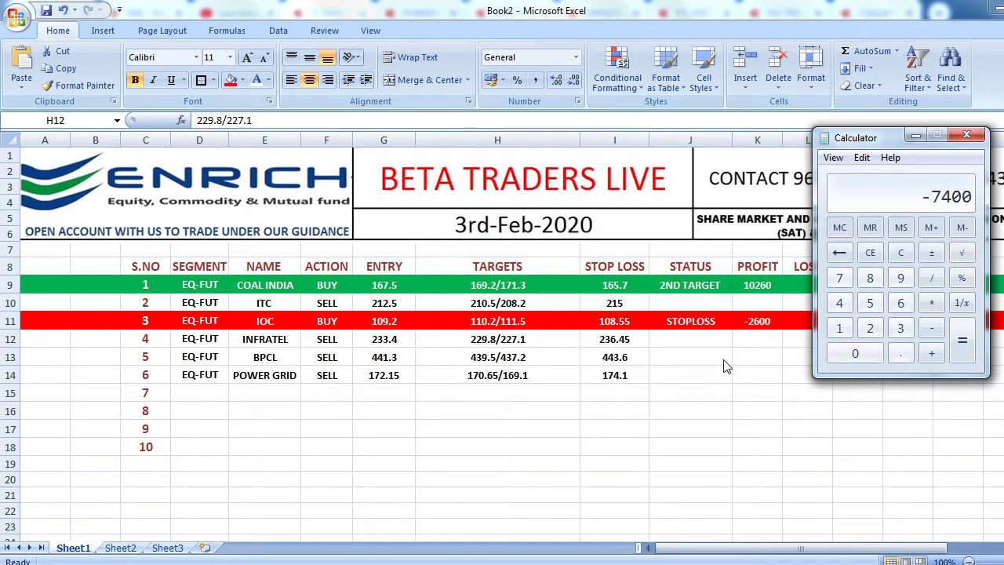
Return to the Excel trade sheet and enter 7400 as Infratel's profit
key(alt+Tab)
click(751, 338)
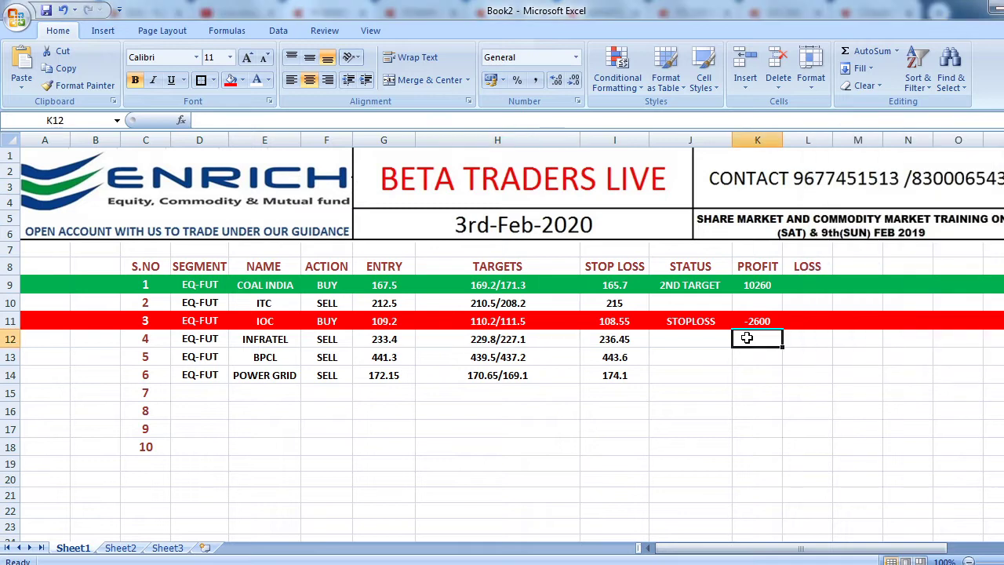
text(7400)
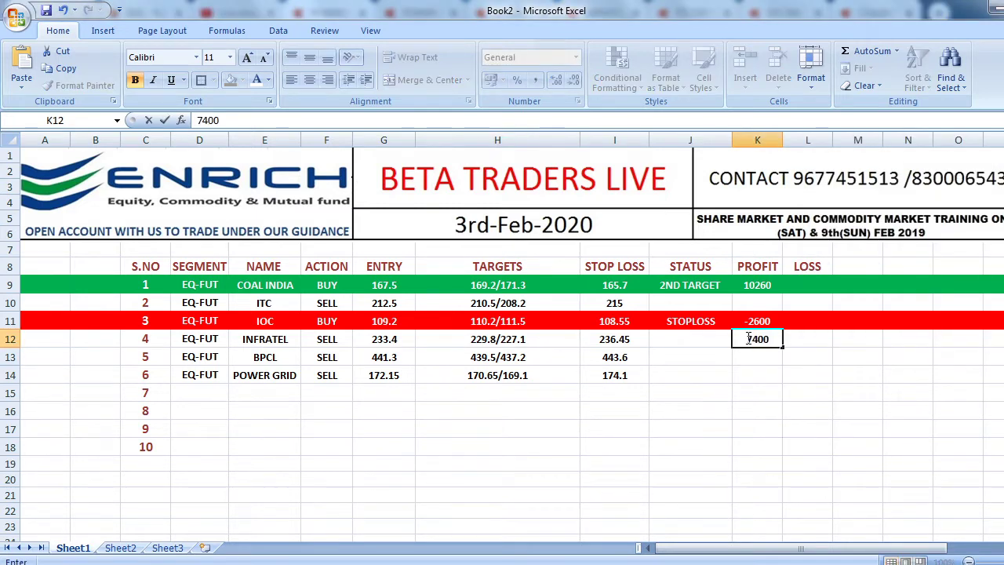
Set Infratel's status to 2ND TARGET in the trade sheet
key(Left)
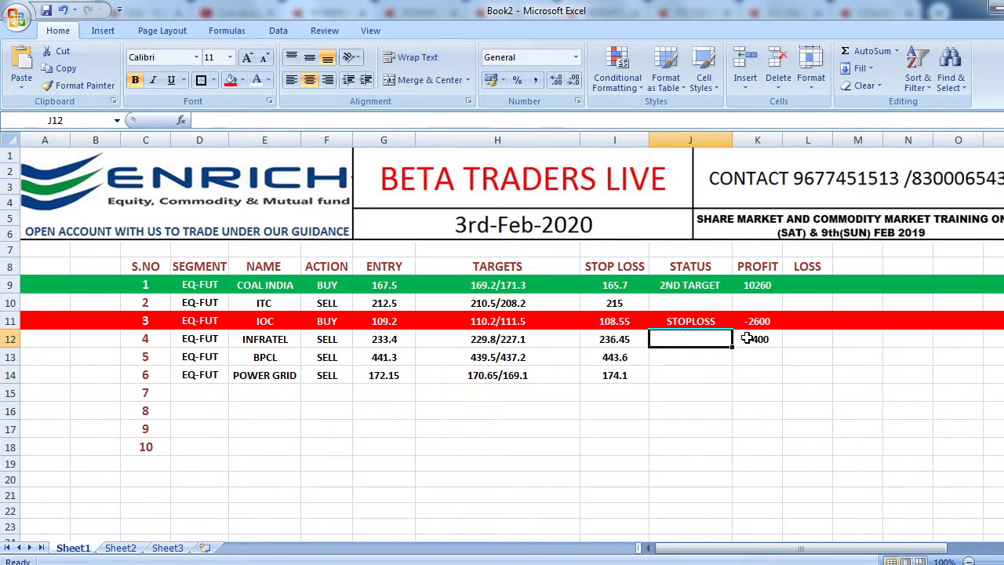
text(2ND)
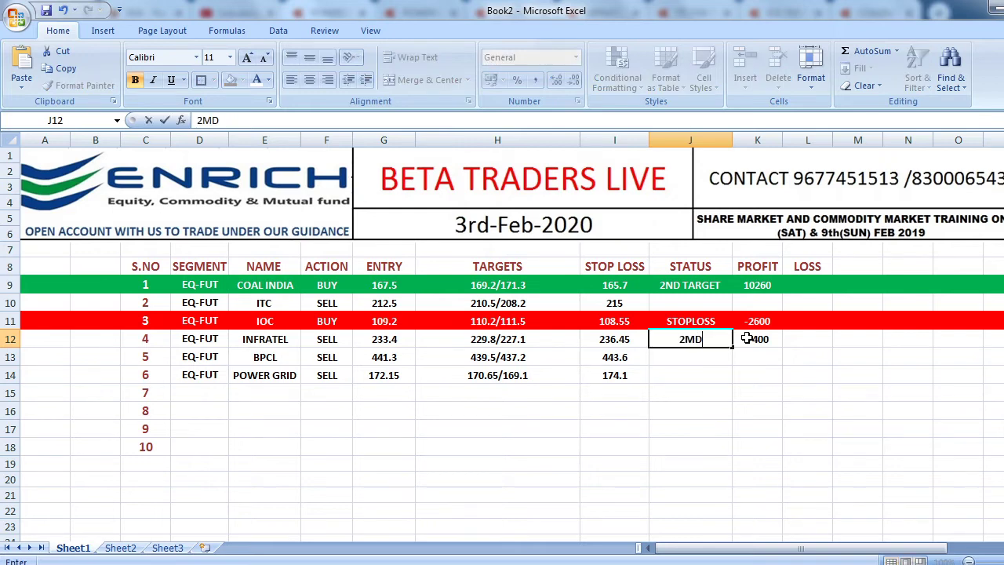
key(BackSpace)
key(BackSpace)
key(BackSpace)
text(2)
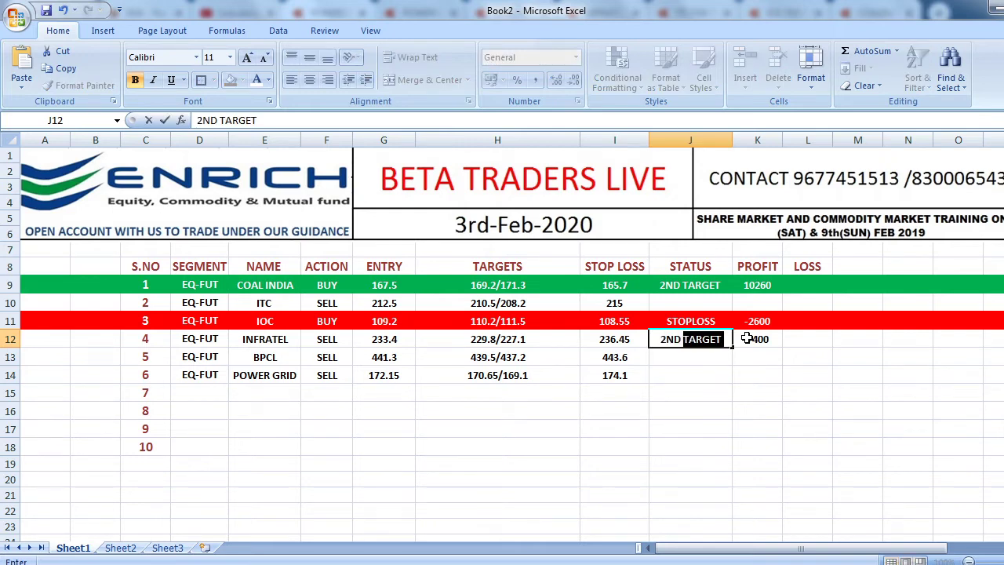
click(747, 339)
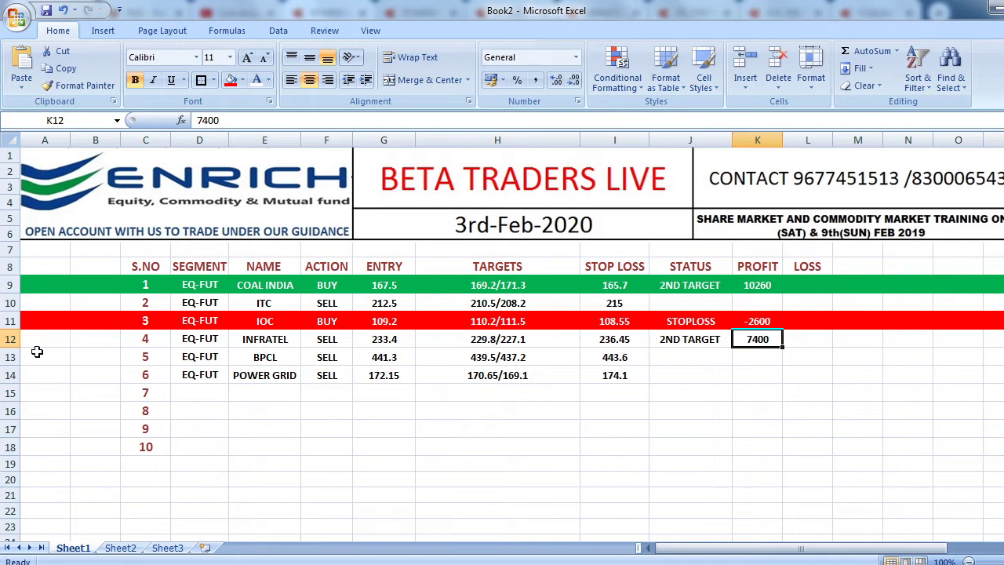
Format the whole Infratel row with white text and the standard green fill
click(4, 339)
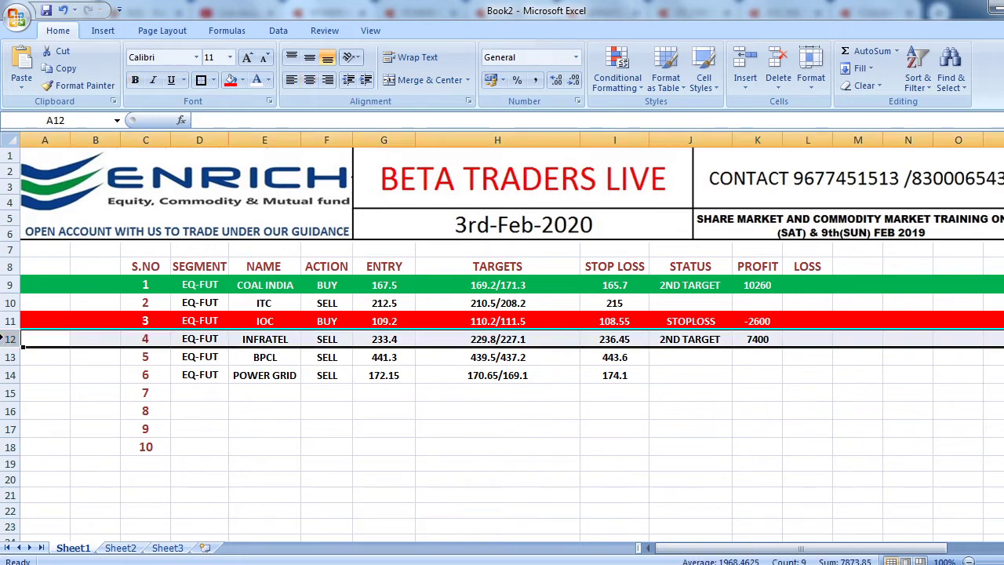
click(257, 81)
click(242, 80)
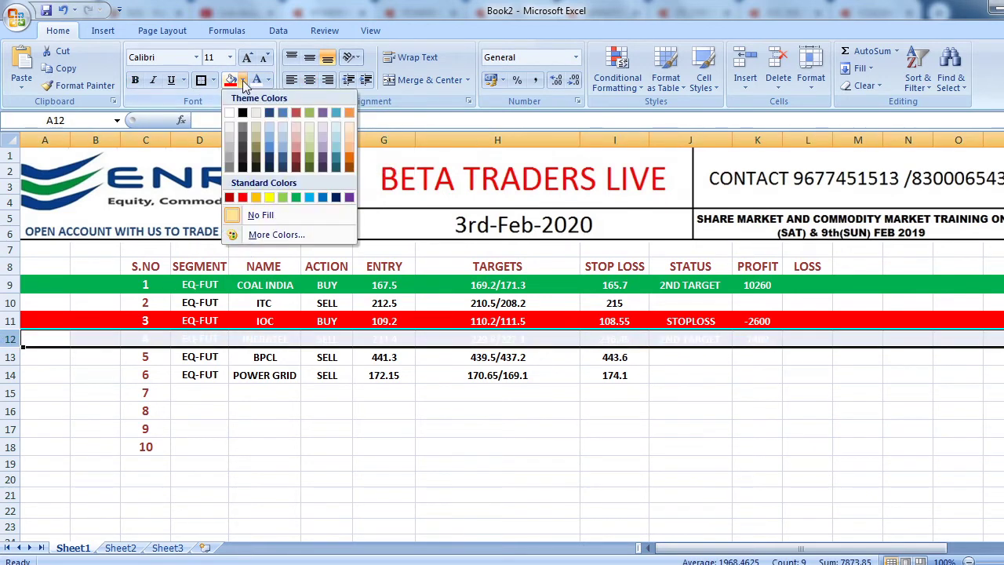
click(296, 197)
click(371, 476)
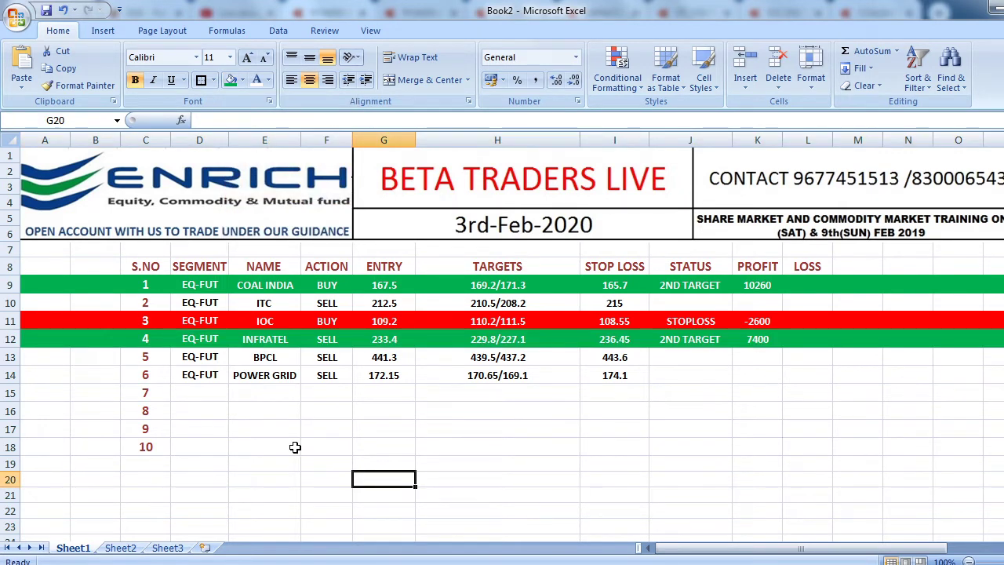
Switch to the ITC FEB FUT chart in the browser and compare its price action with ITC's entry, targets and stop loss in the sheet
key(alt+Tab)
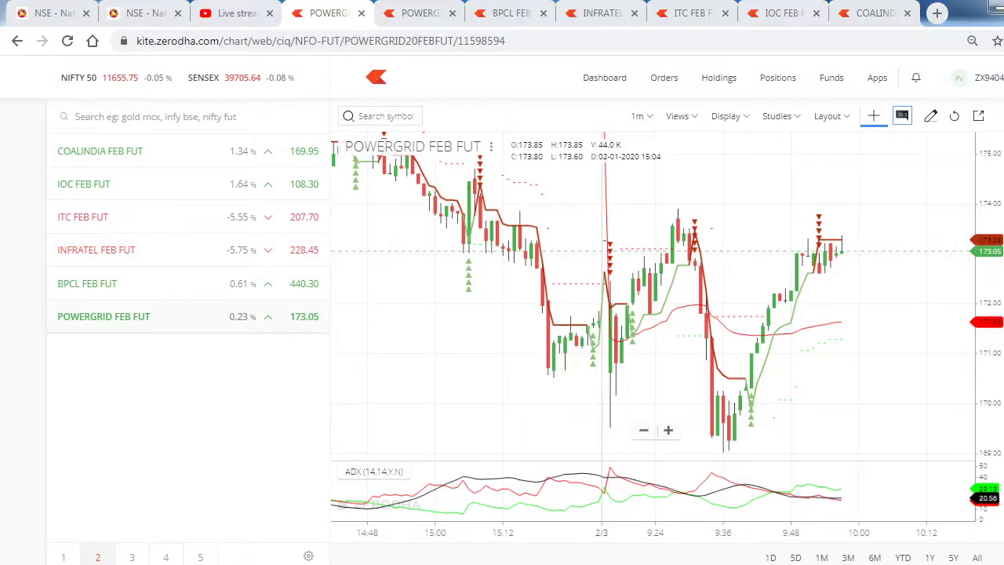
click(690, 11)
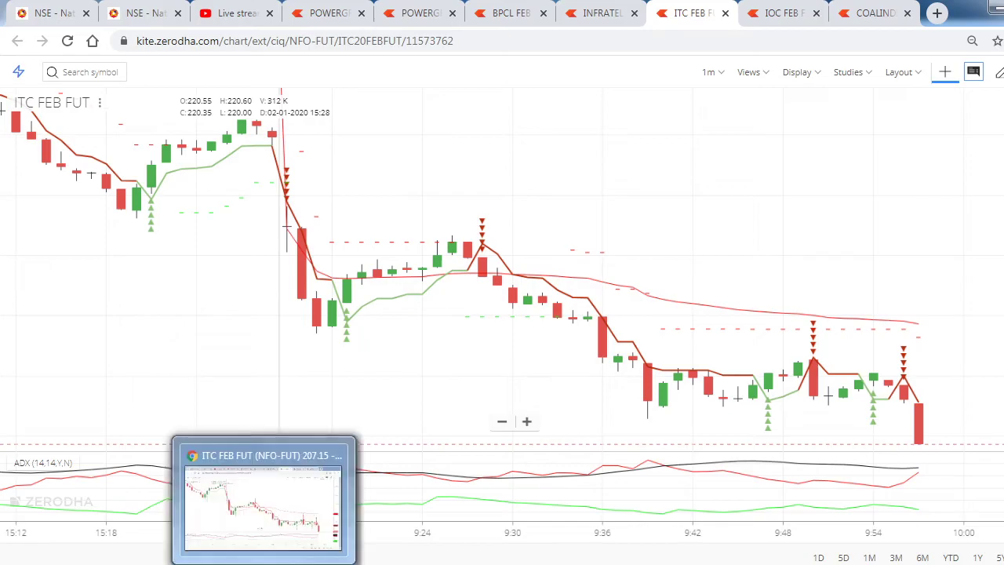
key(alt+Tab)
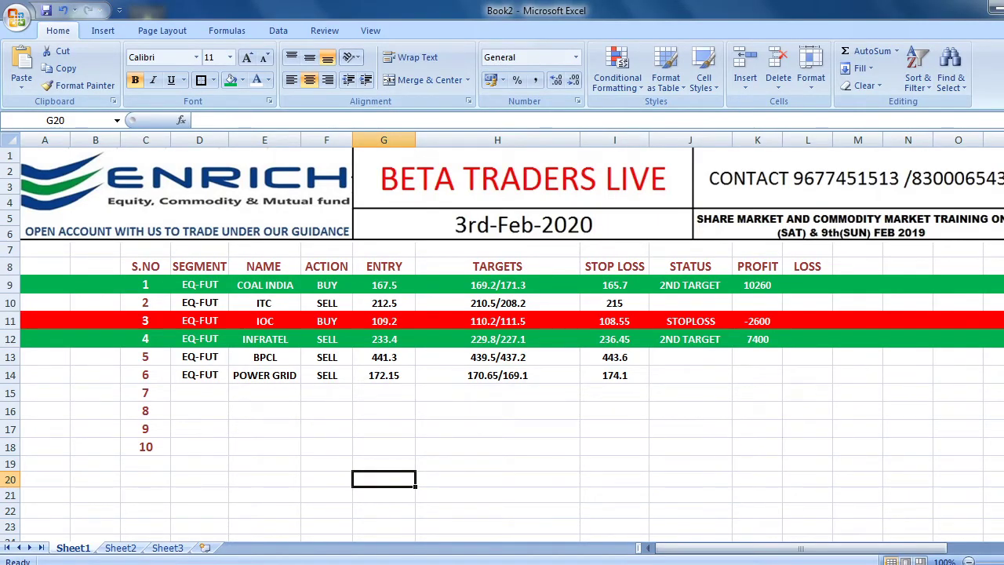
key(alt+Tab)
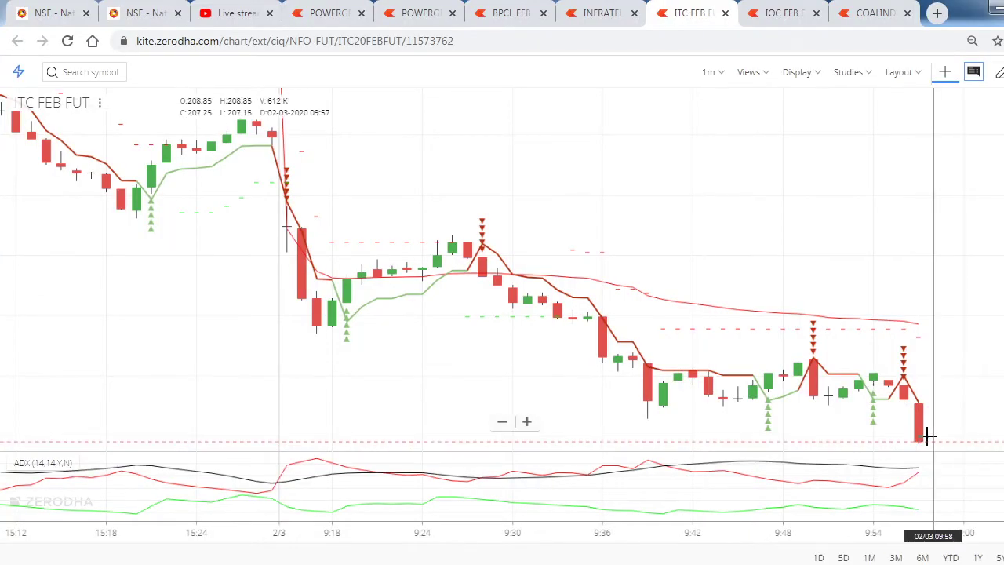
mouse_move(263, 564)
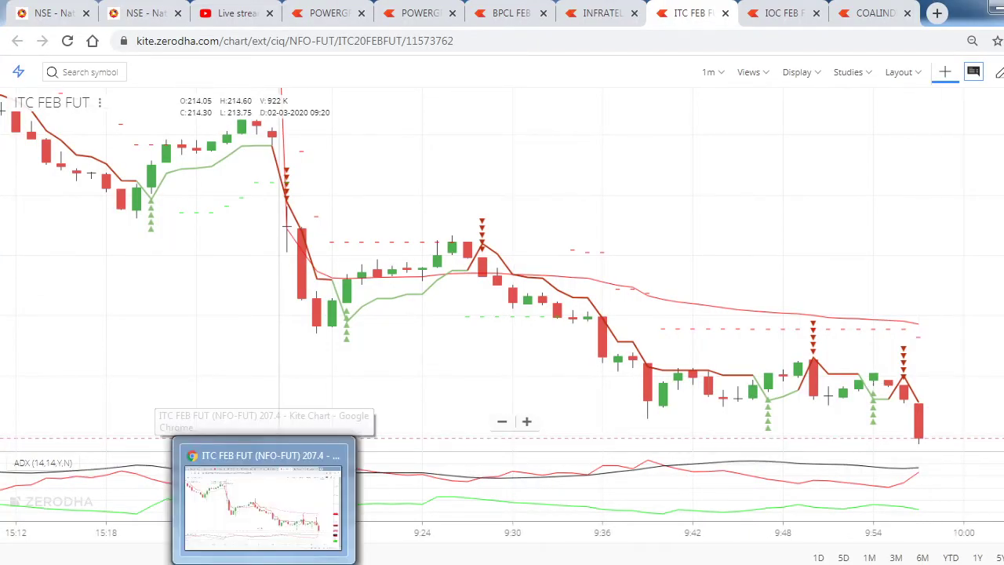
Return to the Excel trade sheet and fill the whole ITC row with a darker tan theme colour
key(alt+Tab)
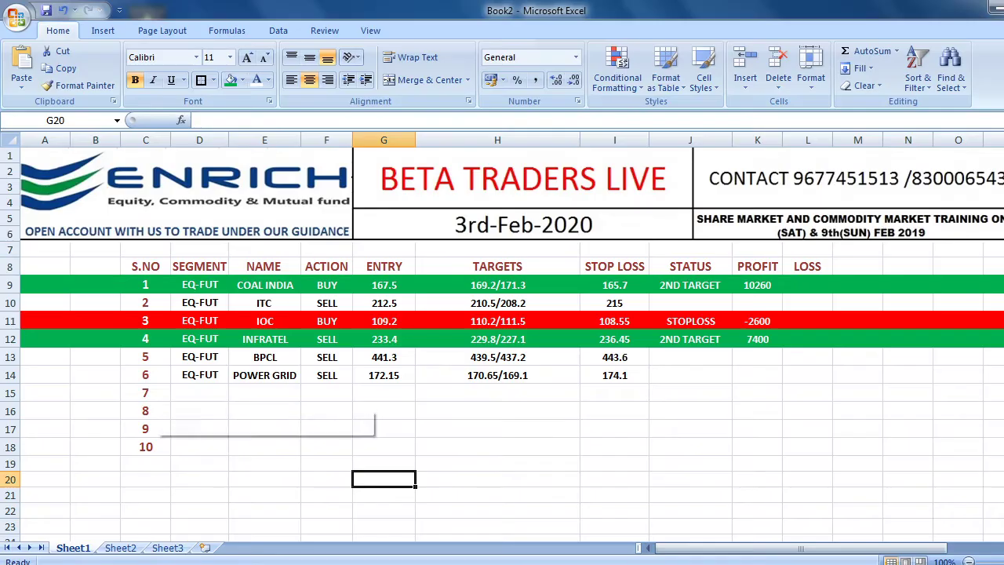
click(10, 303)
click(244, 80)
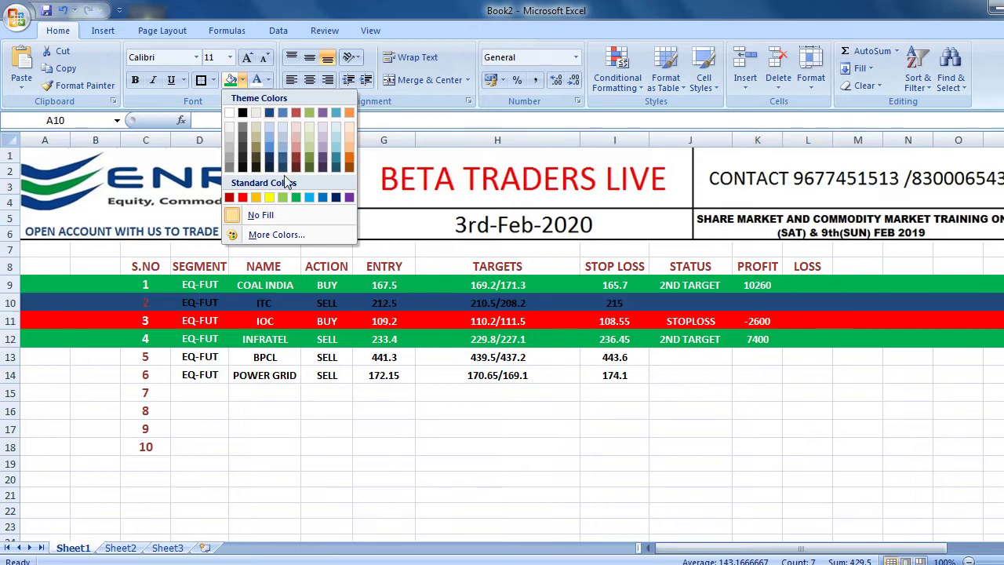
click(254, 139)
click(268, 447)
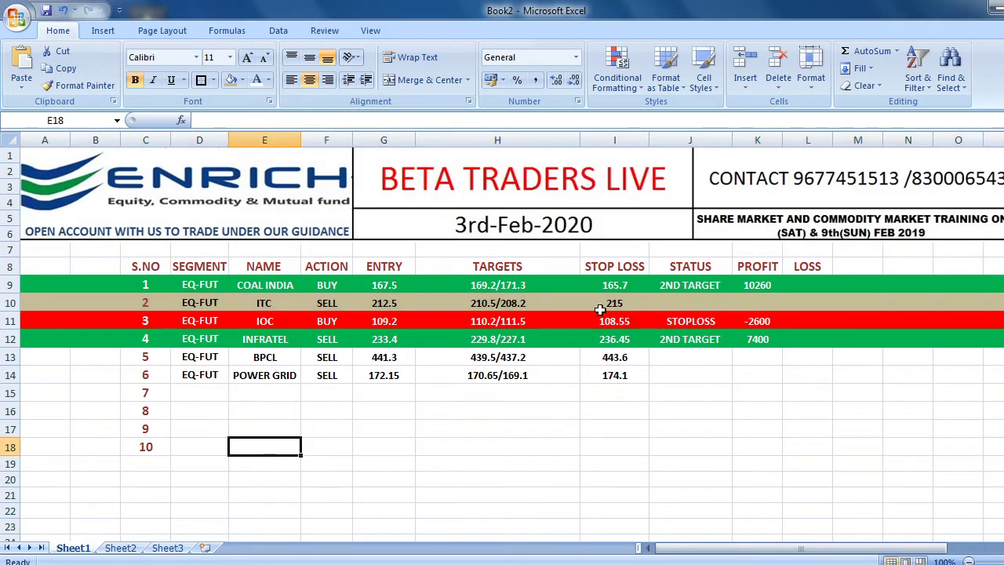
Set ITC's status to NO ENTRY in the trade sheet
click(688, 302)
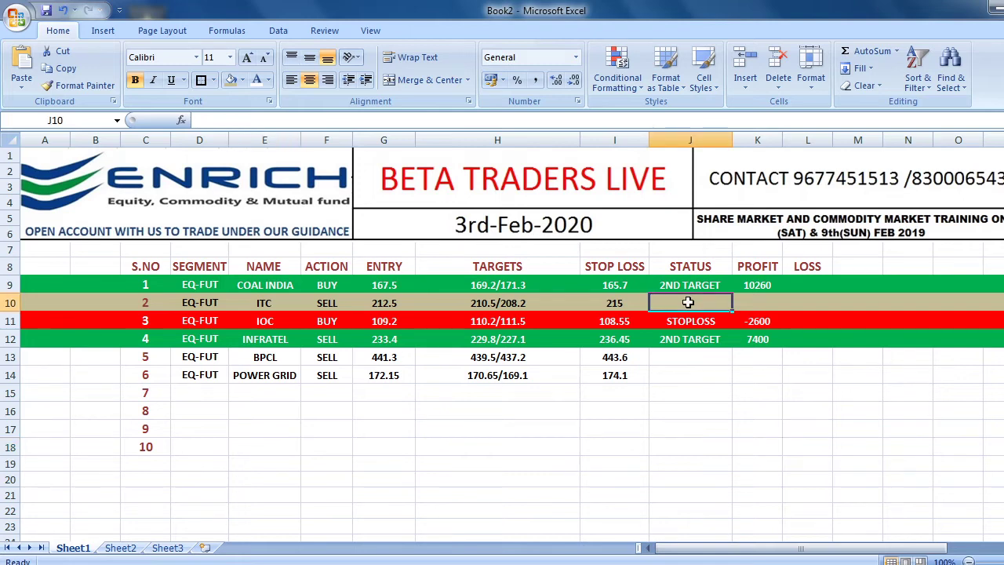
text(NO)
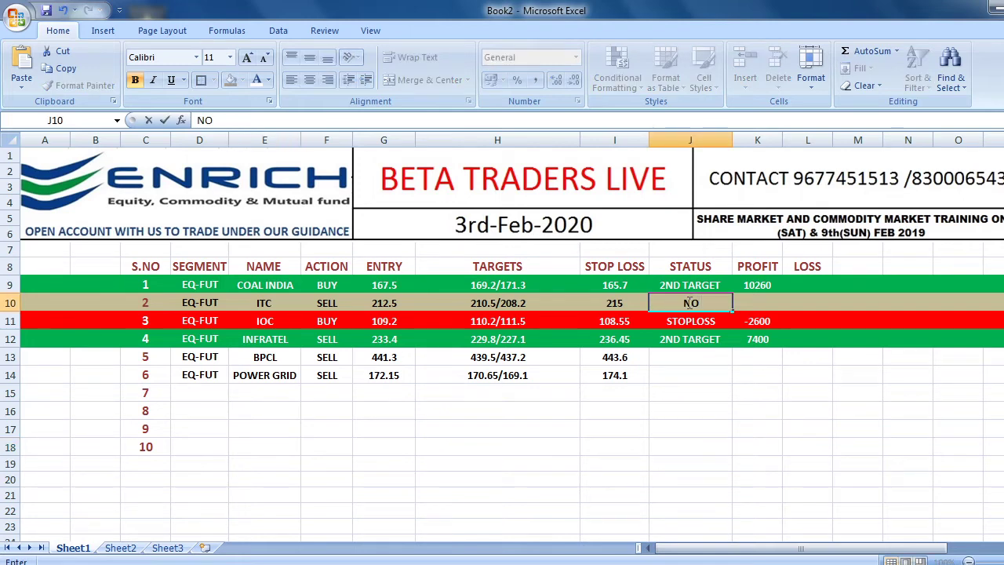
text( ENTRY)
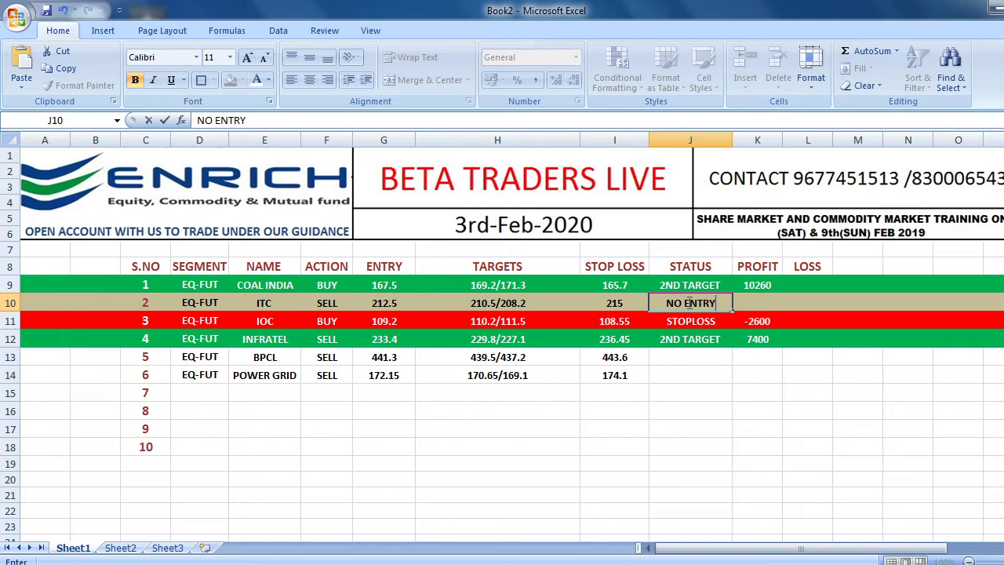
click(710, 446)
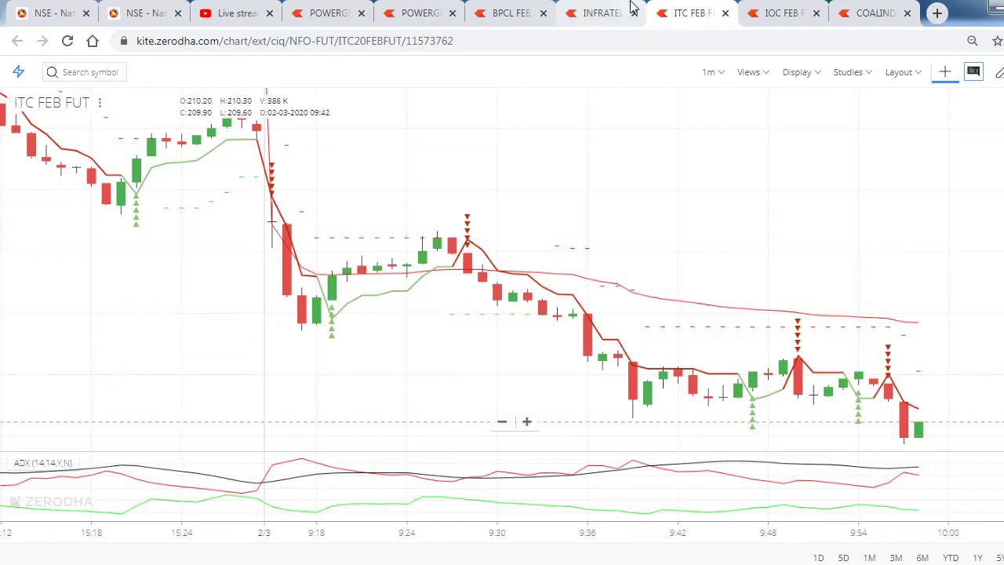
Switch to the BPCL FEB FUT chart in the browser and compare it with BPCL's levels in the trade sheet
click(504, 9)
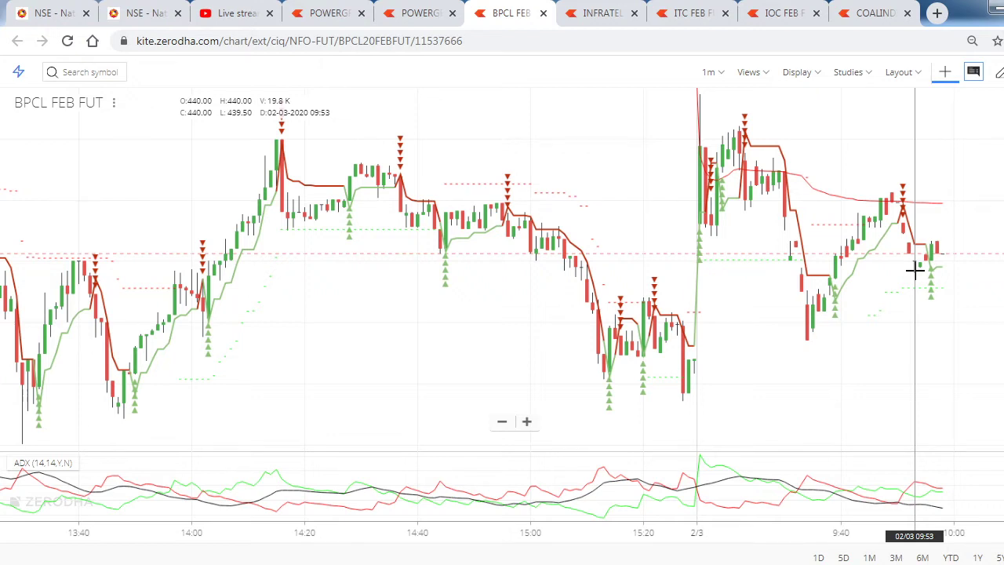
key(alt+Tab)
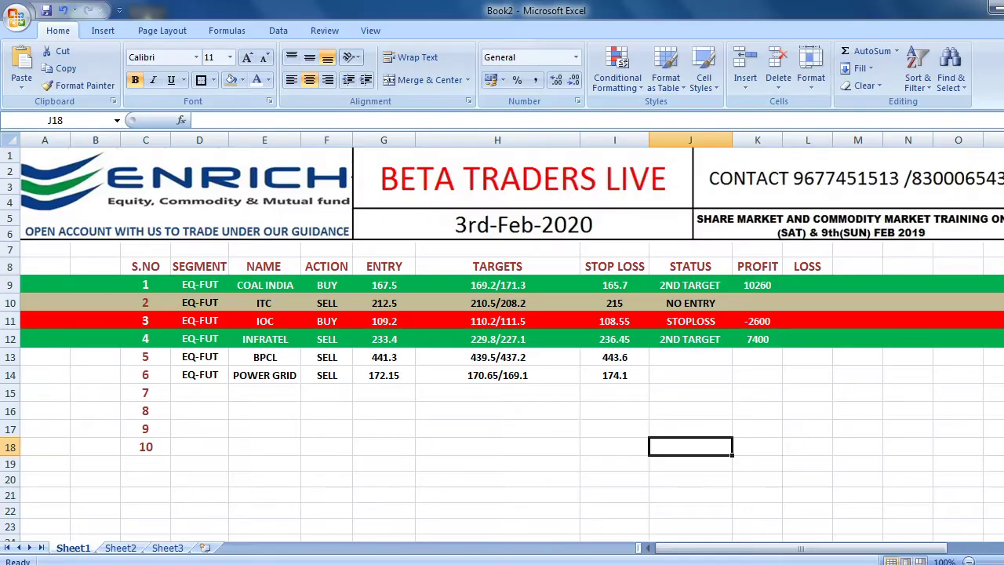
key(alt+Tab)
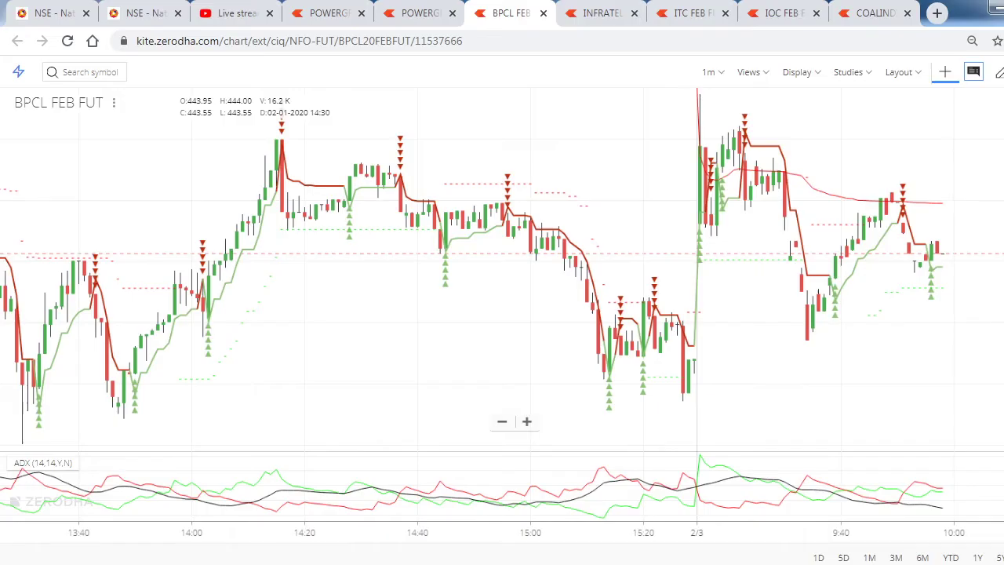
Review the POWERGRID FEB FUT one-minute chart against Power Grid's entry, targets and stop loss in the trade sheet
click(424, 11)
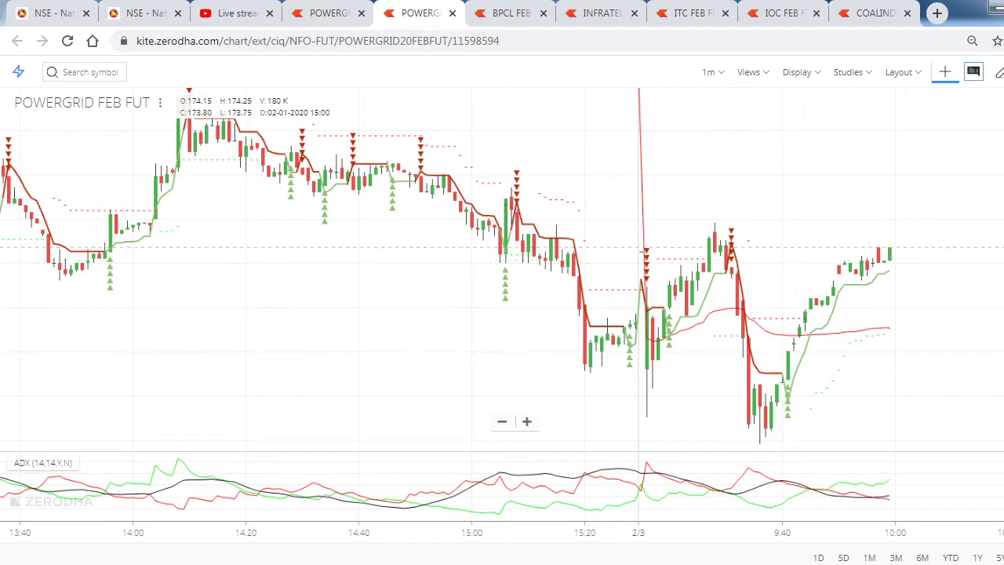
key(alt+Tab)
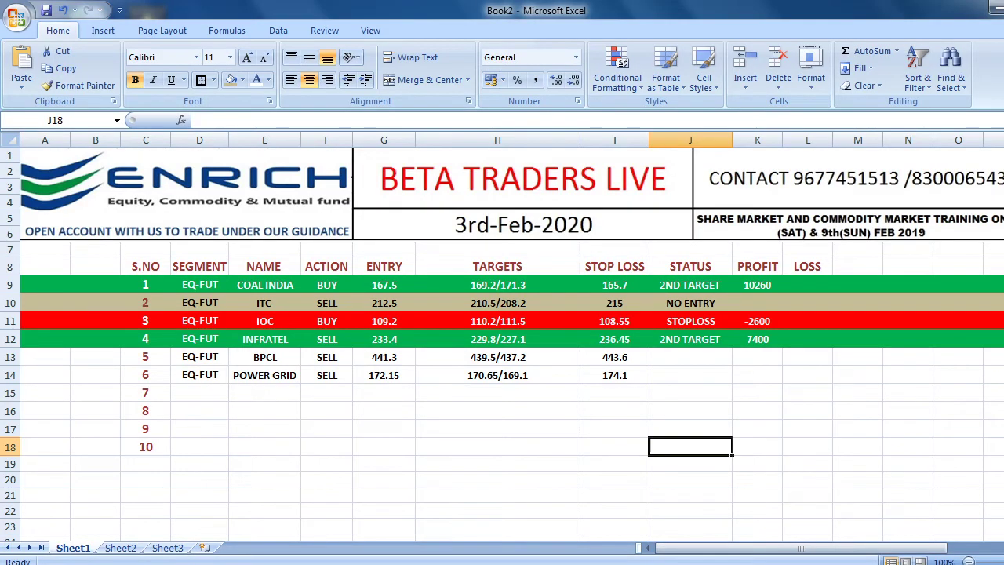
key(alt+Tab)
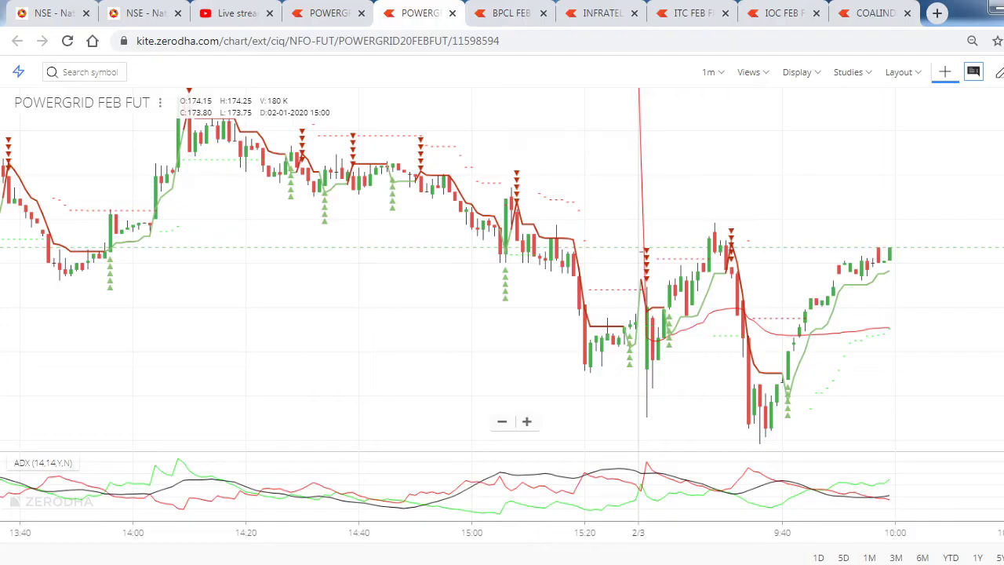
key(alt+Tab)
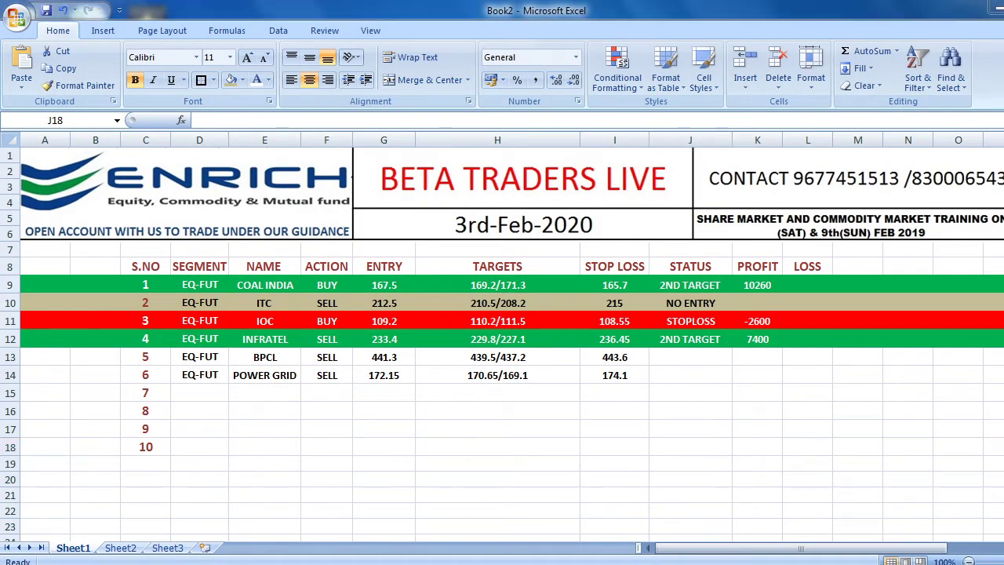
key(alt+Tab)
key(alt+Tab)
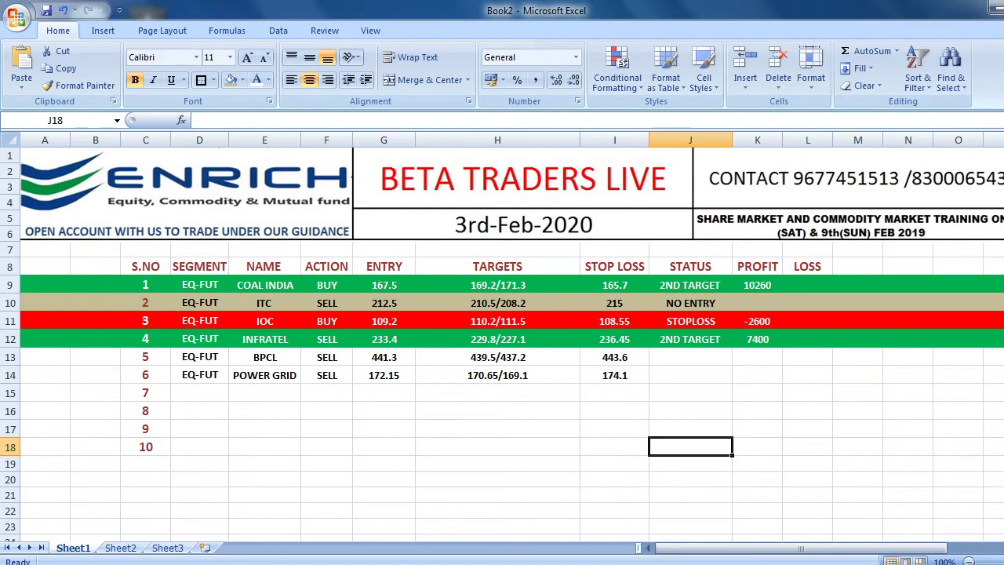
key(alt+Tab)
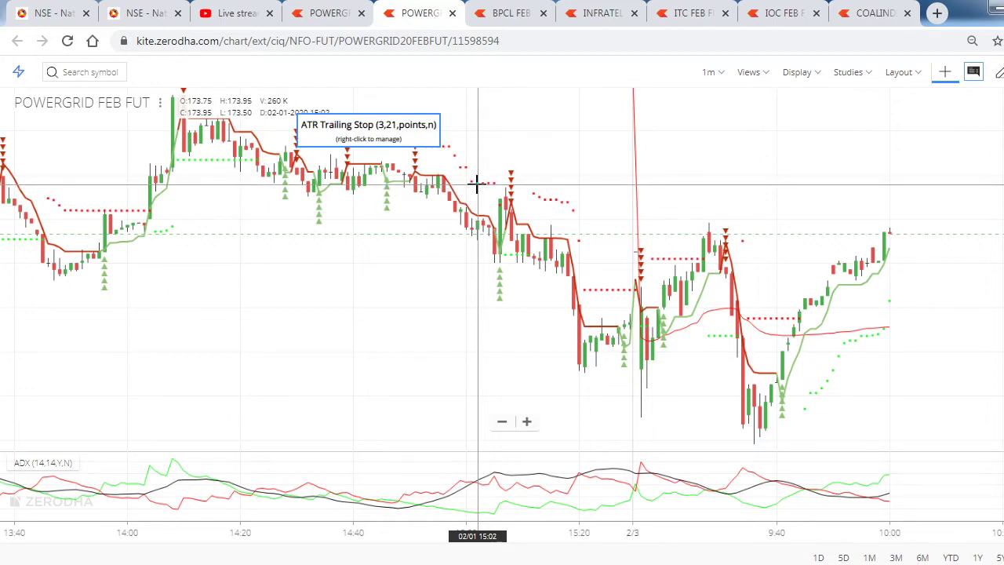
Return to the Excel trade sheet, set Power Grid's stop loss to 174.7(MODIFY) and widen the STOP LOSS column to fit it
key(alt+Tab)
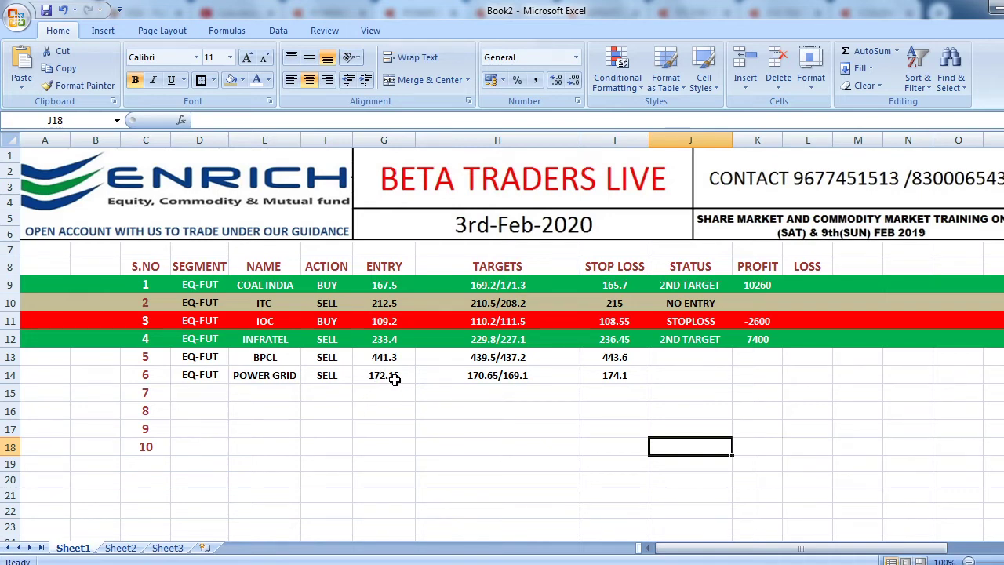
click(614, 376)
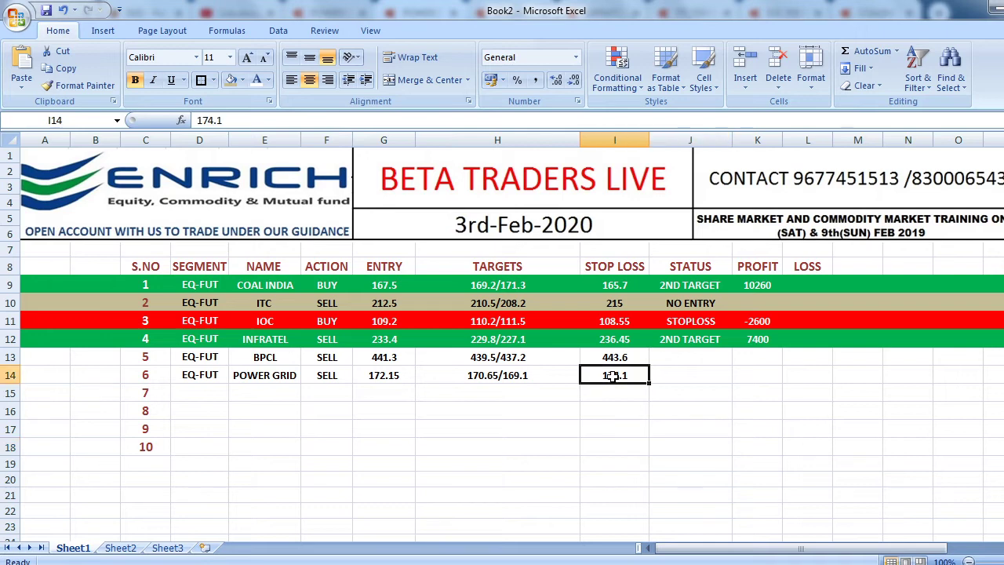
text(174)
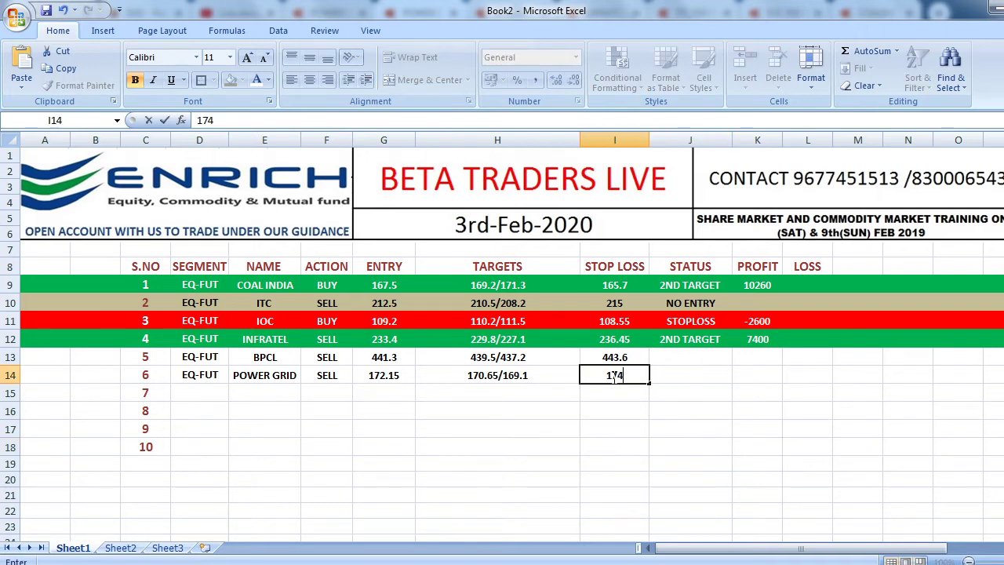
text(.7(MODI)
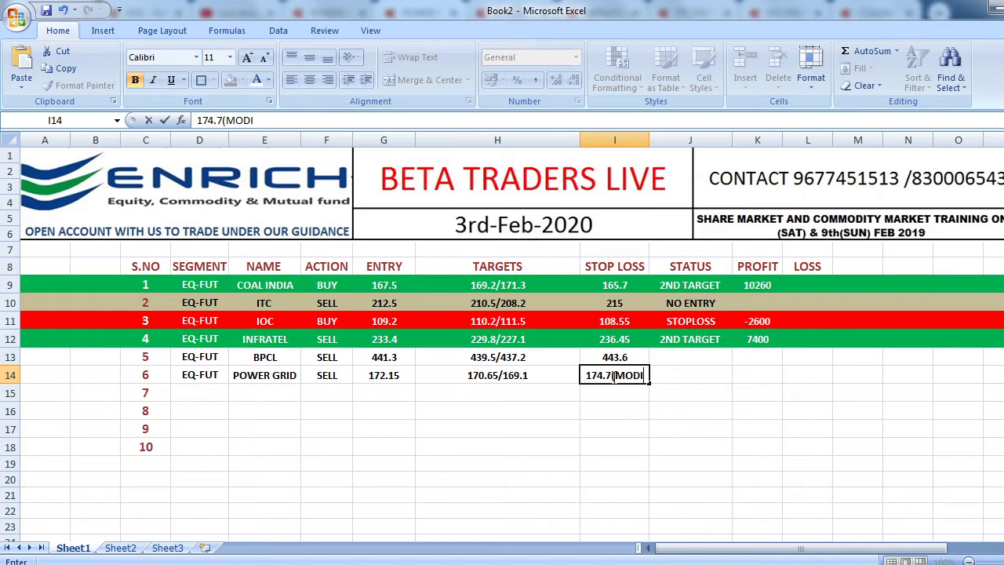
text(FY)
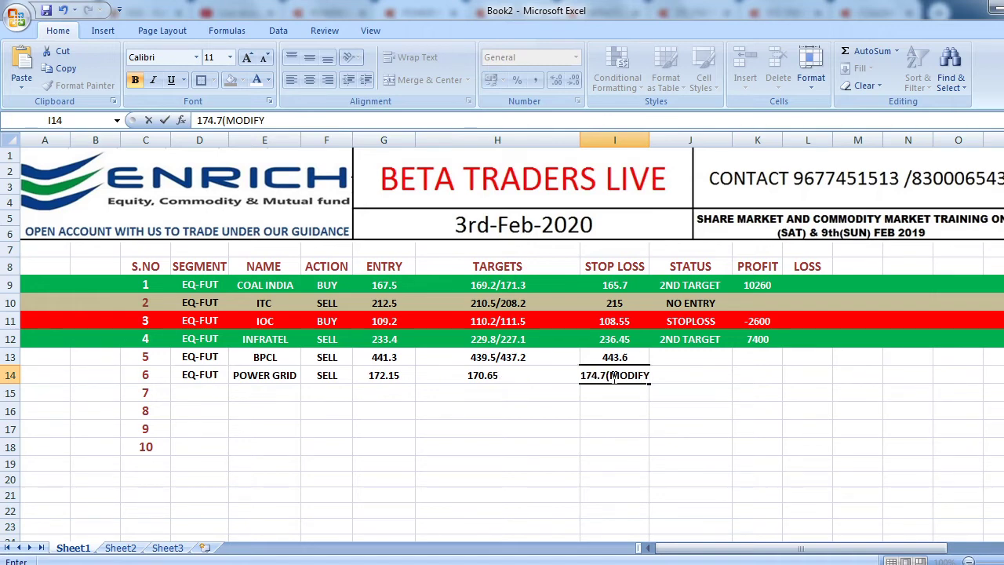
text())
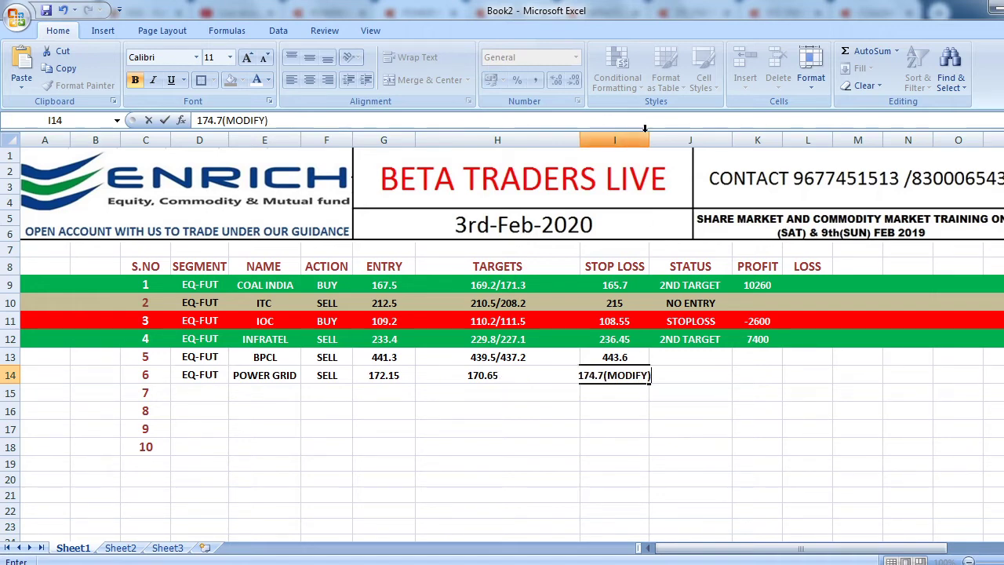
click(669, 450)
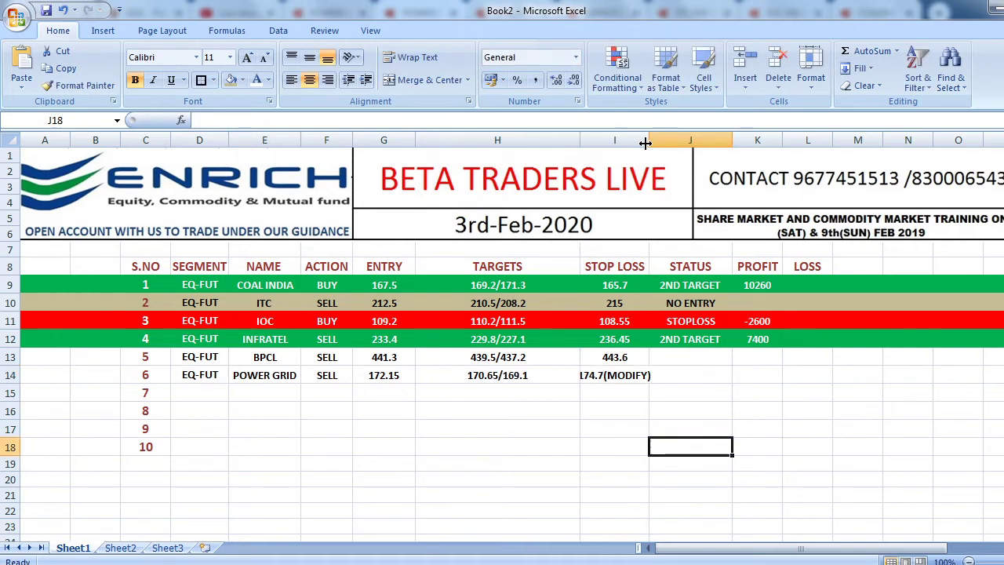
drag(648, 140, 666, 143)
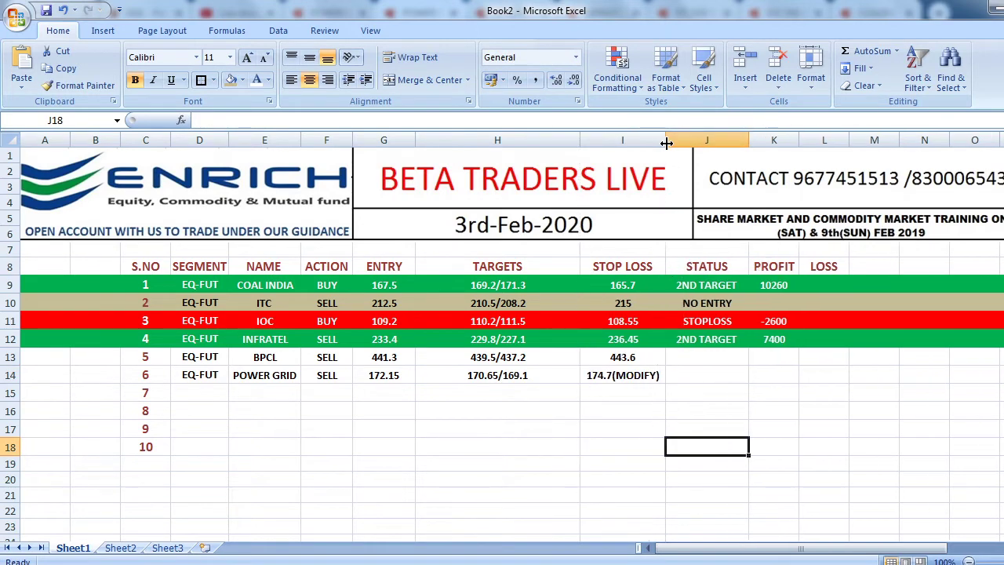
click(633, 430)
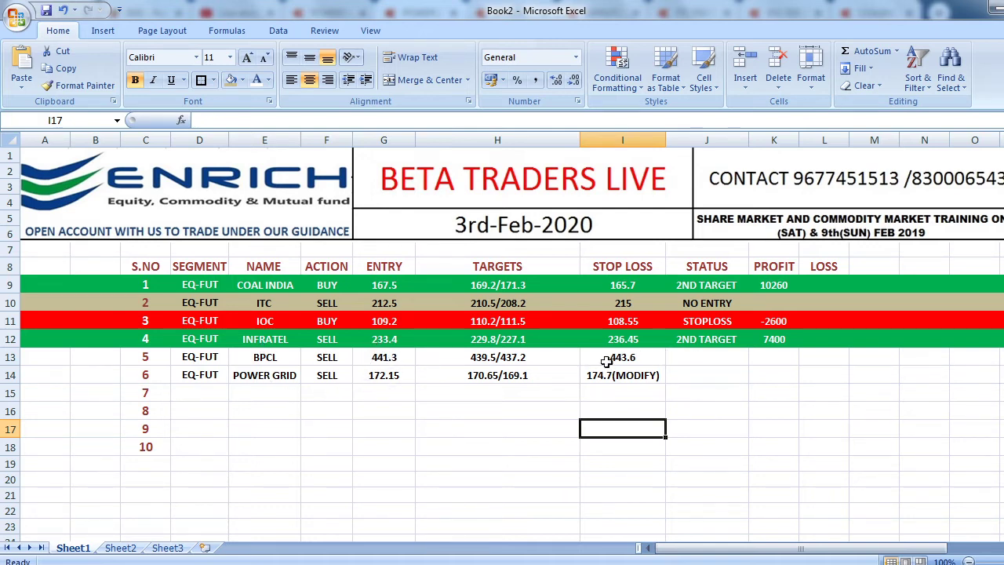
Examine the latest Power Grid and BPCL futures charts in the browser and check BPCL's levels in the trade sheet
mouse_move(264, 564)
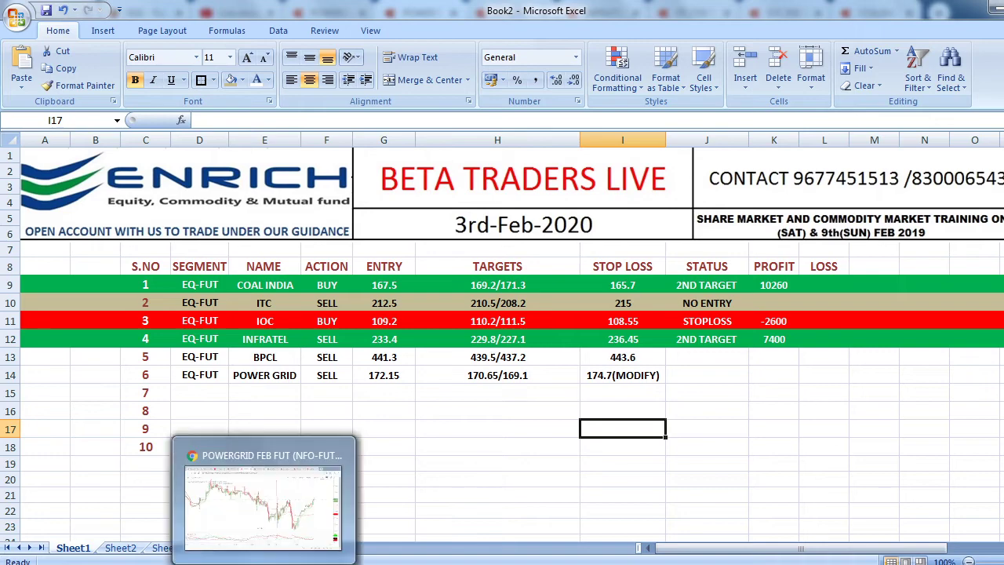
click(264, 564)
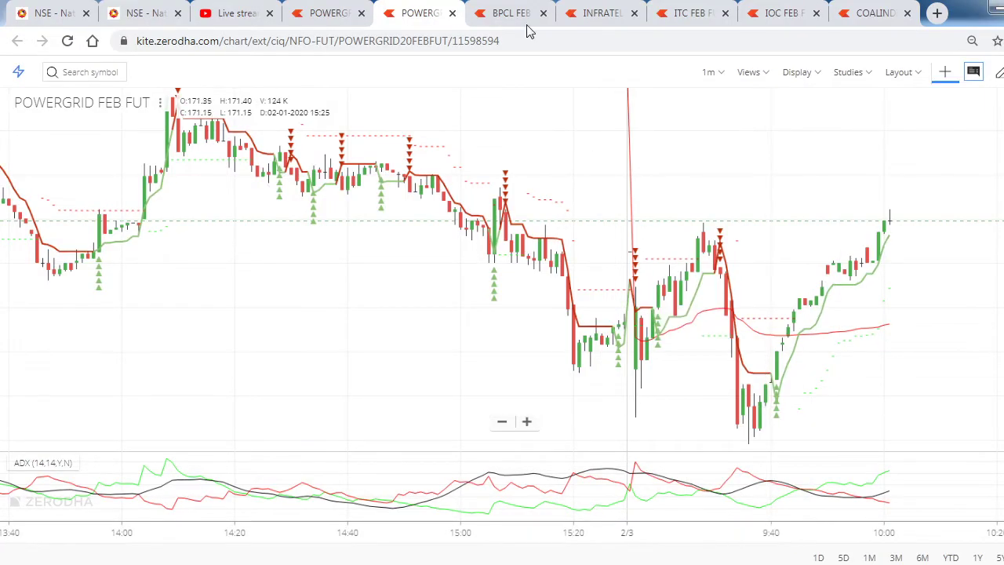
click(504, 10)
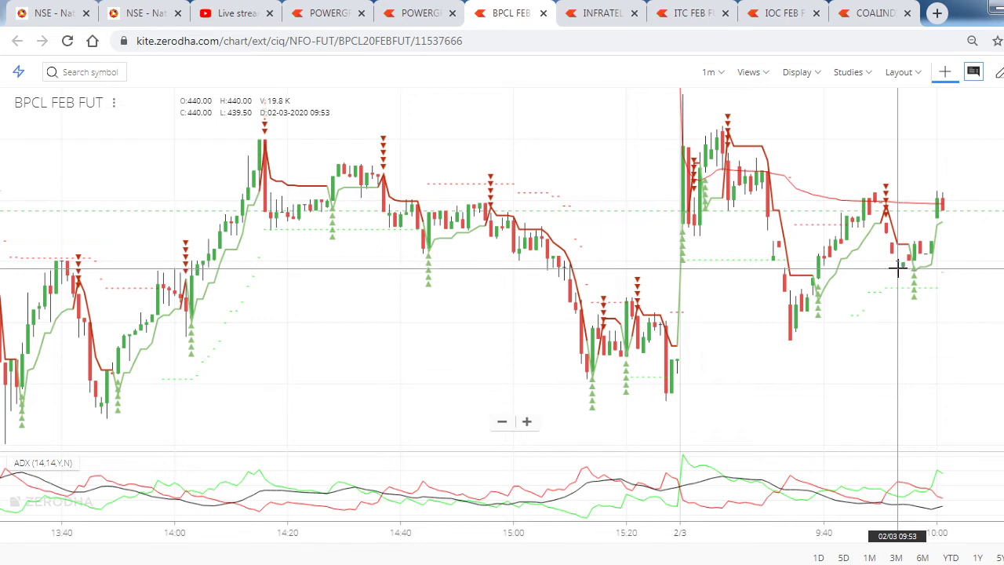
key(alt+Tab)
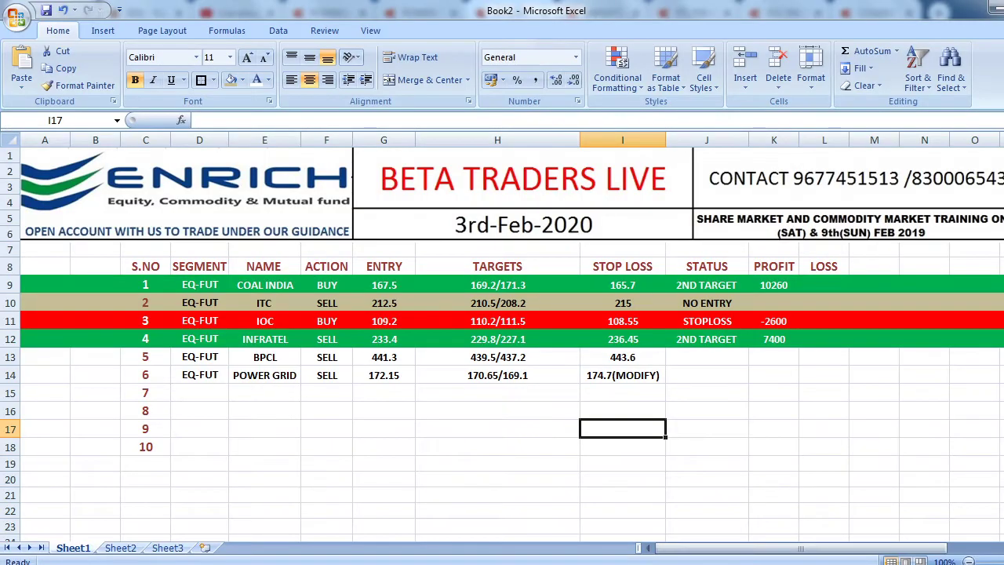
key(alt+Tab)
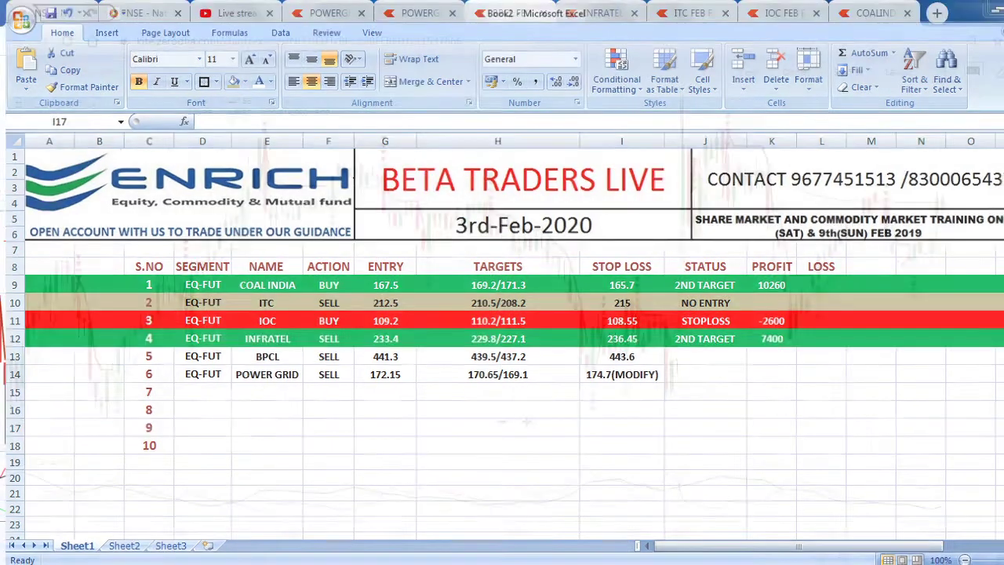
Compare the latest BPCL and POWERGRID FEB FUT one-minute charts with both calls' levels in the trade sheet
key(alt+Tab)
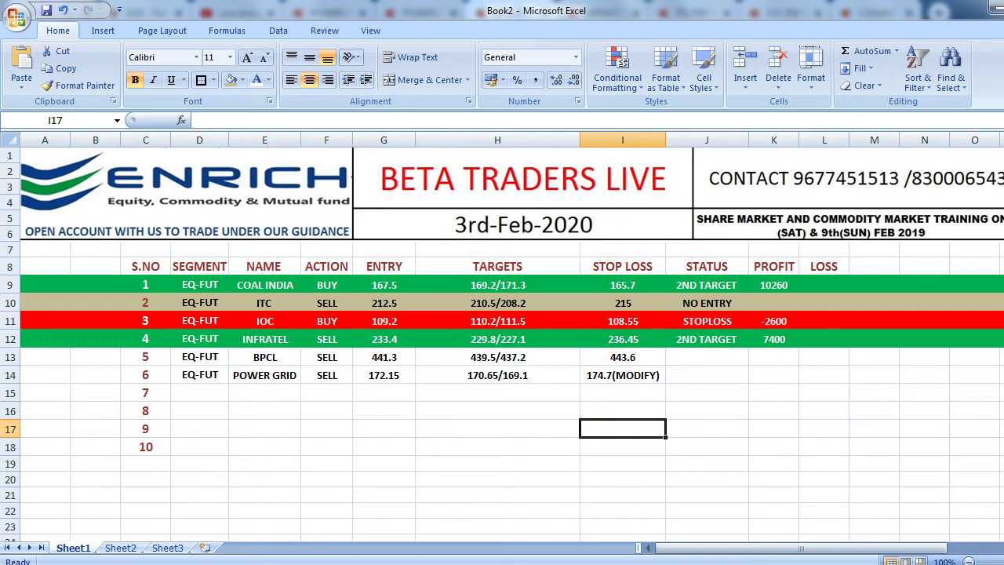
click(821, 454)
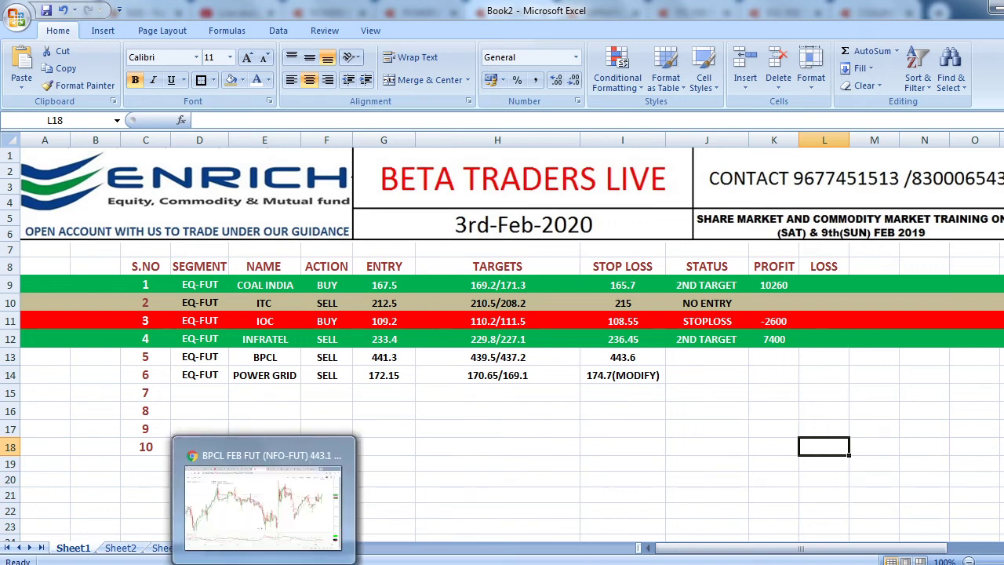
click(263, 431)
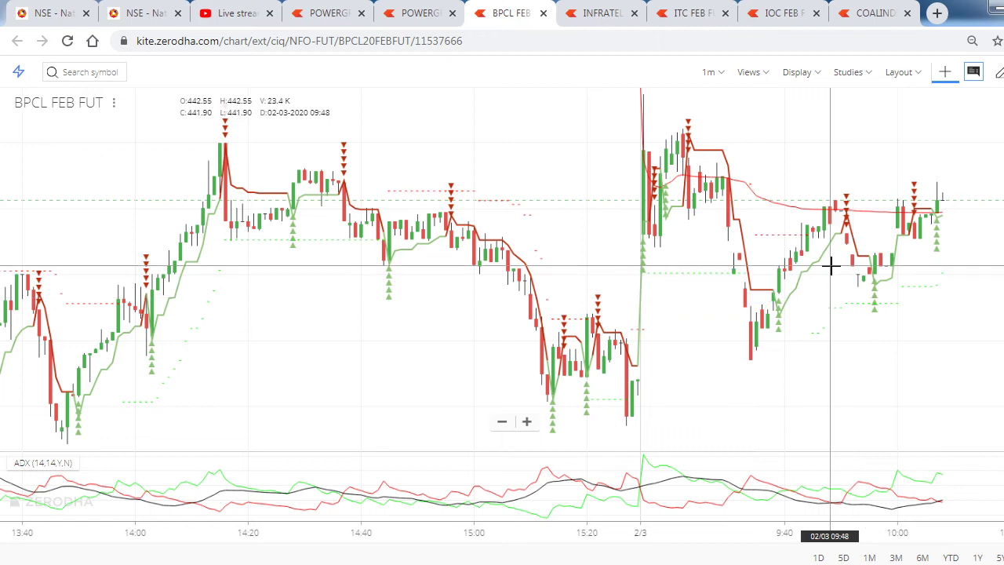
click(430, 8)
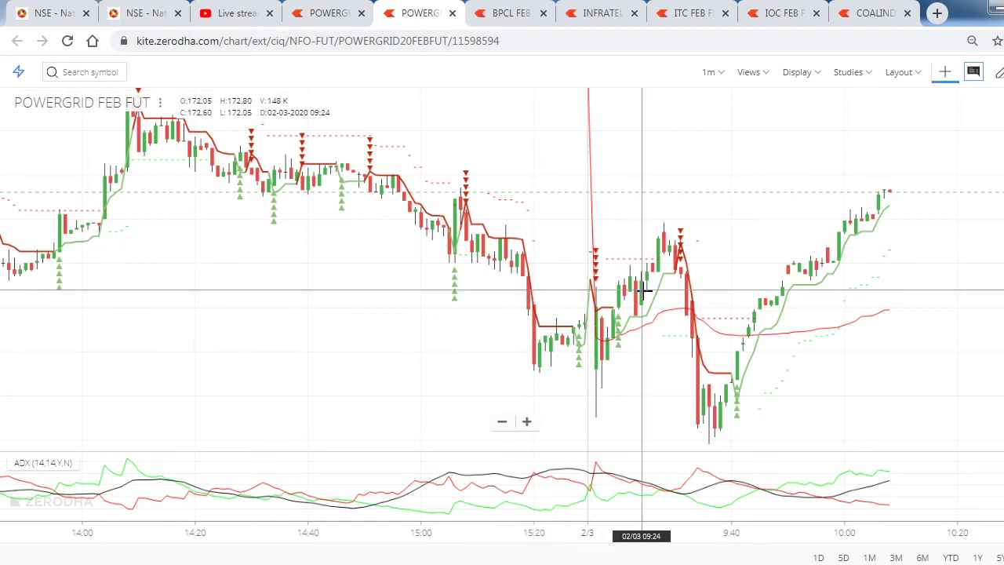
key(alt+Tab)
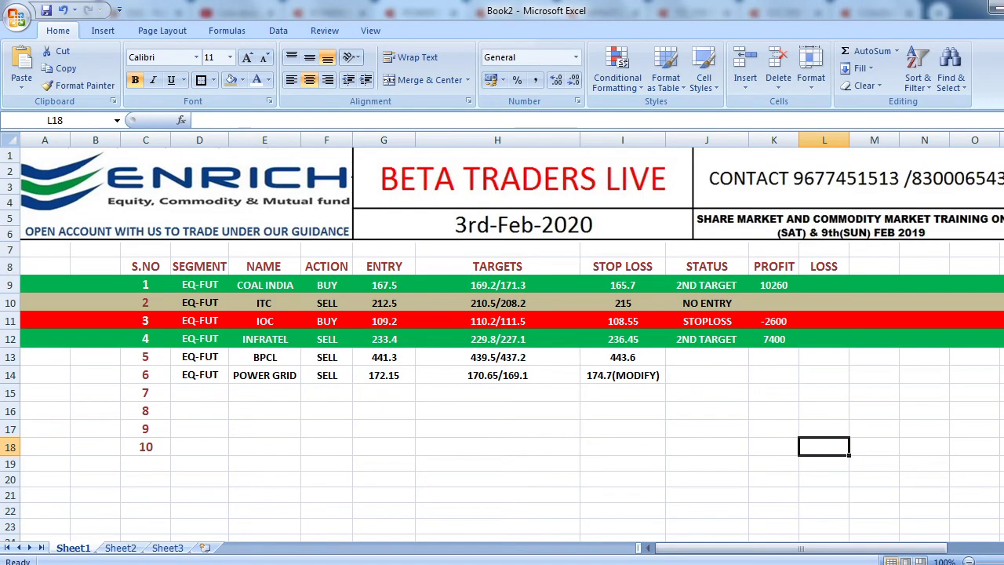
key(alt+Tab)
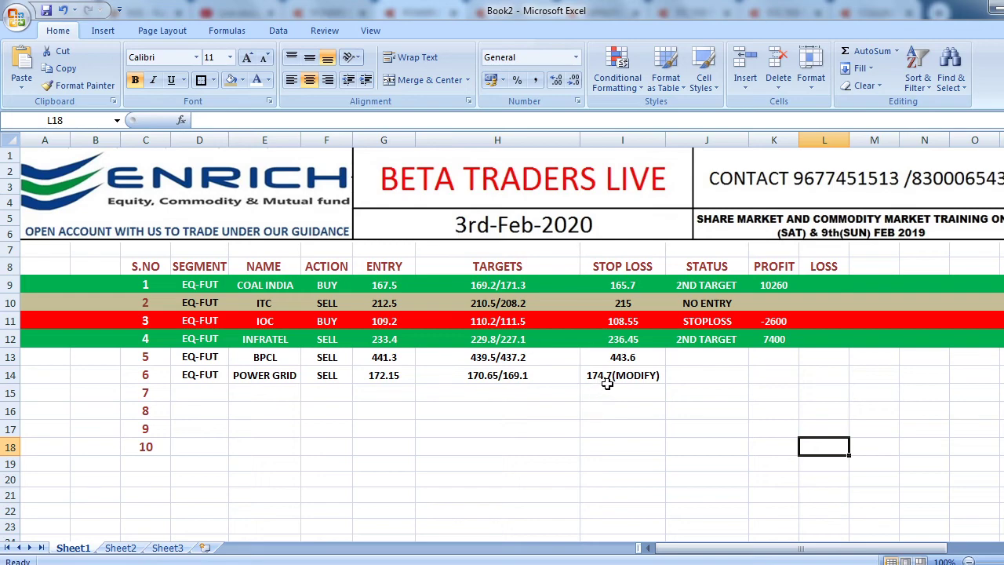
key(super+Down)
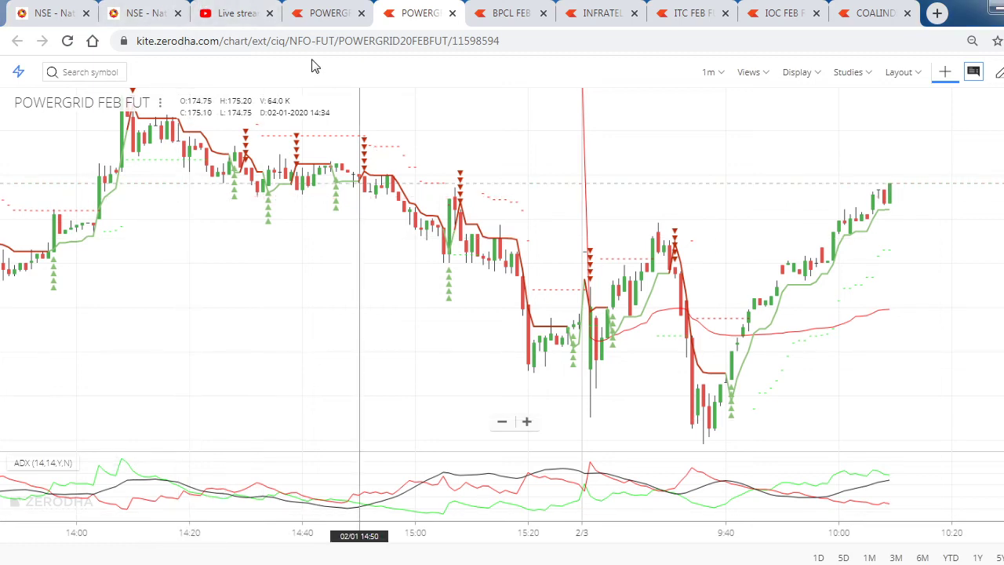
Check POWERGRID FEB FUT's lot size in a sell order form, cancel the order and go back to its full chart
click(317, 12)
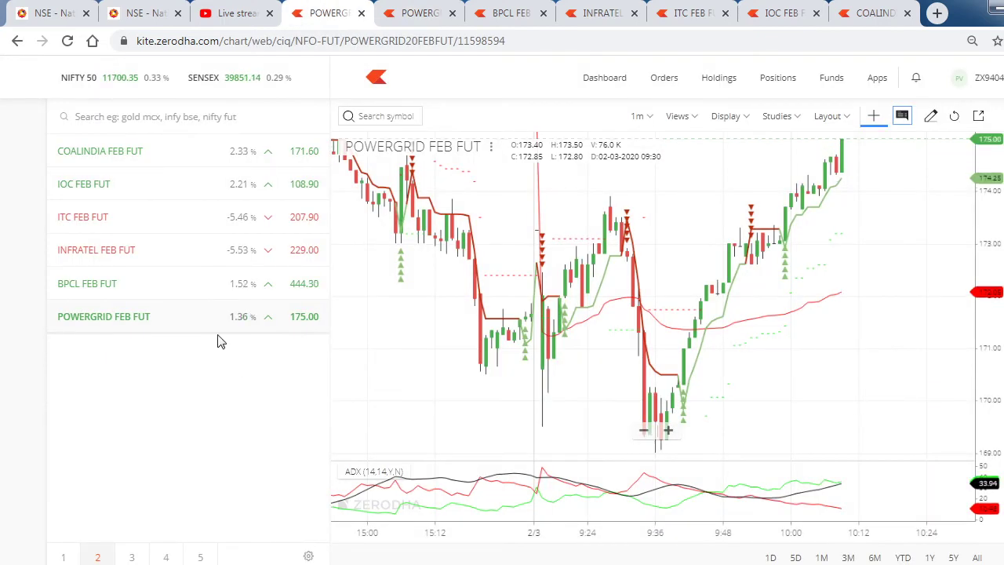
key(s)
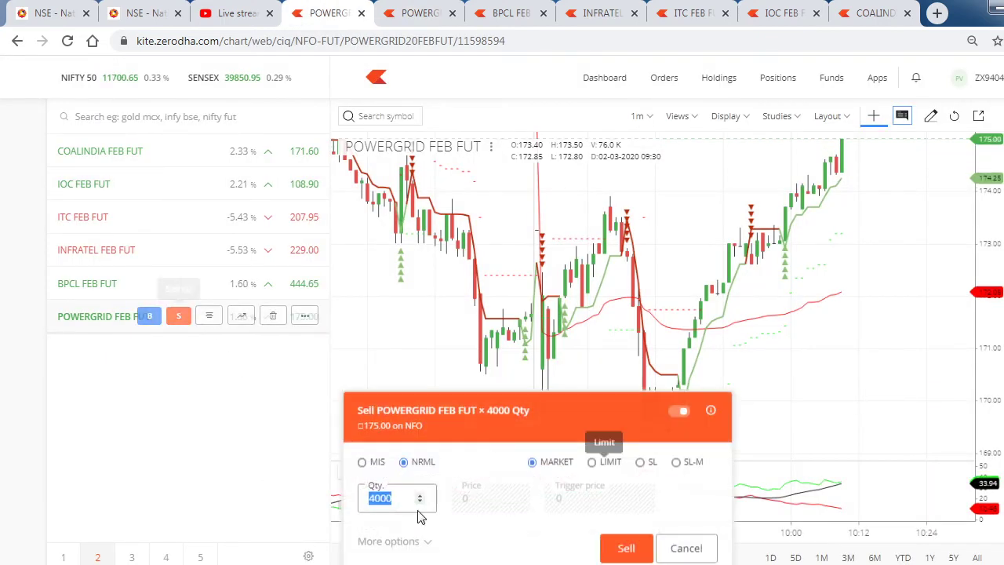
click(701, 558)
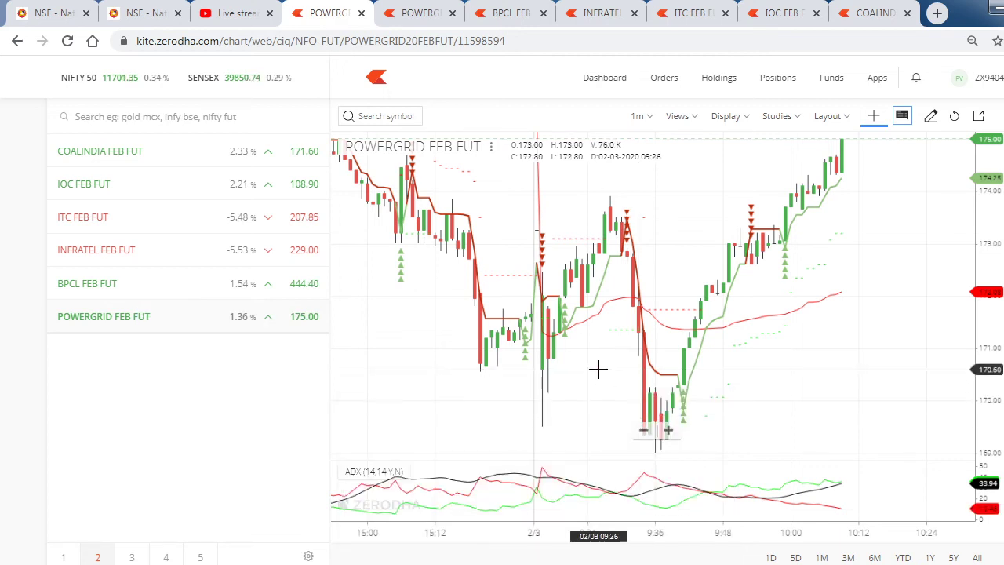
click(416, 13)
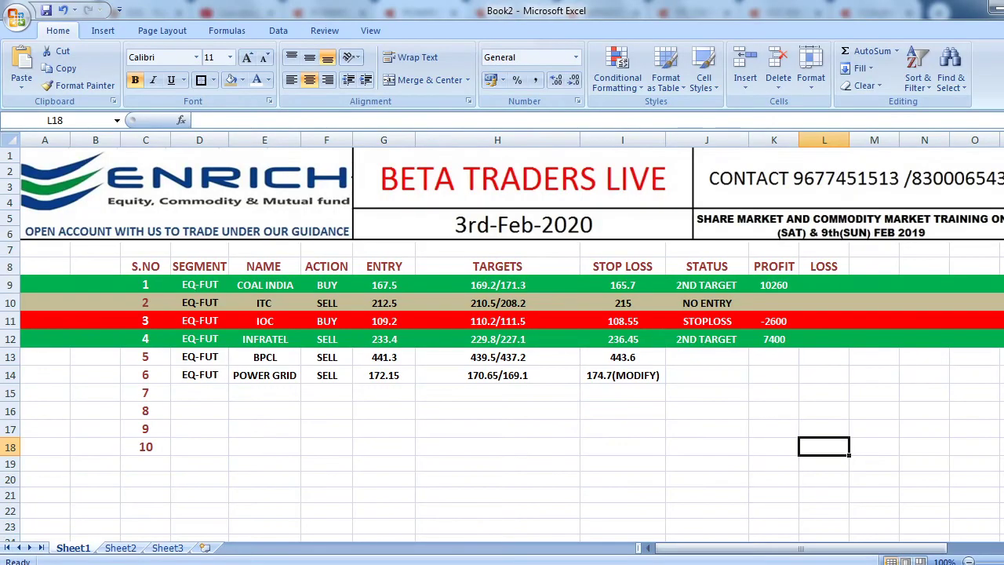
Calculate Power Grid's loss in Calculator as 172.15 minus 174.7, multiplied by 4000, and close Calculator
key(alt+Tab)
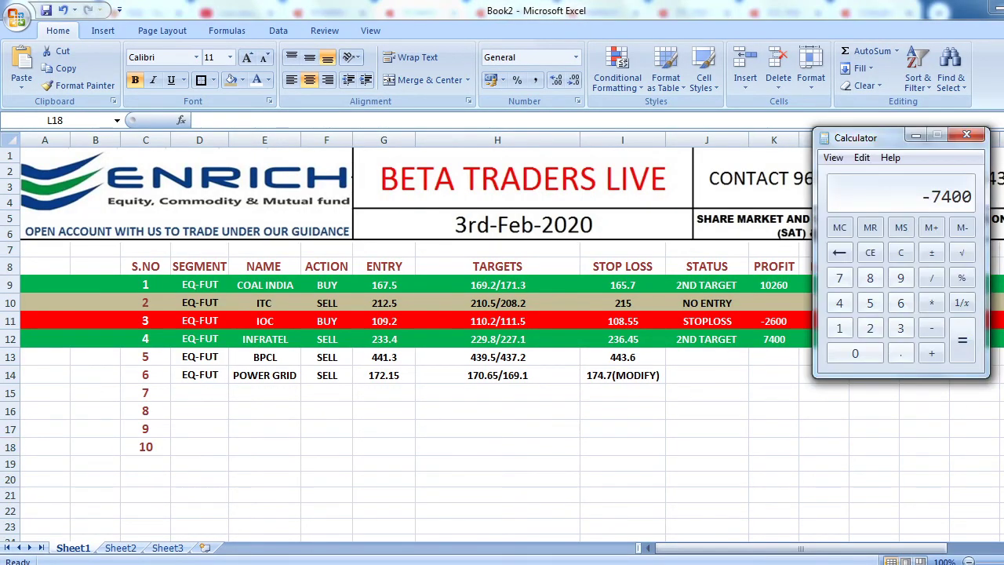
key(Escape)
text(172.15)
text(174.7)
key(Return)
text(*4000)
key(Return)
key(Escape)
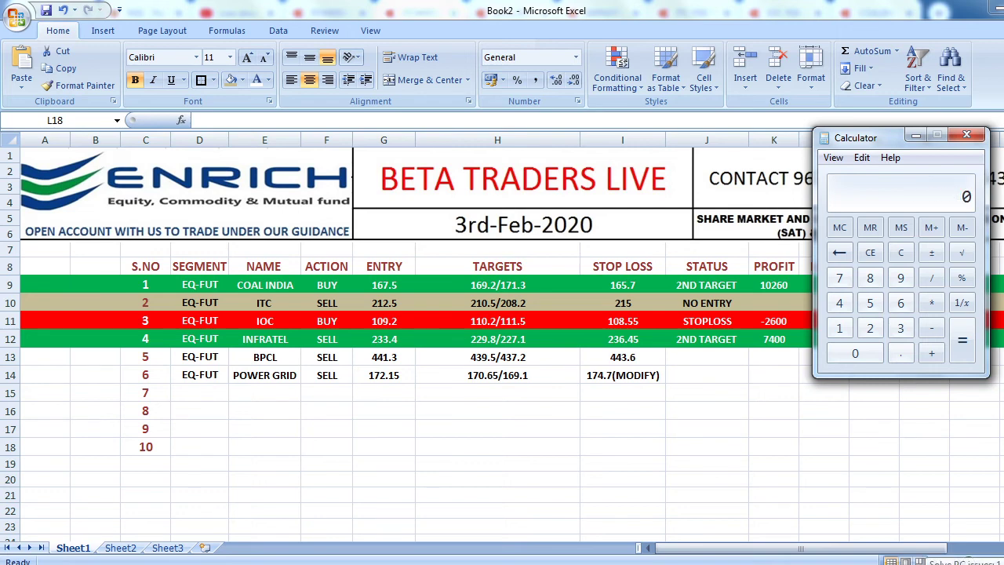
click(967, 135)
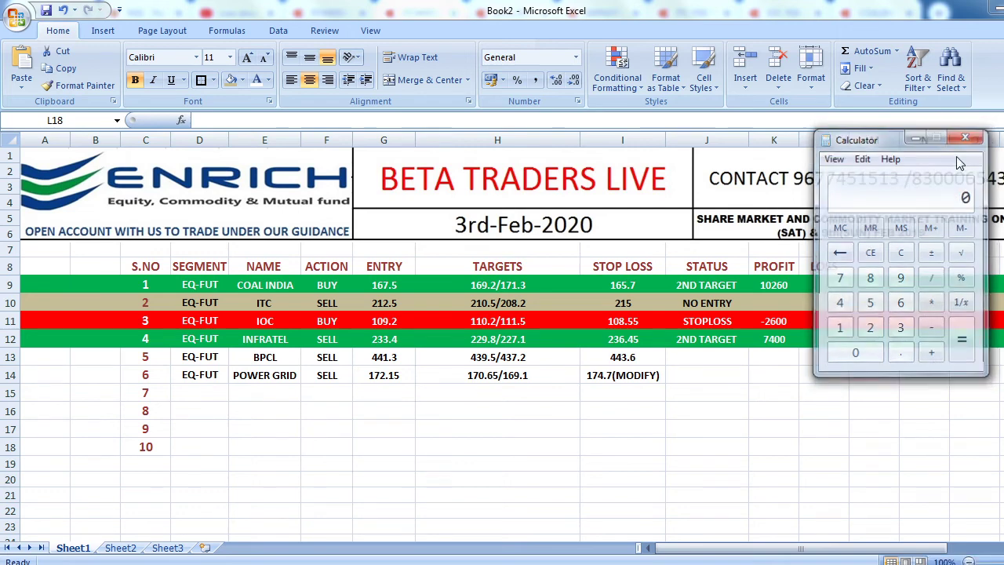
Enter -10200 for Power Grid in the PROFIT column of the trade sheet
click(755, 380)
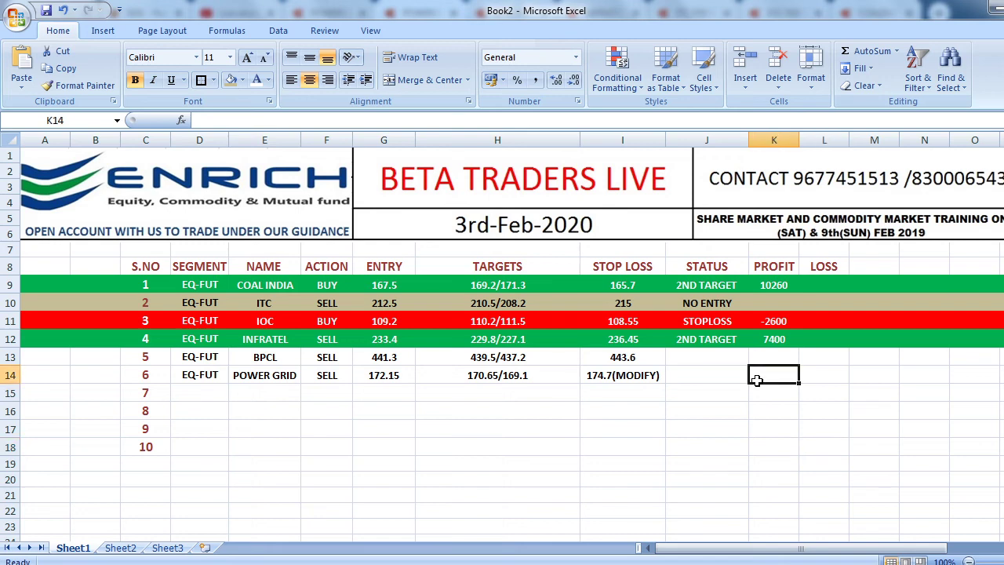
text(-10200)
key(Return)
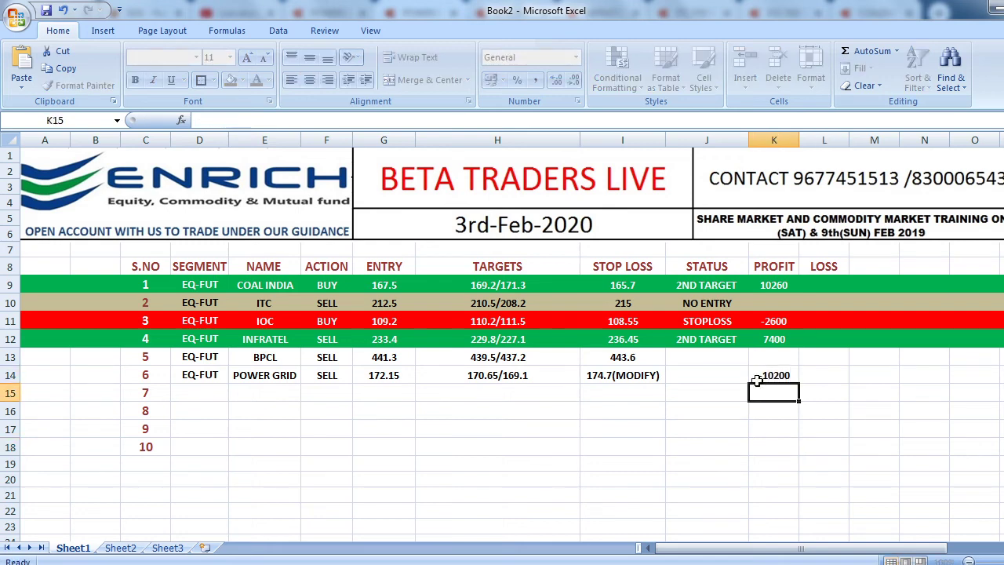
drag(757, 455, 706, 449)
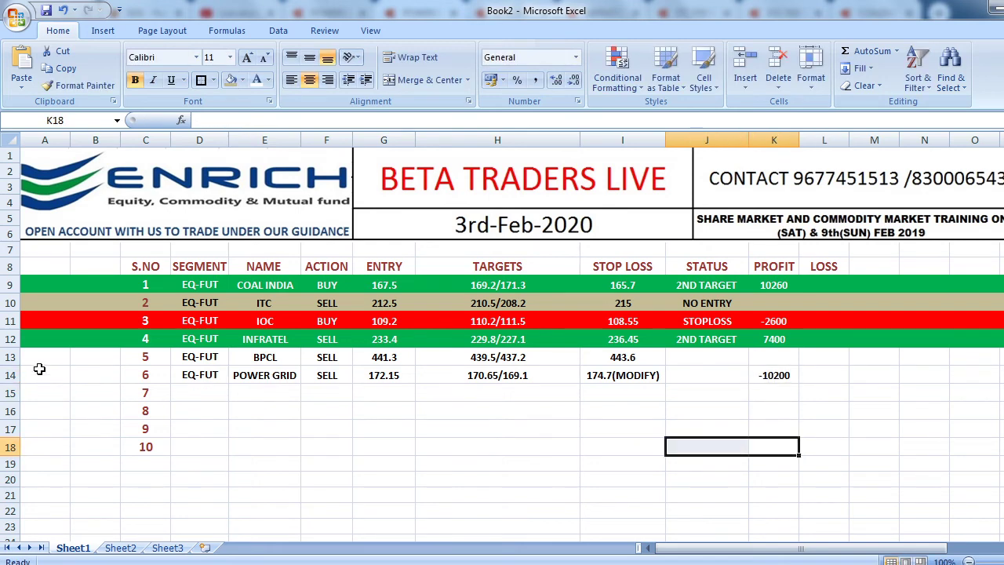
Fill the entire Power Grid row 14 with red
click(10, 375)
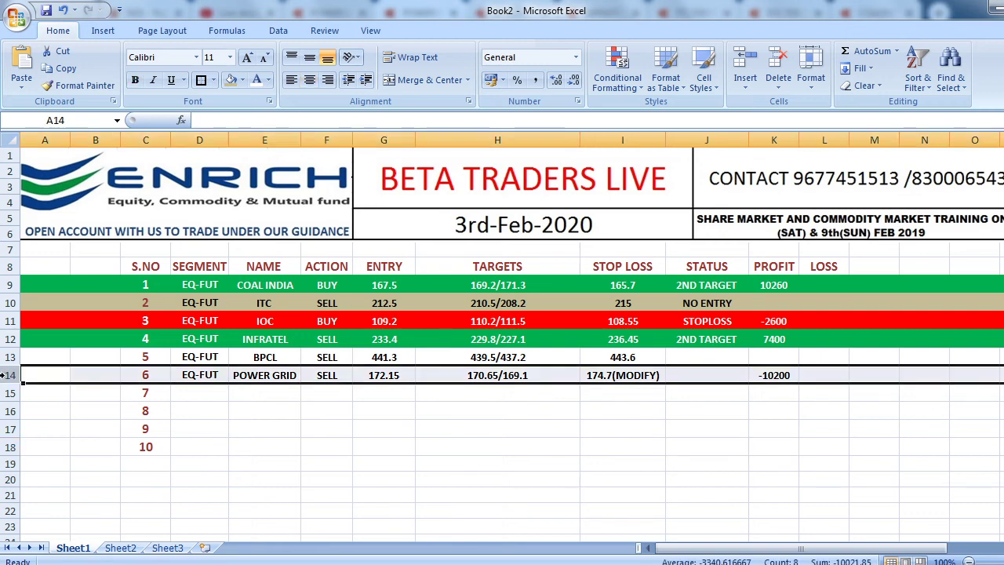
click(243, 80)
click(246, 196)
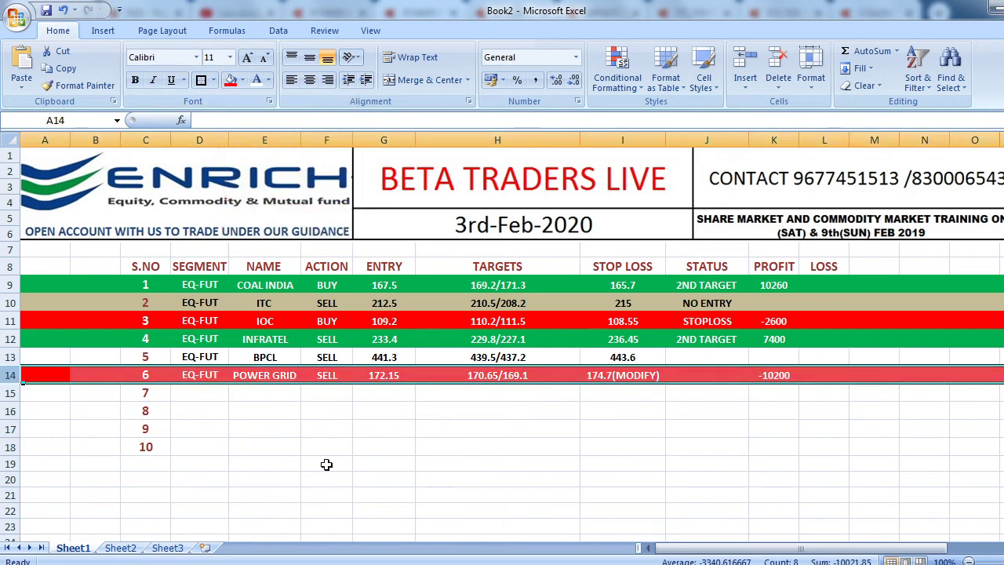
click(339, 456)
Select BPCL's PROFIT cell, switch to the Kite watchlist and check BPCL FEB FUT's lot size in a sell order form
click(765, 359)
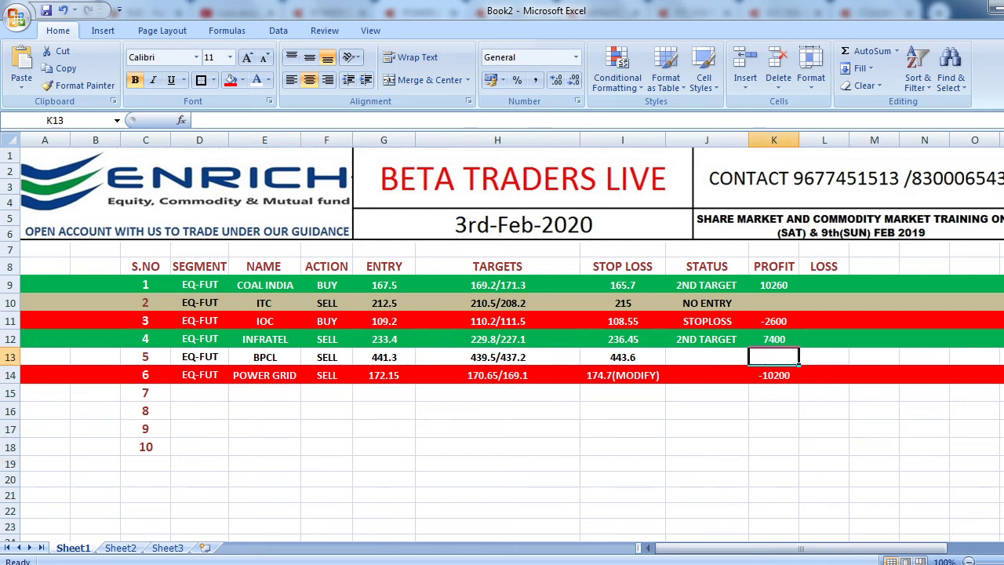
key(alt+Tab)
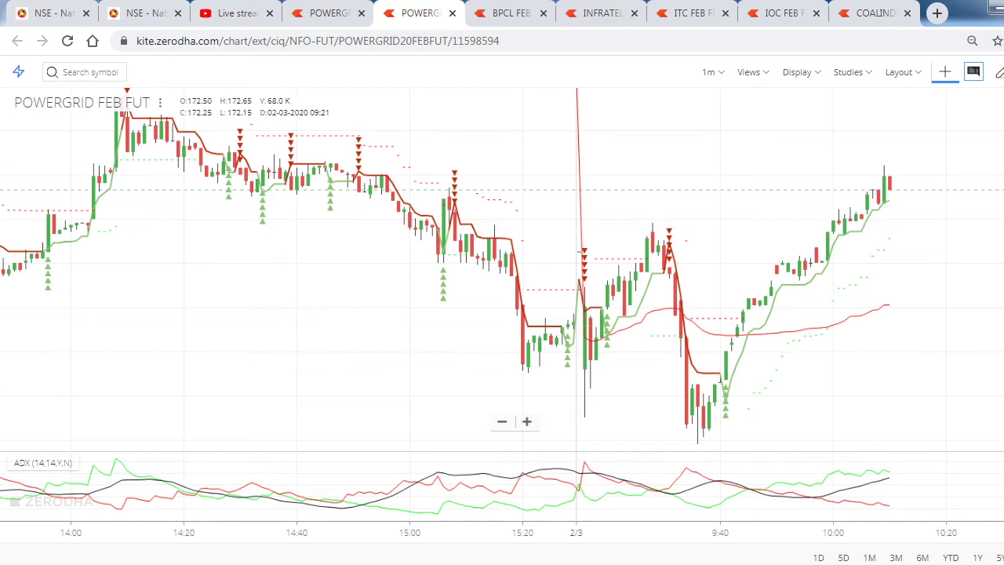
key(alt+Tab)
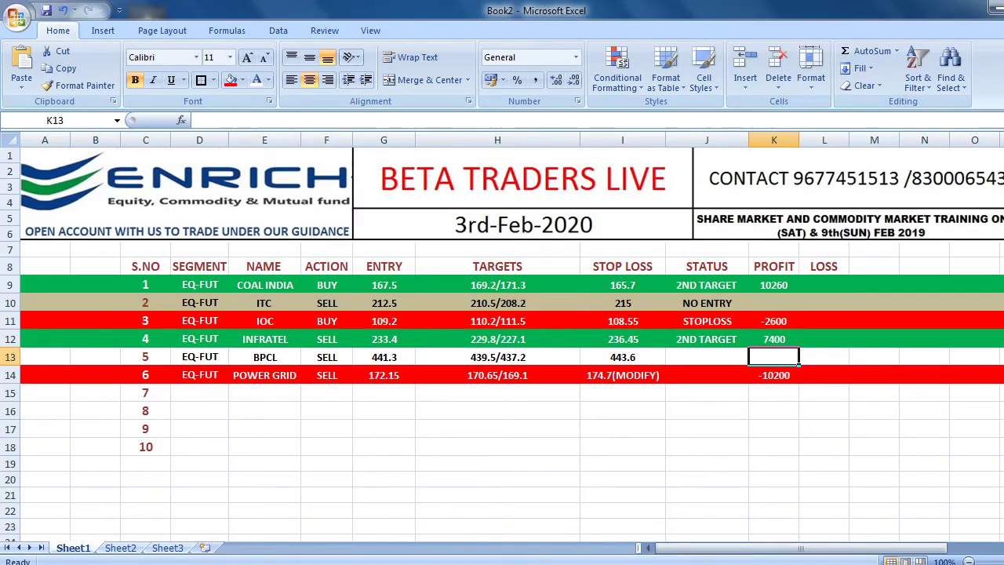
key(alt+Tab)
click(310, 13)
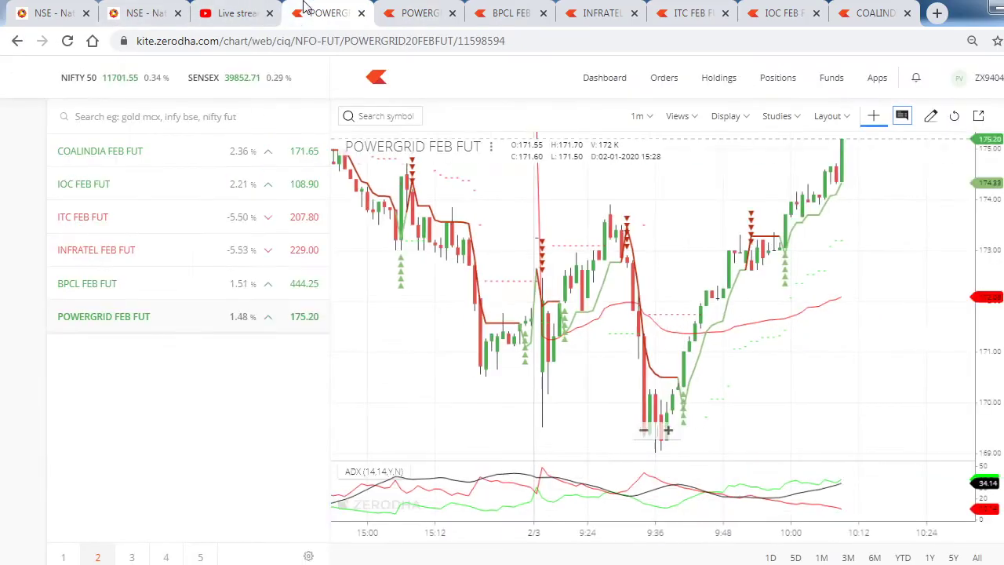
click(179, 283)
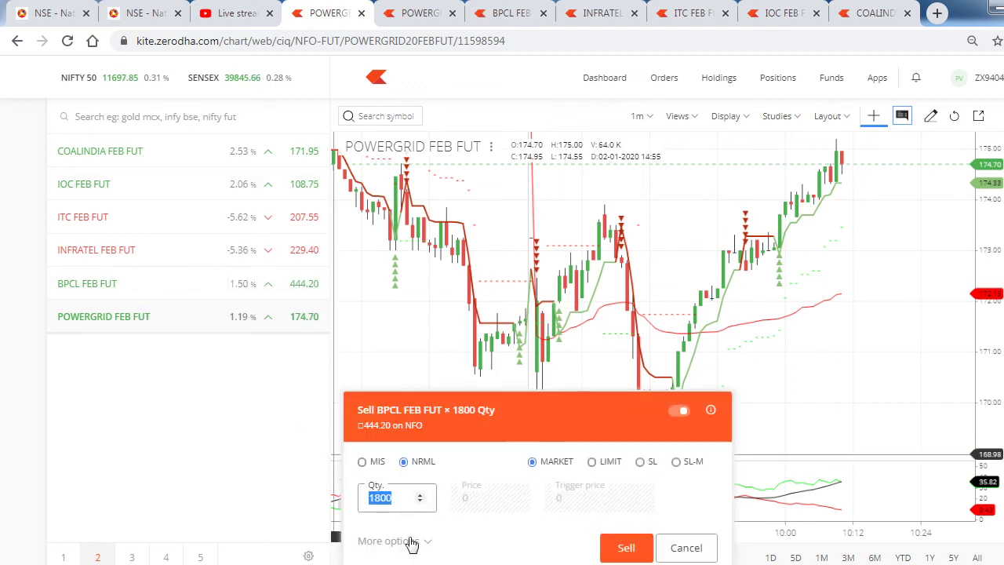
Launch Calculator from a program search, cancel the BPCL sell order and switch to the BPCL FEB FUT chart
key(super)
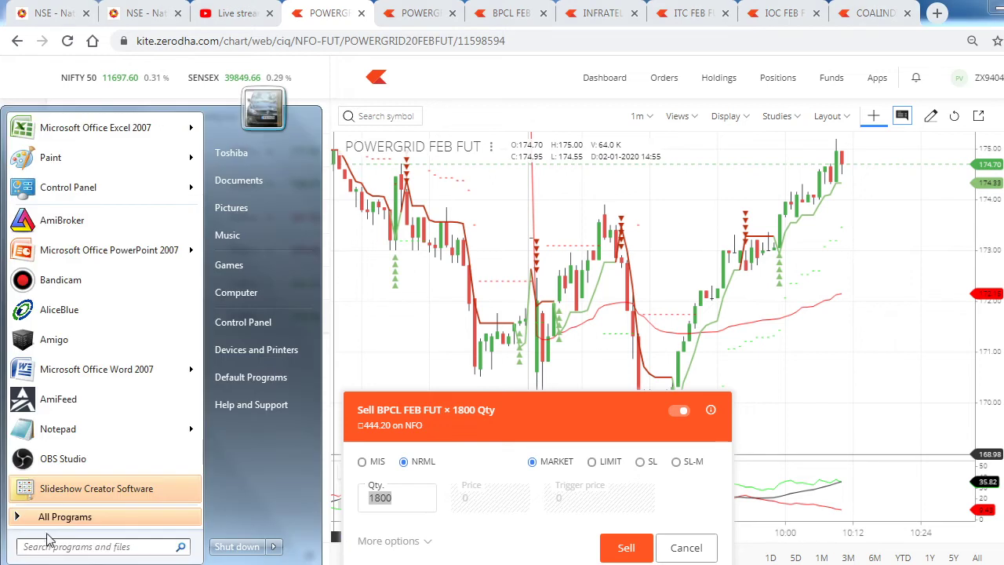
text(CA)
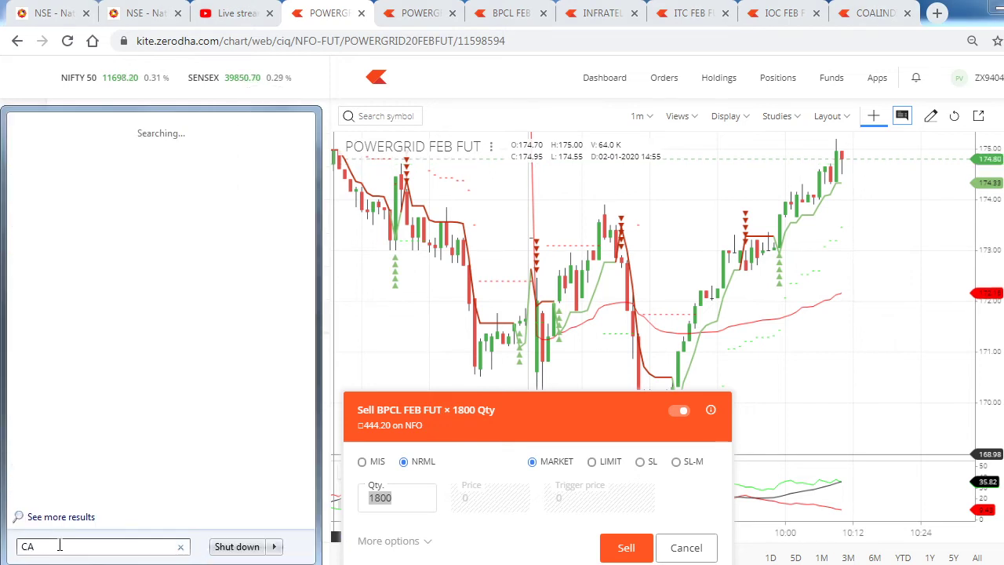
click(64, 153)
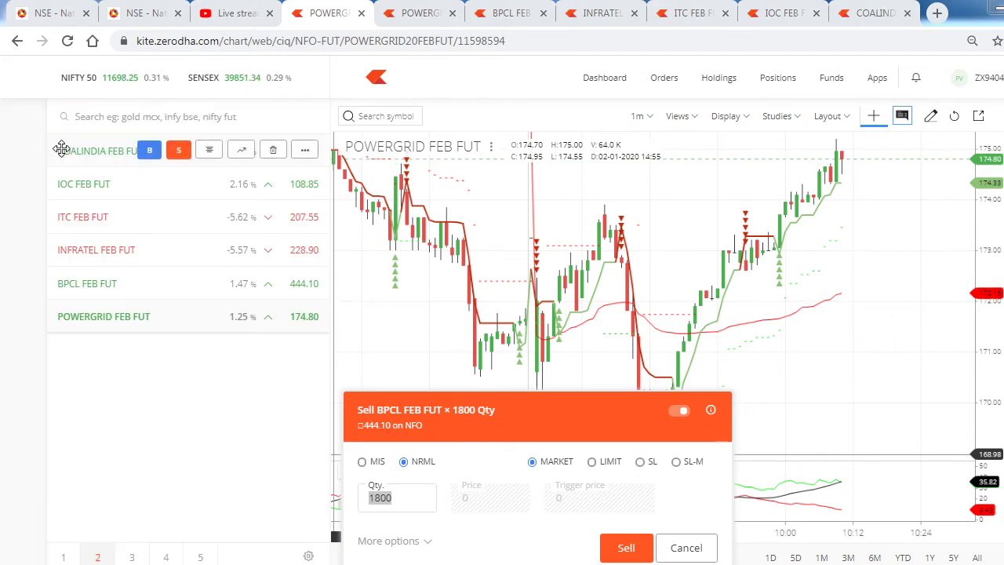
click(687, 548)
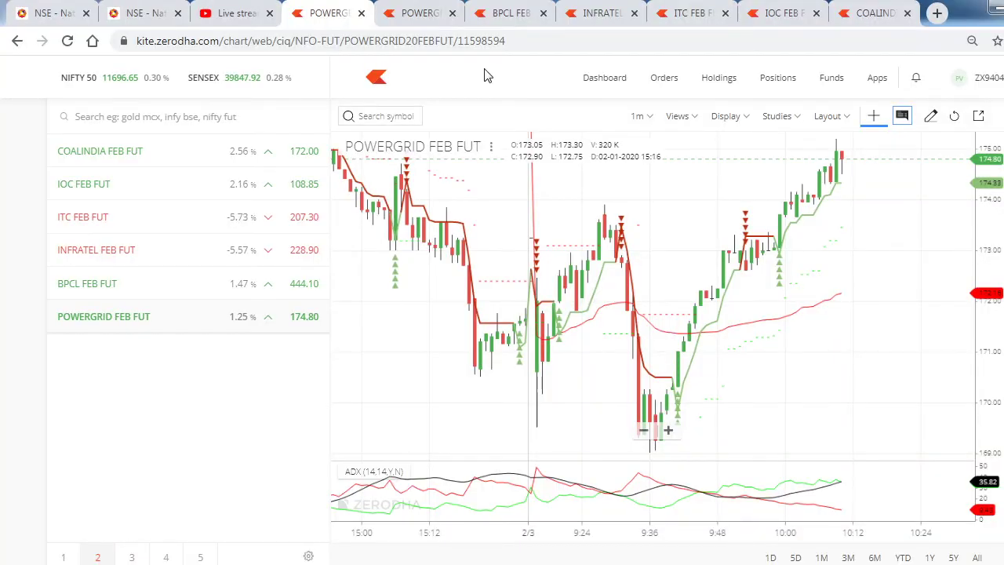
click(510, 8)
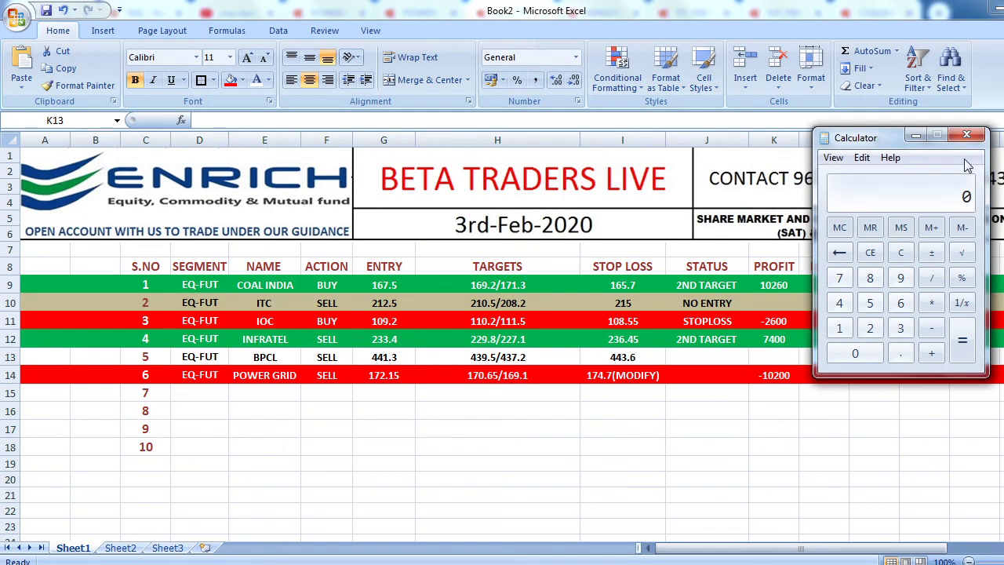
Calculate BPCL's points from entry to first target in Calculator as 441.3 minus 439.5
text(4413)
key(Escape)
text(441.3439.5)
key(Return)
Recheck BPCL FEB FUT's lot size in a sell order form on Kite, cancel it and return to Calculator
key(alt+Tab)
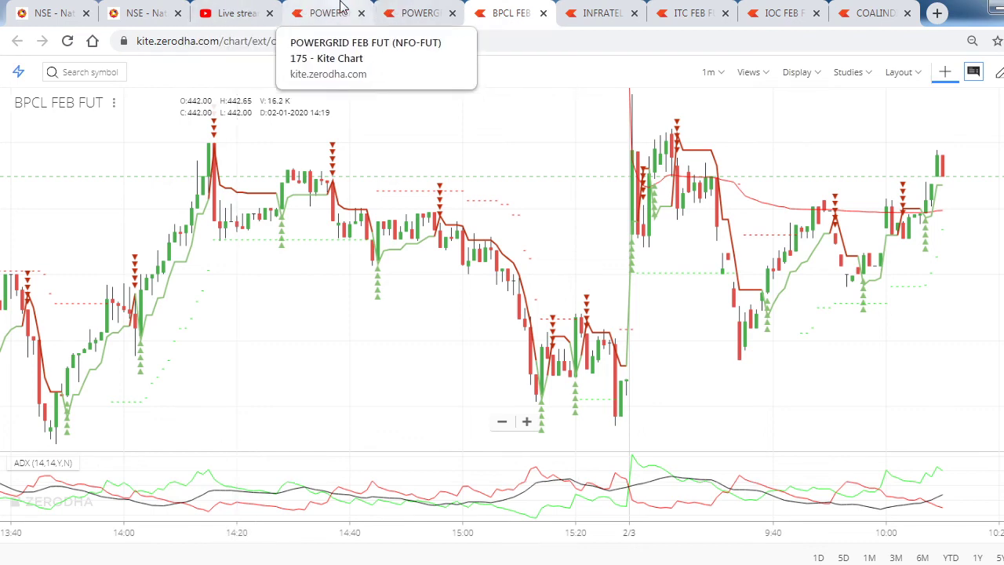
click(341, 10)
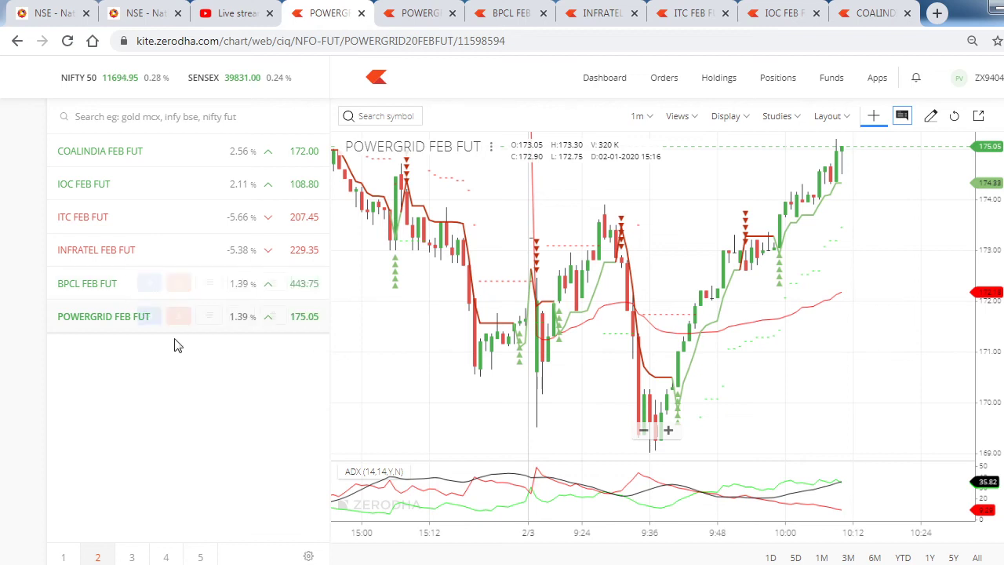
mouse_move(177, 322)
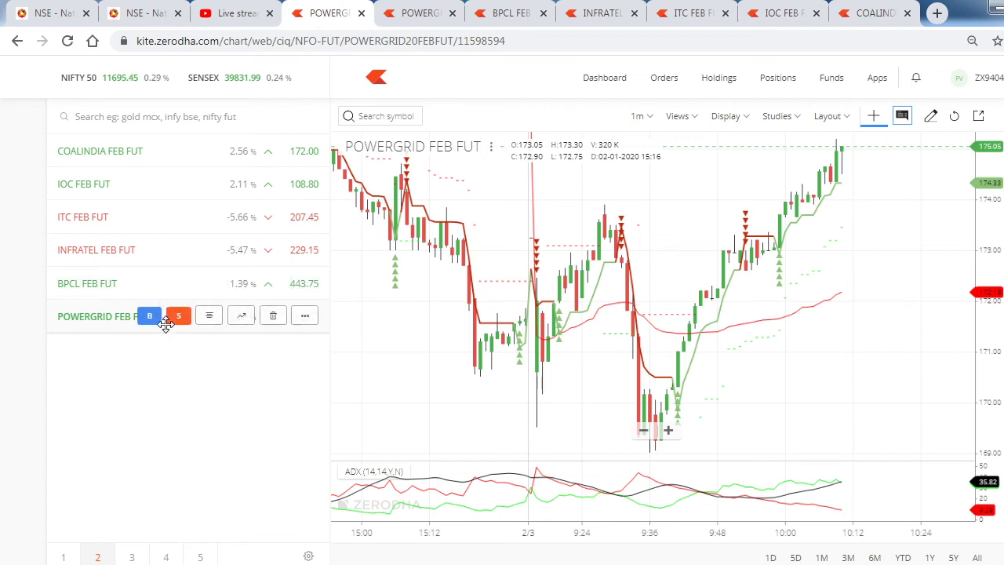
click(176, 320)
key(Escape)
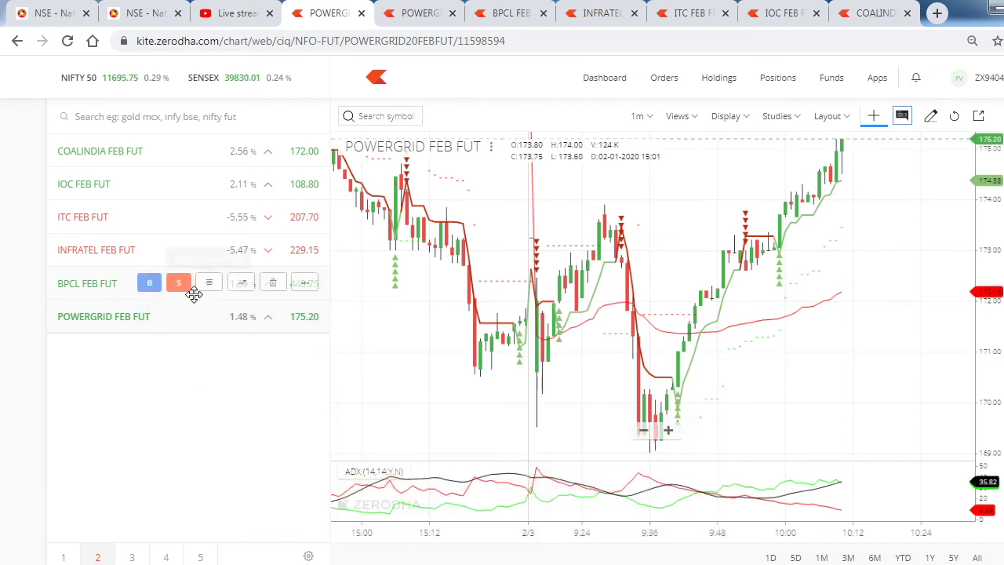
click(184, 285)
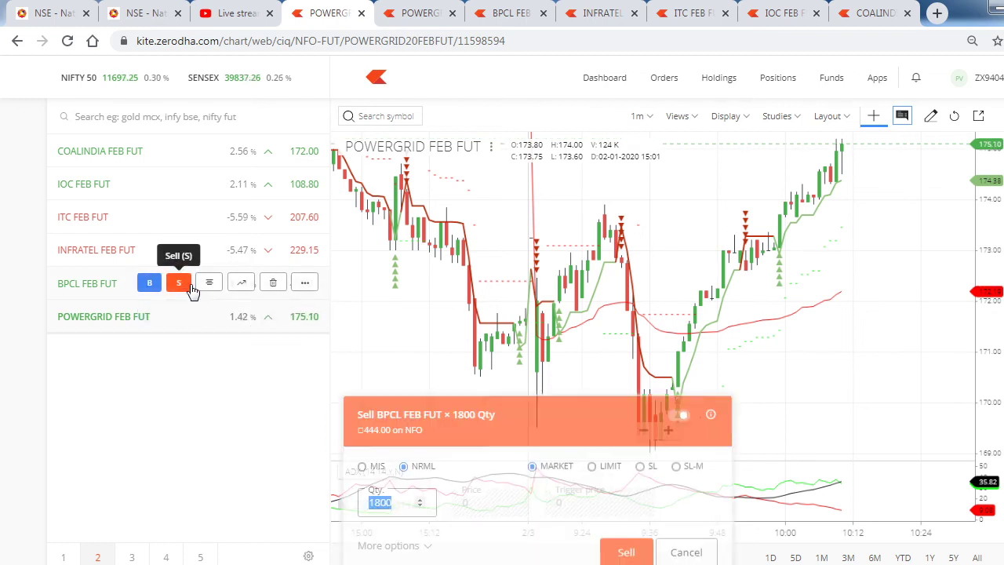
key(Escape)
key(alt+Tab)
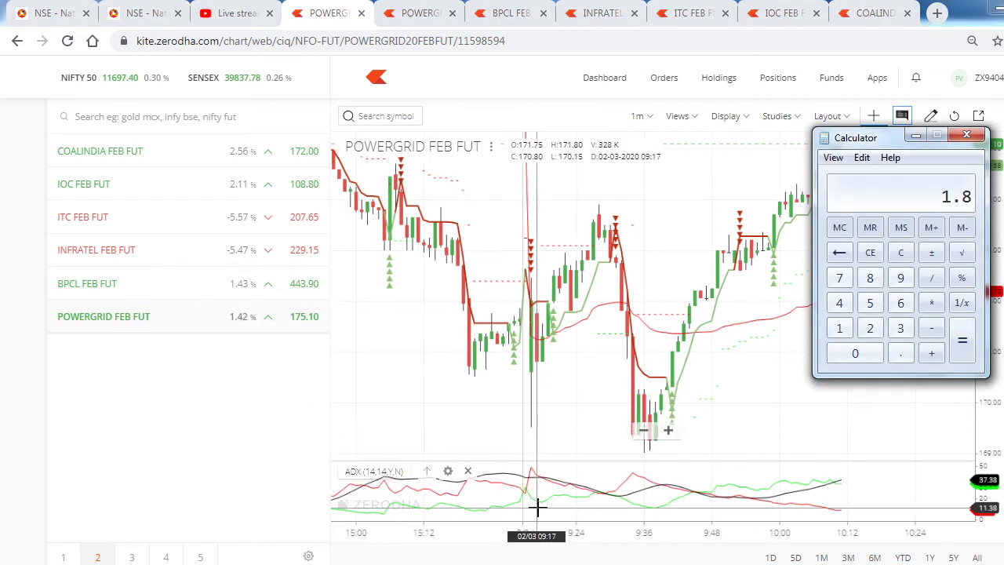
Calculate BPCL's profit in Calculator by multiplying the 1.8 points by 1800, and switch to the Excel trade sheet
text(1800)
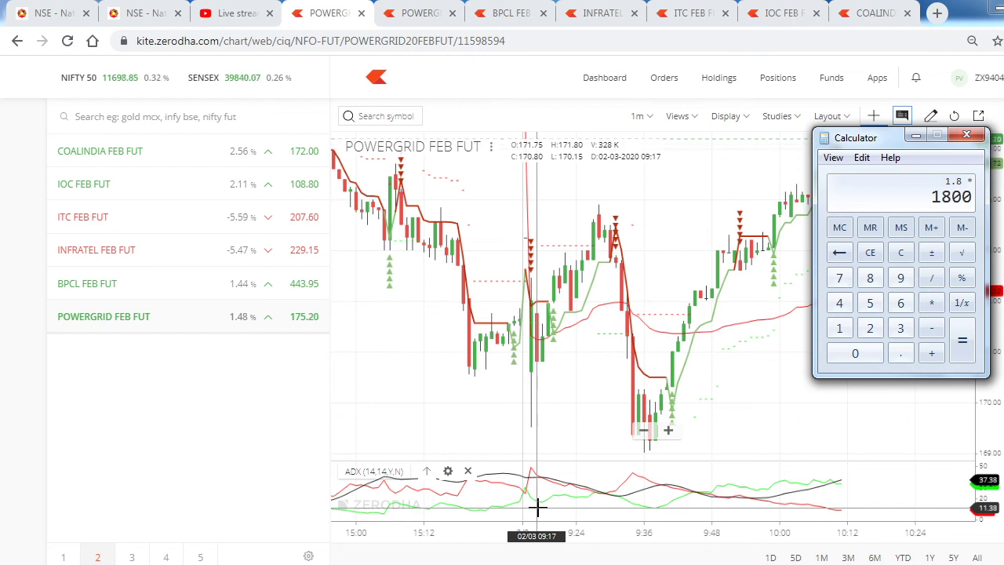
key(Return)
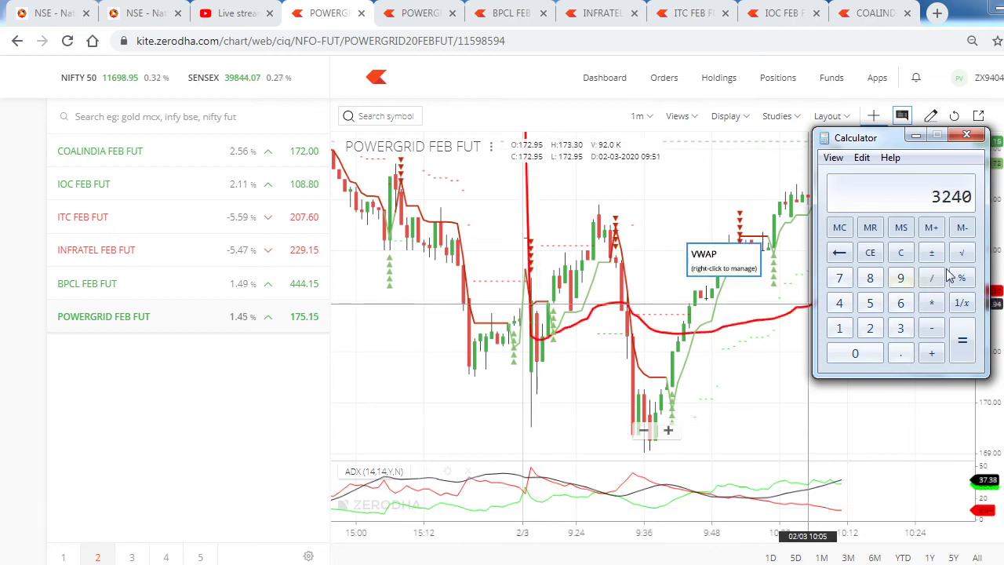
key(alt+Tab)
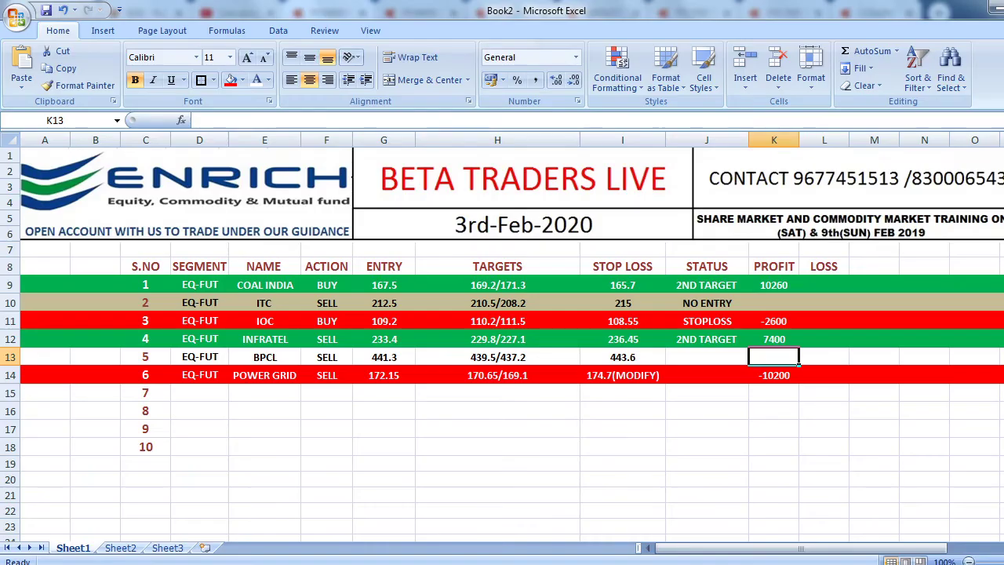
Enter 3240 in BPCL's STATUS cell
click(702, 356)
text(3240)
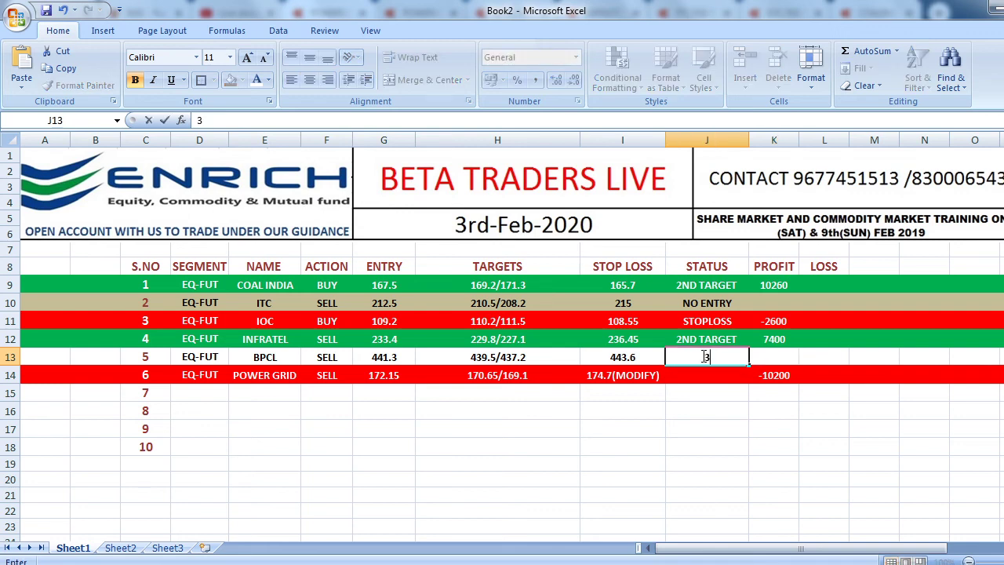
key(Return)
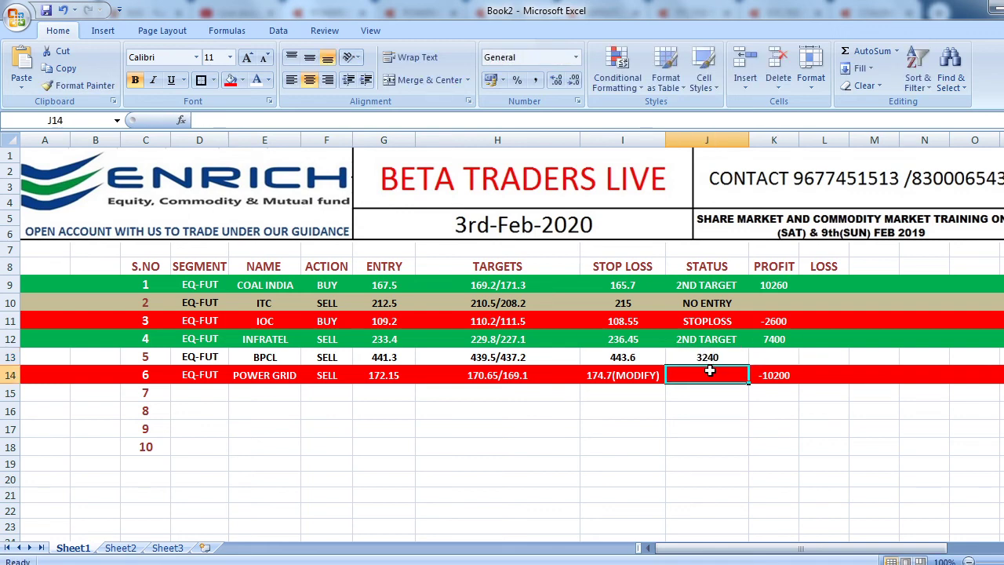
Format the entire BPCL row with white text and a green fill
click(8, 357)
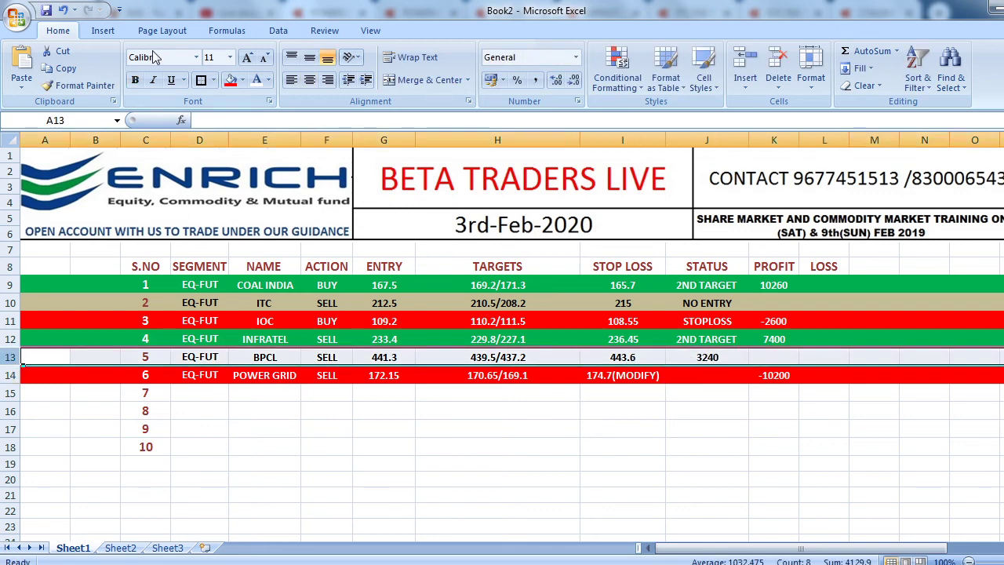
click(253, 81)
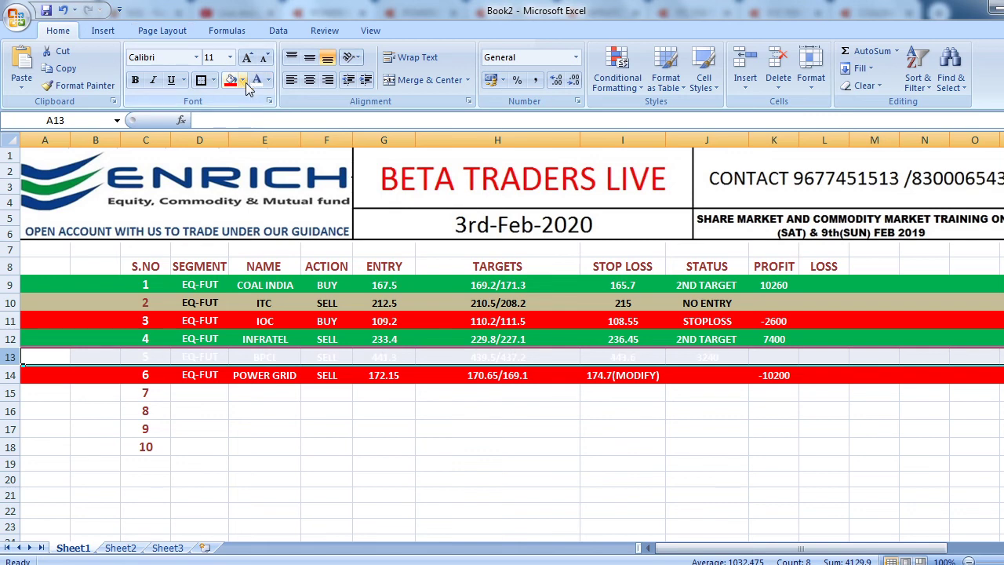
click(243, 81)
click(297, 198)
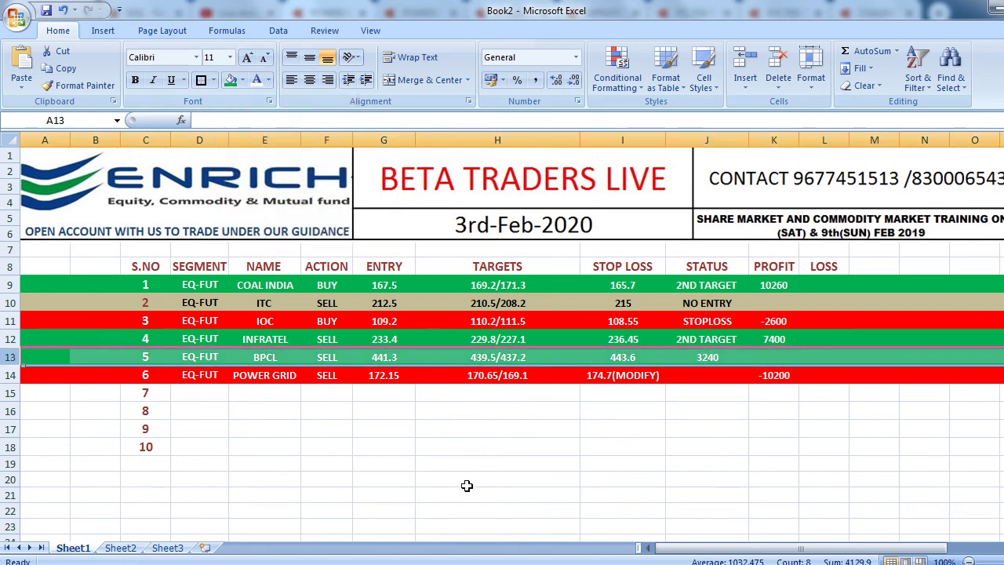
click(510, 522)
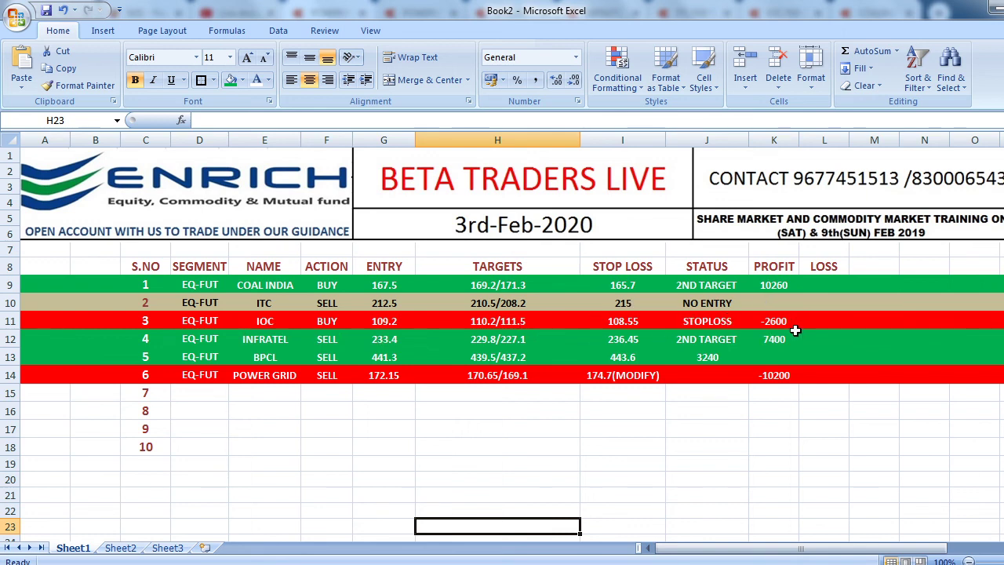
Record BPCL's PROFIT as 3240 and set its STATUS to 1ST TARGET
click(773, 358)
text(3240)
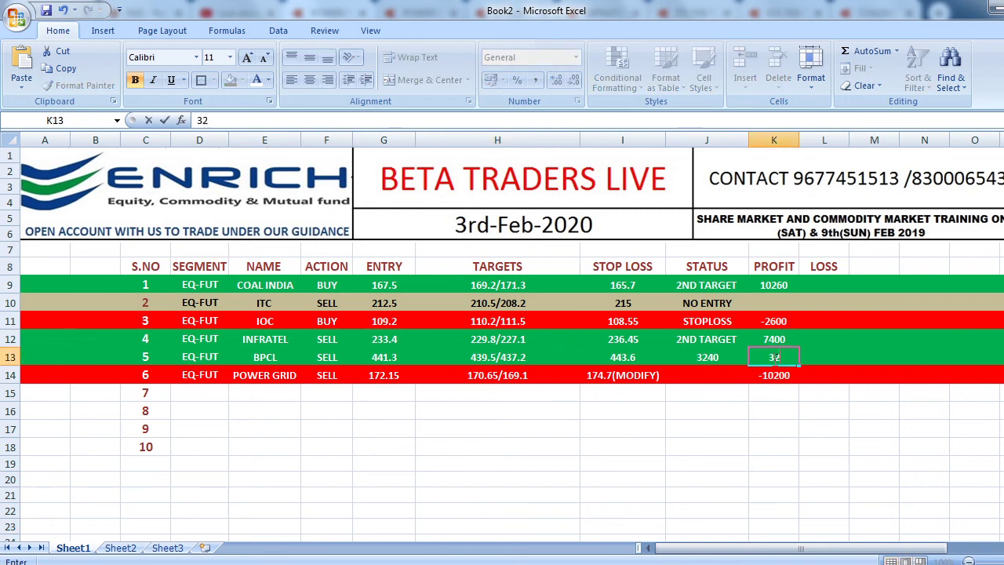
click(698, 358)
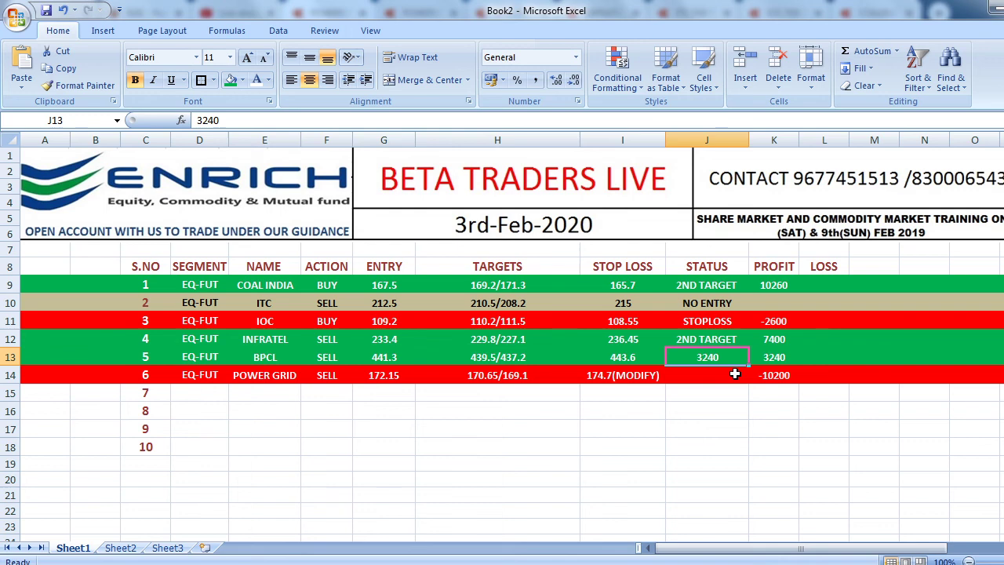
text(1ST)
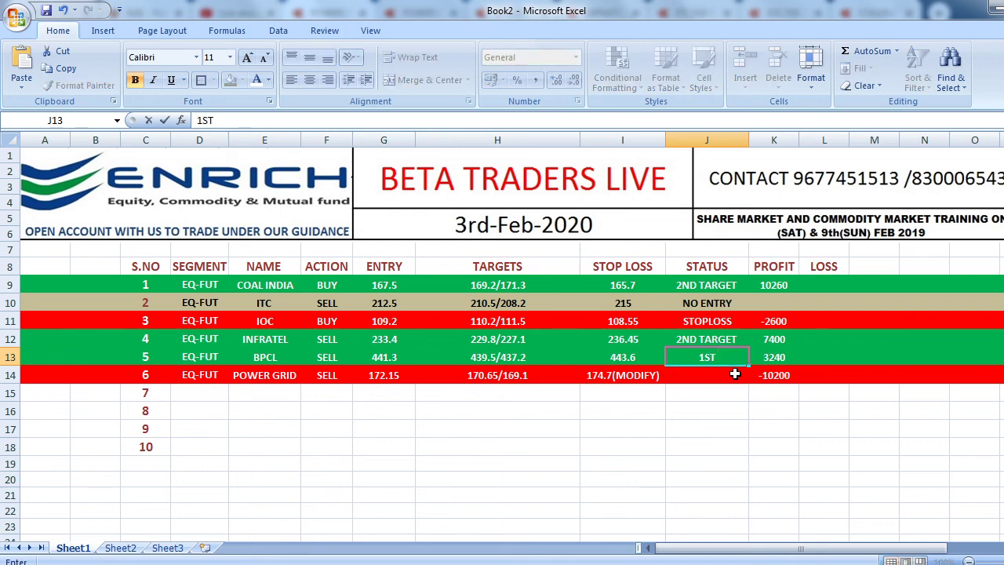
text( TARGET)
click(681, 413)
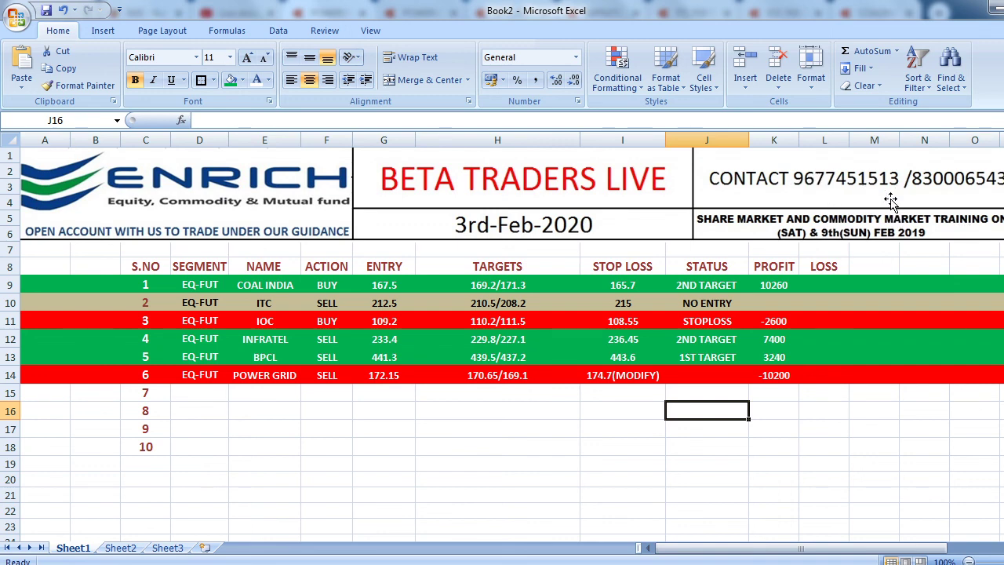
Switch to the YouTube Studio live stream dashboard in the browser and request to end the stream
click(816, 178)
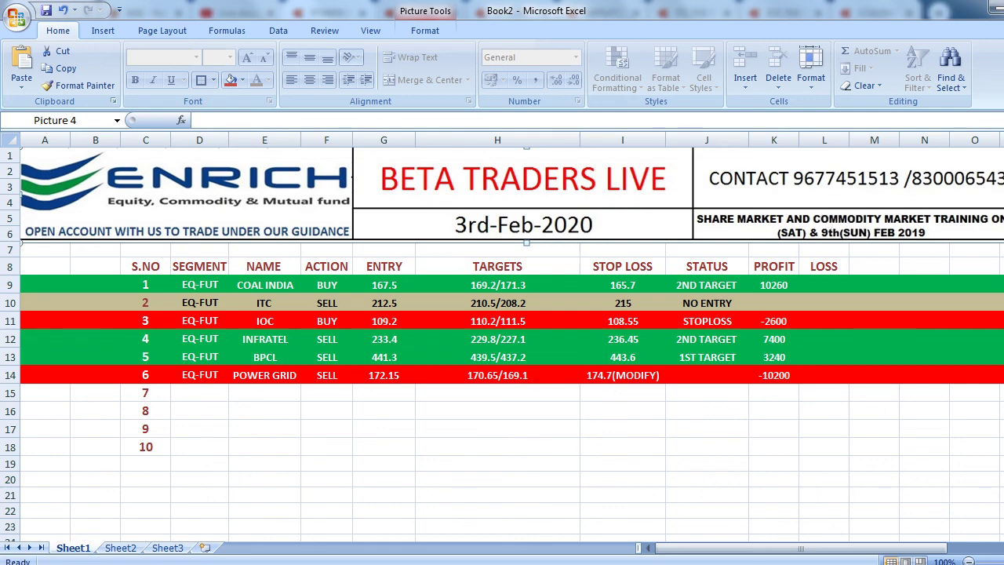
key(alt+Tab)
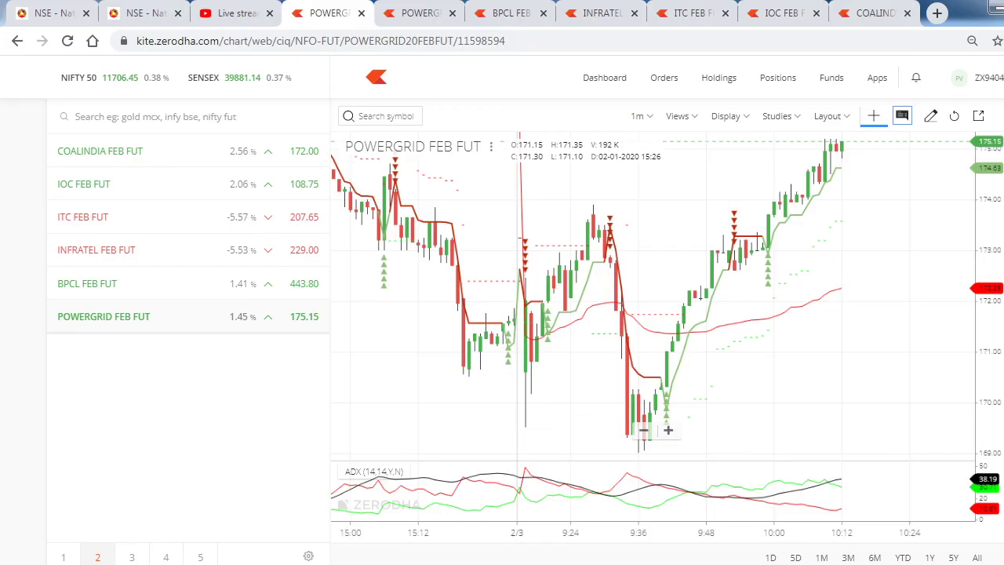
click(243, 6)
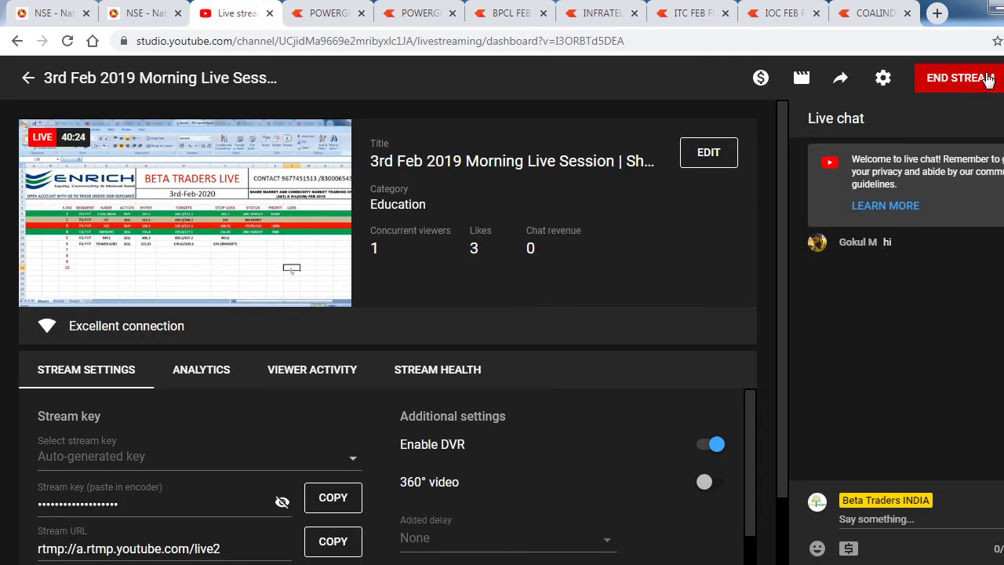
click(960, 78)
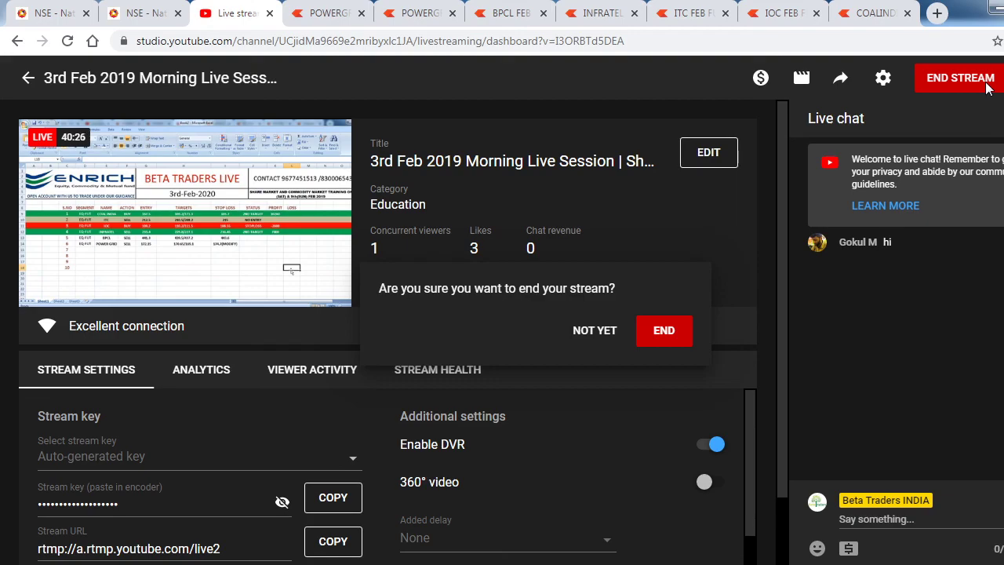